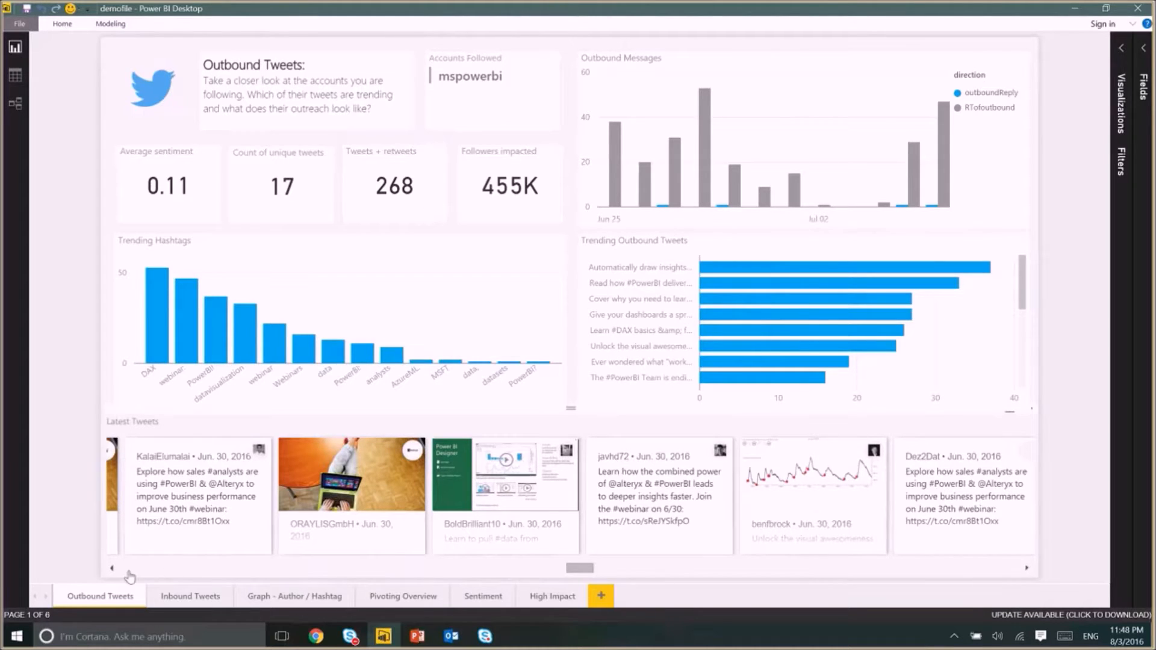
# - Browse the latest outbound tweets, and on the Inbound Tweets page filter the visuals by one inbound message bar between Jun 25 and Jul 02
pyautogui.moveTo(580, 568); pyautogui.dragTo(625, 568)
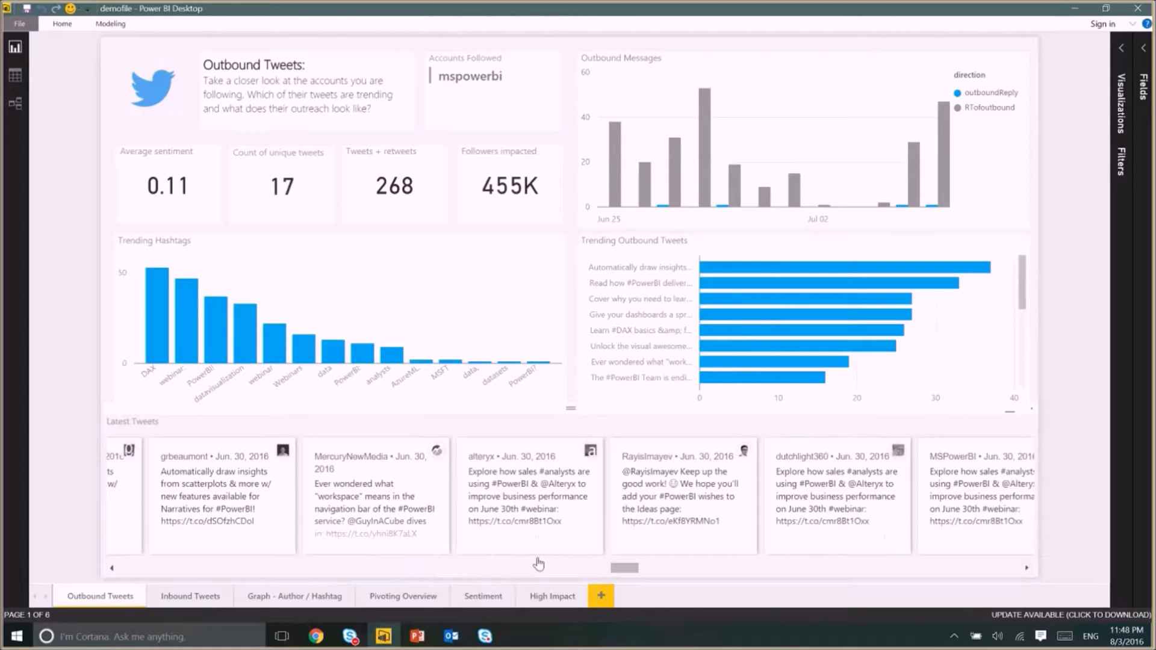
pyautogui.click(191, 597)
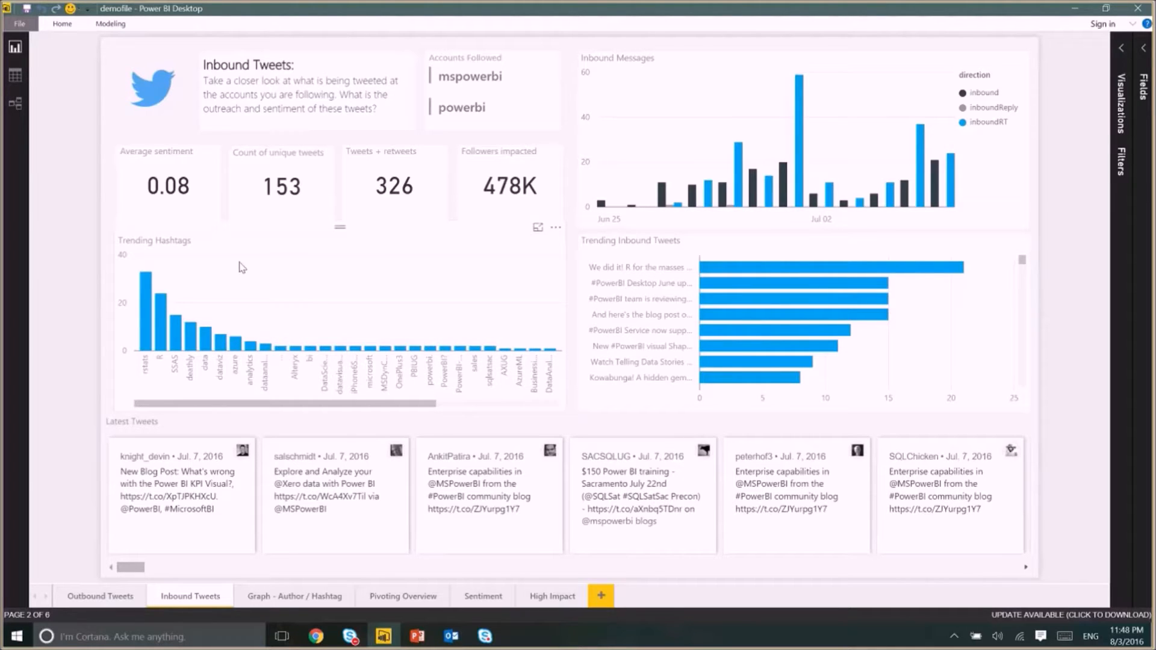
pyautogui.click(721, 192)
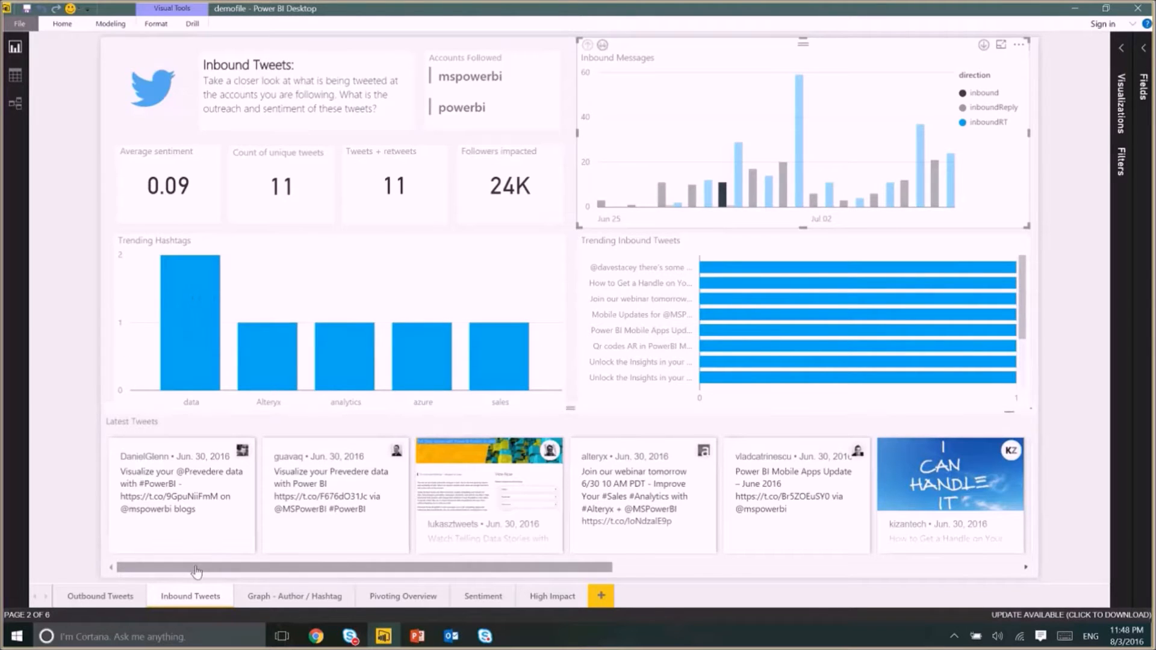
# - On the Graph - Author / Hashtag page, limit the timeline to about midday Tue 05 through early Wed 06
pyautogui.click(287, 602)
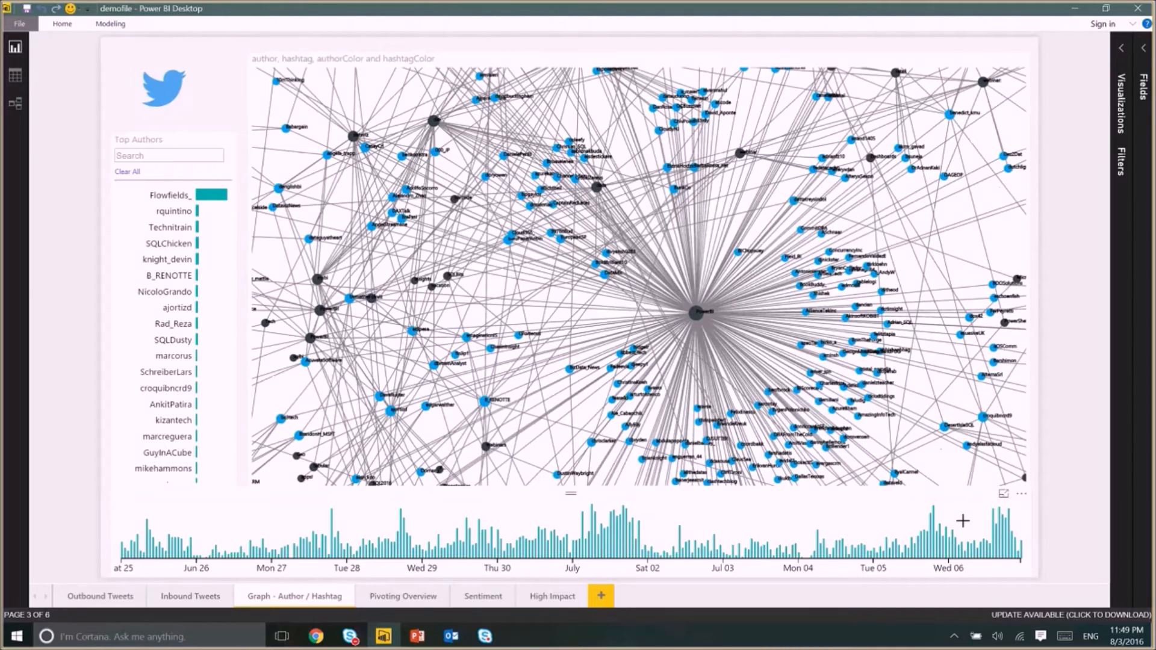
pyautogui.moveTo(902, 521); pyautogui.dragTo(963, 521)
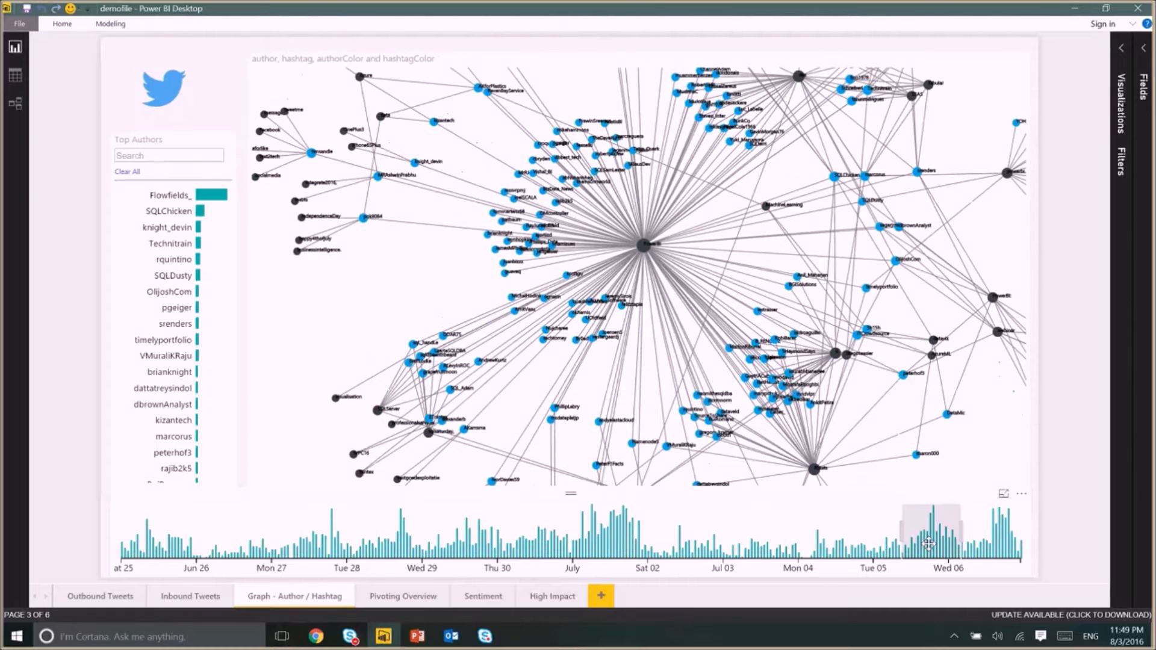
# - Examine the author and hashtag network around the PowerBI hub and the RStats and R clusters, both close up and as a whole
pyautogui.scroll(5, 624, 245)
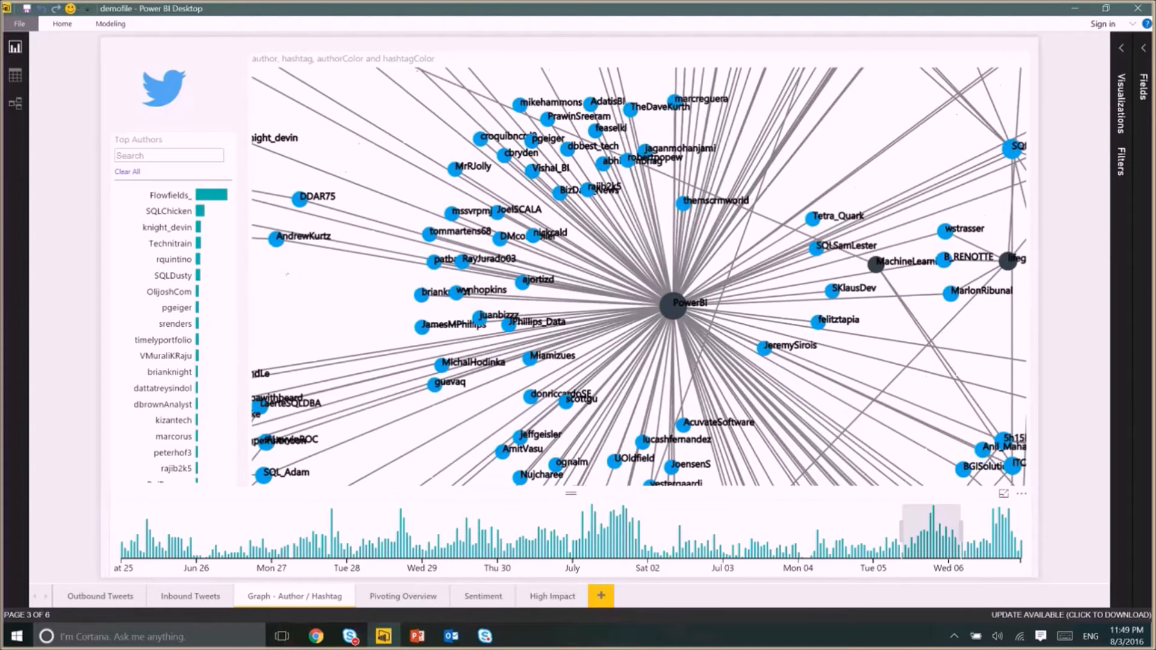
pyautogui.scroll(2, 755, 358)
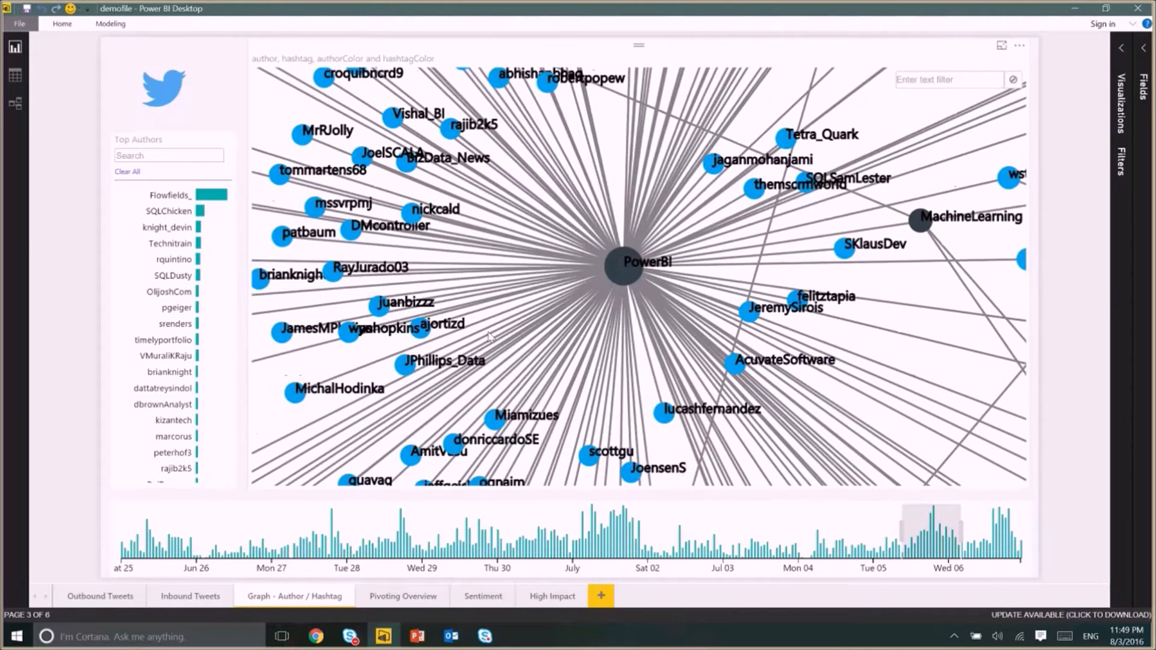
pyautogui.scroll(-3, 725, 334)
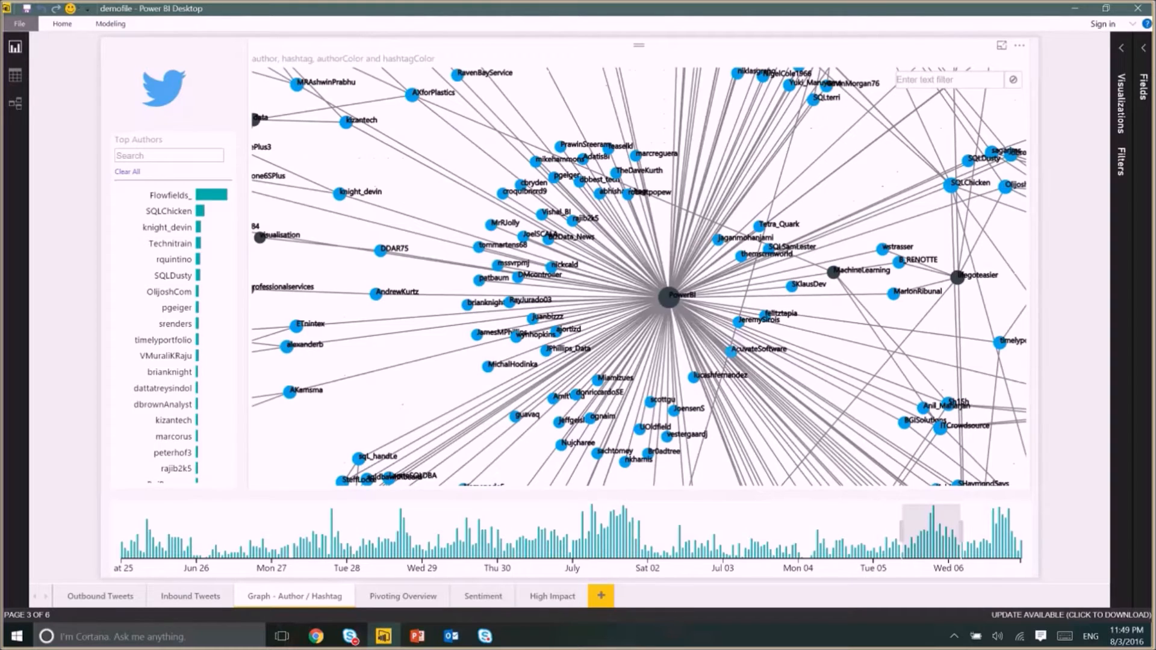
pyautogui.scroll(-2, 713, 351)
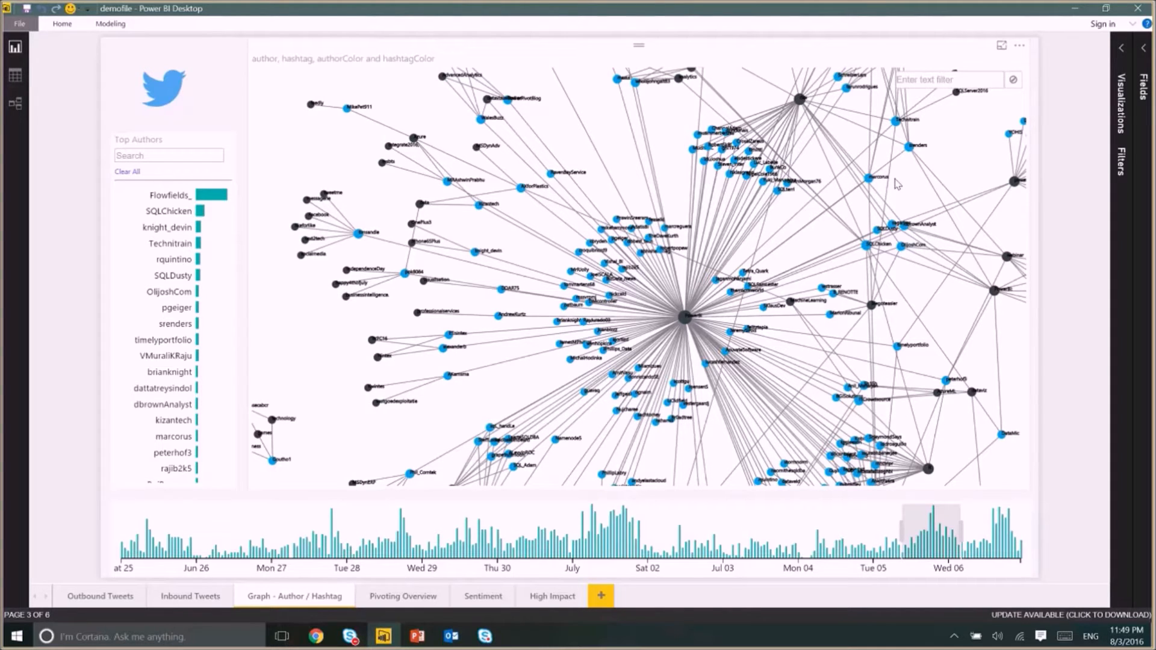
pyautogui.scroll(-1, 697, 330)
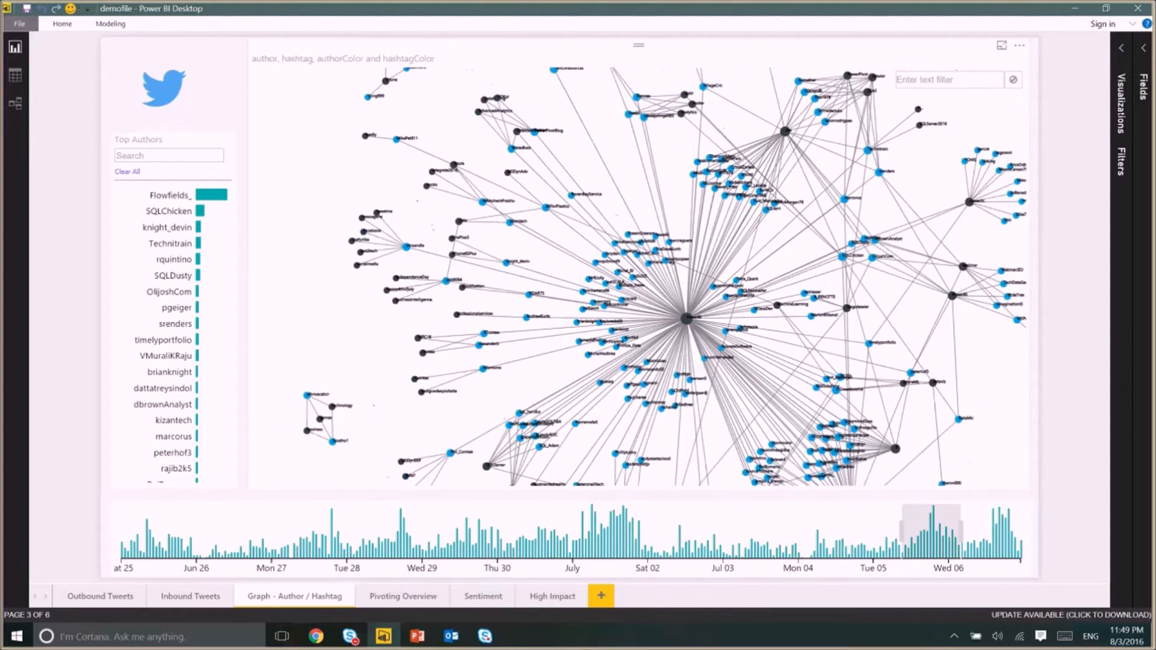
pyautogui.scroll(-1, 704, 348)
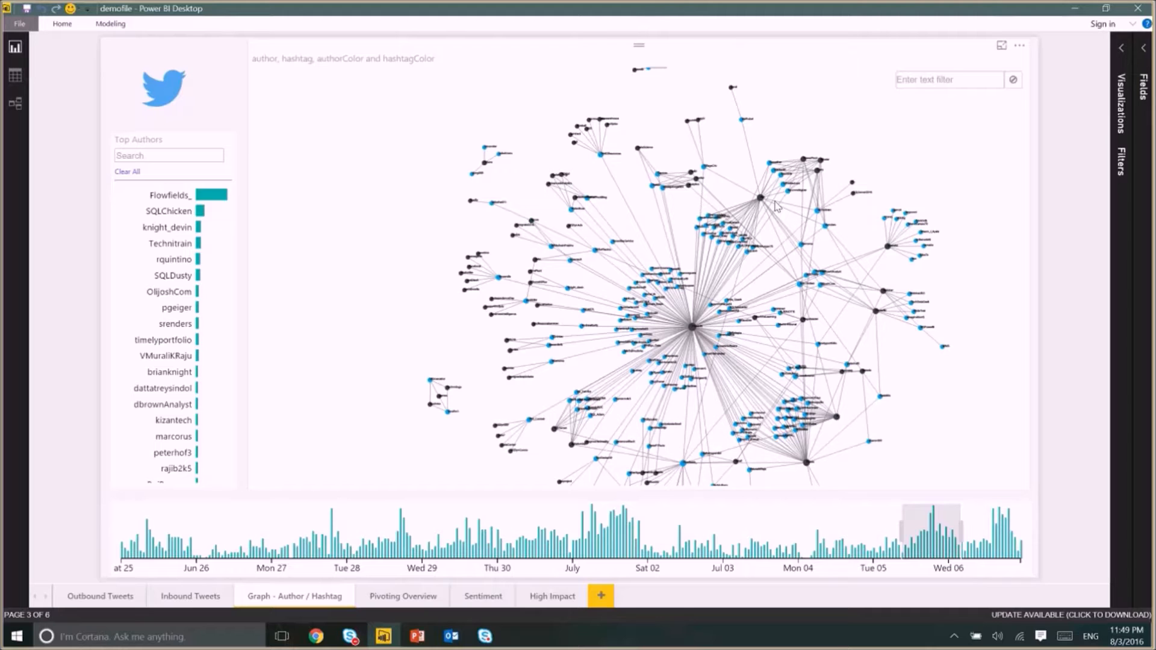
pyautogui.moveTo(878, 263); pyautogui.dragTo(808, 182)
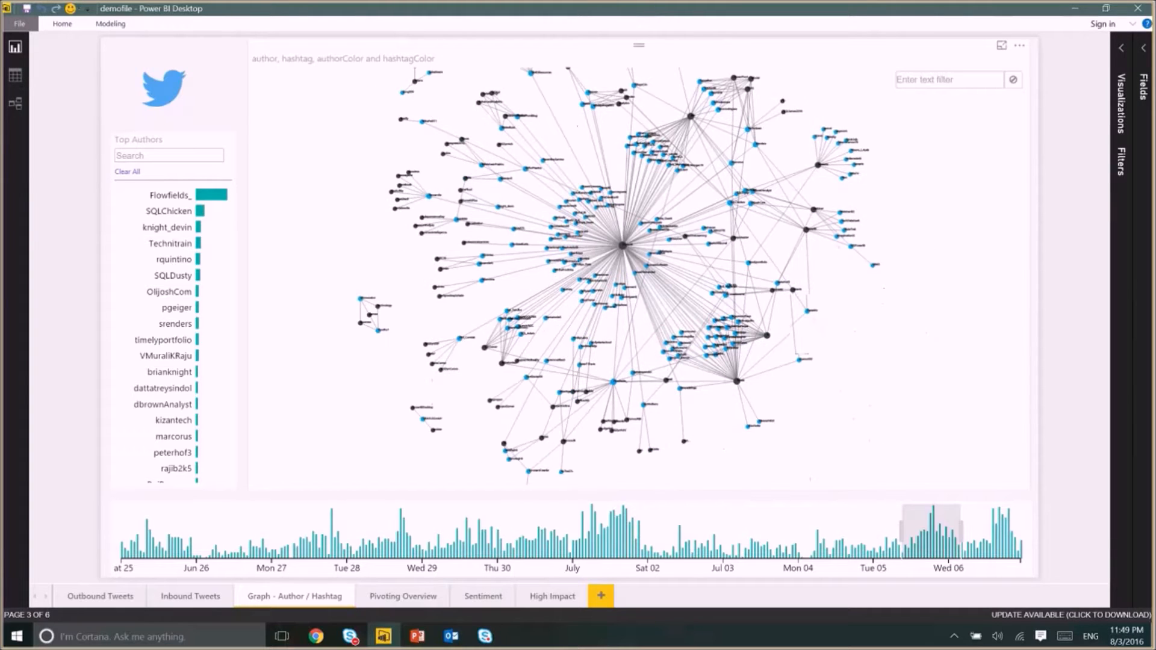
pyautogui.scroll(3, 587, 217)
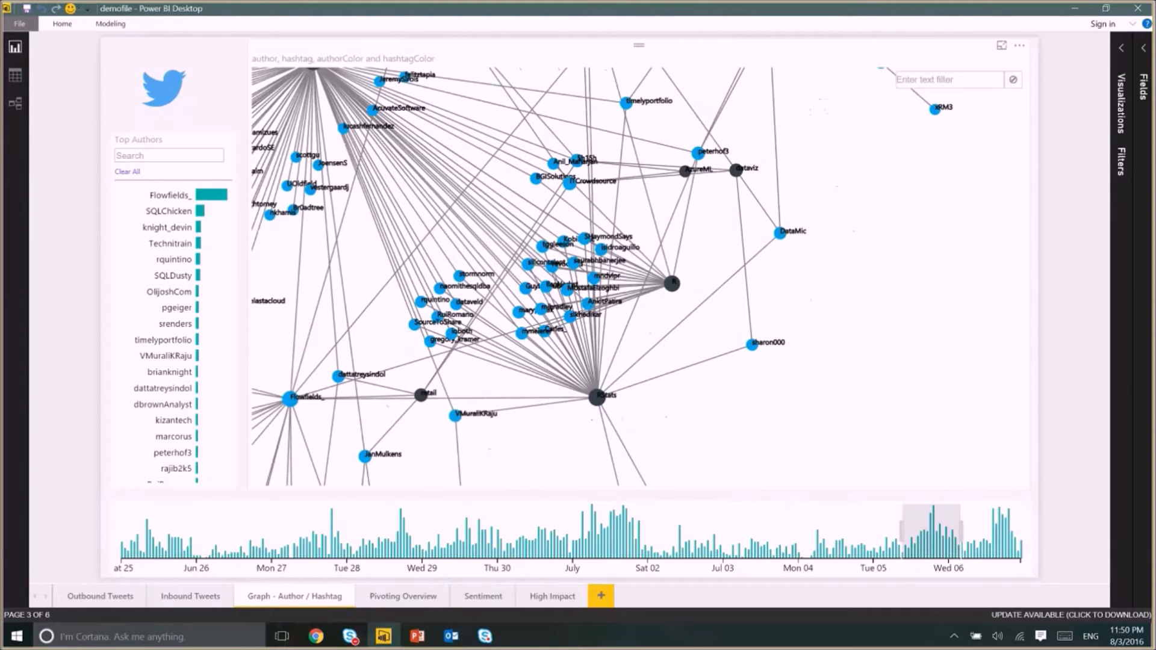
pyautogui.scroll(2, 799, 381)
# - Find the RStats hashtag node with the graph's text filter "rs" and filter the page by that node
pyautogui.click(922, 78)
pyautogui.write('rs')
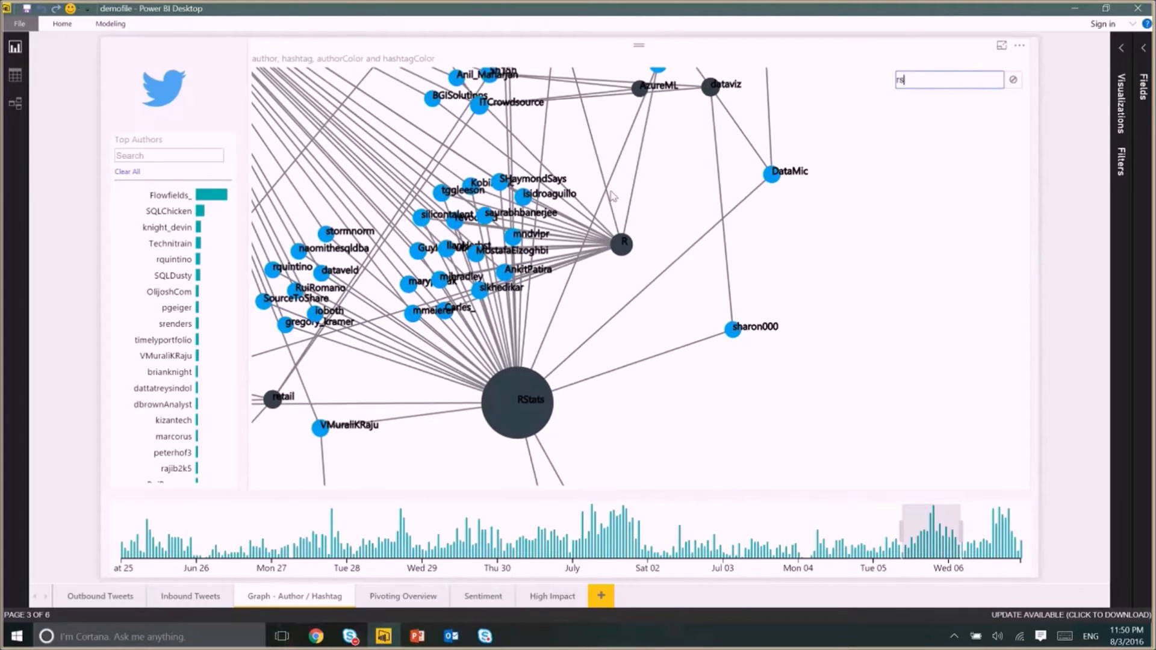
pyautogui.click(511, 397)
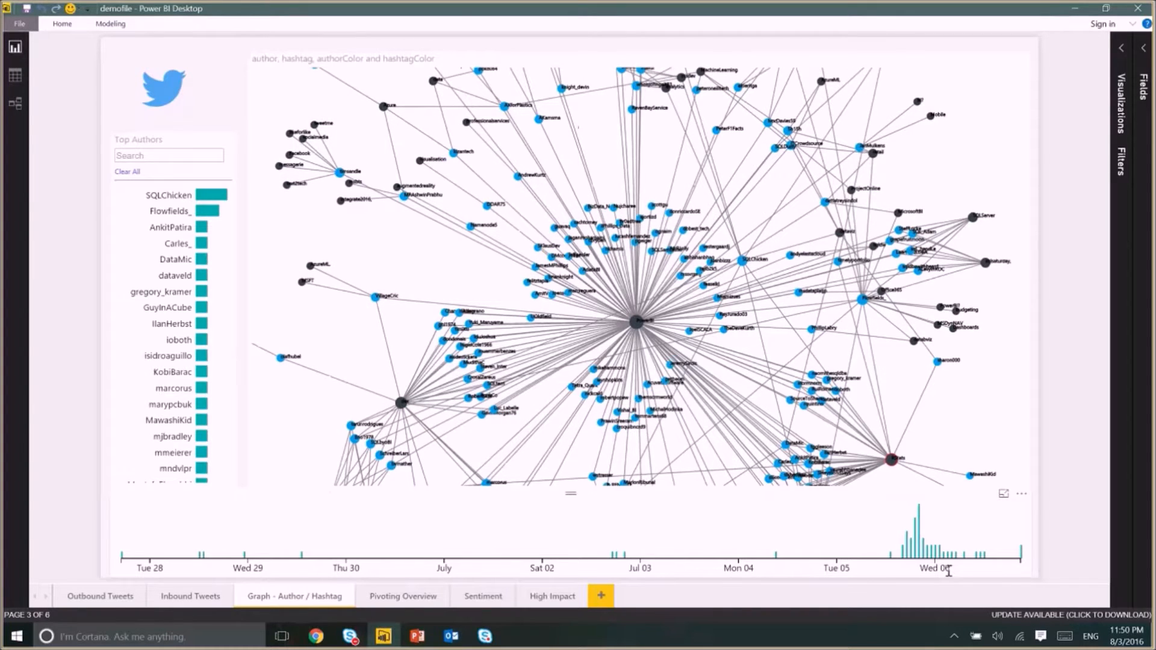
# - On the Pivoting Overview page, filter the report to the hashtags R and rstats
pyautogui.click(389, 595)
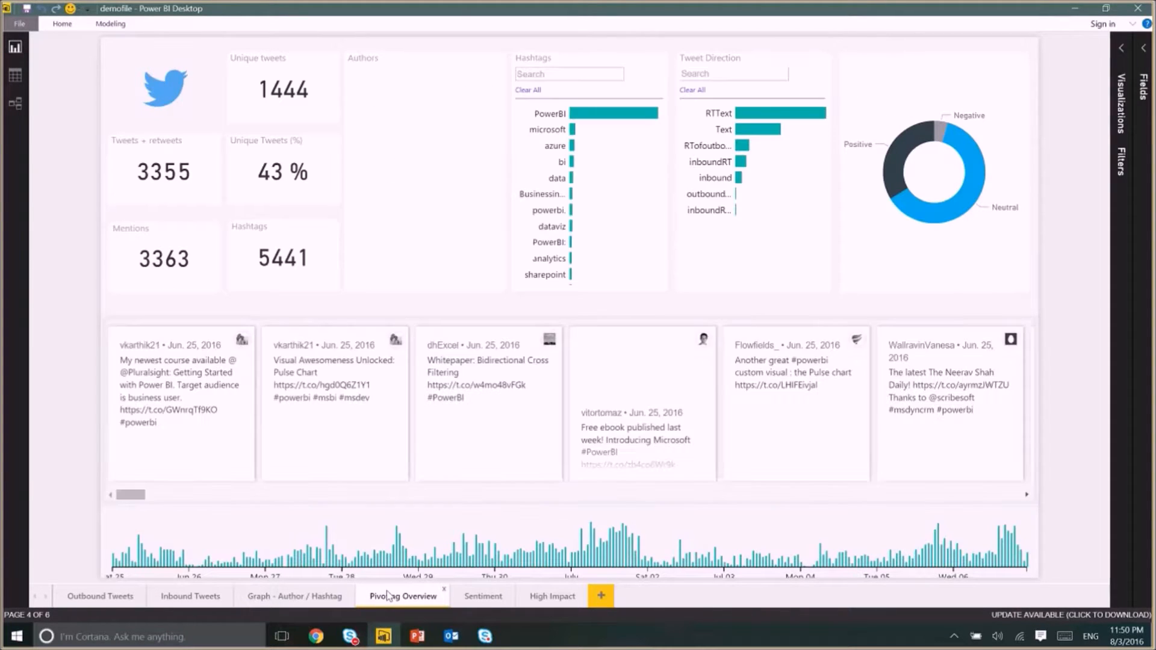
pyautogui.click(617, 107)
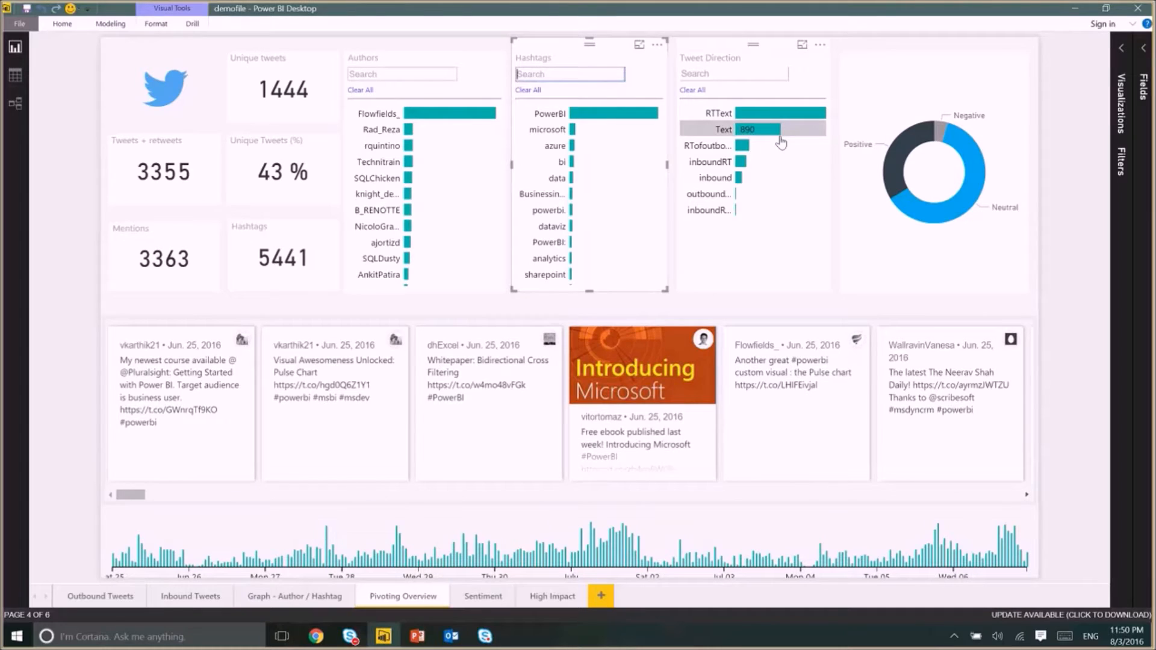
pyautogui.write('r')
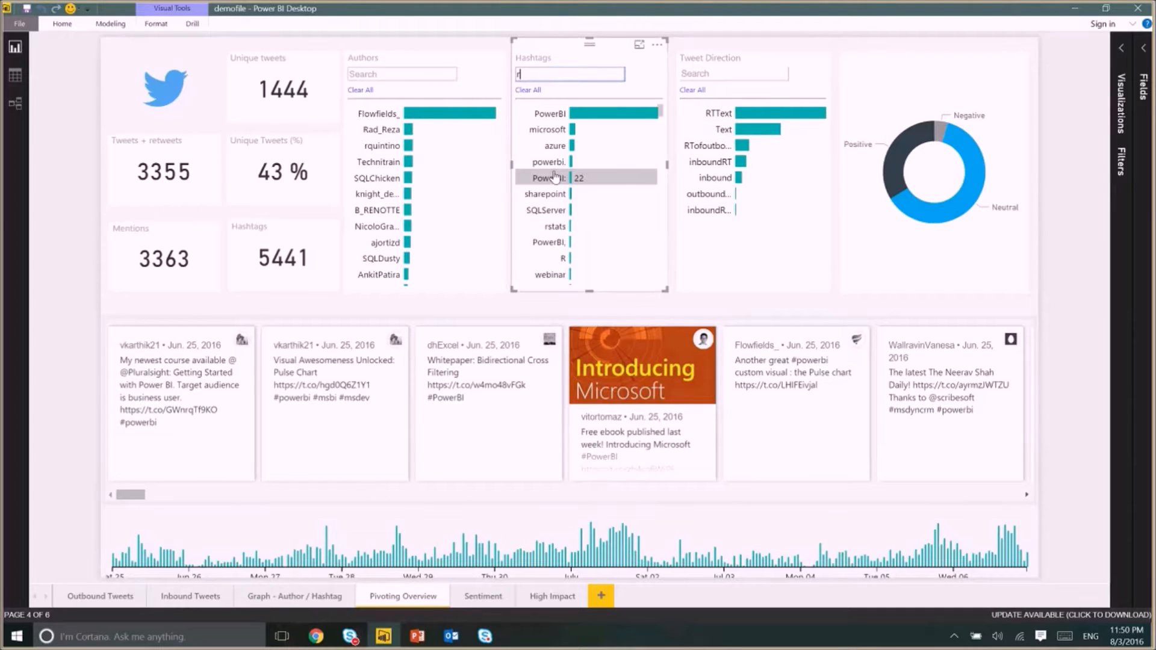
pyautogui.click(563, 259)
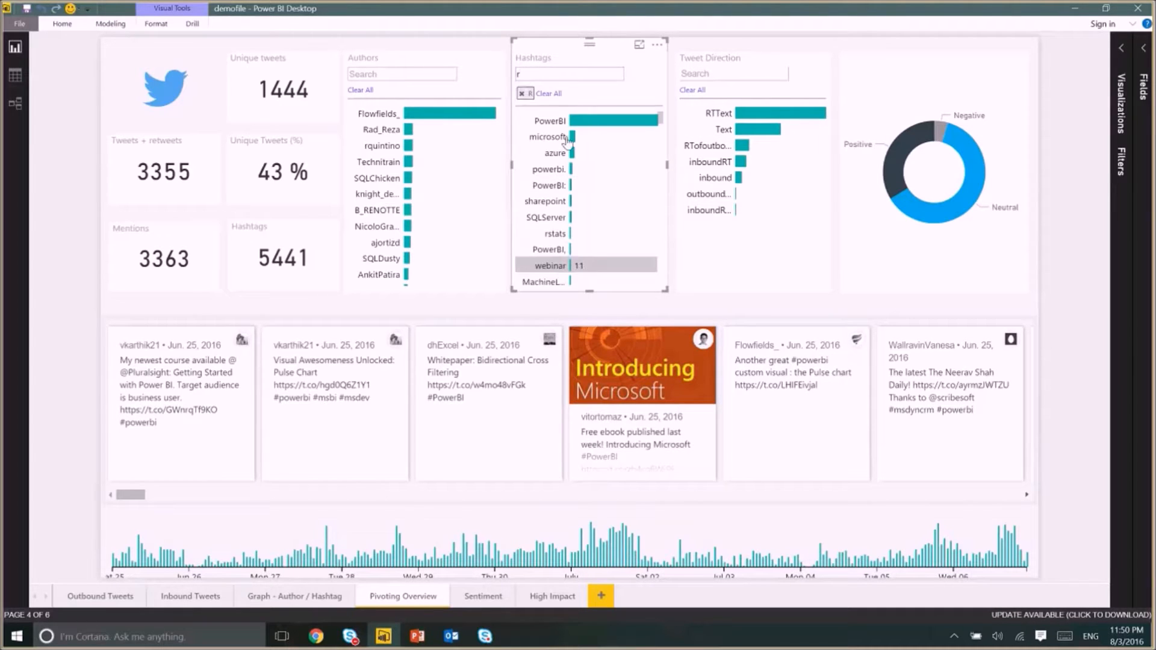
pyautogui.click(570, 75)
pyautogui.write('stat')
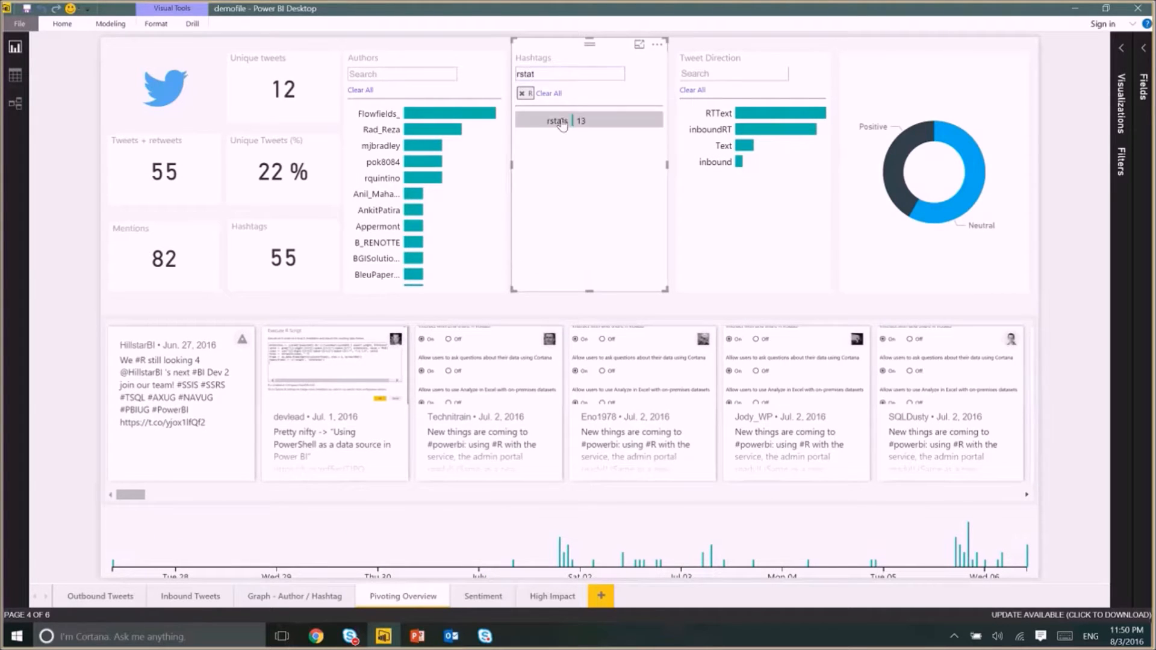
pyautogui.click(563, 124)
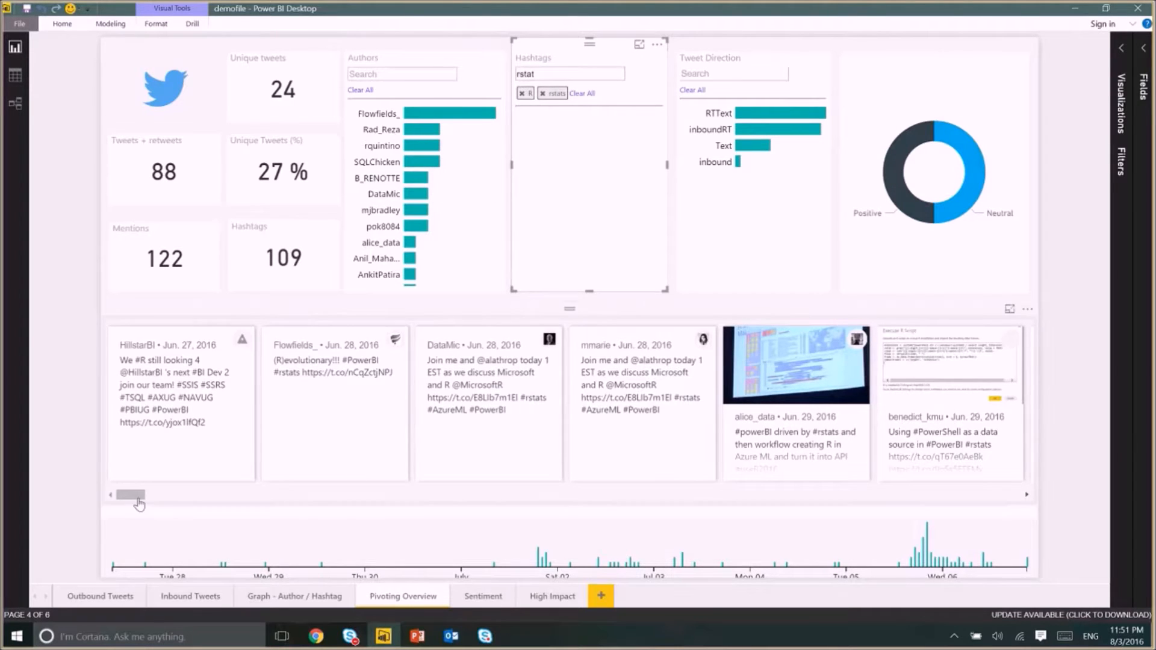
# - Limit the timeline to about midday Tue 05 through midday Wed 06 and open a tweet about Power BI Service supporting R visuals
pyautogui.moveTo(885, 540); pyautogui.dragTo(992, 539)
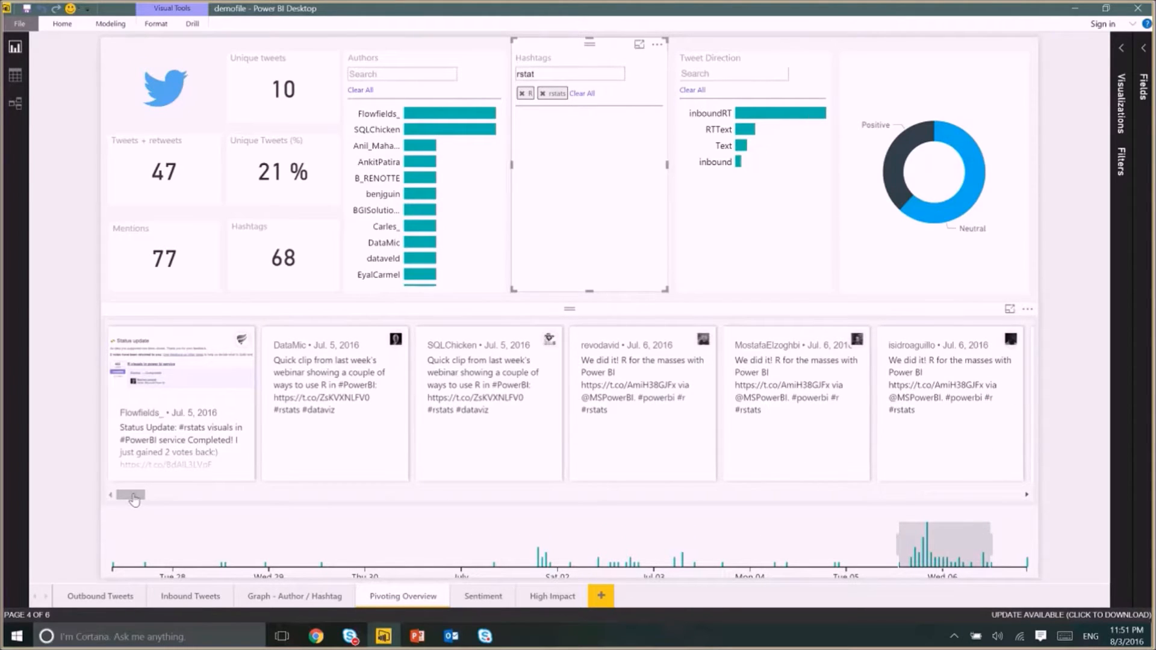
pyautogui.moveTo(134, 499); pyautogui.dragTo(366, 497)
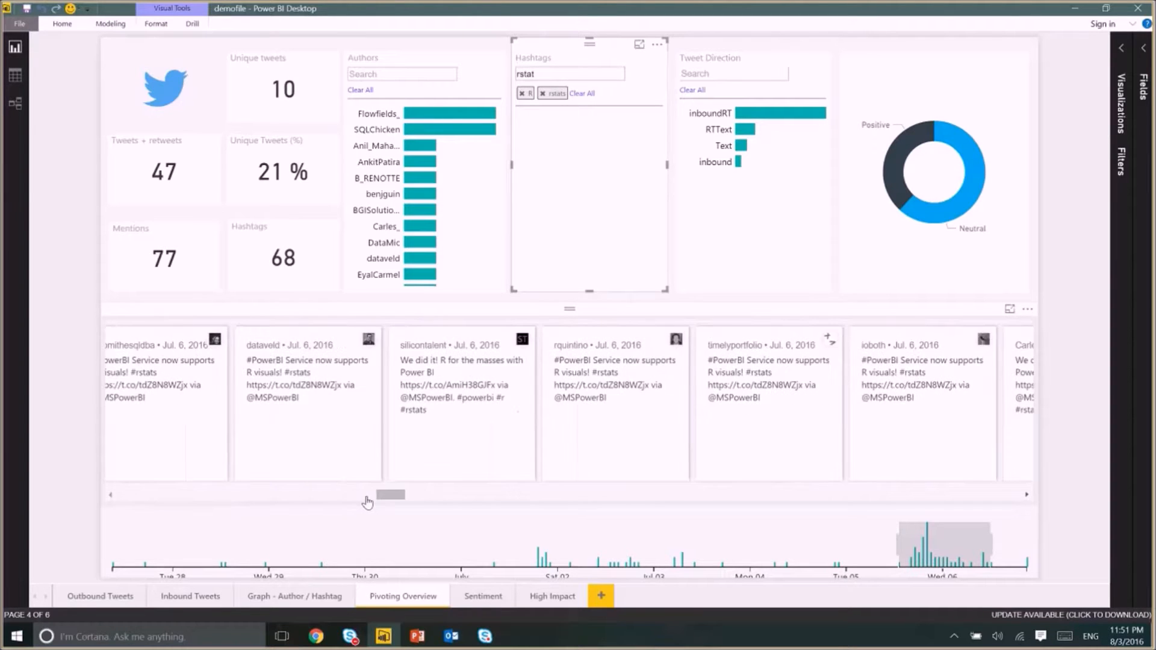
pyautogui.click(281, 407)
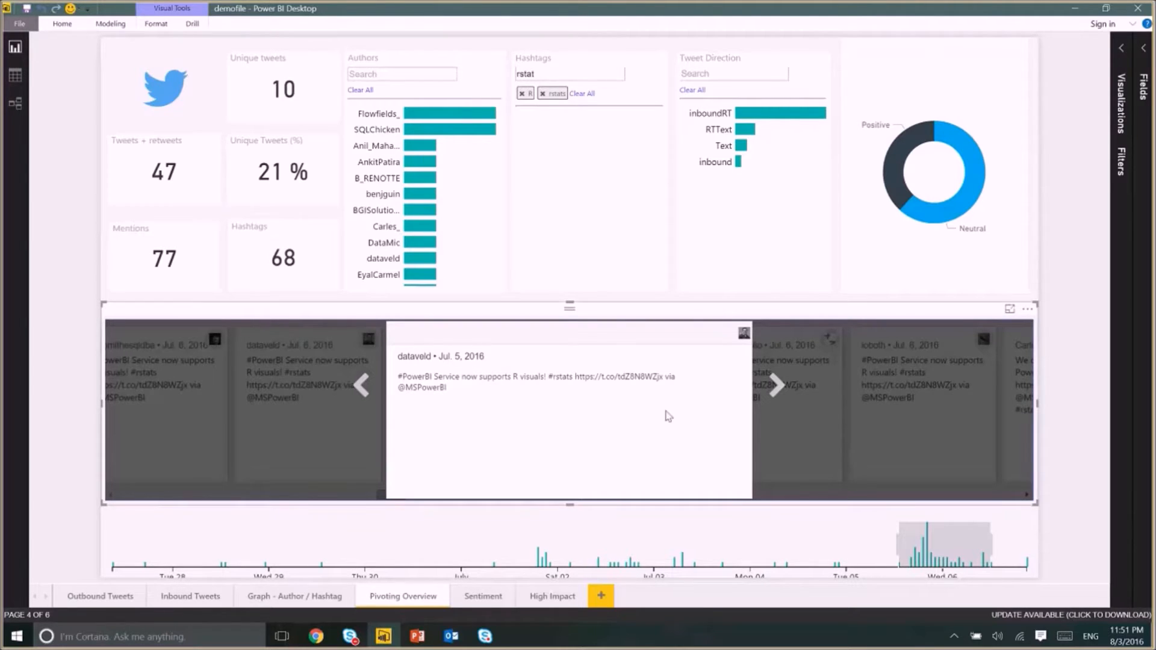
# - On the Sentiment page, inspect the tweets of an author with negative average sentiment in the author scatter chart
pyautogui.click(484, 597)
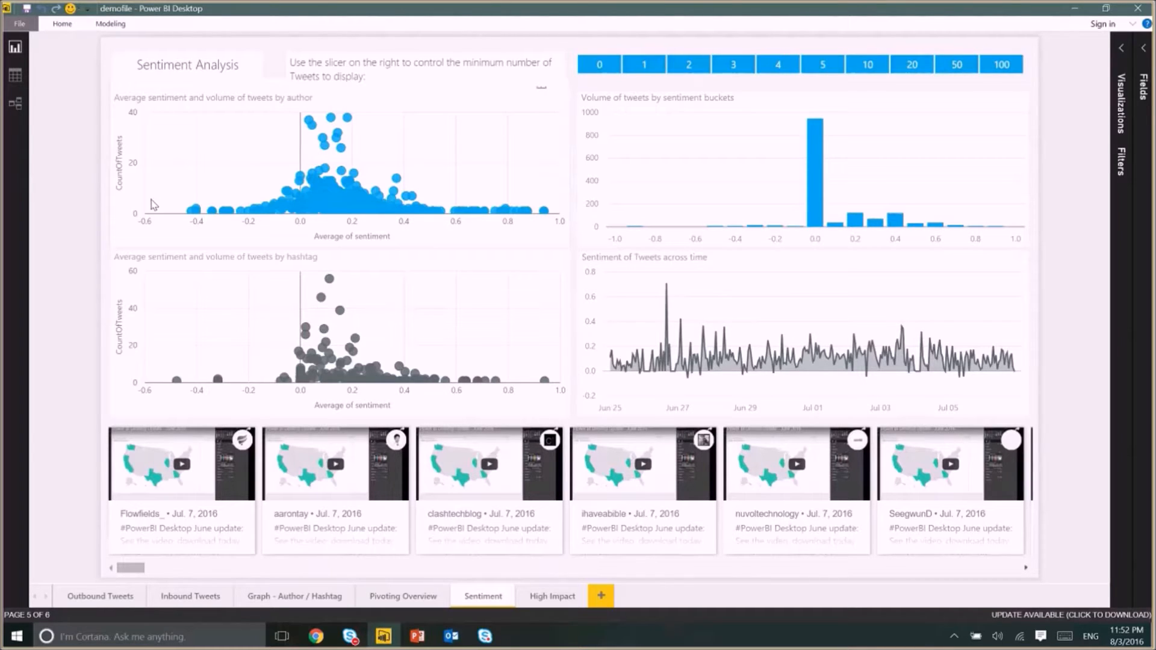
pyautogui.click(212, 212)
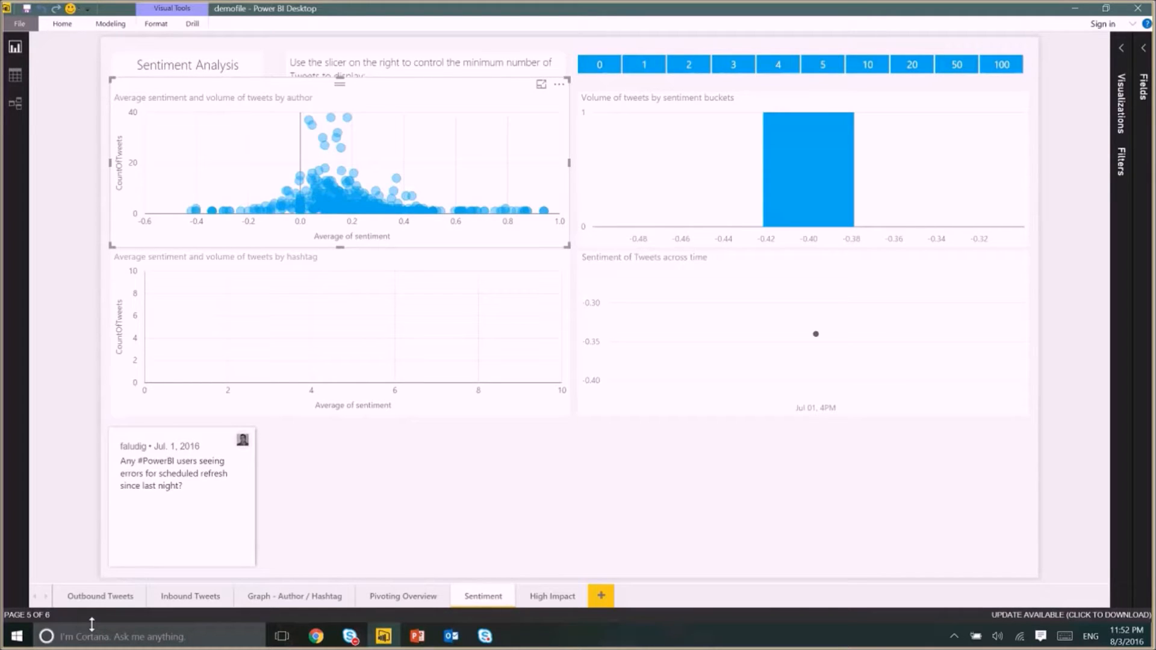
pyautogui.click(228, 201)
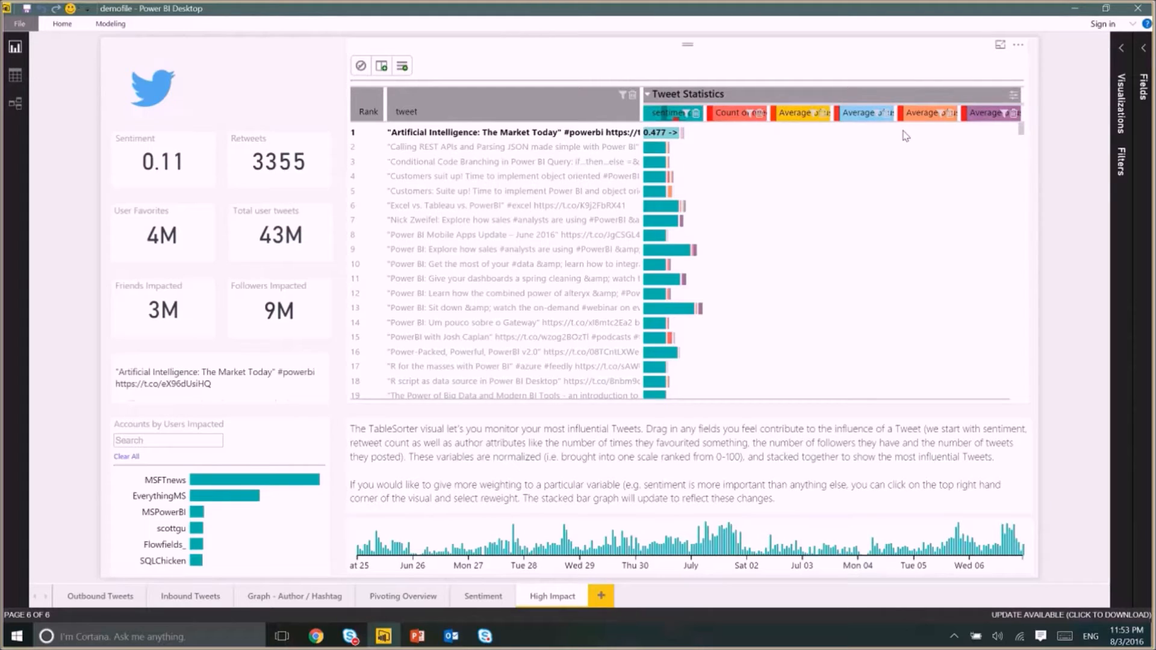
# - Sort the tweet ranking table by Tweet Statistics in descending order and re-weight that column with sentiment set to 4
pyautogui.click(837, 98)
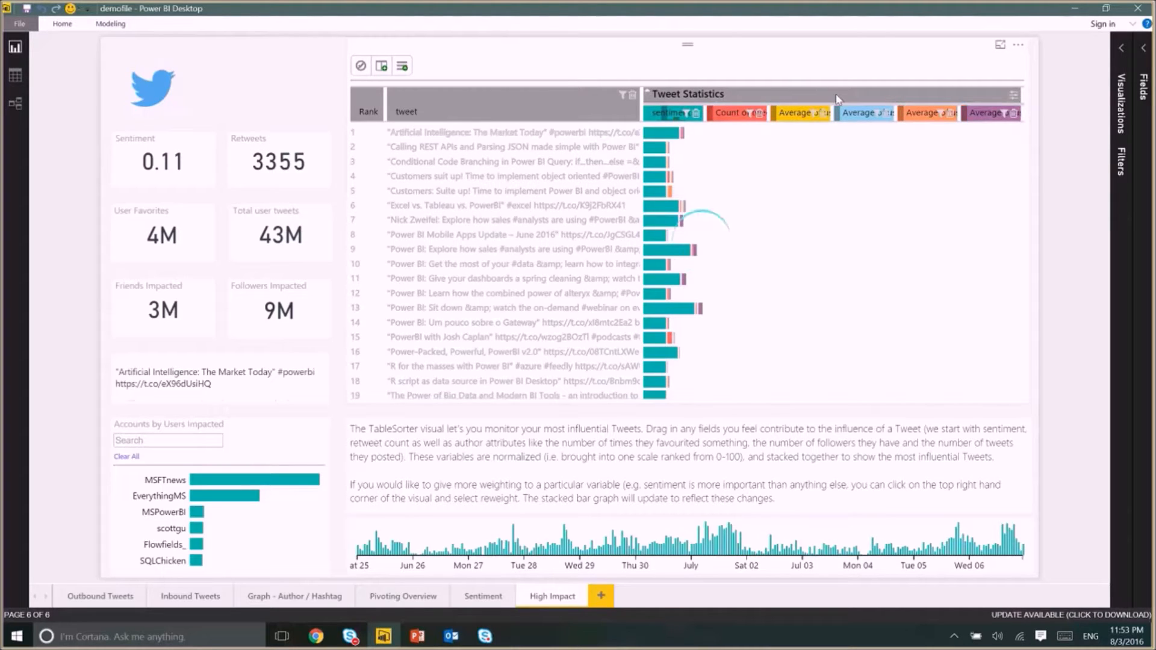
pyautogui.click(837, 97)
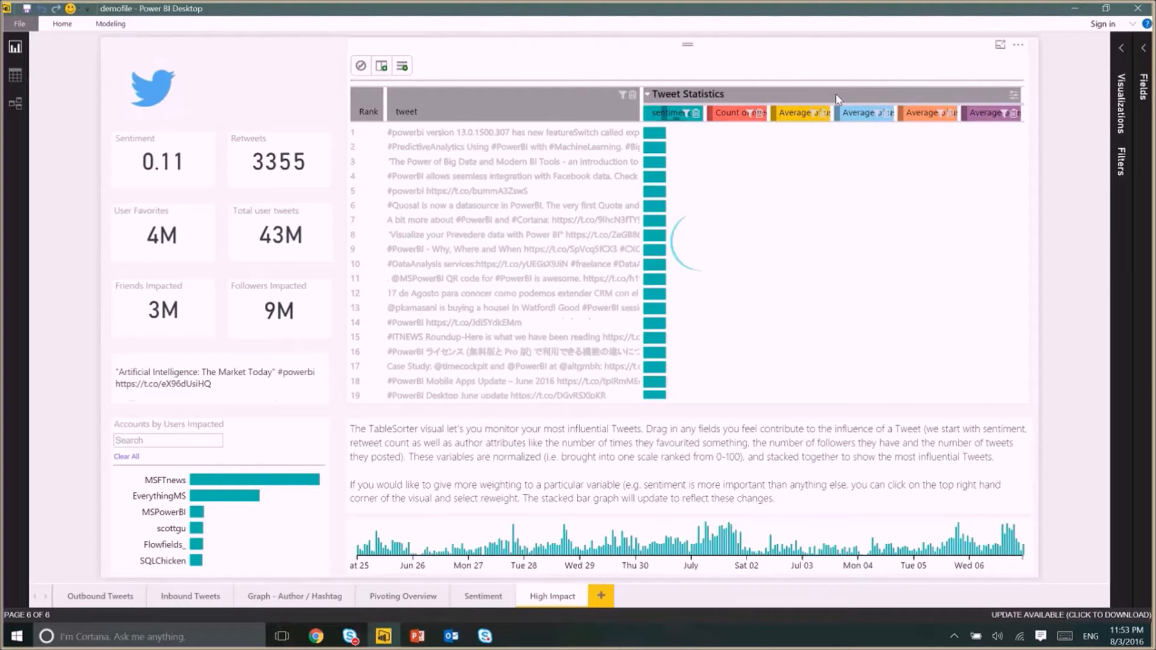
pyautogui.click(1014, 95)
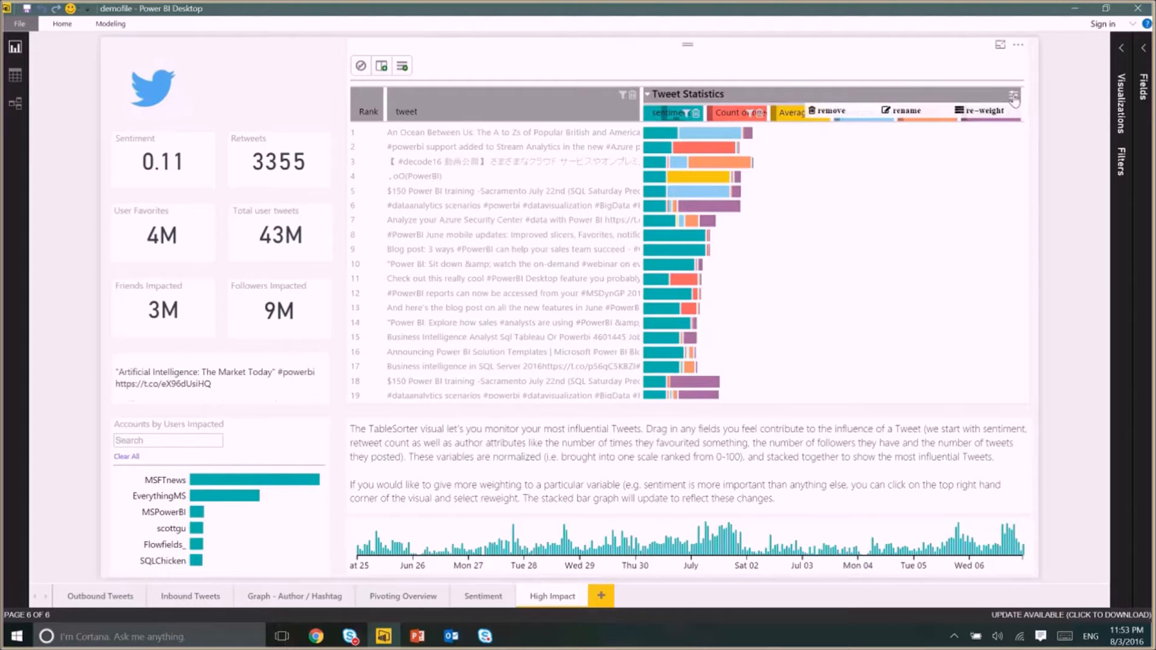
pyautogui.click(962, 113)
pyautogui.click(567, 119)
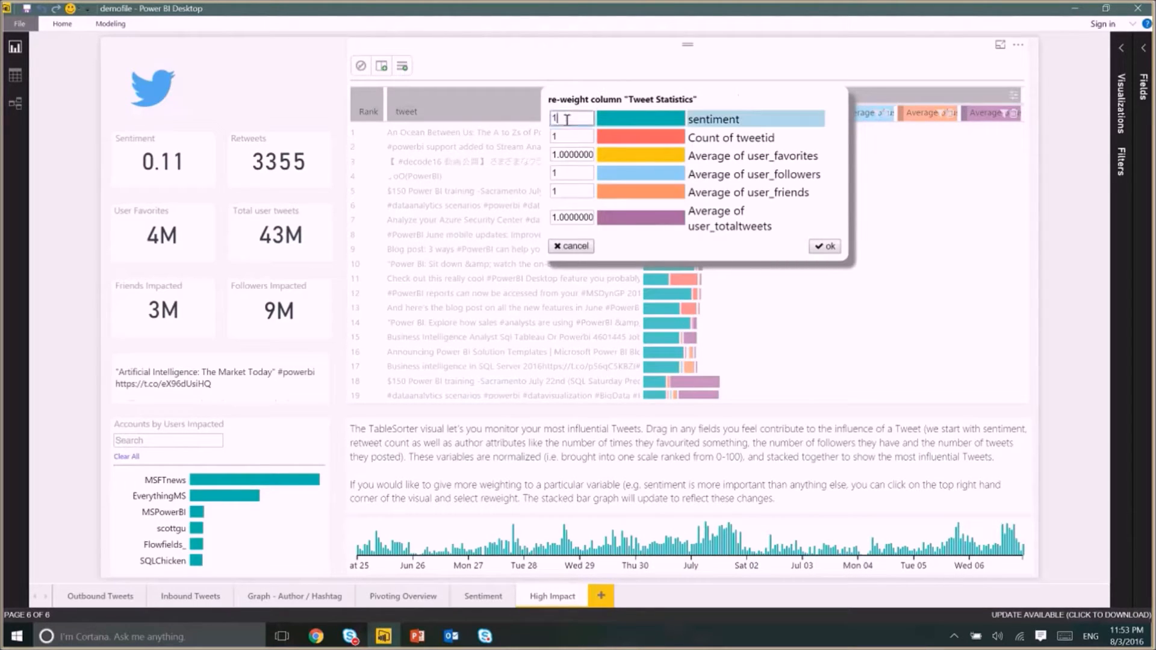
pyautogui.press('BackSpace')
pyautogui.write('4')
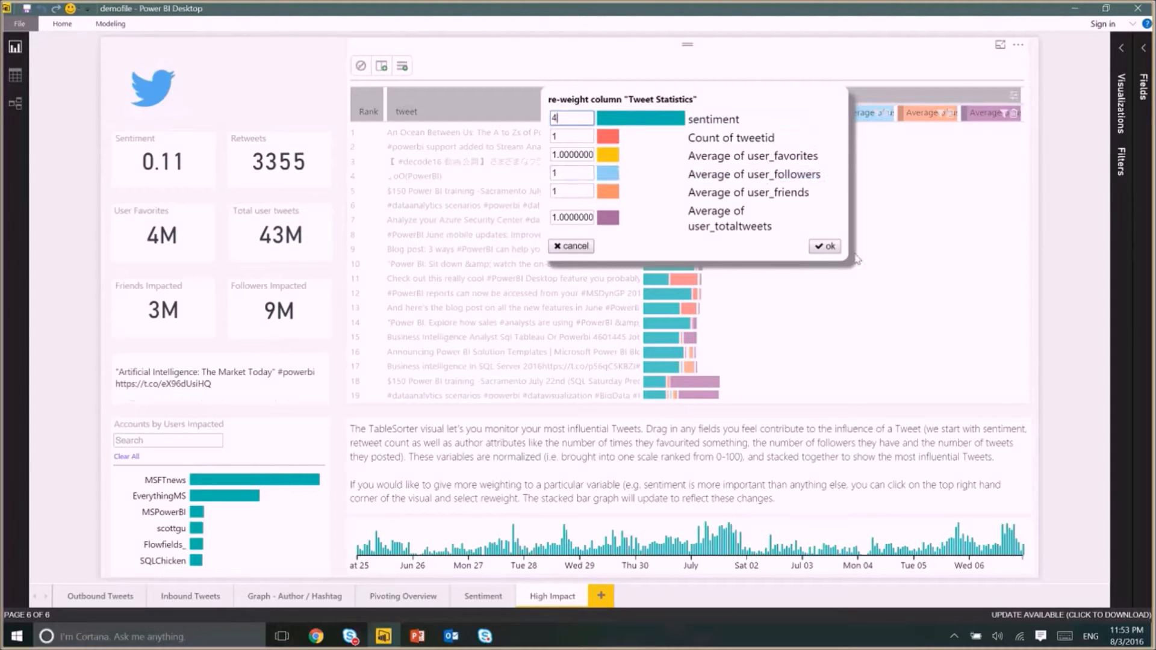
pyautogui.click(829, 247)
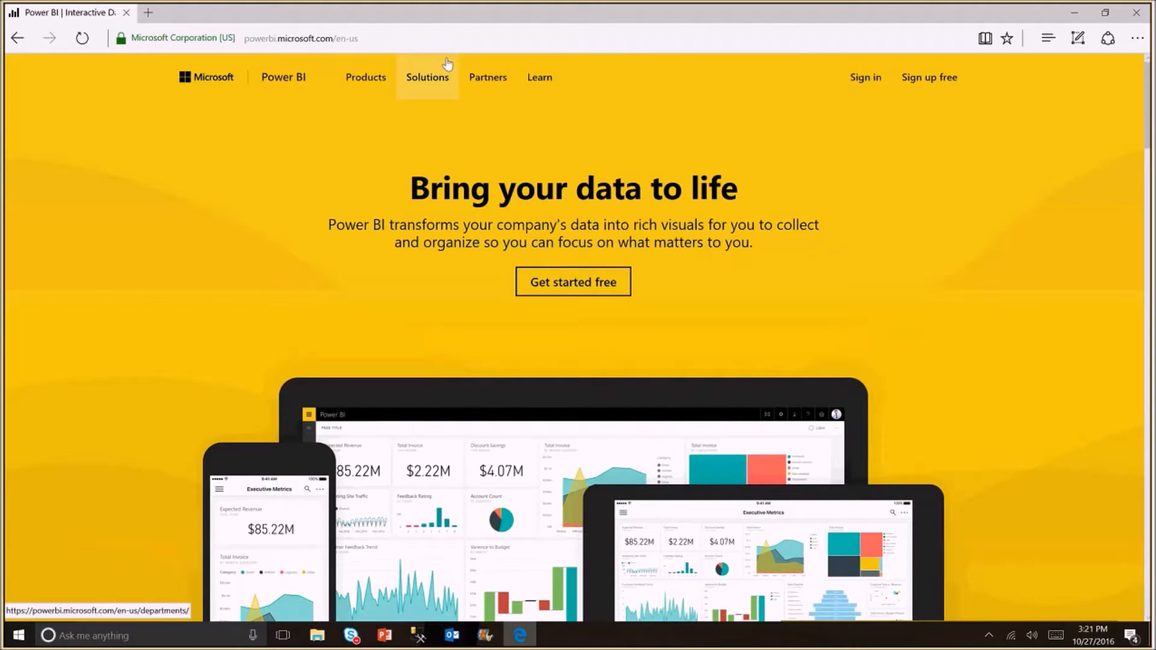
# - Switch to the Power BI website in the browser and open its Solution Templates page
pyautogui.moveTo(416, 72)
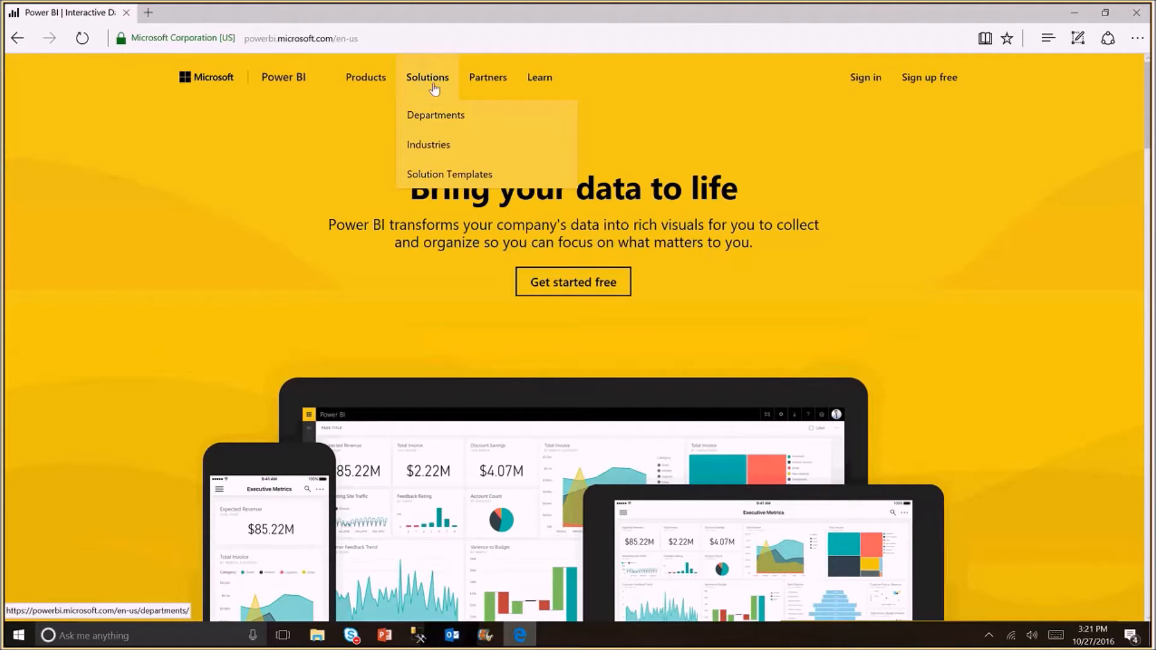
pyautogui.click(436, 175)
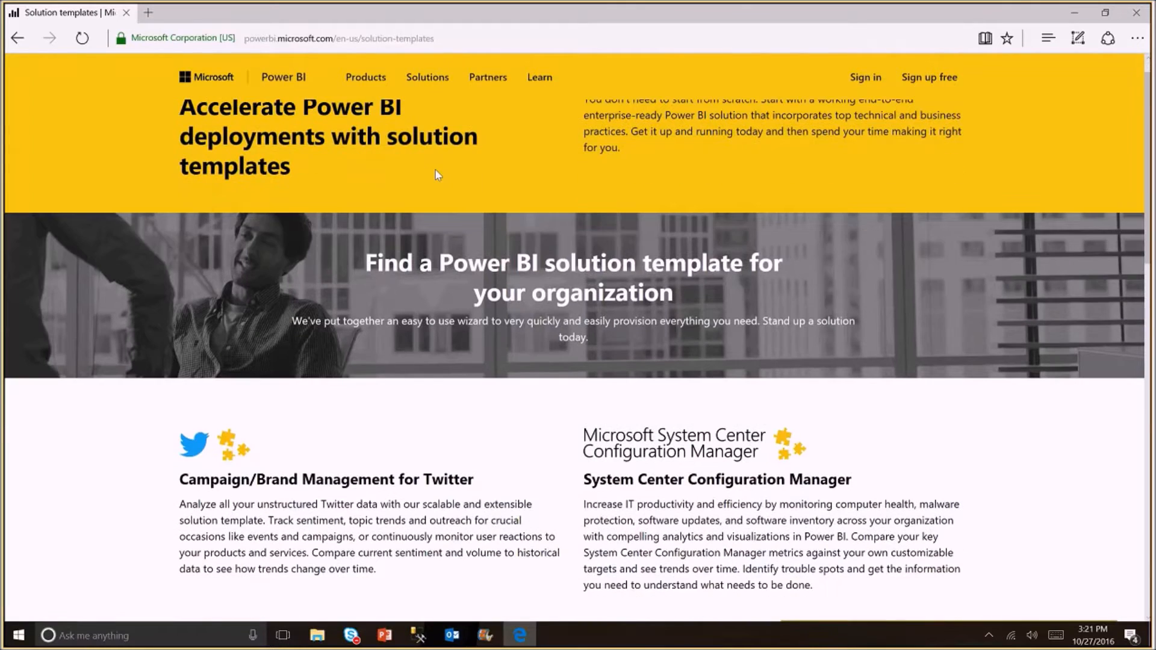
# - Open the Campaign/Brand Management for Twitter solution template page and preview its sample report, closing the preview when done
pyautogui.scroll(-3, 438, 175)
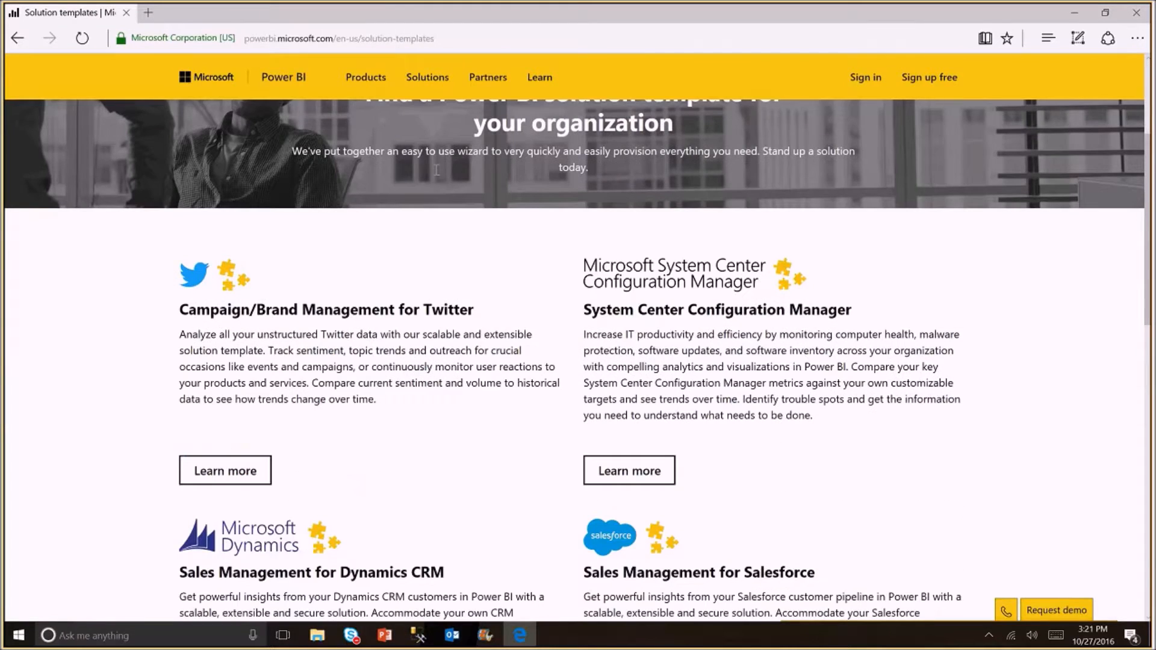
pyautogui.scroll(-2, 437, 171)
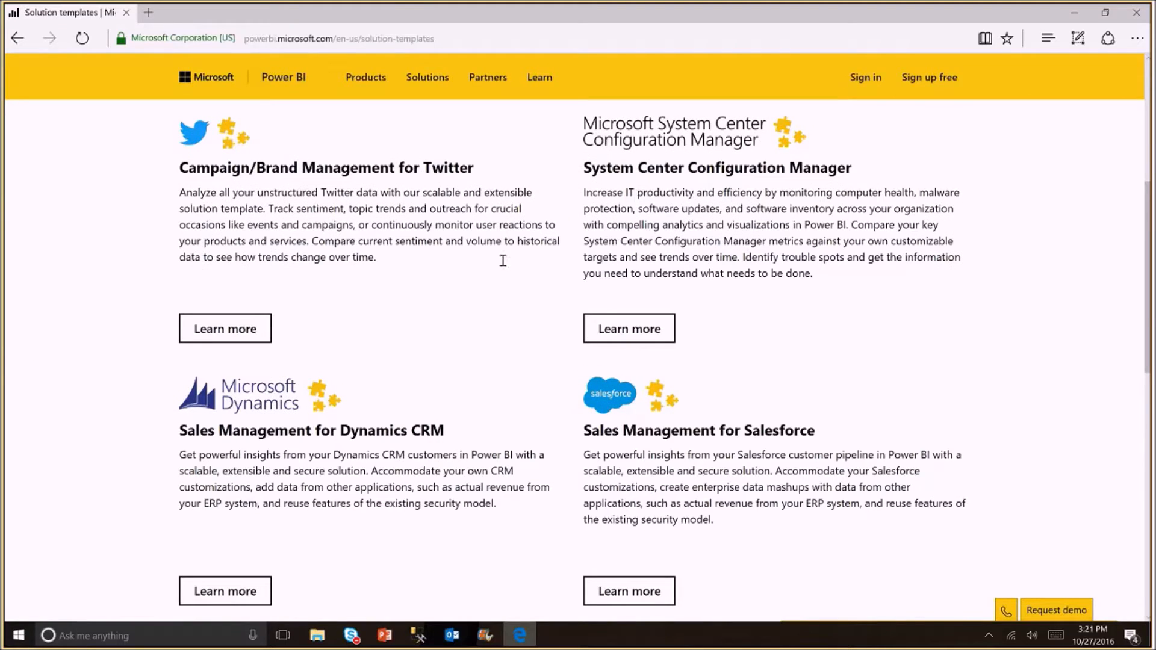
pyautogui.click(222, 330)
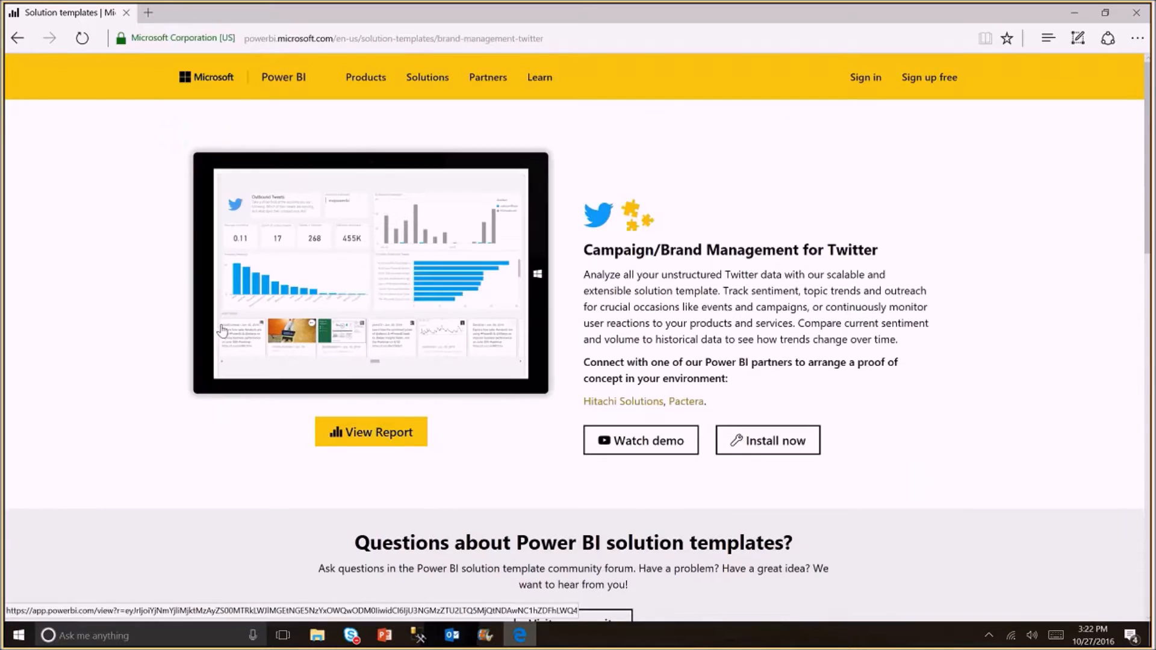
pyautogui.scroll(-1, 96, 361)
pyautogui.scroll(1, 71, 368)
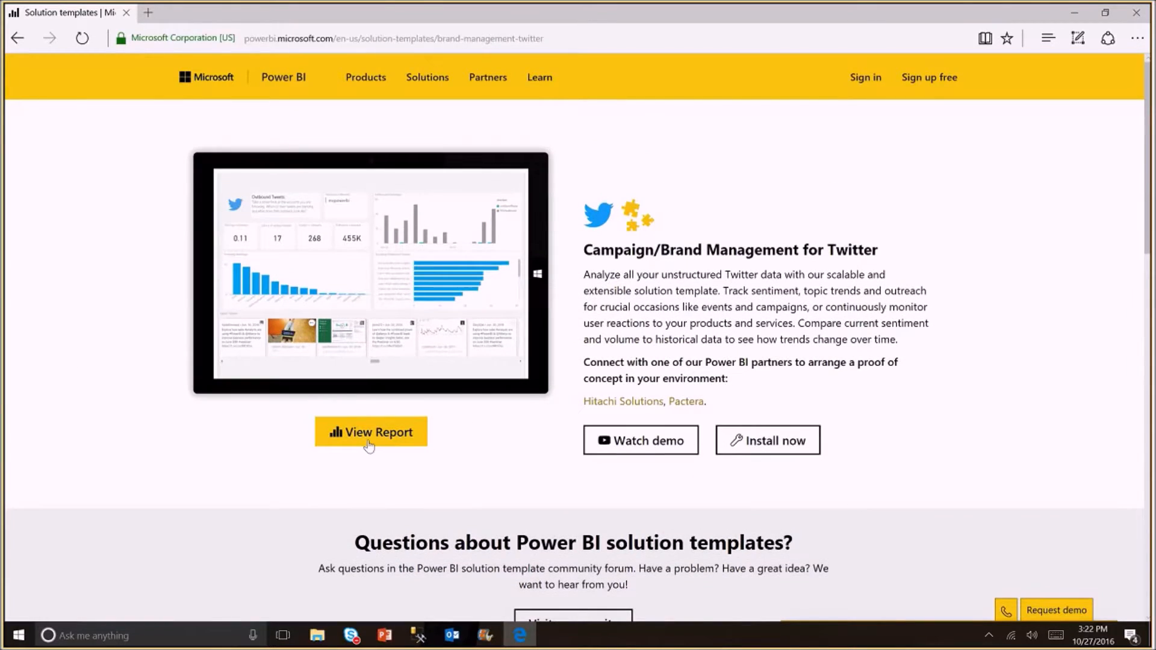
pyautogui.click(371, 445)
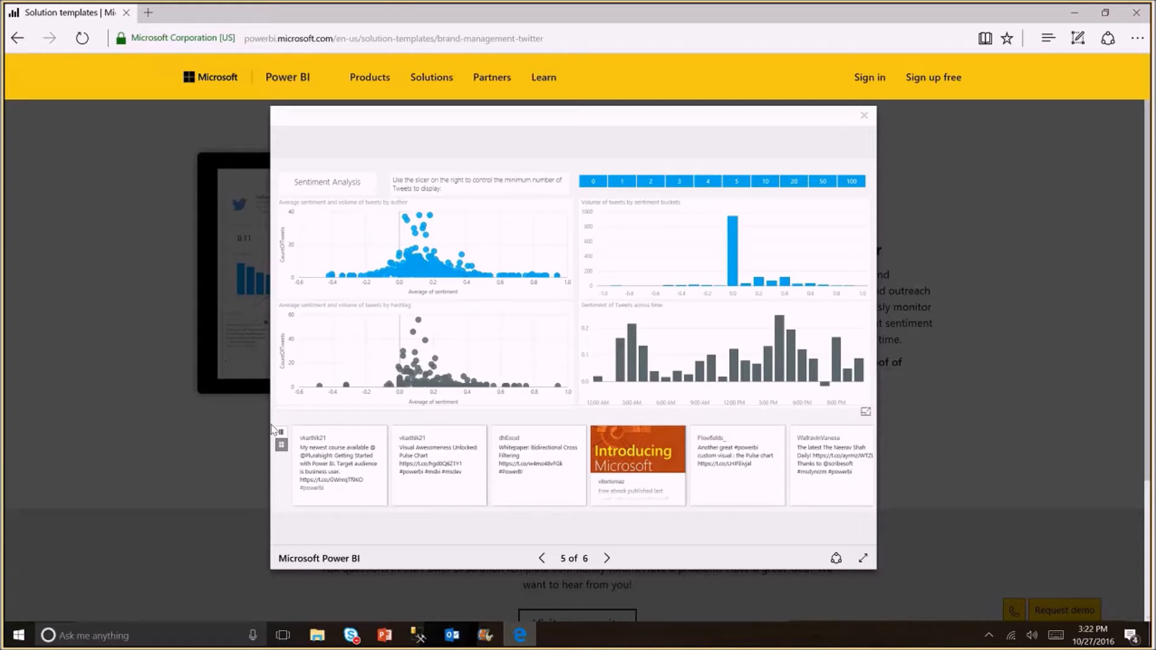
pyautogui.click(864, 116)
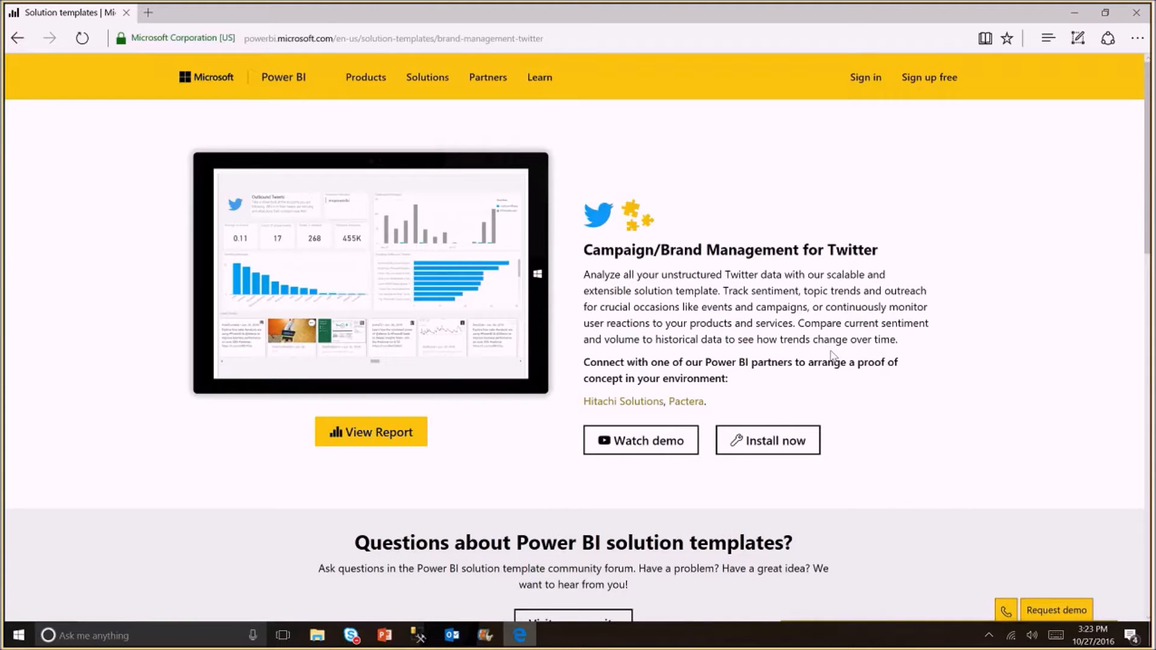
# - Start installing the Twitter template and choose Organizational Account (Work or School) for the Azure connection
pyautogui.click(770, 449)
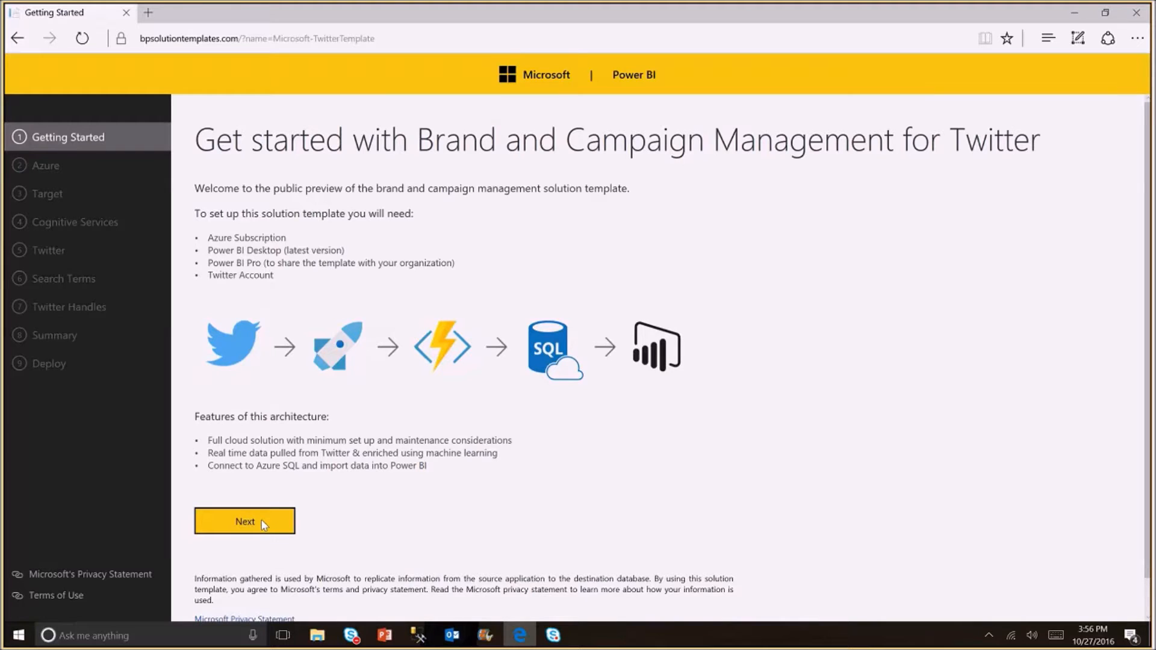
pyautogui.click(245, 520)
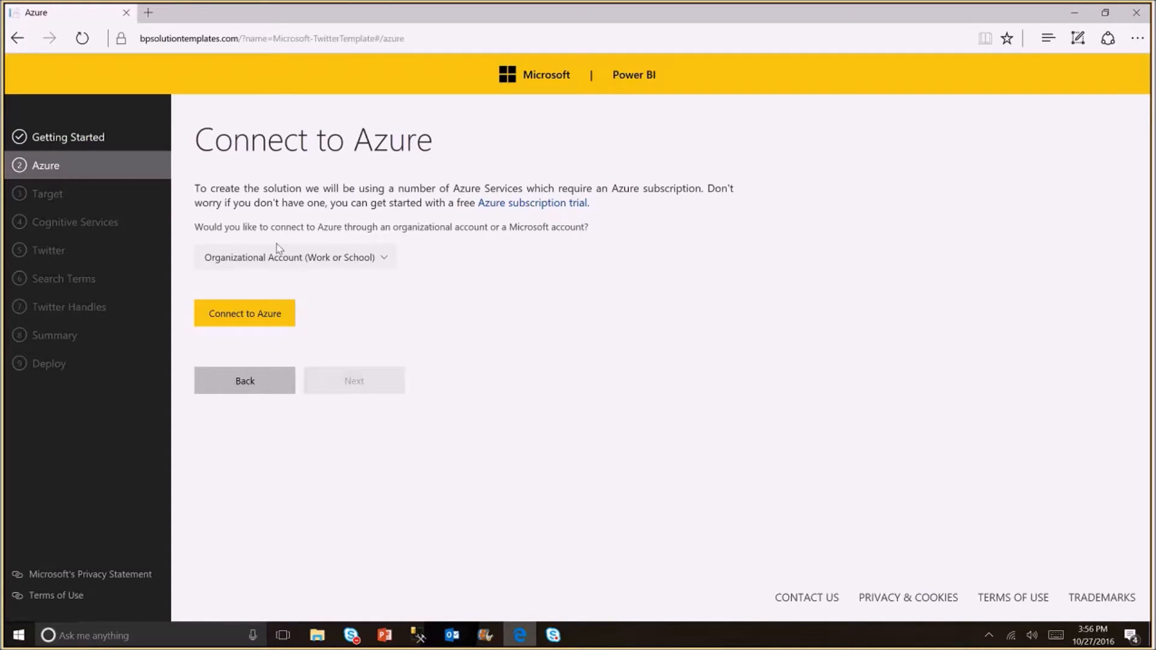
pyautogui.click(332, 265)
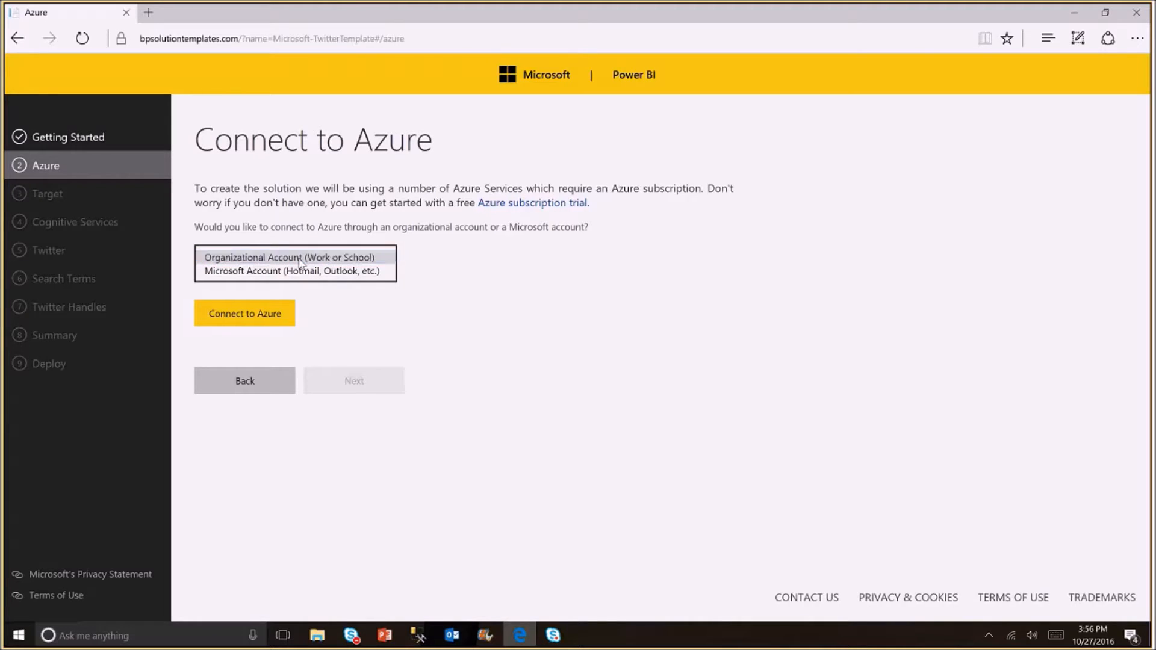
pyautogui.click(299, 258)
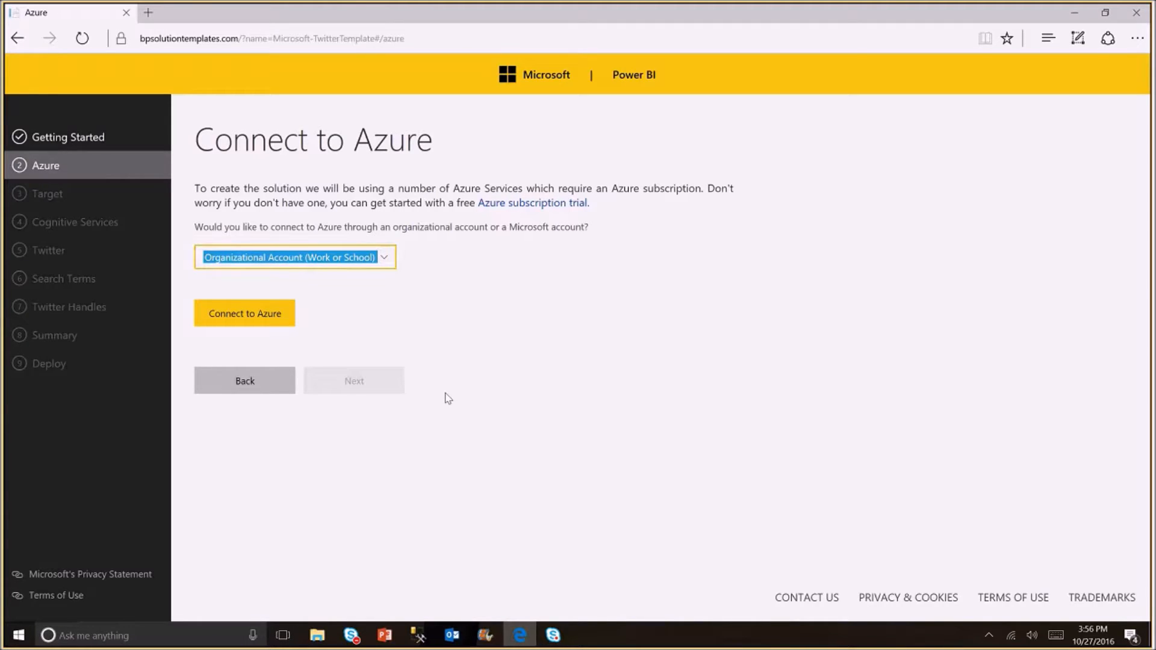
pyautogui.click(351, 380)
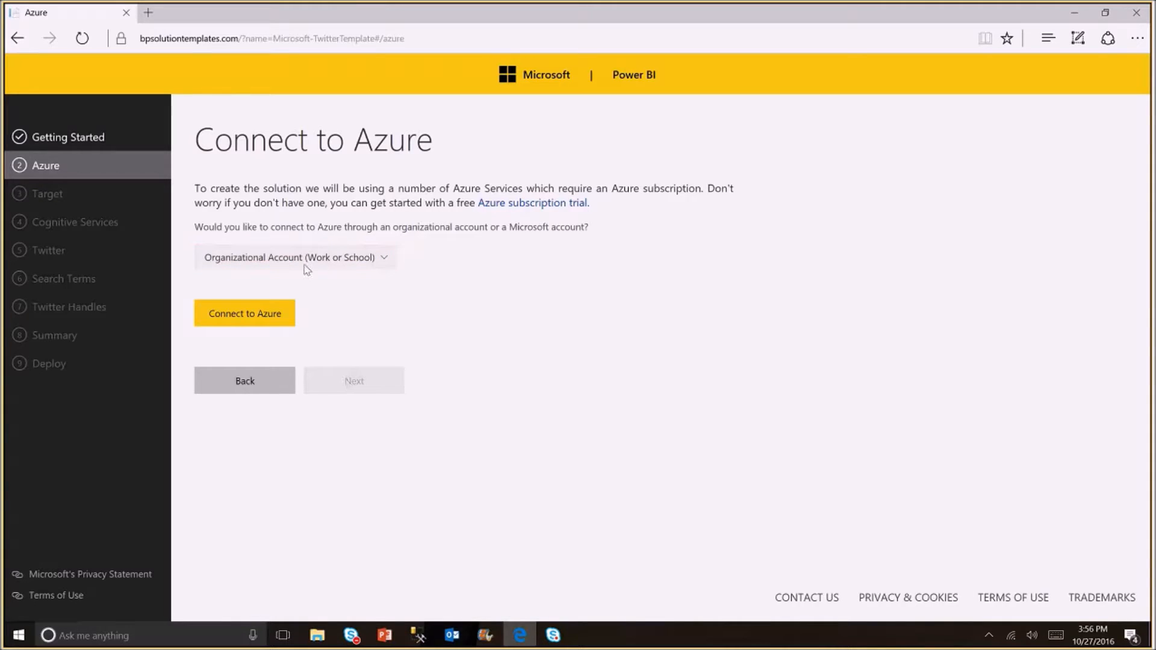
# - Connect to Azure with the account that is already signed in and accept the permissions requested by Business Platform Solution Template
pyautogui.click(242, 314)
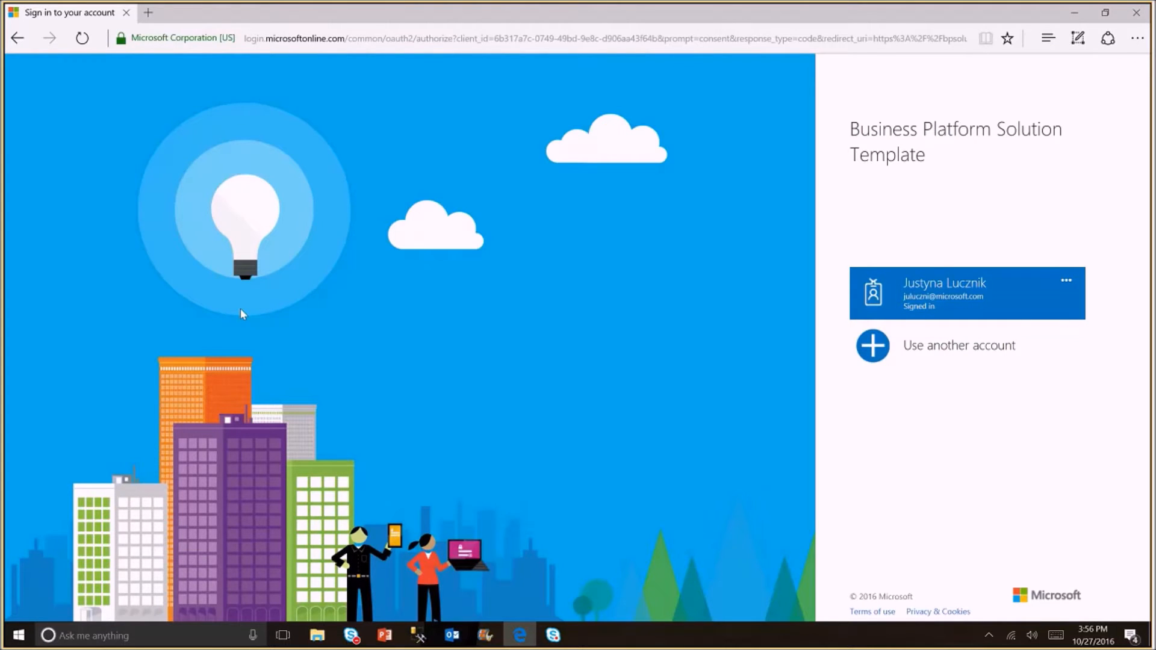
pyautogui.click(946, 286)
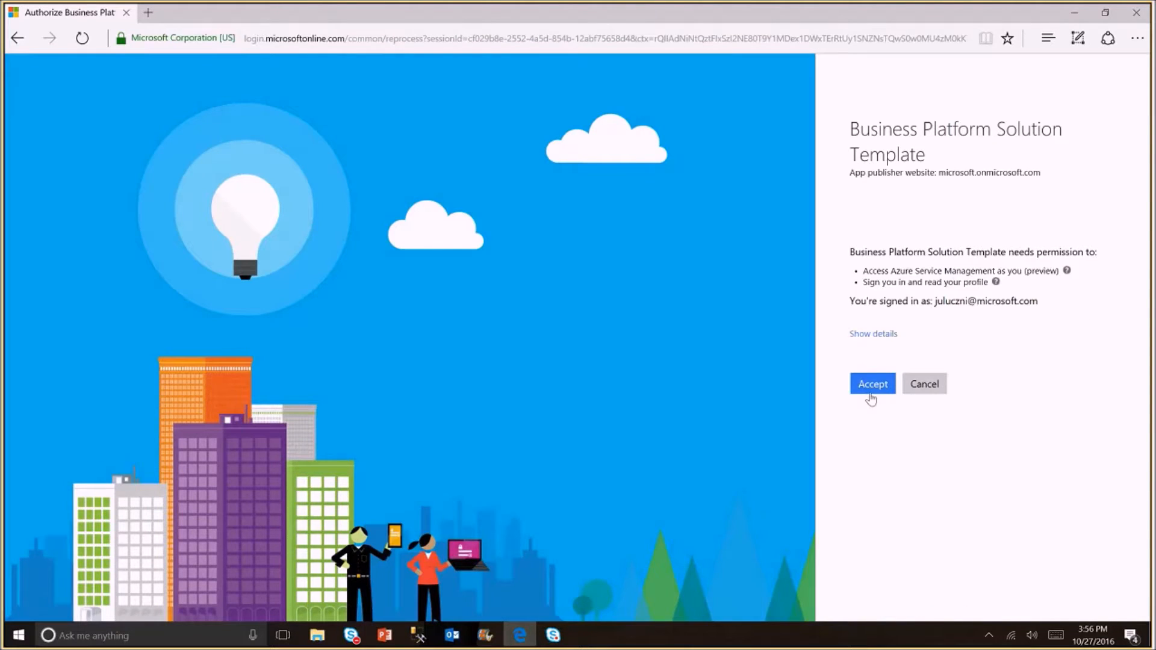
pyautogui.click(872, 387)
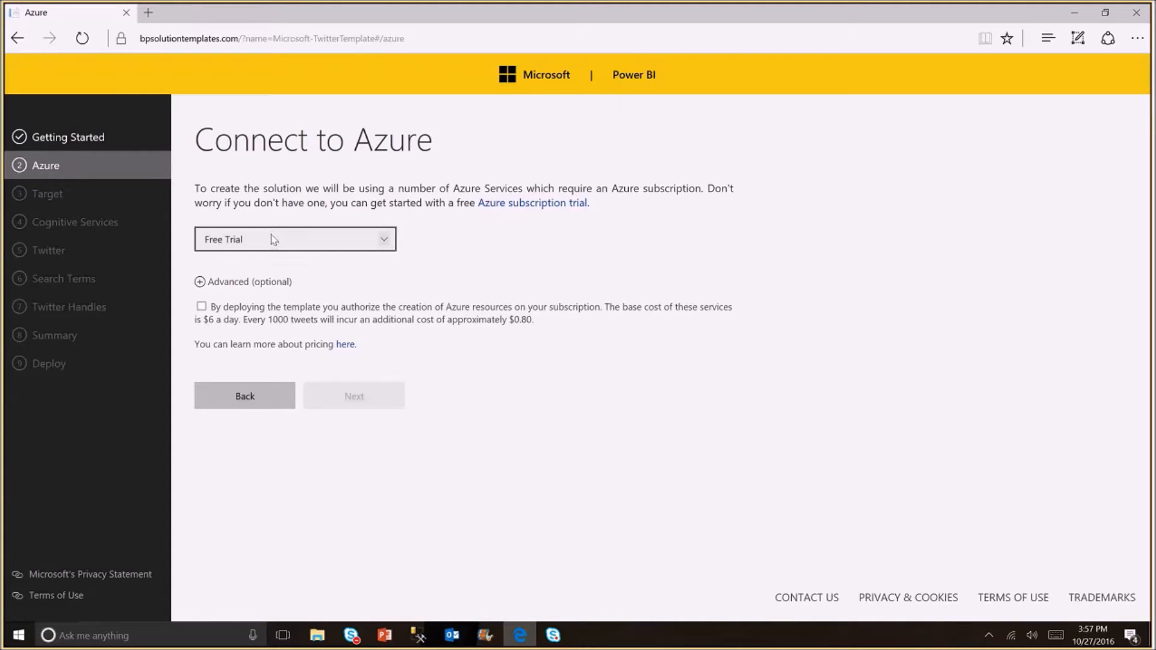
# - Choose Power BI Solution Template Development as the Azure subscription for the deployment
pyautogui.click(366, 230)
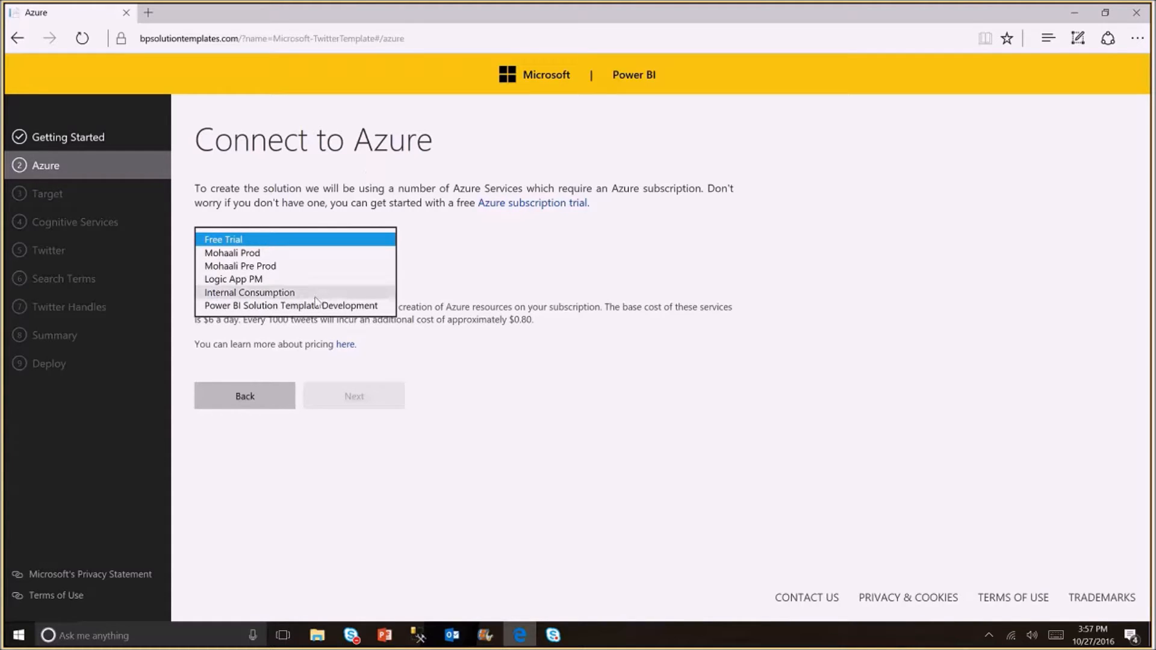
pyautogui.click(277, 307)
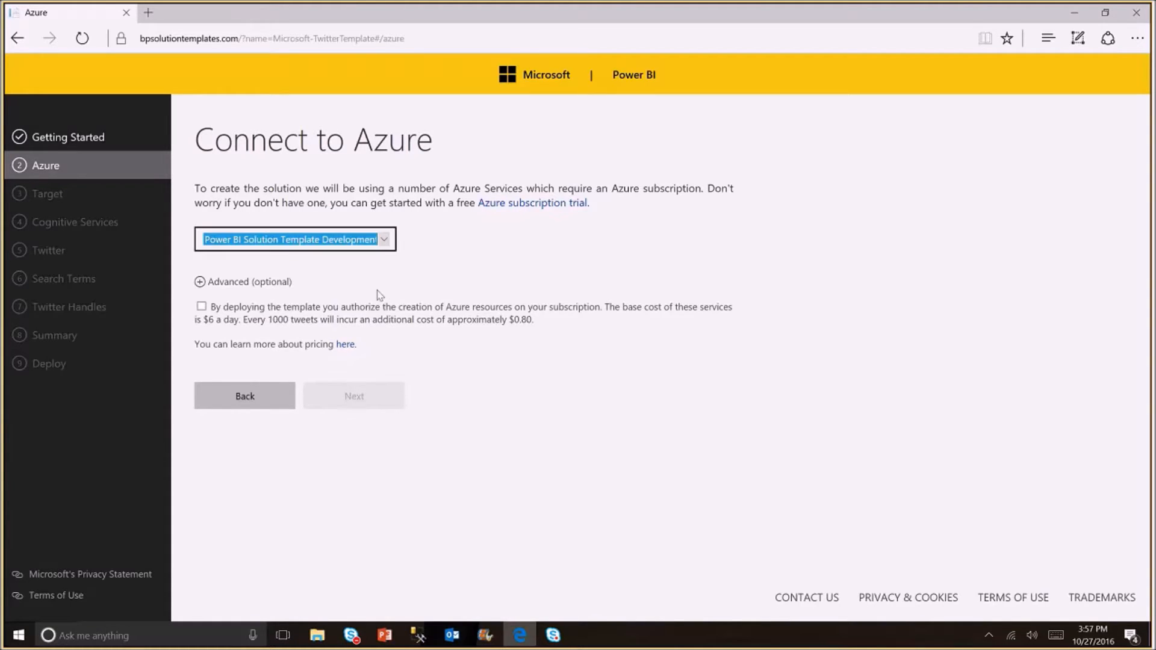
pyautogui.click(440, 293)
# - Expand the advanced Azure options and set the Azure resource group name to TrainingVideoTwitter
pyautogui.click(199, 282)
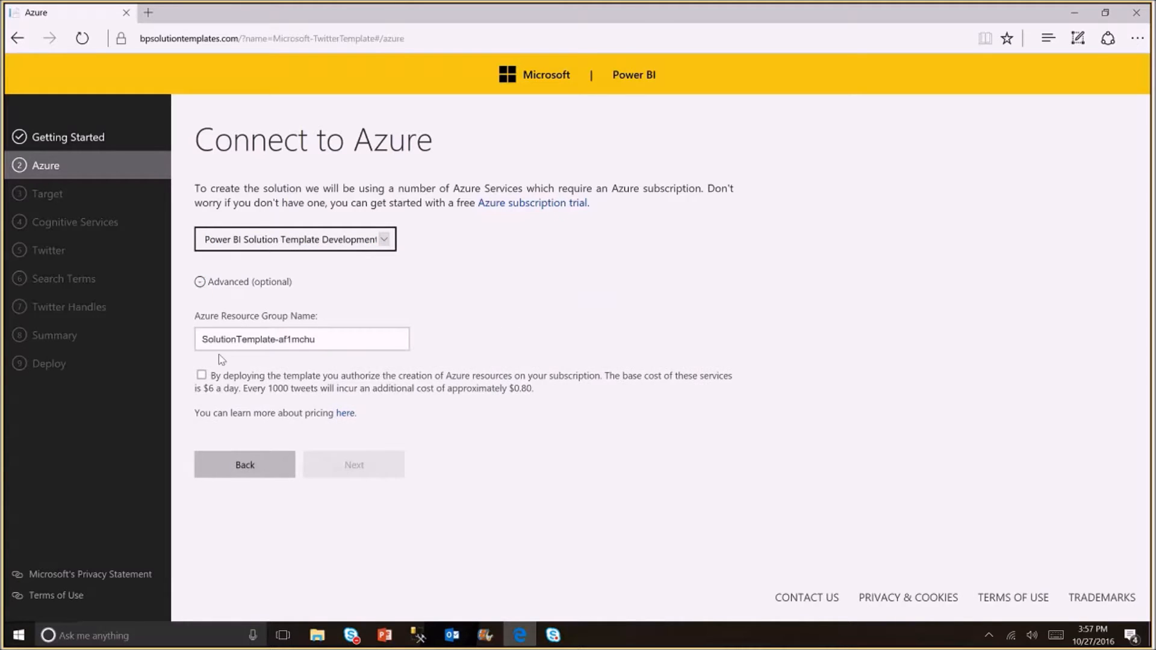
pyautogui.moveTo(348, 337); pyautogui.dragTo(179, 364)
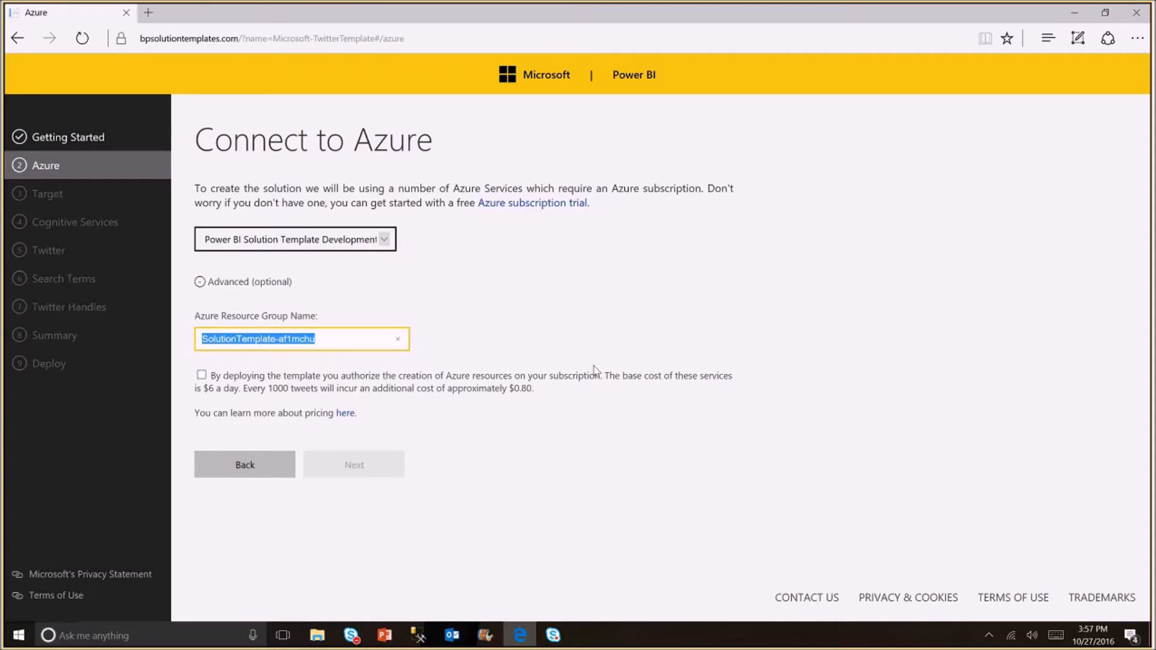
pyautogui.write('TrainingVi')
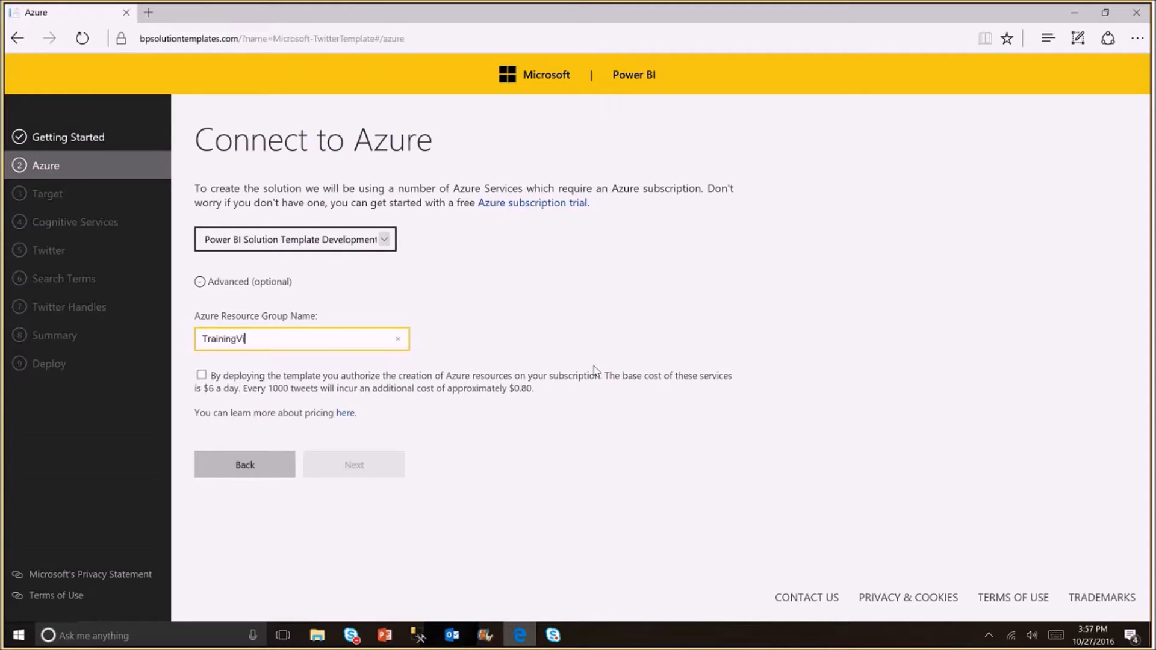
pyautogui.write('deoTwitter')
# - Authorize the creation of Azure resources on the subscription and continue to the SQL database setup
pyautogui.click(201, 375)
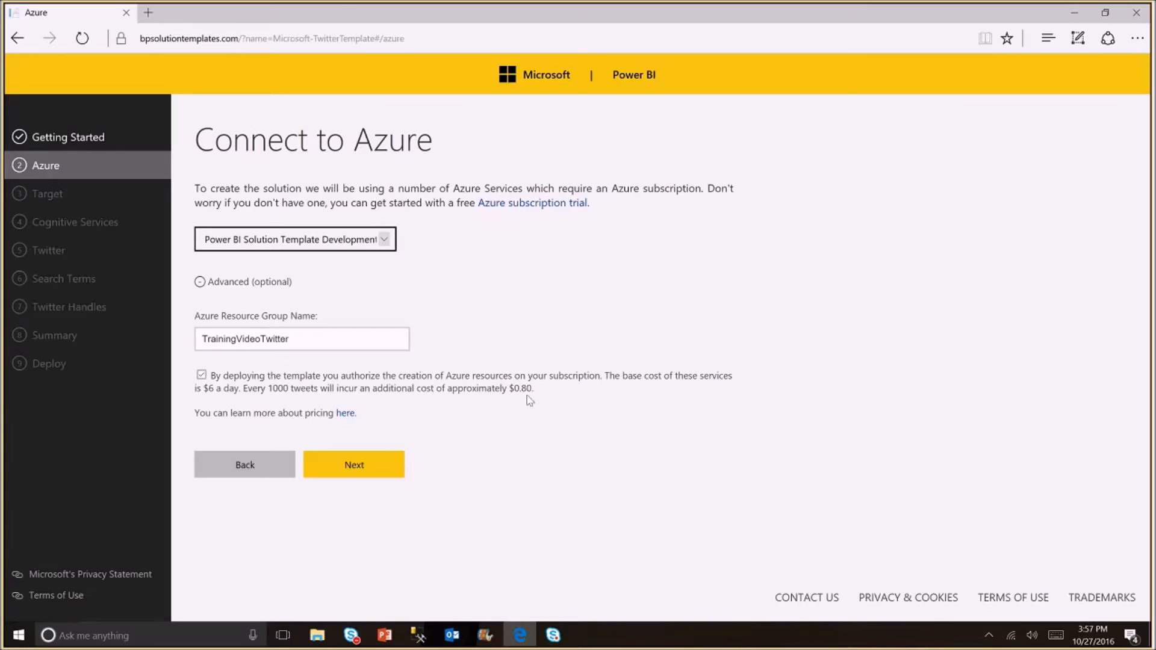
pyautogui.click(356, 461)
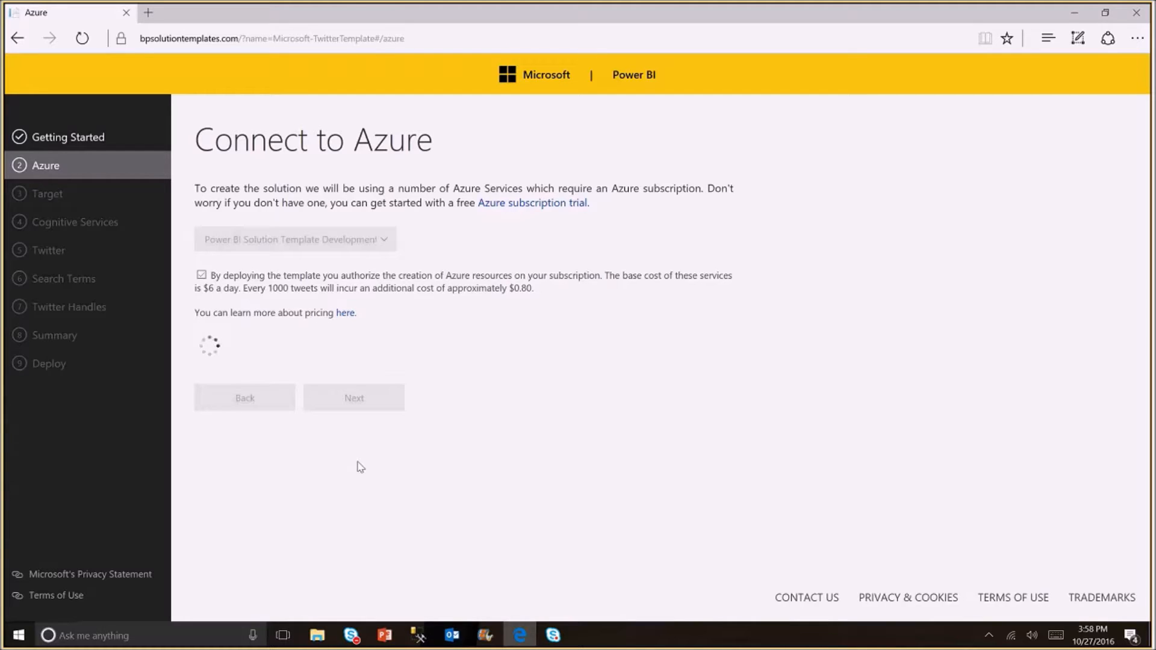
pyautogui.click(360, 467)
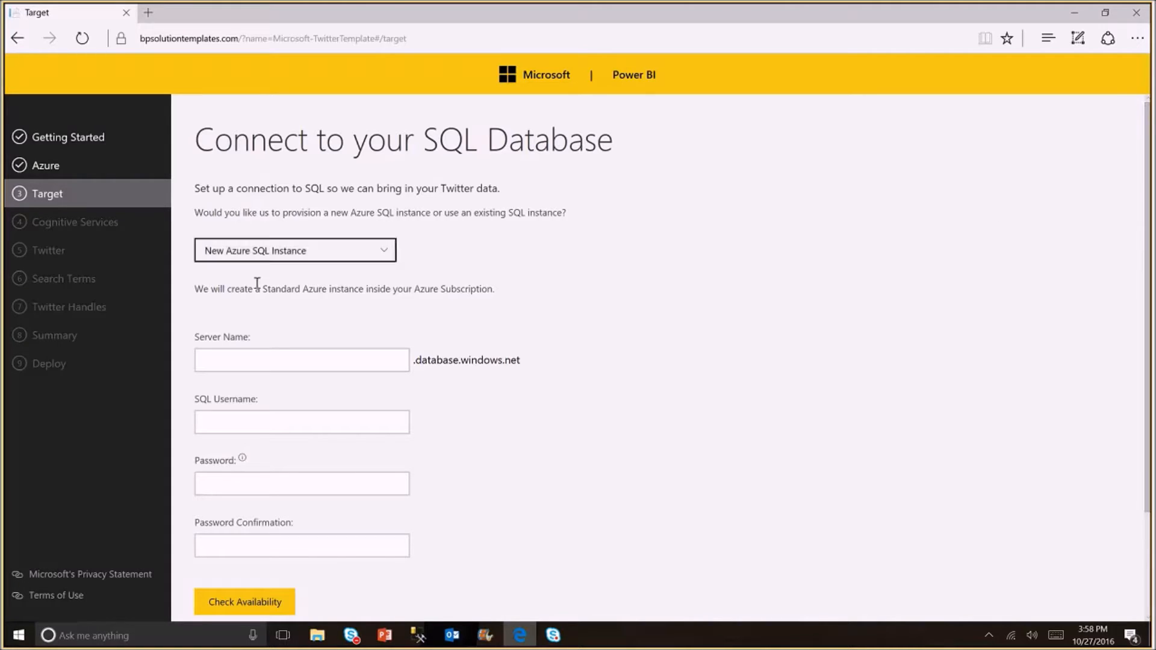
# - Choose Existing SQL Instance, enter server pbist, SQL username pbiadmin and the account password, and validate the connection
pyautogui.click(256, 252)
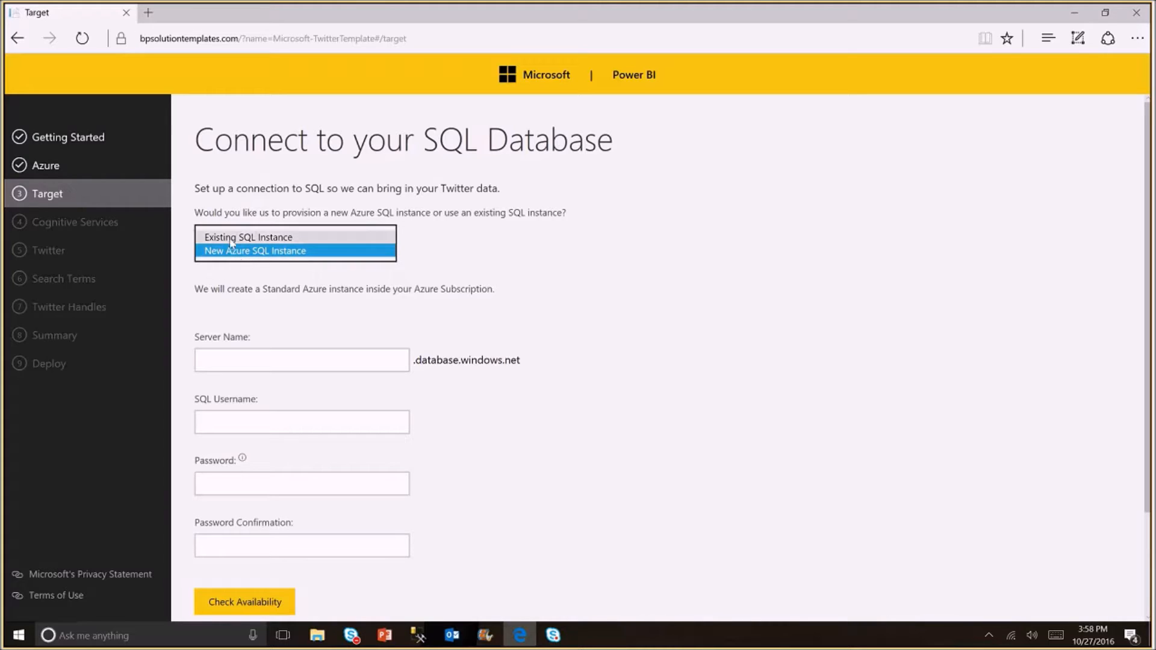
pyautogui.click(231, 237)
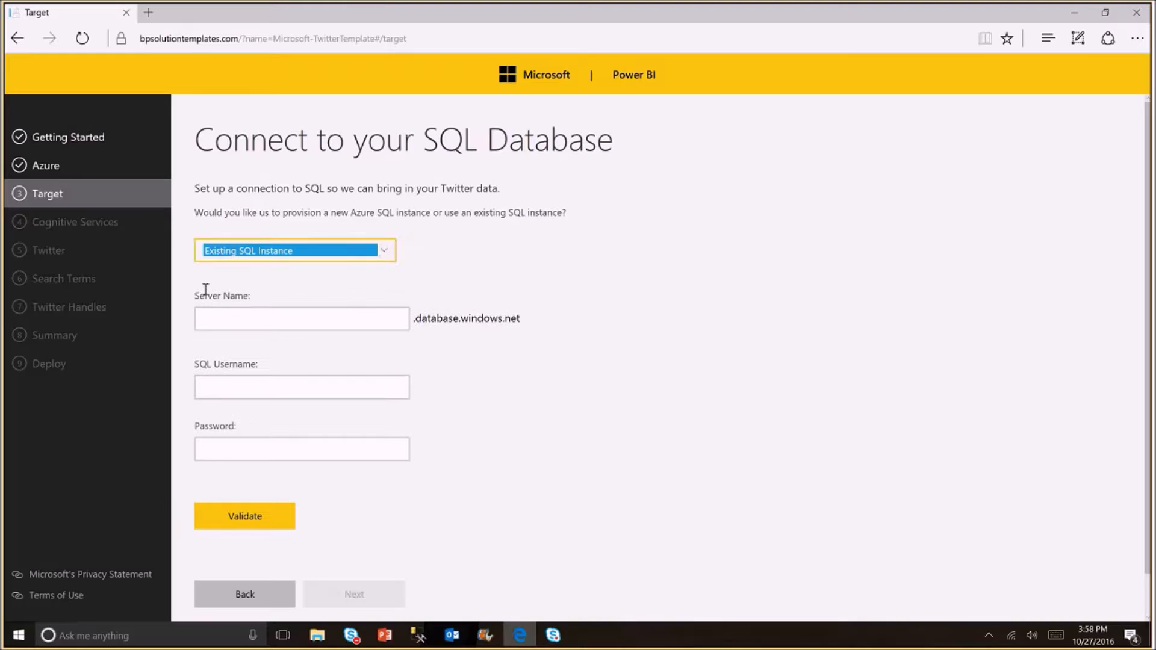
pyautogui.click(291, 323)
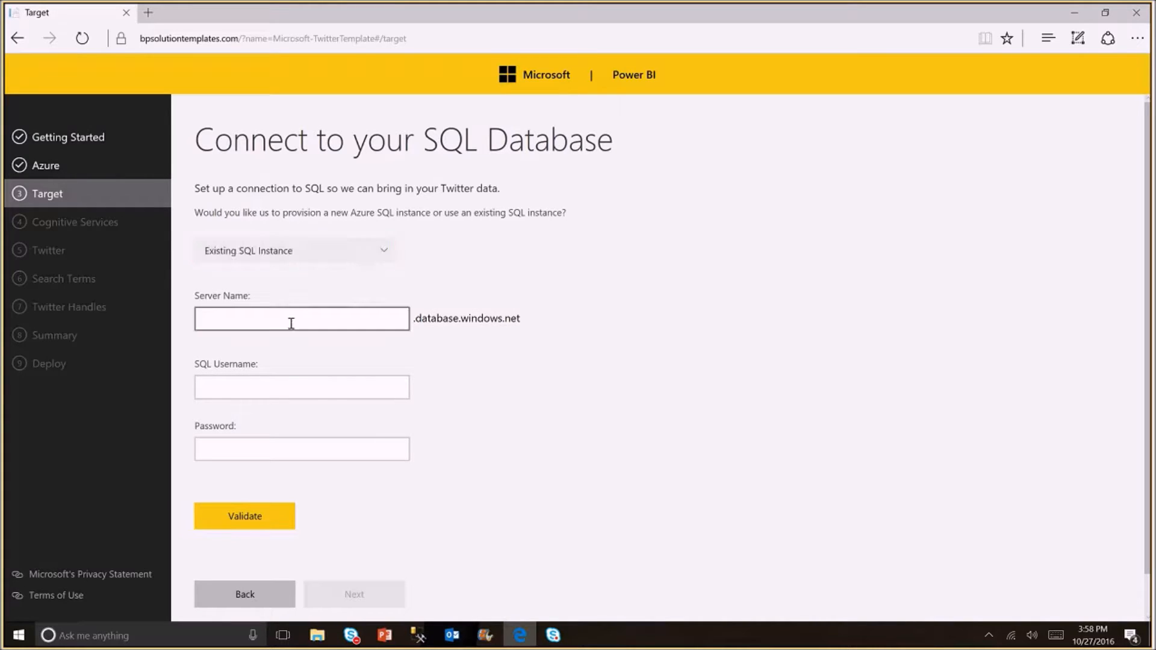
pyautogui.write('pbist')
pyautogui.press('Tab')
pyautogui.write('pbiadmin')
pyautogui.press('Tab')
pyautogui.write('•••••••••••')
pyautogui.click(241, 518)
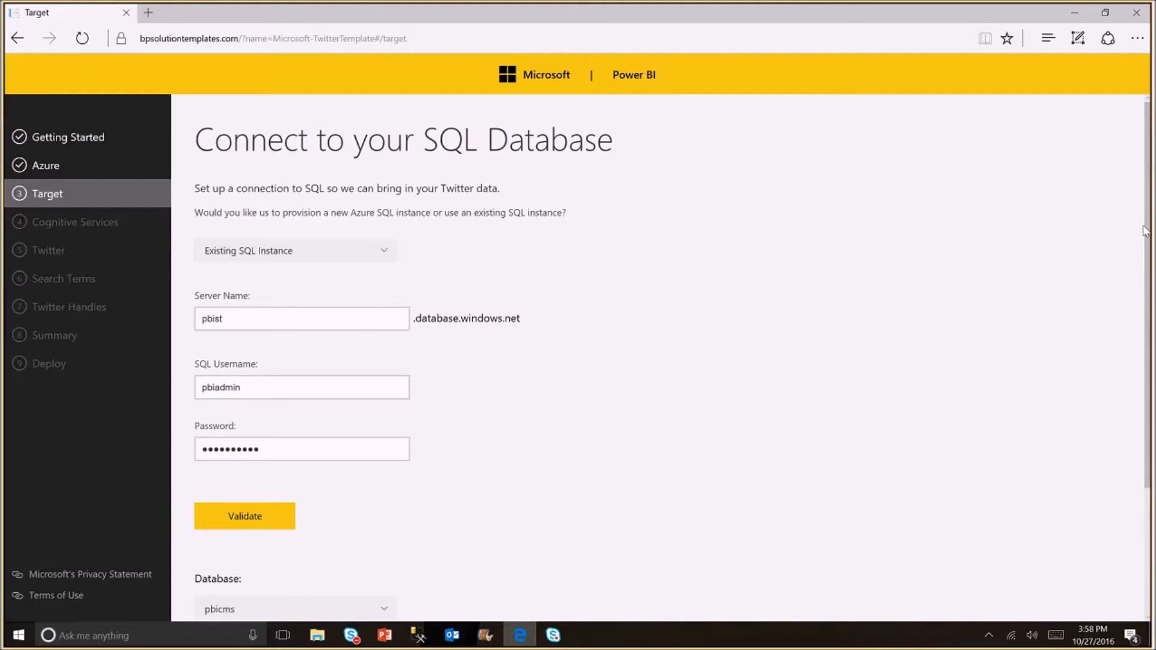
# - Choose TwitterDemo as the target database and continue to the Cognitive Services setup
pyautogui.moveTo(1142, 230); pyautogui.dragTo(1143, 274)
pyautogui.click(1136, 398)
pyautogui.rightClick(1135, 400)
pyautogui.click(1146, 508)
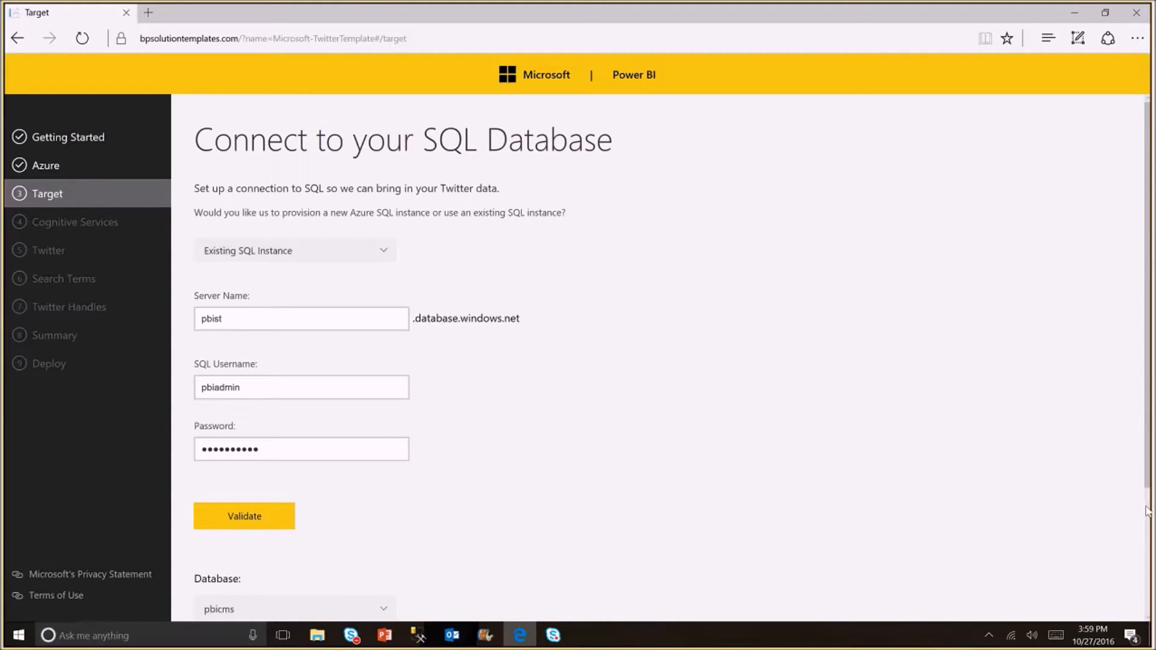
pyautogui.scroll(-1, 1148, 506)
pyautogui.scroll(-5, 1148, 505)
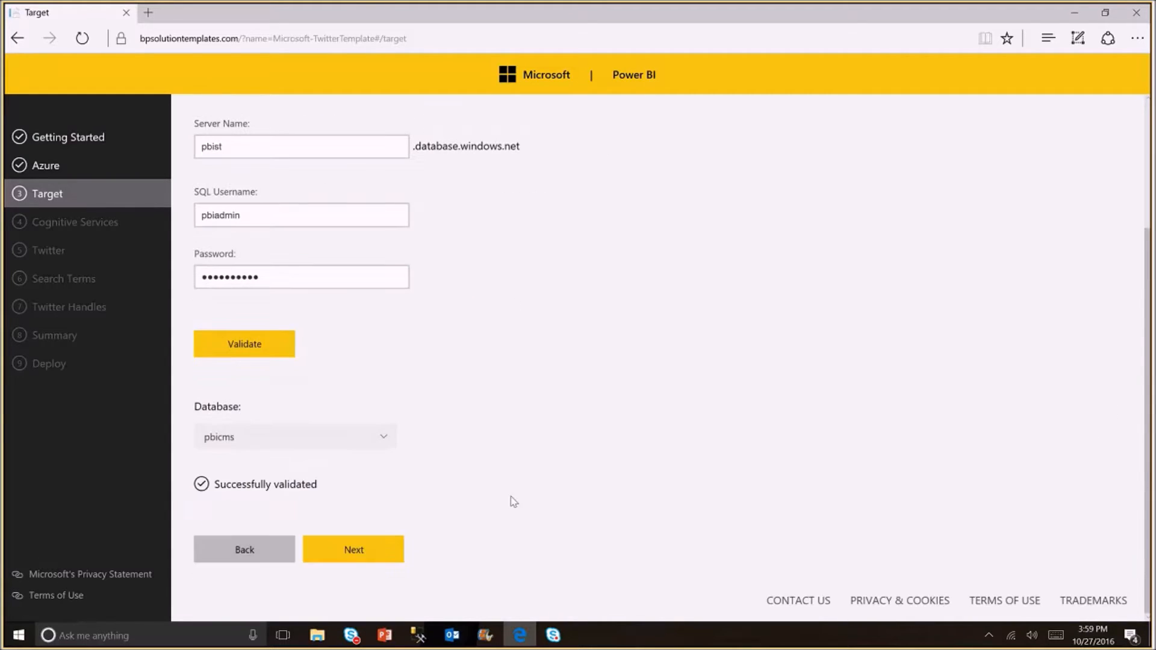
pyautogui.click(246, 425)
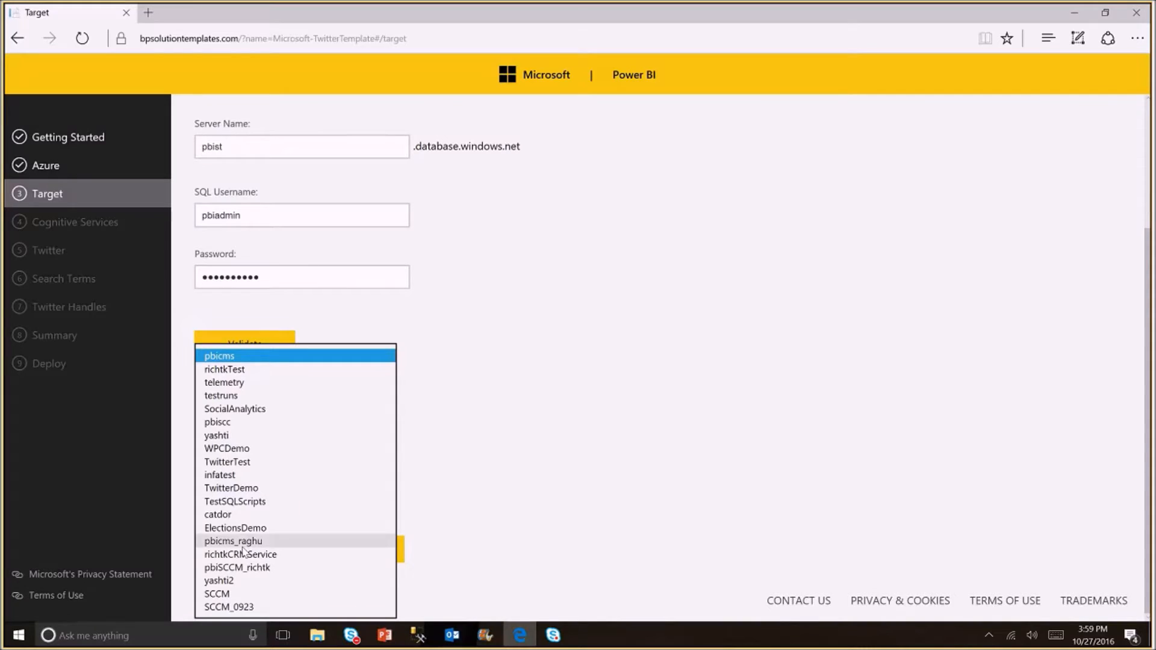
pyautogui.click(249, 489)
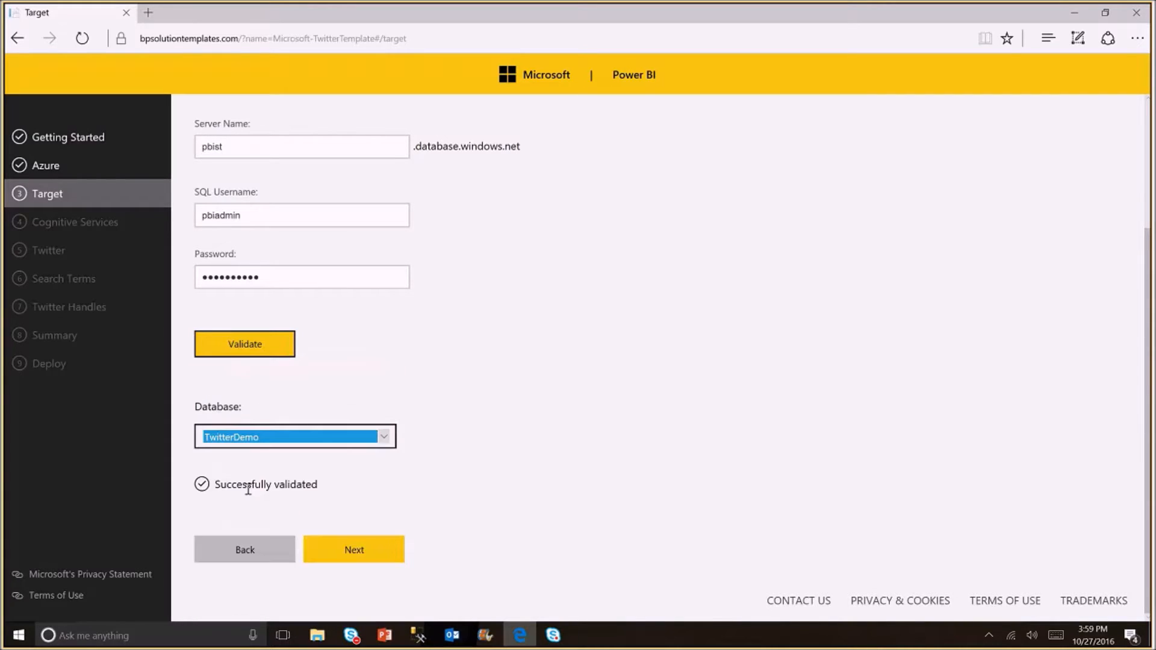
pyautogui.click(442, 359)
pyautogui.click(341, 555)
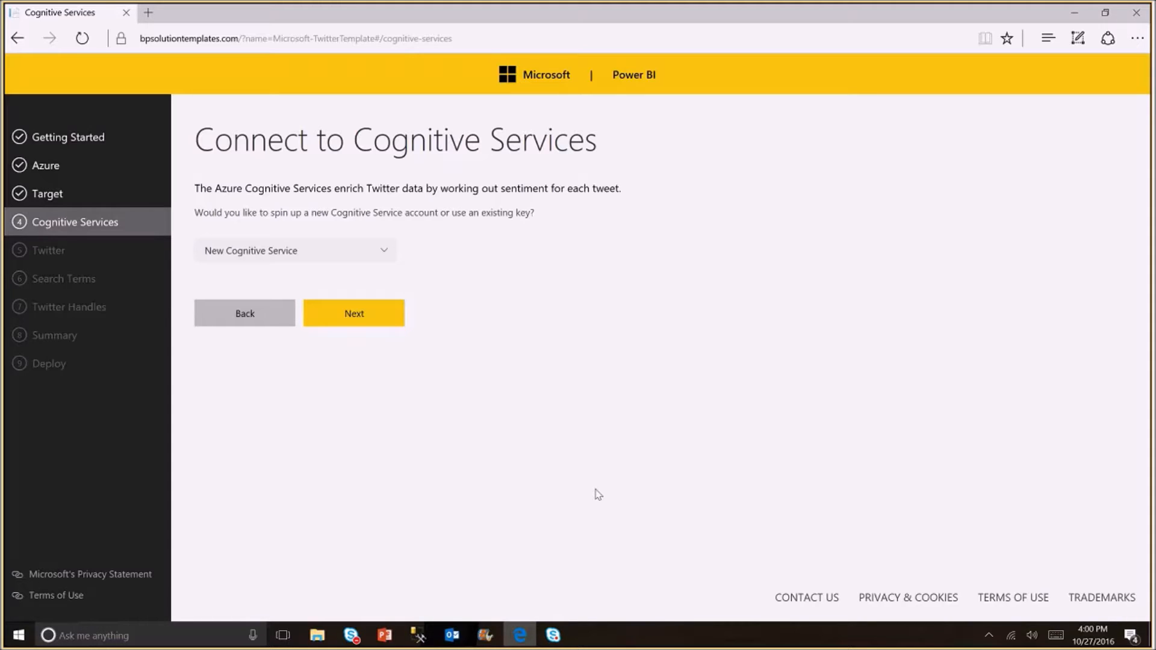
# - Check the key field offered for Existing Cognitive Service and set the choice back to New Cognitive Service
pyautogui.click(320, 255)
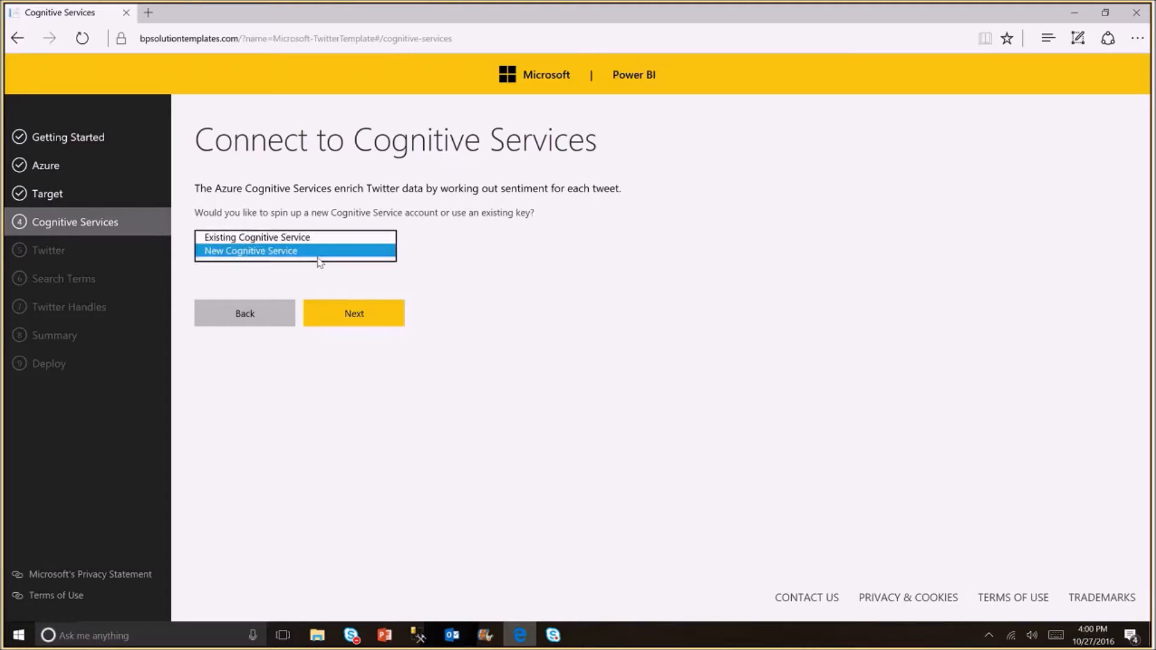
pyautogui.click(280, 239)
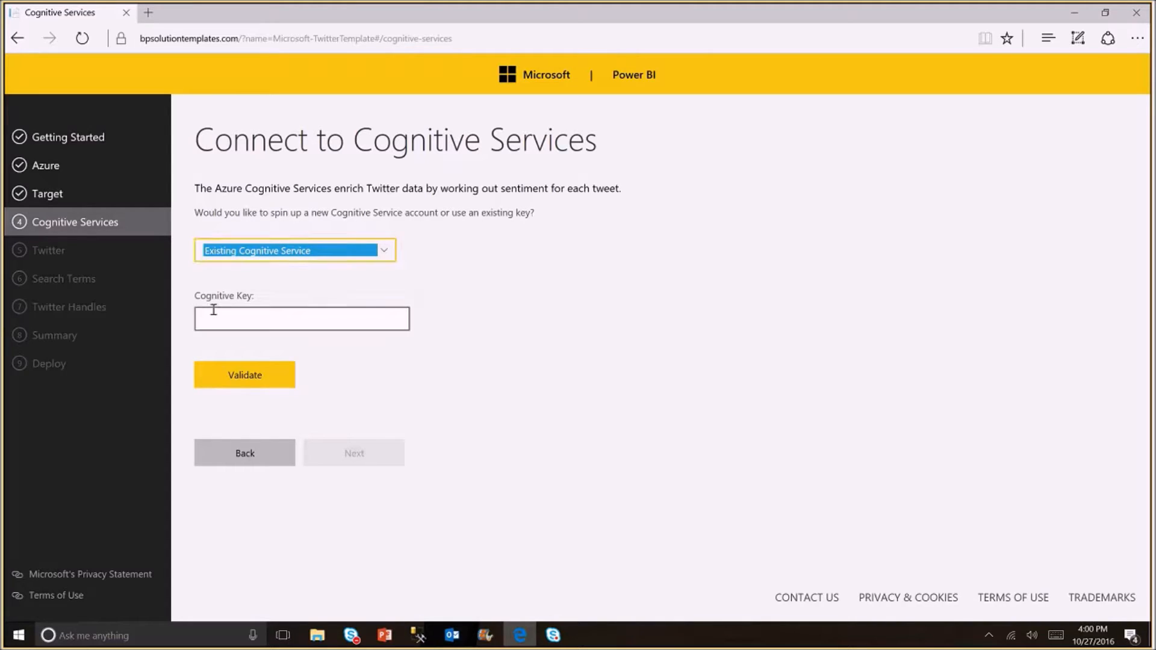
pyautogui.click(238, 319)
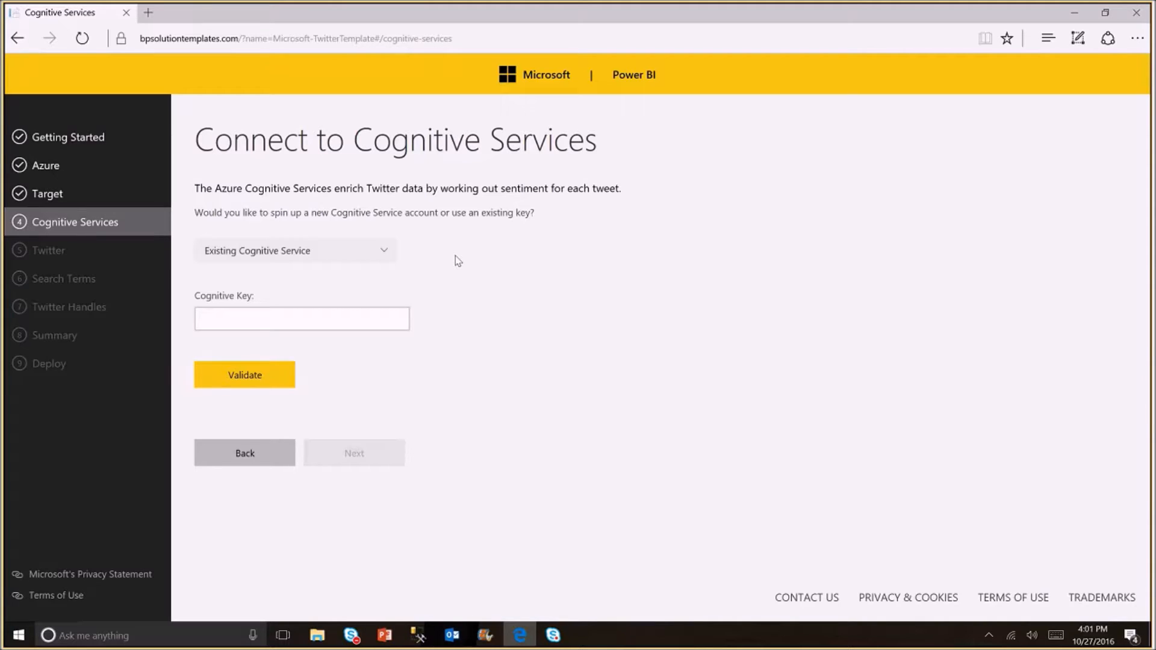
pyautogui.click(300, 239)
pyautogui.click(279, 275)
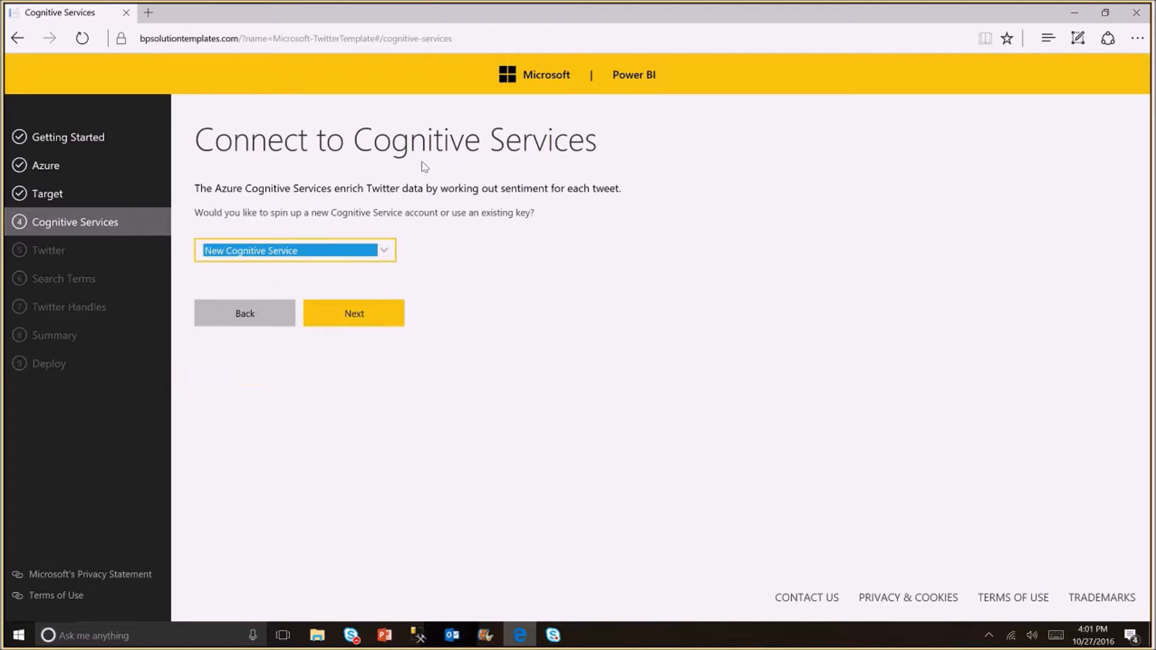
# - Accept New Cognitive Service, connect the Twitter account by authorizing Azure AppService Logic Apps, and continue to the search terms
pyautogui.click(355, 313)
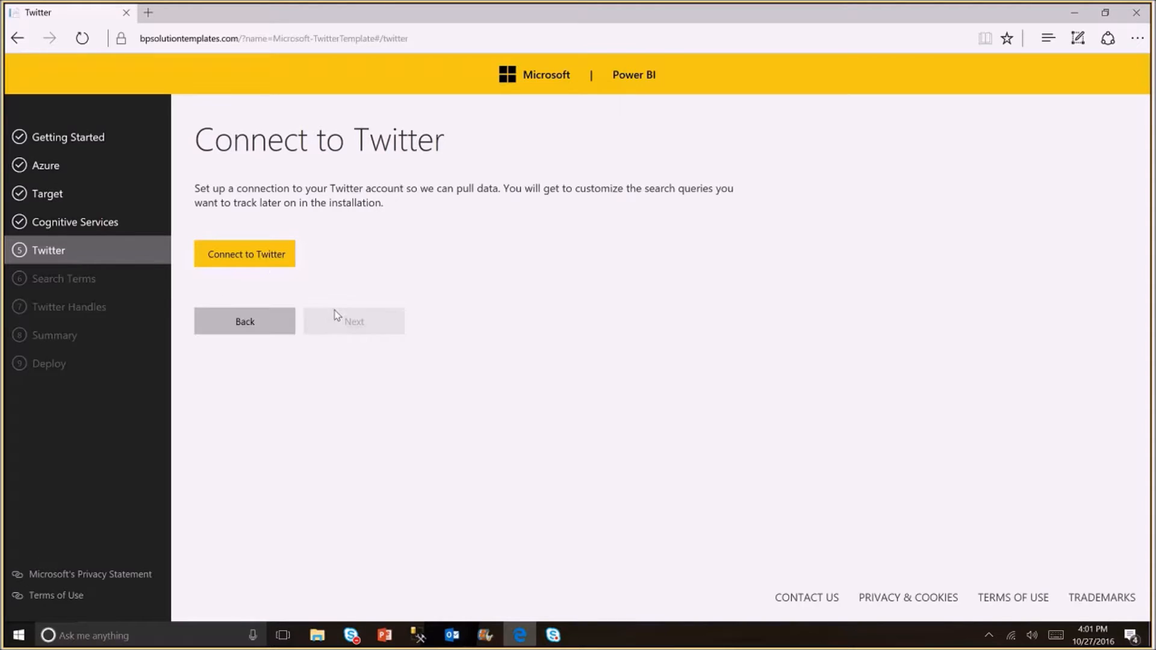
pyautogui.click(249, 256)
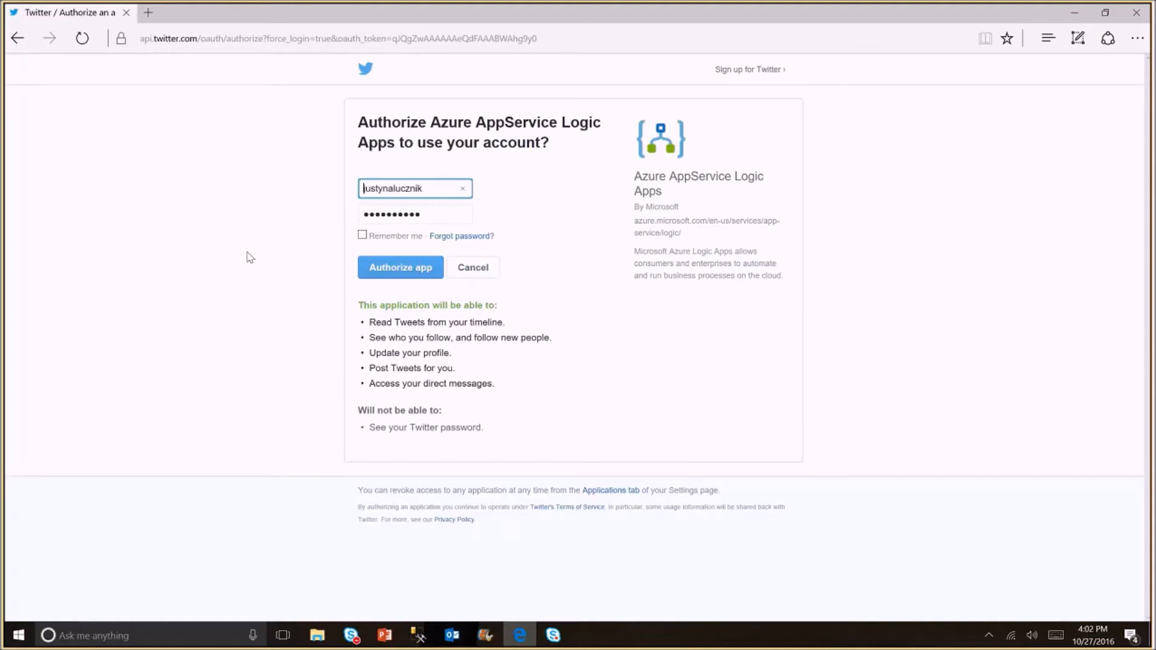
pyautogui.click(418, 270)
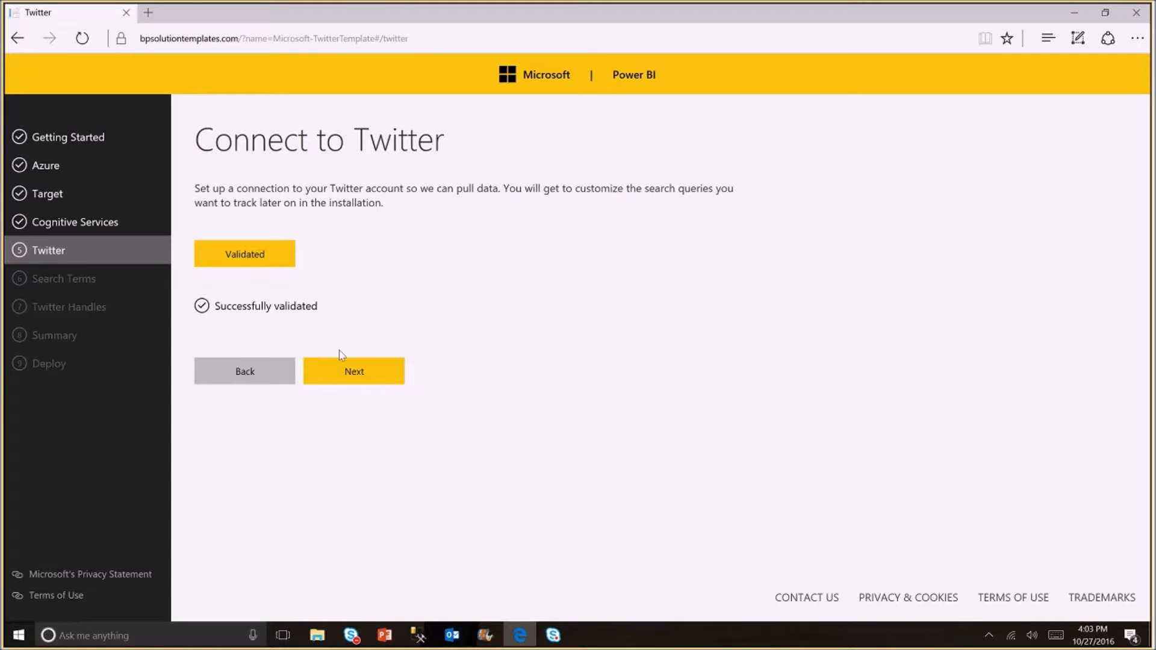
pyautogui.click(358, 369)
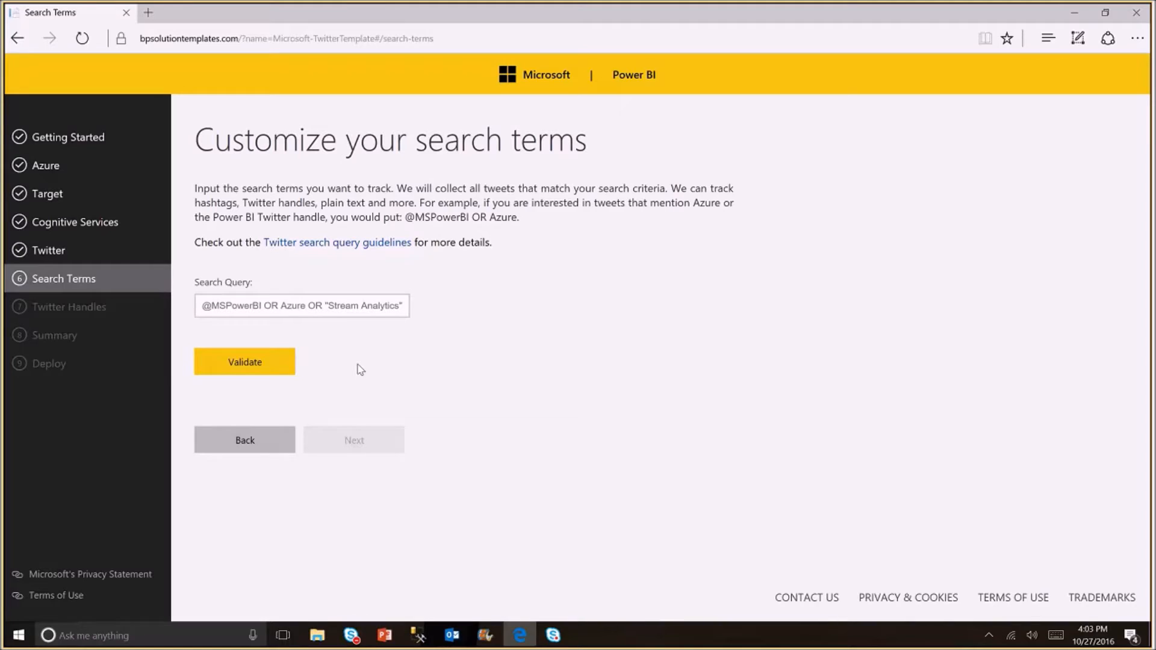
# - Set the search query to PowerBi, validate it, and continue to the Twitter handles setup
pyautogui.click(258, 308)
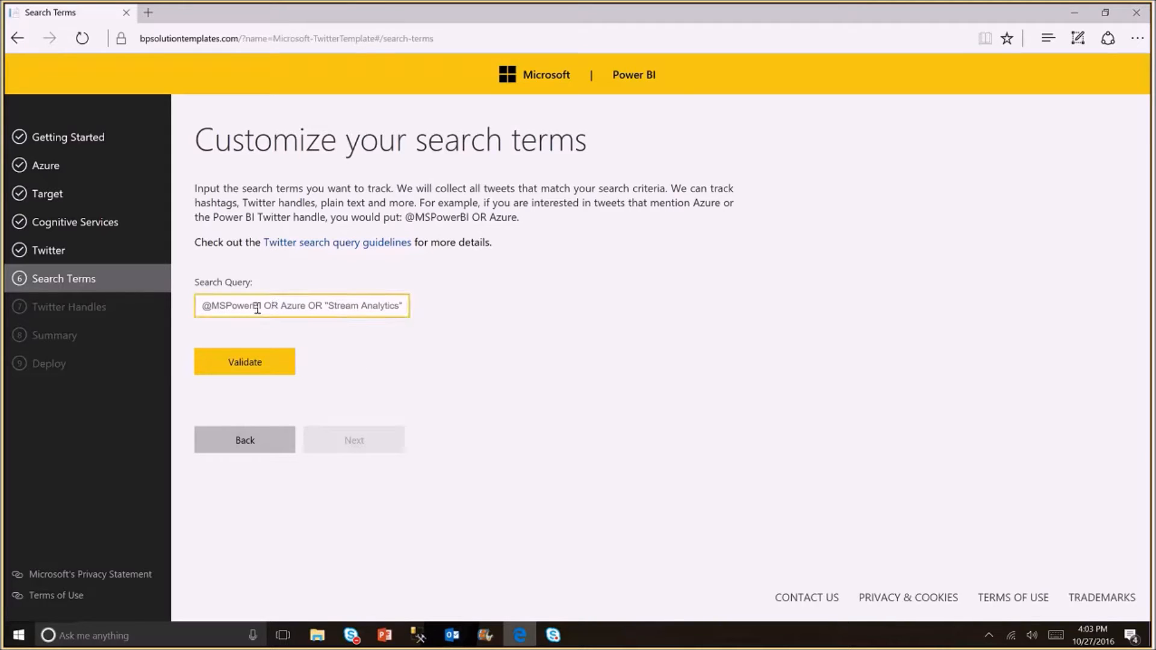
pyautogui.write('PowerBi')
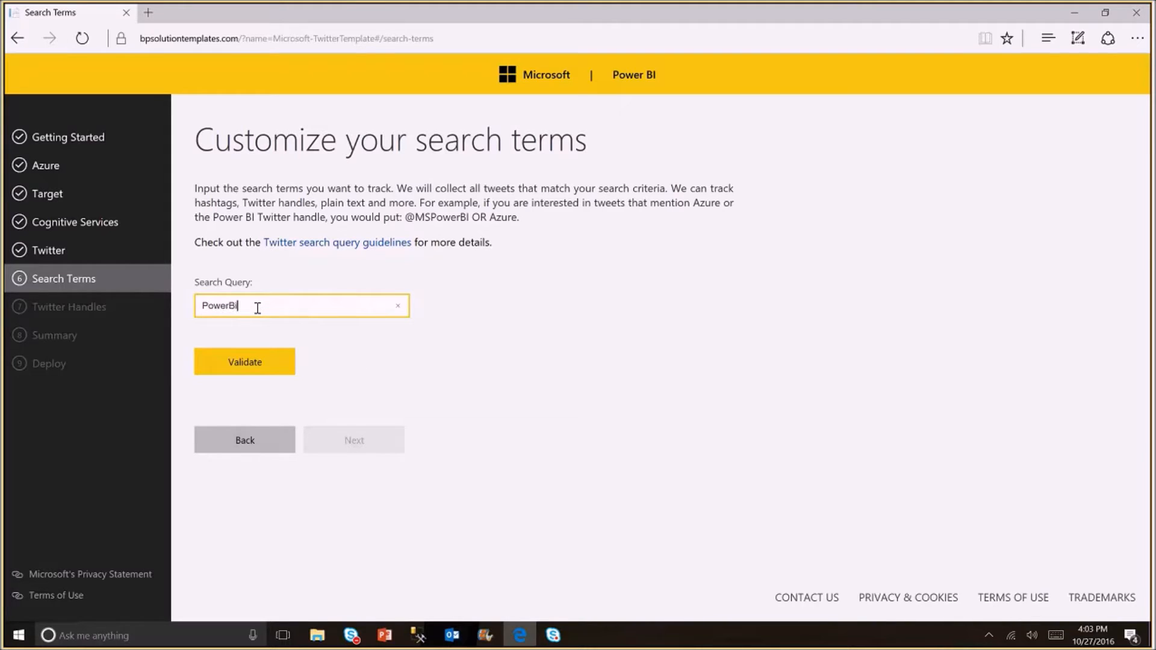
pyautogui.click(243, 360)
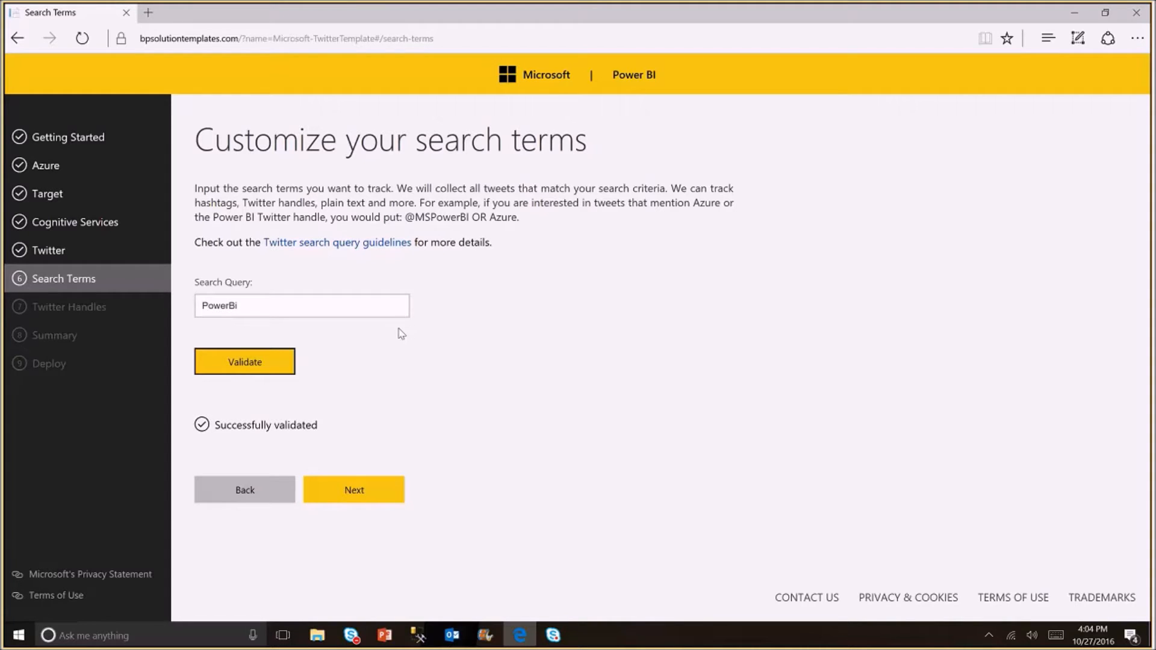
pyautogui.click(357, 490)
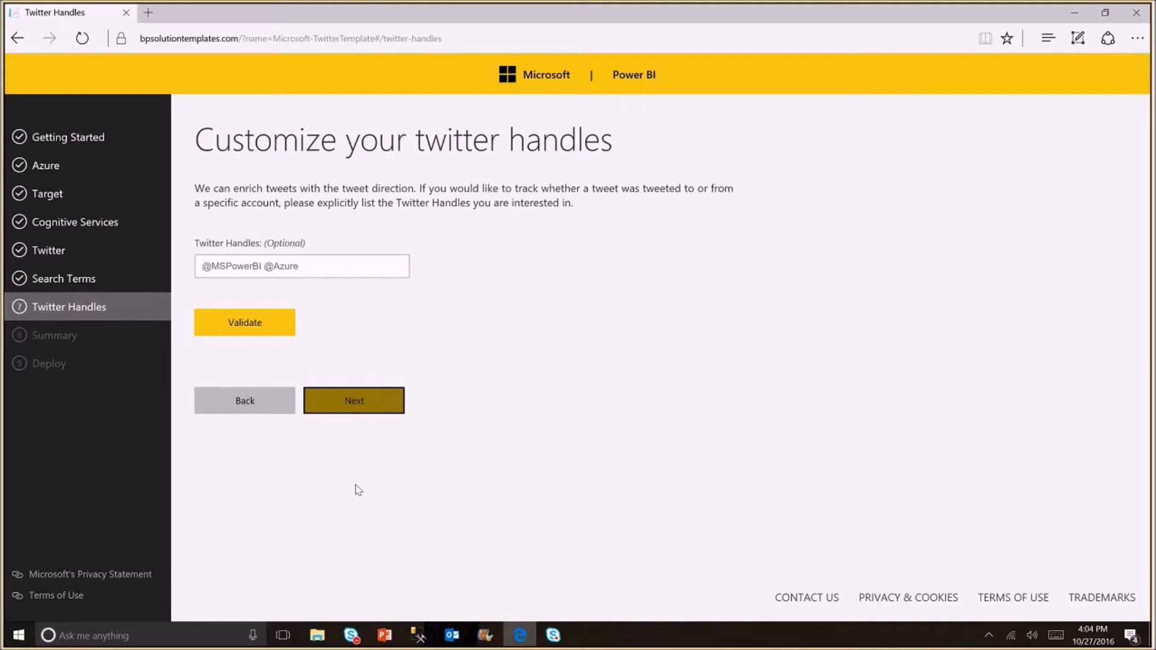
pyautogui.click(245, 266)
pyautogui.write('@MsPowerBI')
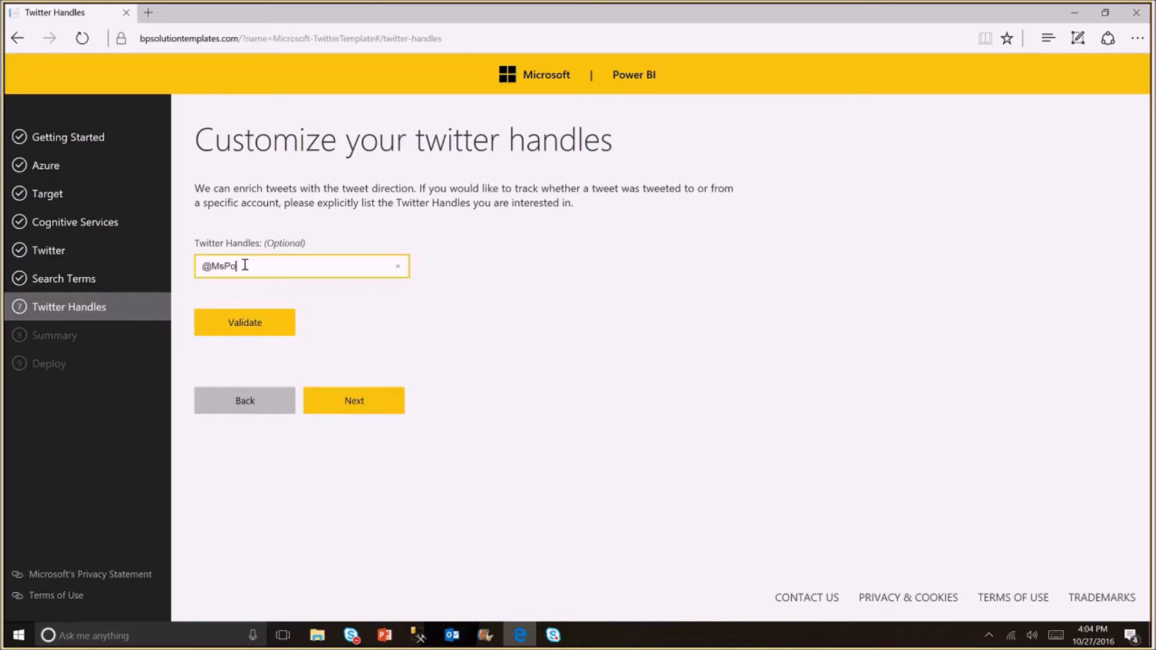
pyautogui.click(251, 320)
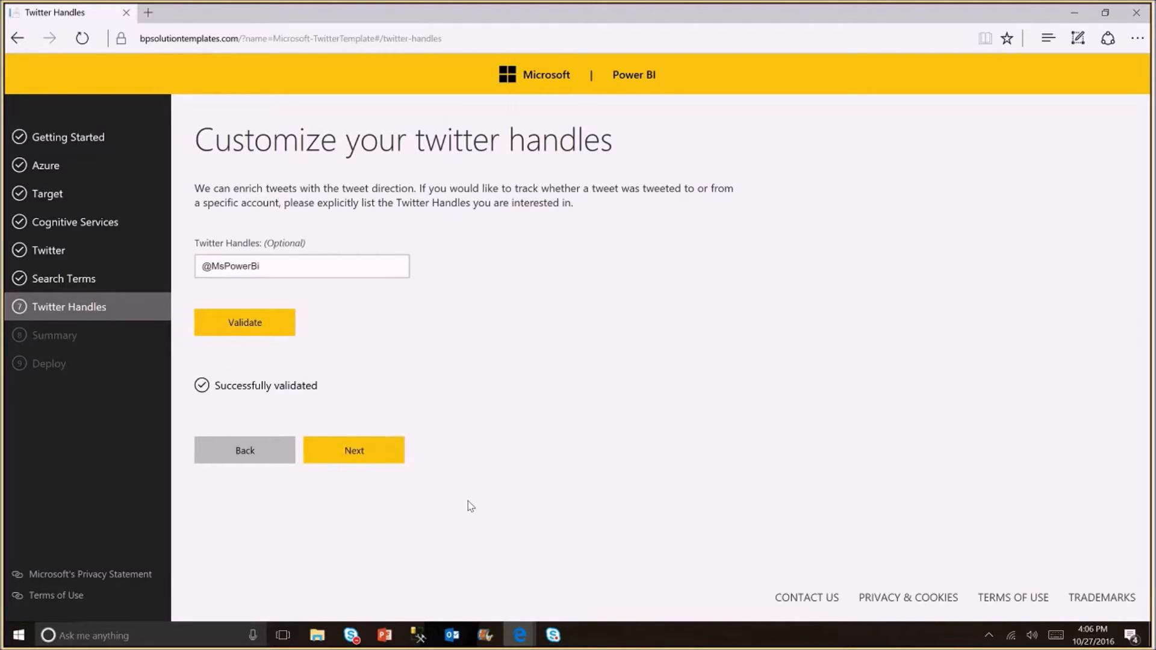
# - In the Power BI report window, filter Inbound Tweets by the July 6, 2016 inbound bar and Outbound Tweets by the latest RTofoutbound bar
pyautogui.moveTo(517, 639)
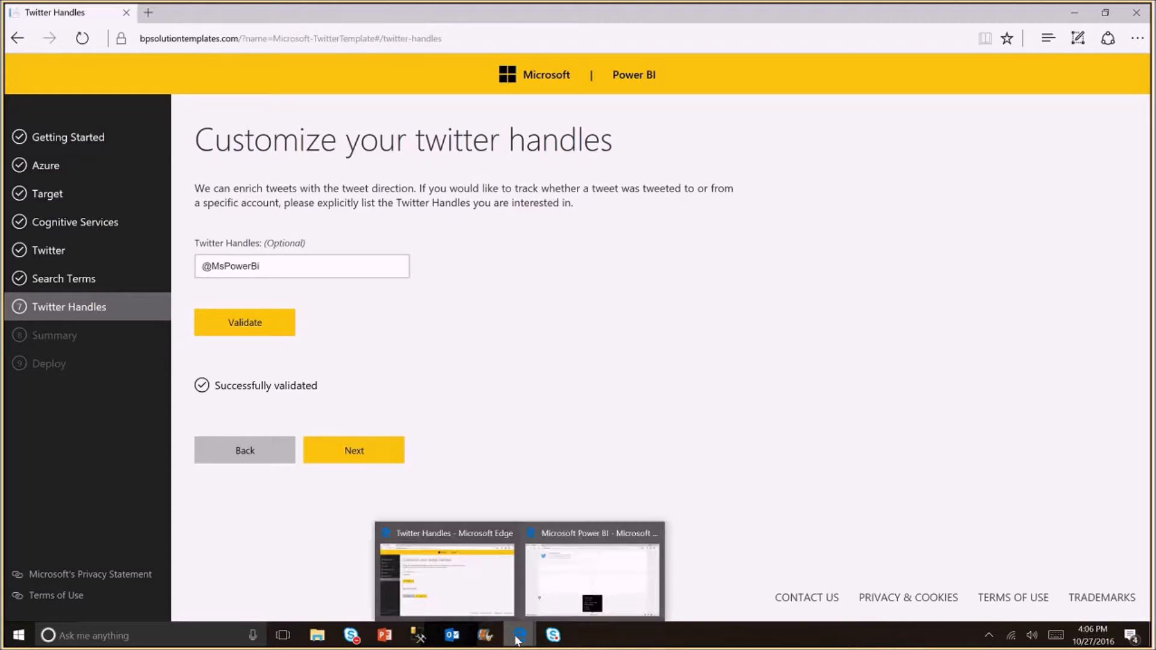
pyautogui.click(592, 572)
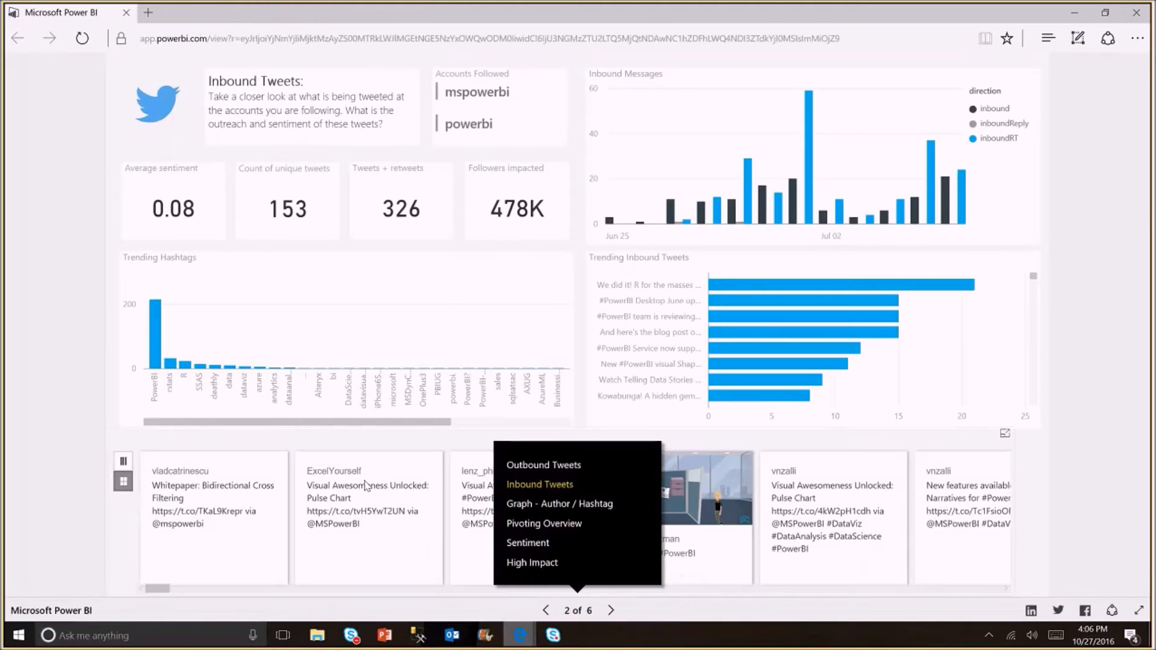
pyautogui.click(575, 613)
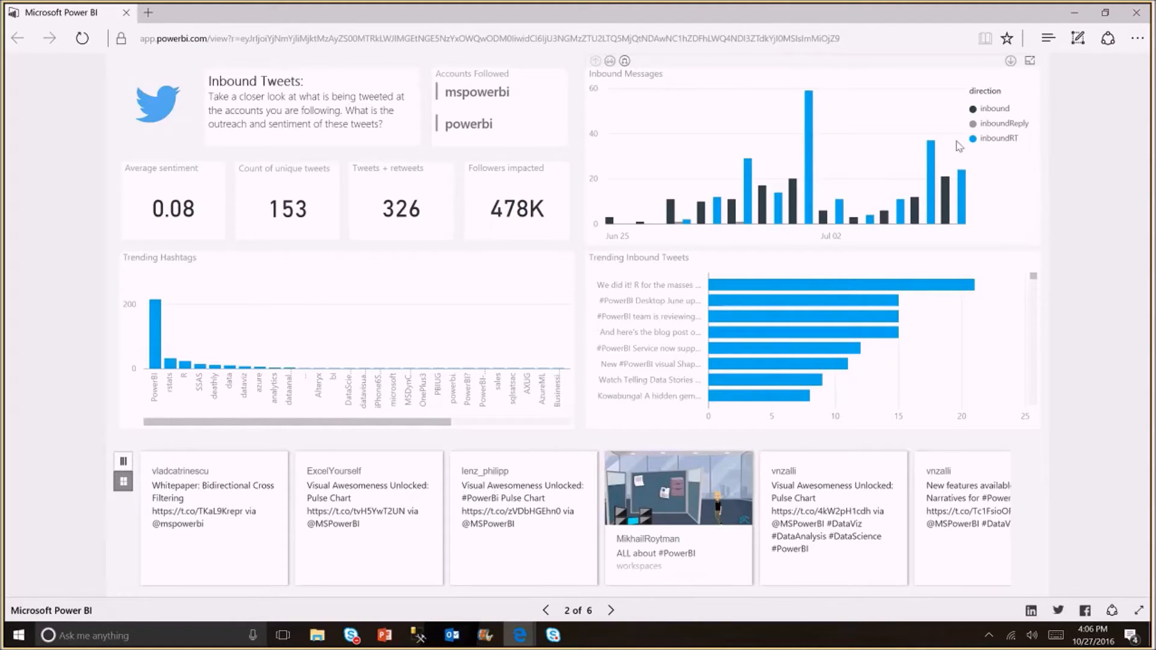
pyautogui.moveTo(946, 189)
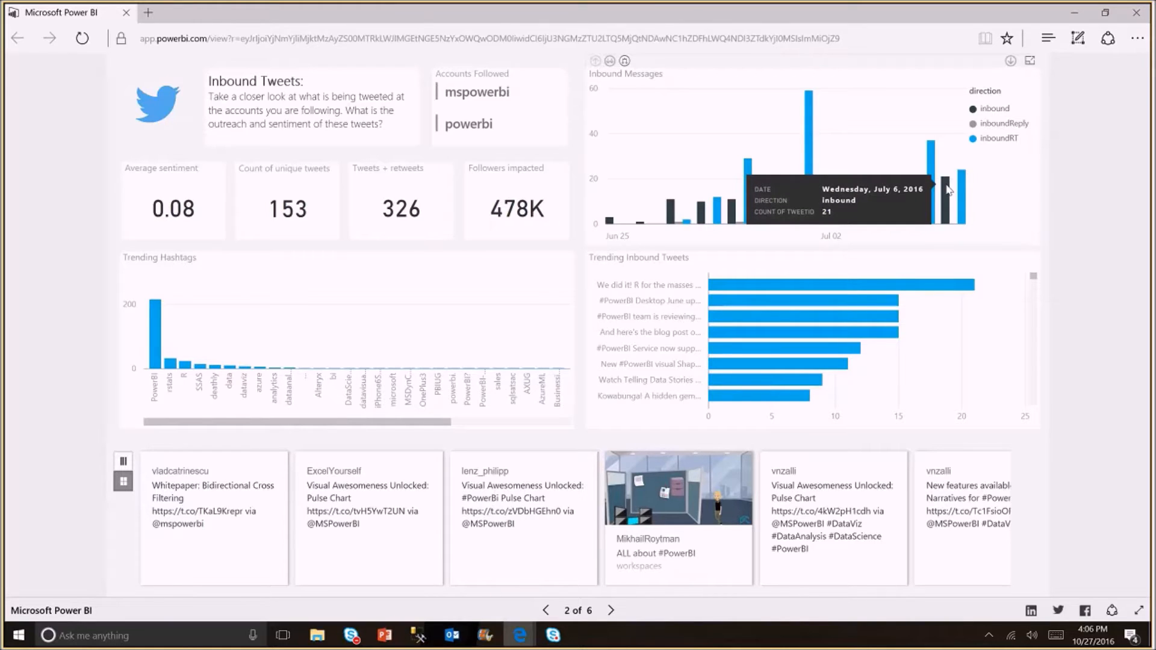
pyautogui.click(946, 189)
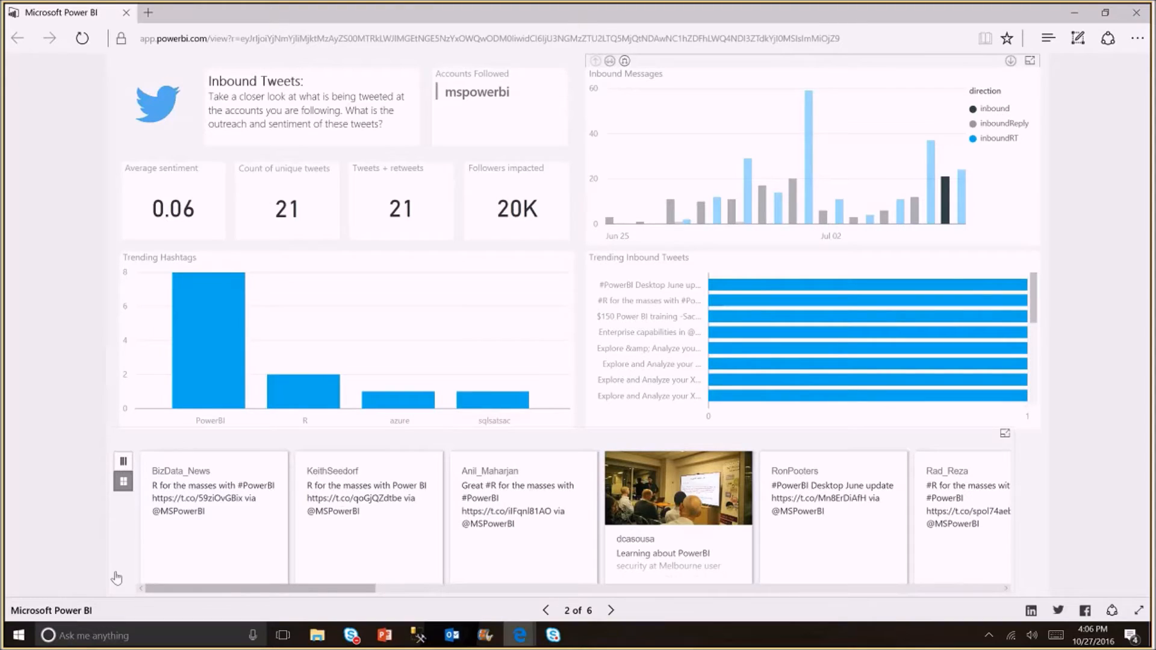
pyautogui.moveTo(206, 588)
pyautogui.mouseDown()
pyautogui.moveTo(233, 589)
pyautogui.moveTo(192, 589)
pyautogui.mouseUp()
pyautogui.click(547, 610)
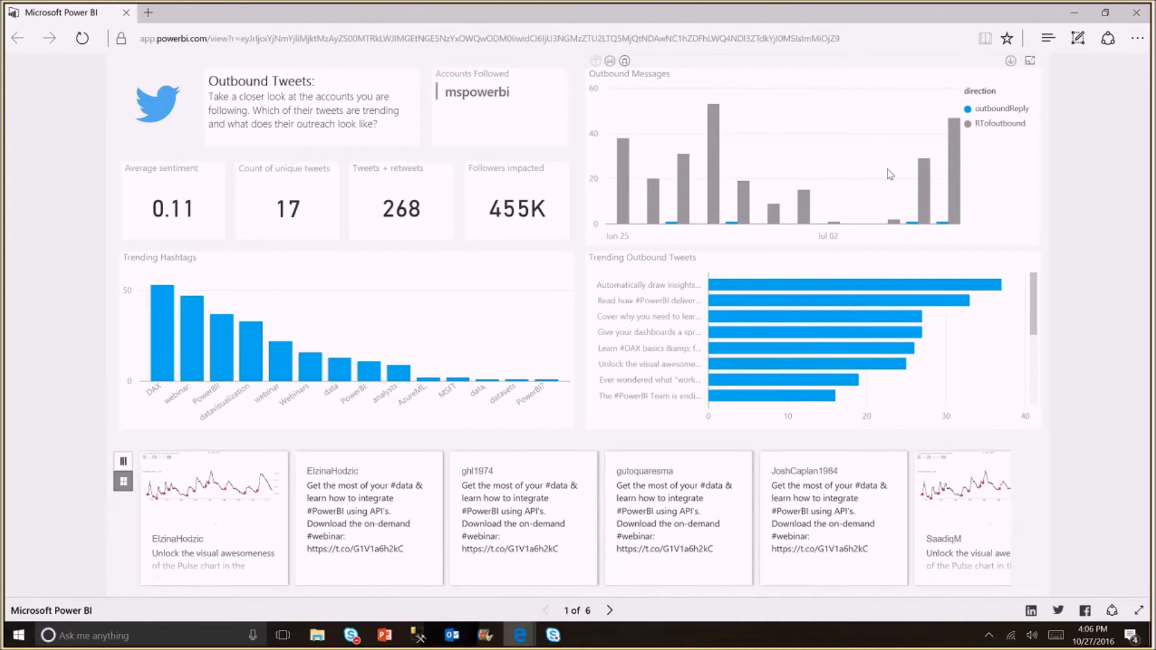
pyautogui.click(953, 151)
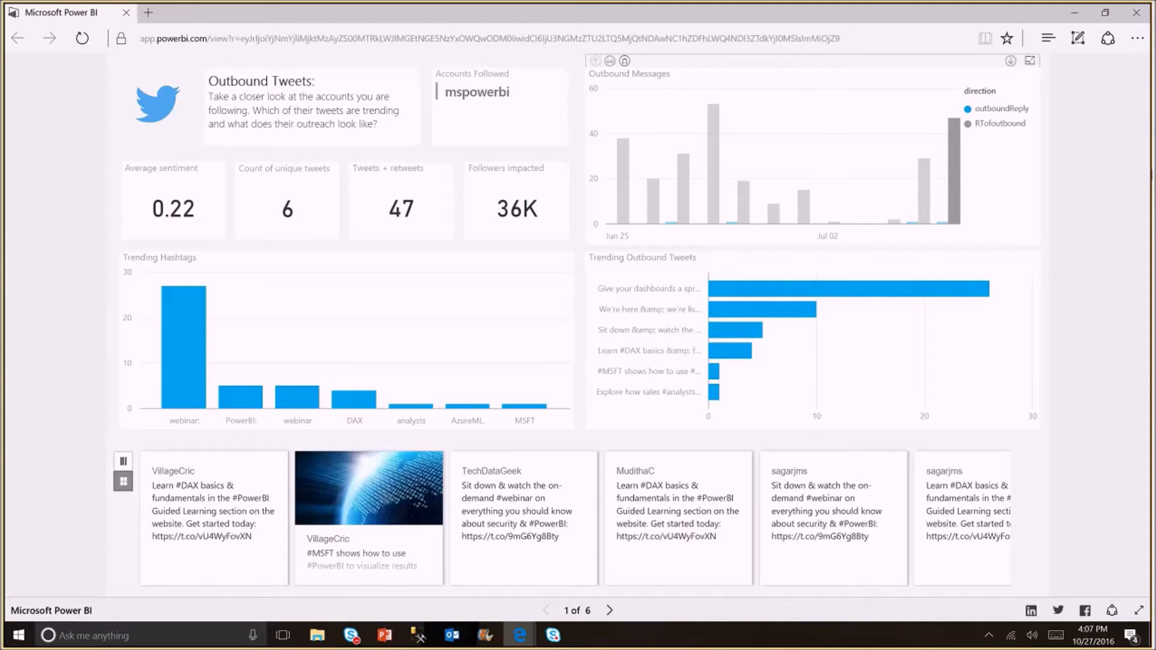
# - Return to the installation wizard, continue to the summary, and run the solution deployment
pyautogui.click(1076, 21)
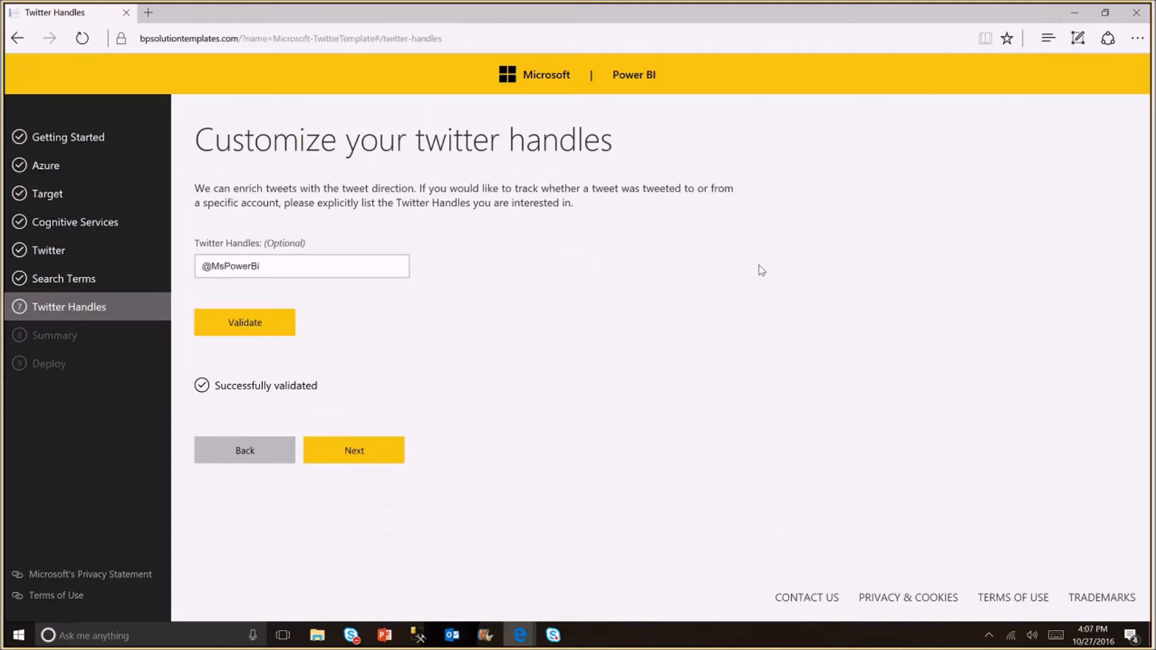
pyautogui.click(377, 461)
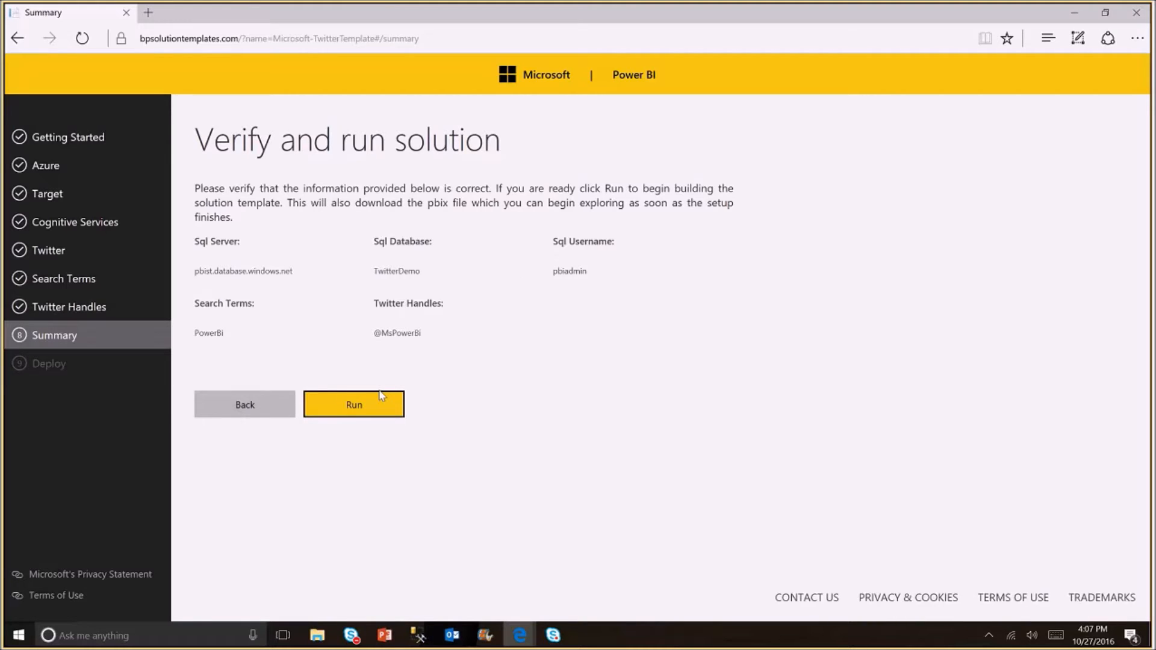
pyautogui.click(356, 403)
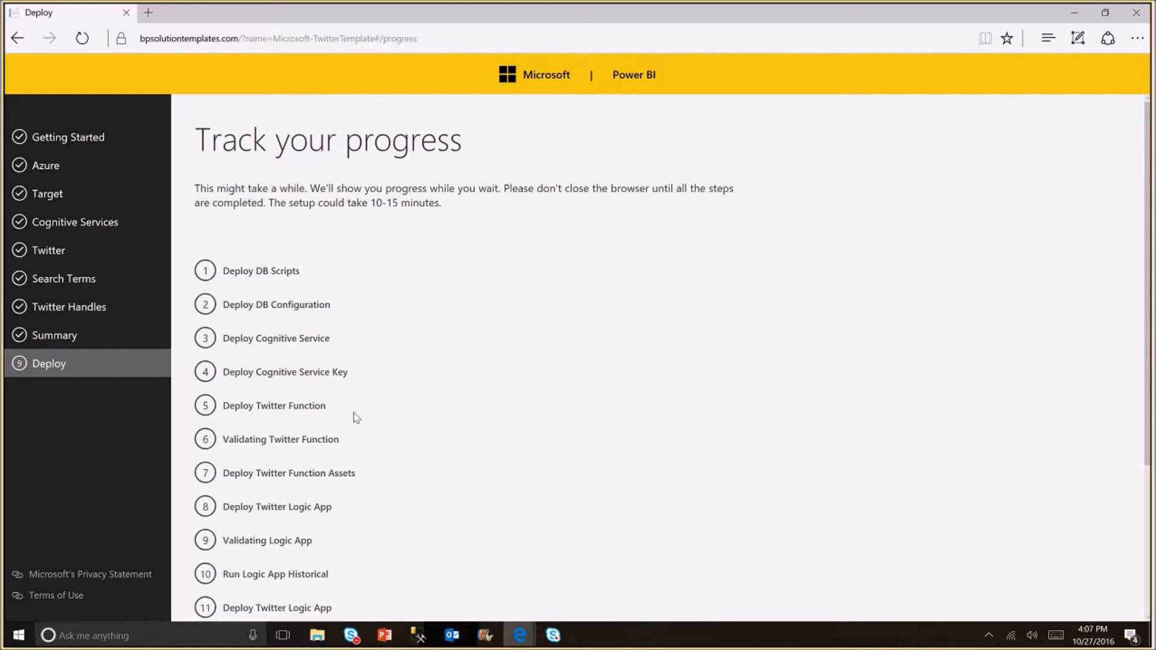
# - Monitor the deployment progress list from Deploy DB Scripts through the final Validating Logic App stage
pyautogui.scroll(-1, 356, 417)
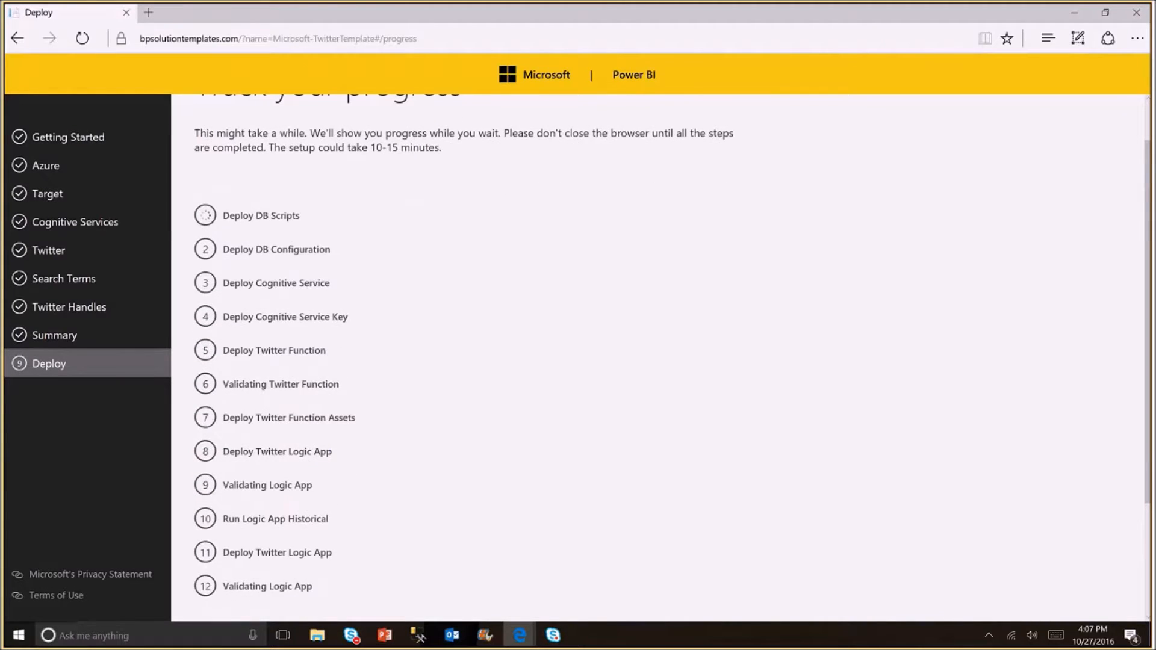
pyautogui.scroll(5, 23, 274)
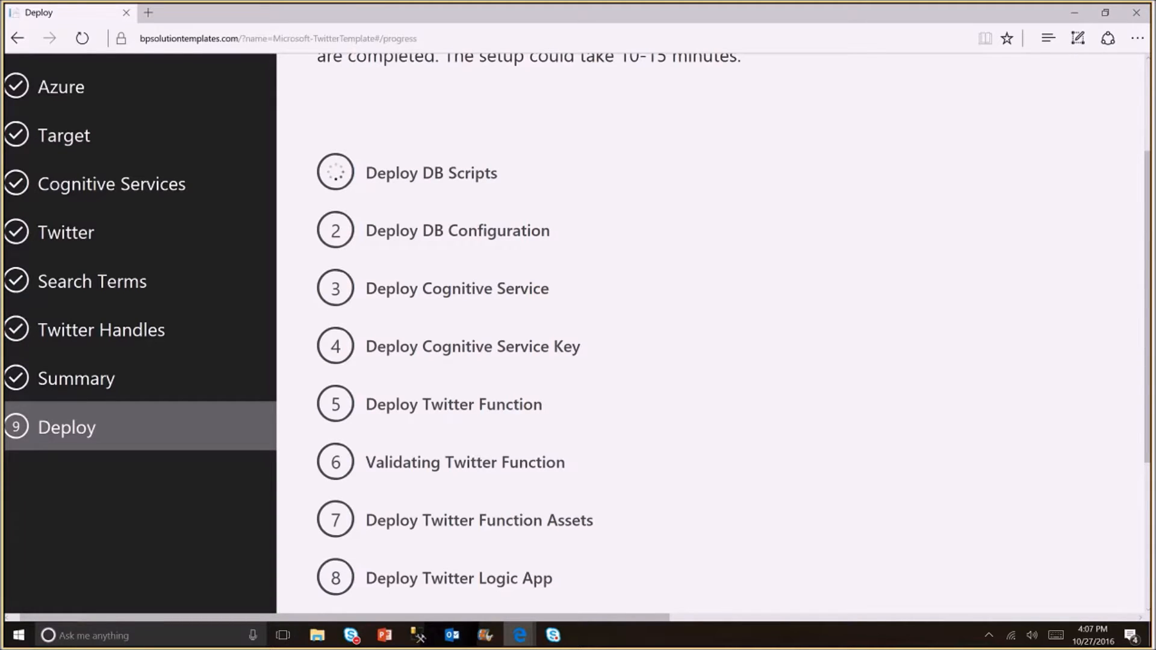
pyautogui.scroll(-2, 402, 166)
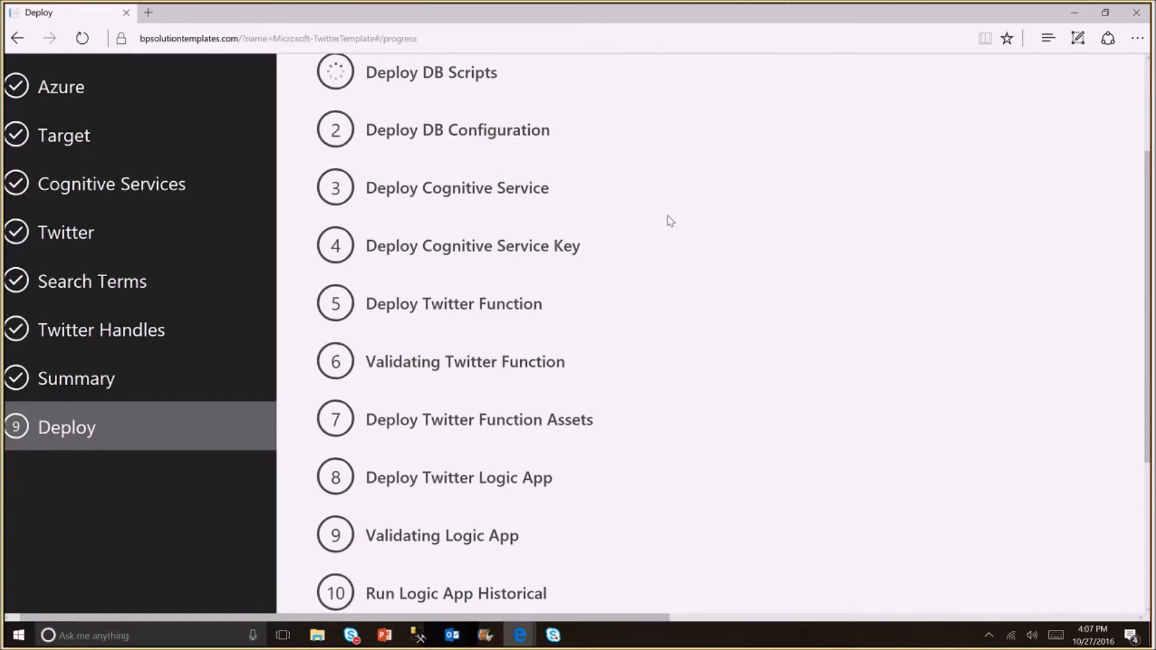
pyautogui.scroll(-2, 666, 214)
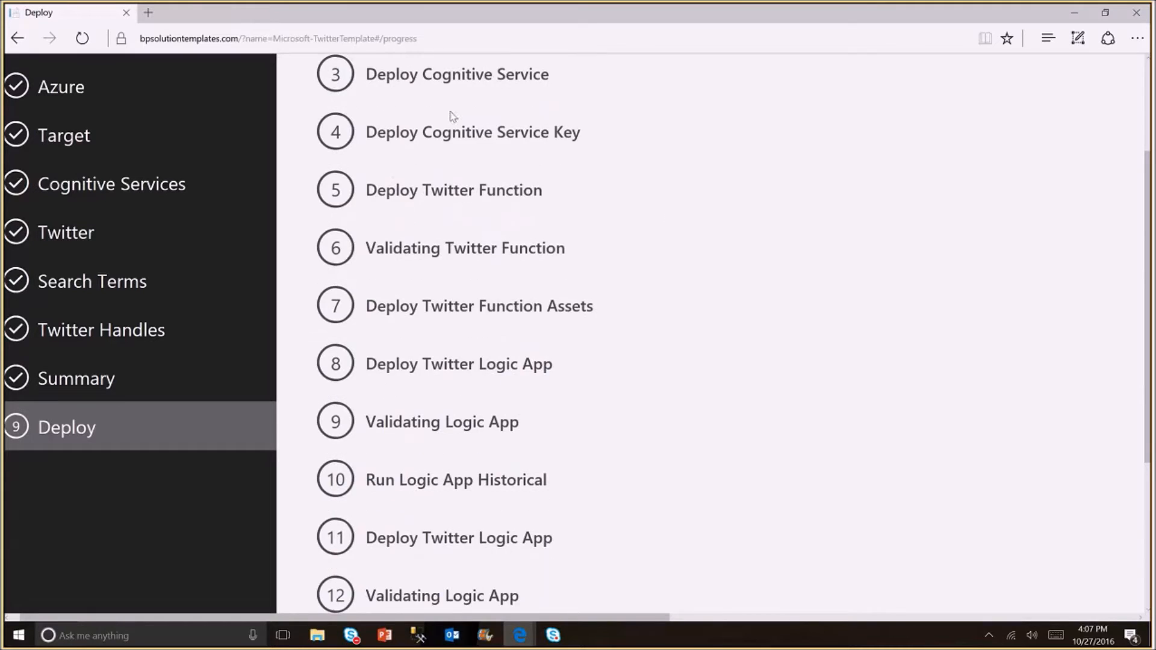
pyautogui.scroll(2, 451, 116)
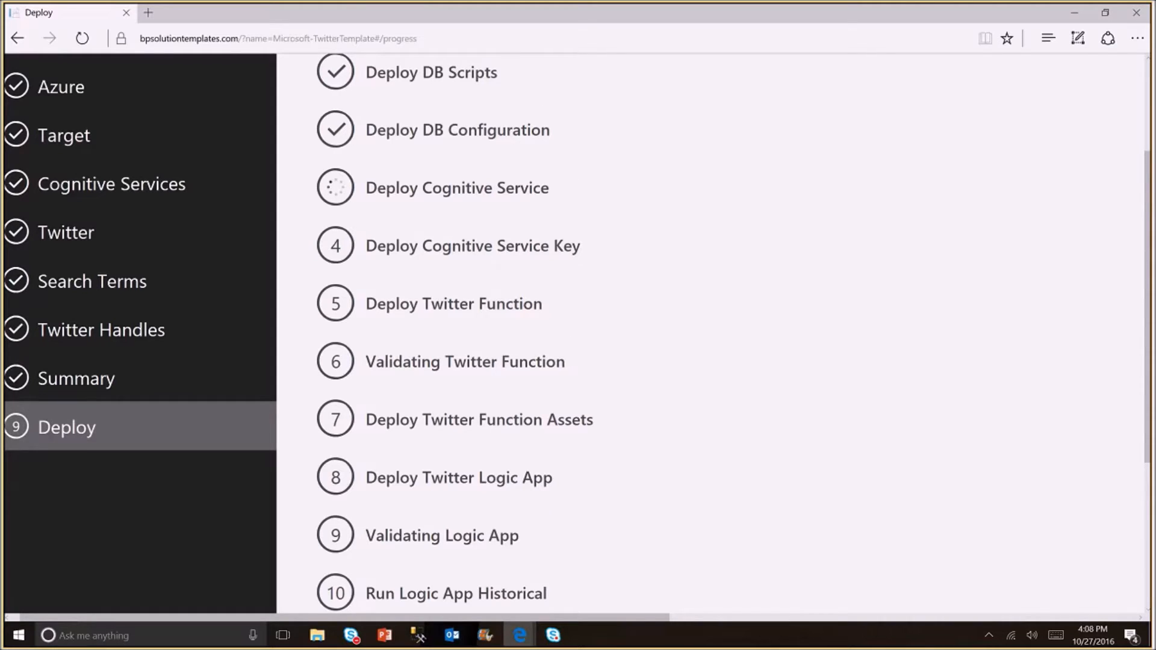
pyautogui.scroll(-1, 632, 269)
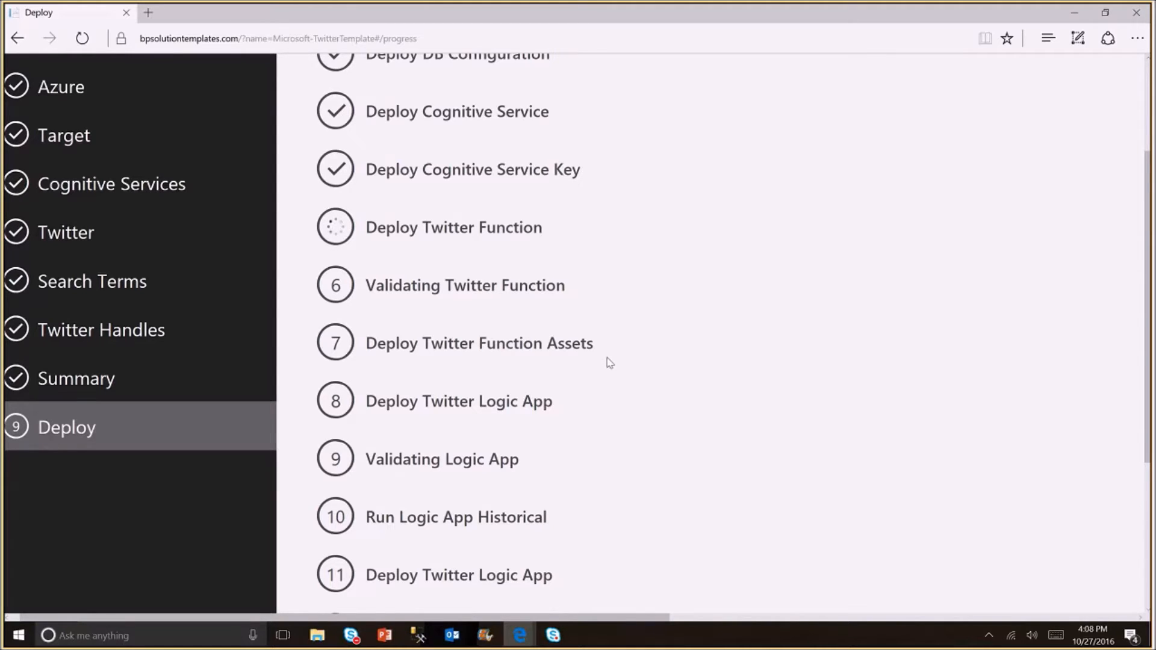
pyautogui.scroll(-3, 610, 361)
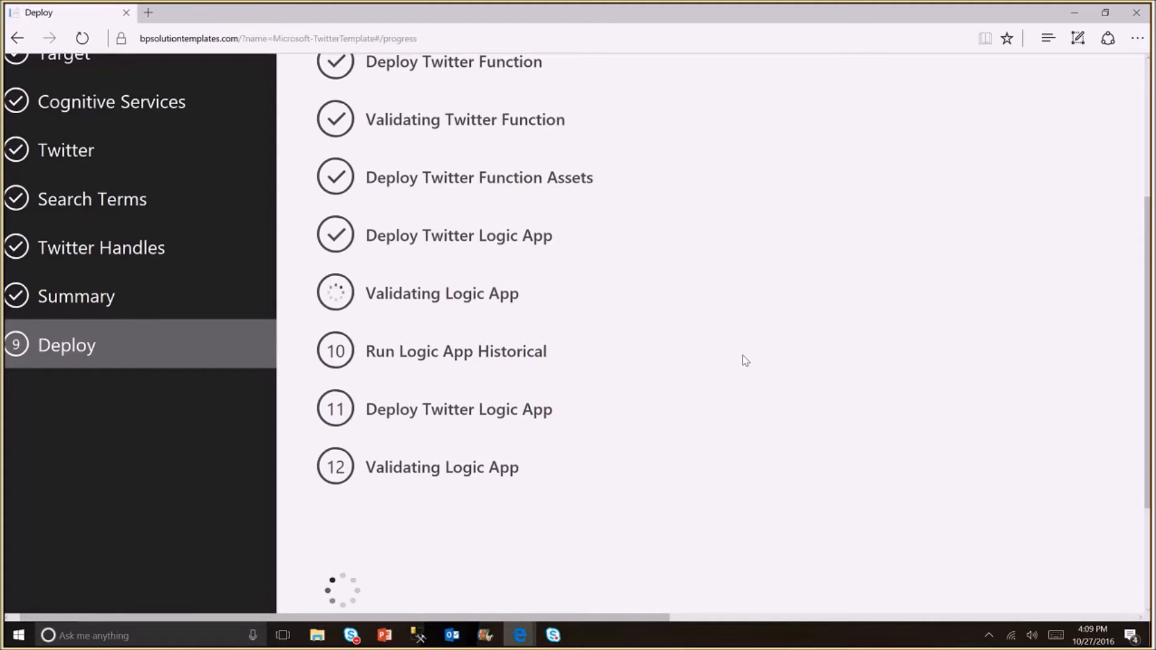
pyautogui.scroll(-3, 746, 361)
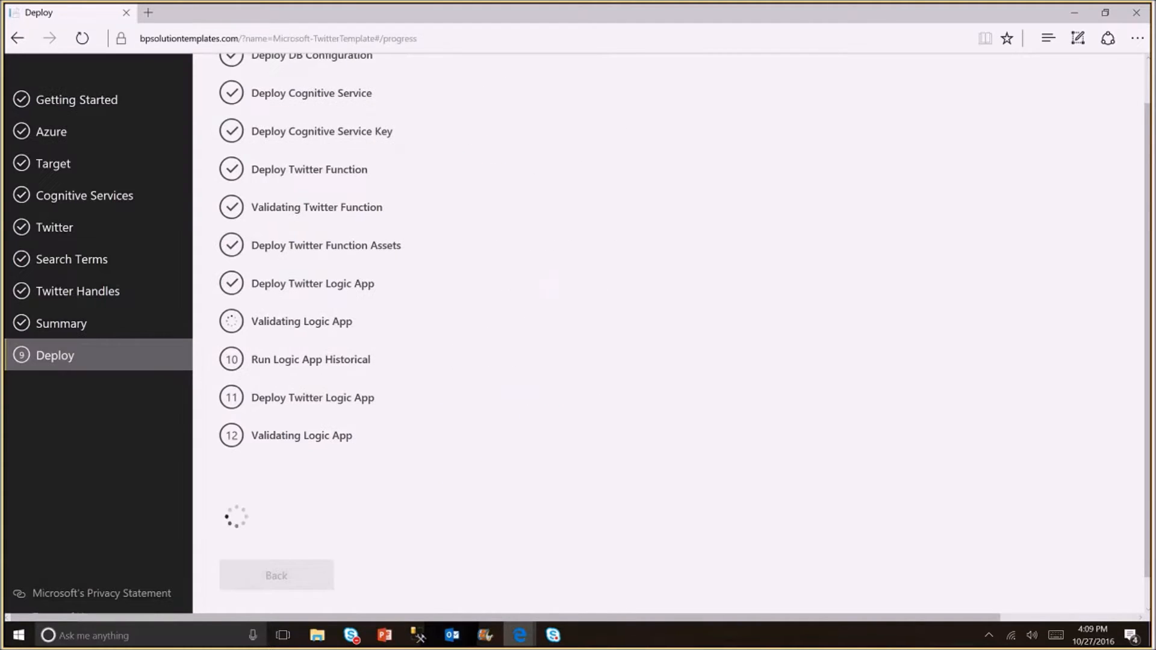
pyautogui.scroll(3, 671, 334)
pyautogui.scroll(-3, 674, 334)
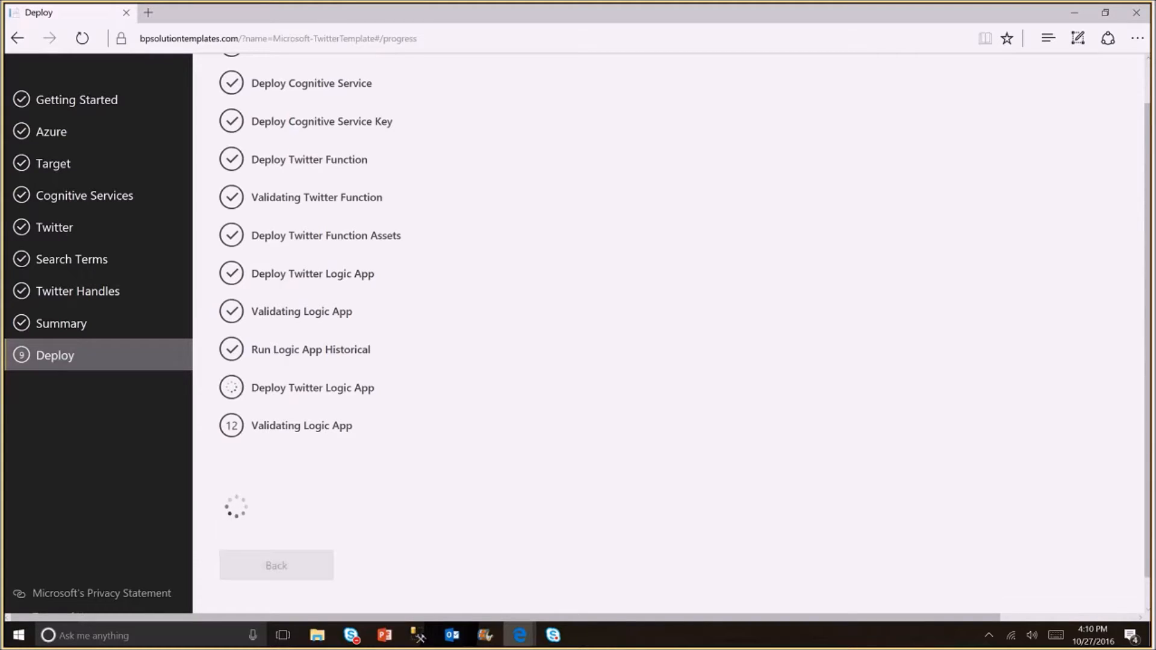
pyautogui.scroll(3, 668, 331)
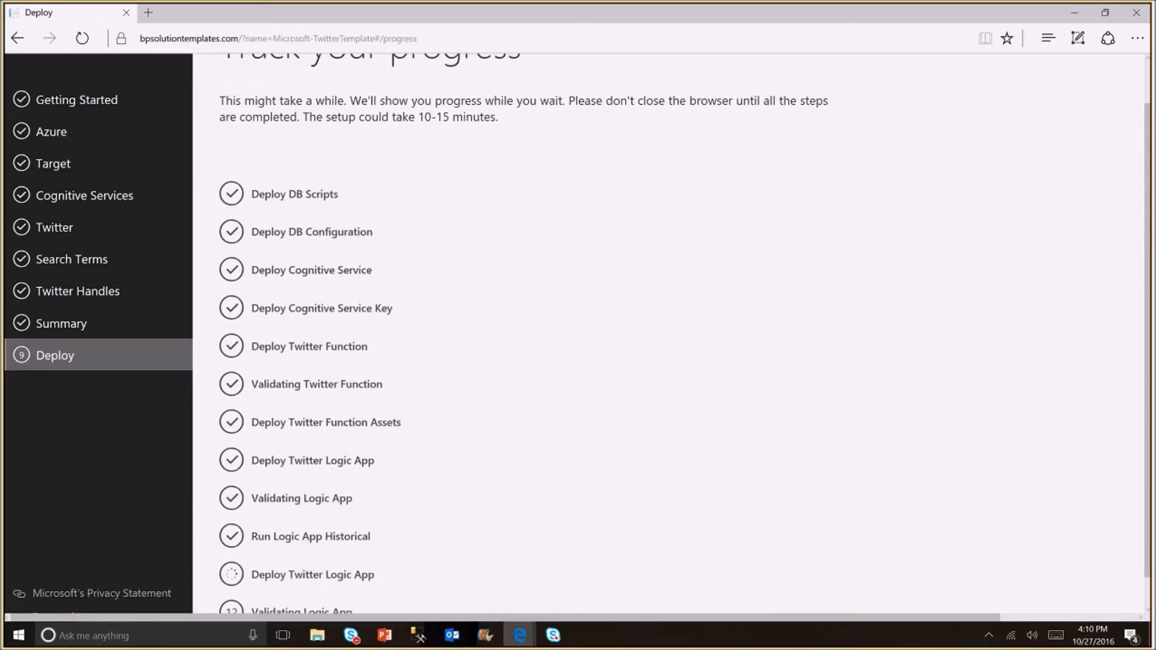
pyautogui.scroll(-3, 668, 331)
pyautogui.scroll(1, 668, 331)
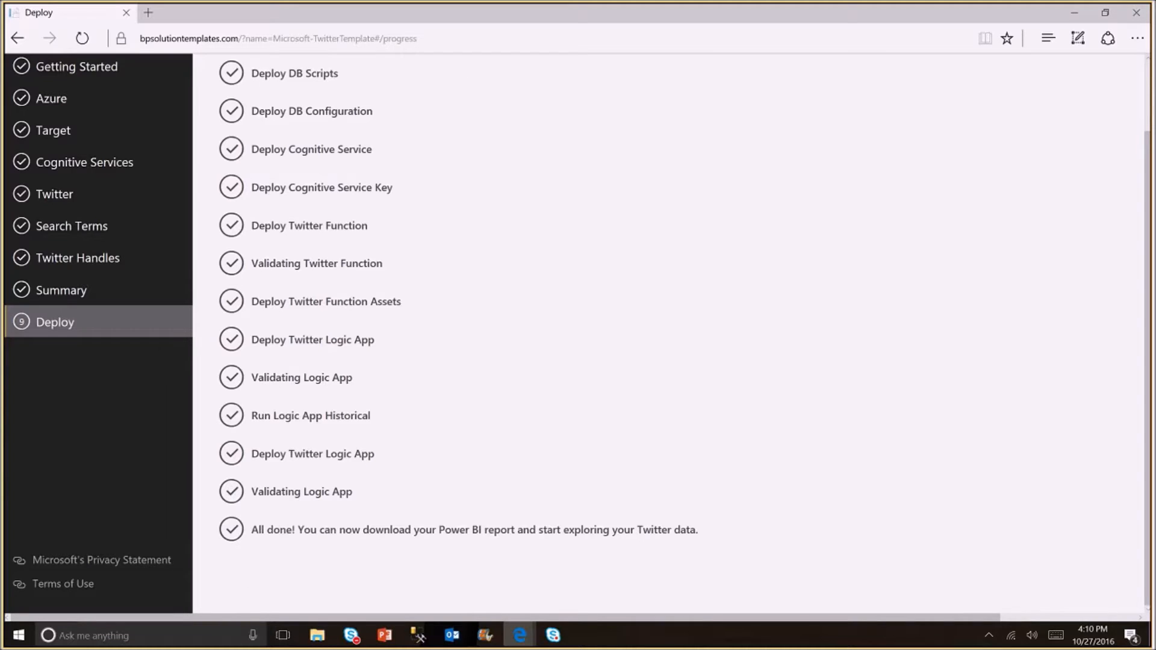
# - Download the finished Power BI report and save TwitterSolutionTemplate.pbix
pyautogui.scroll(-3, 668, 334)
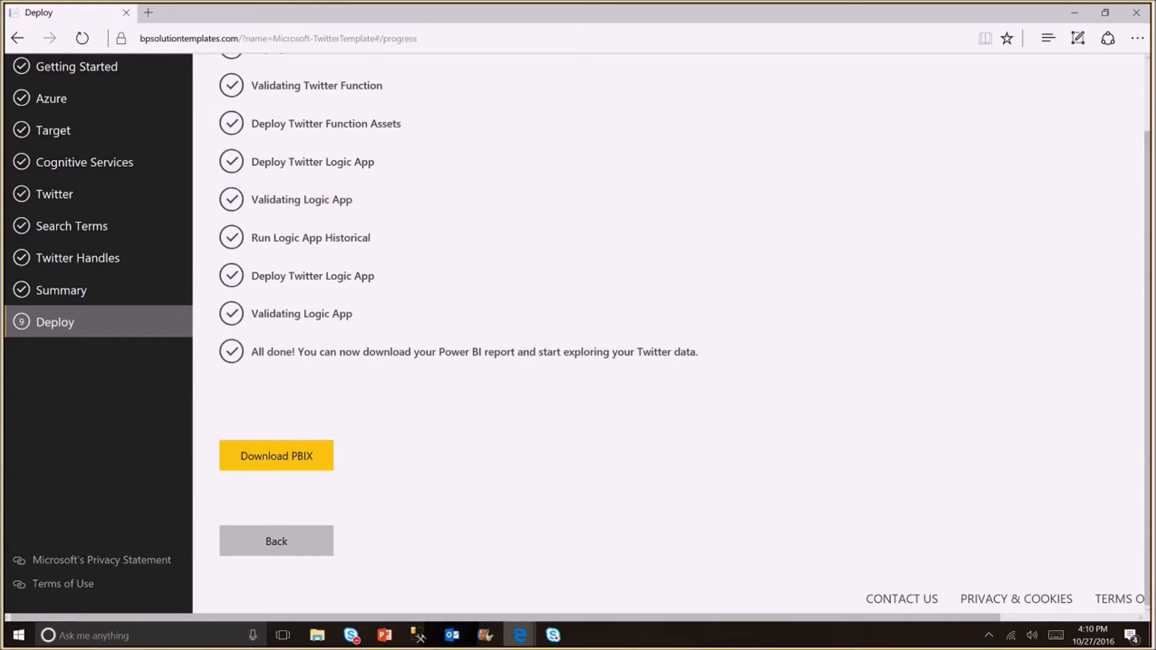
pyautogui.scroll(1, 669, 334)
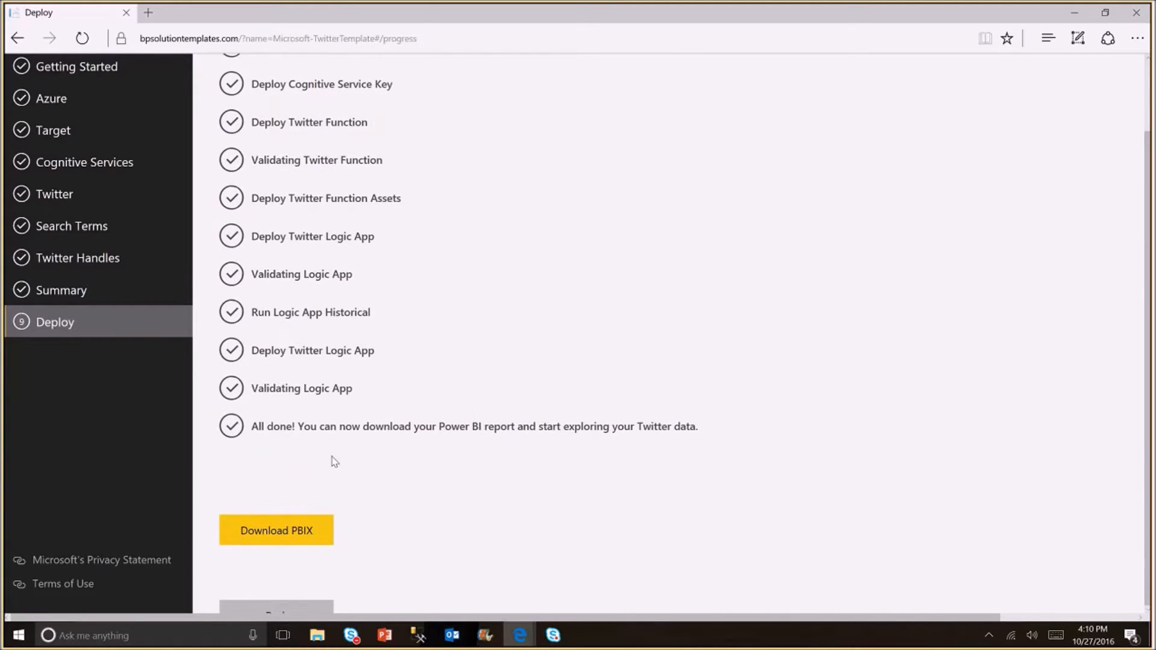
pyautogui.click(283, 529)
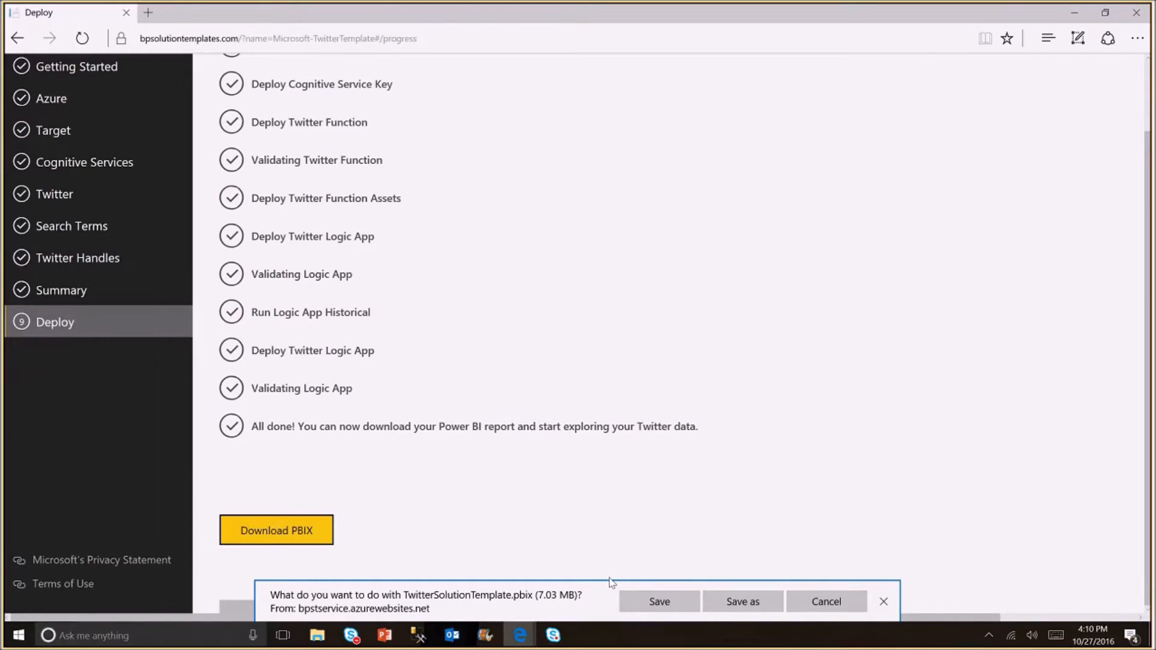
pyautogui.click(683, 614)
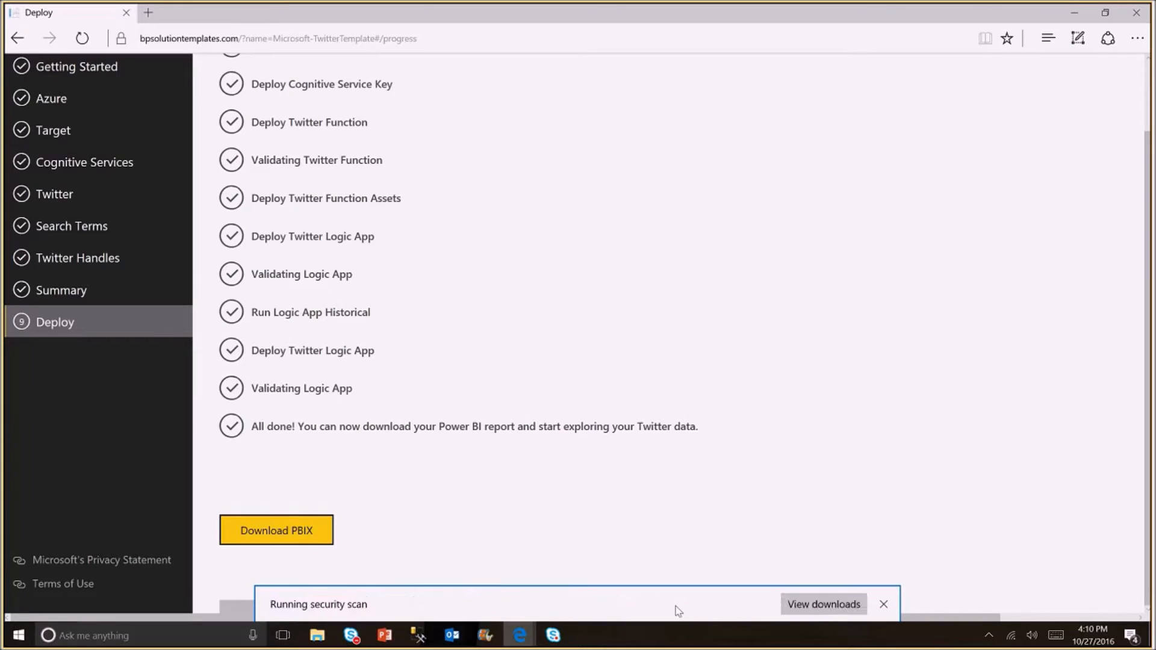
# - Open the downloaded TwitterSolutionTemplate (2).pbix report in Power BI Desktop
pyautogui.click(802, 604)
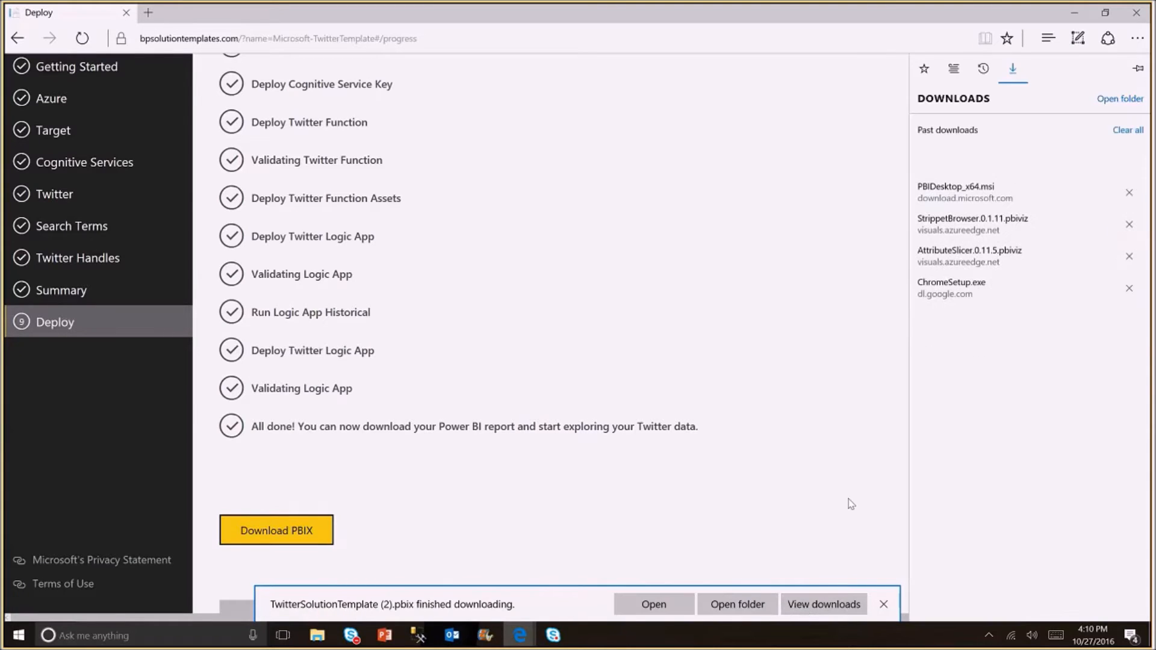
pyautogui.click(662, 606)
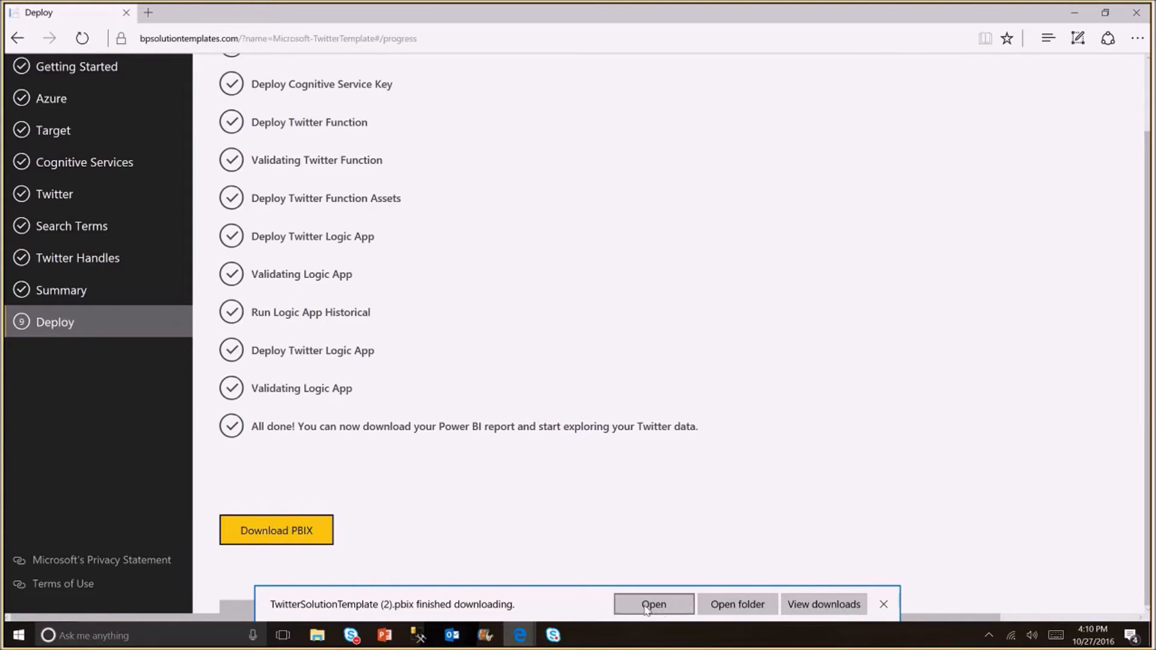
pyautogui.click(660, 607)
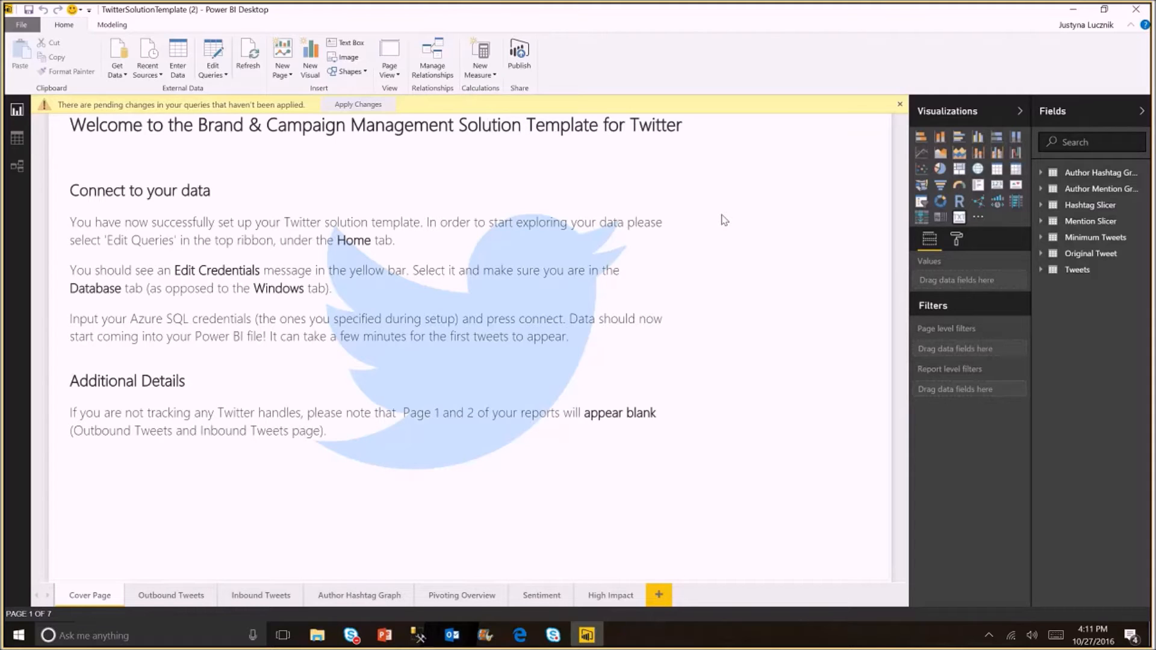
# - From the query editor, save the Database-type credentials for the pbist.database.windows.net;TwitterDemo source, and close its data source settings
pyautogui.click(212, 54)
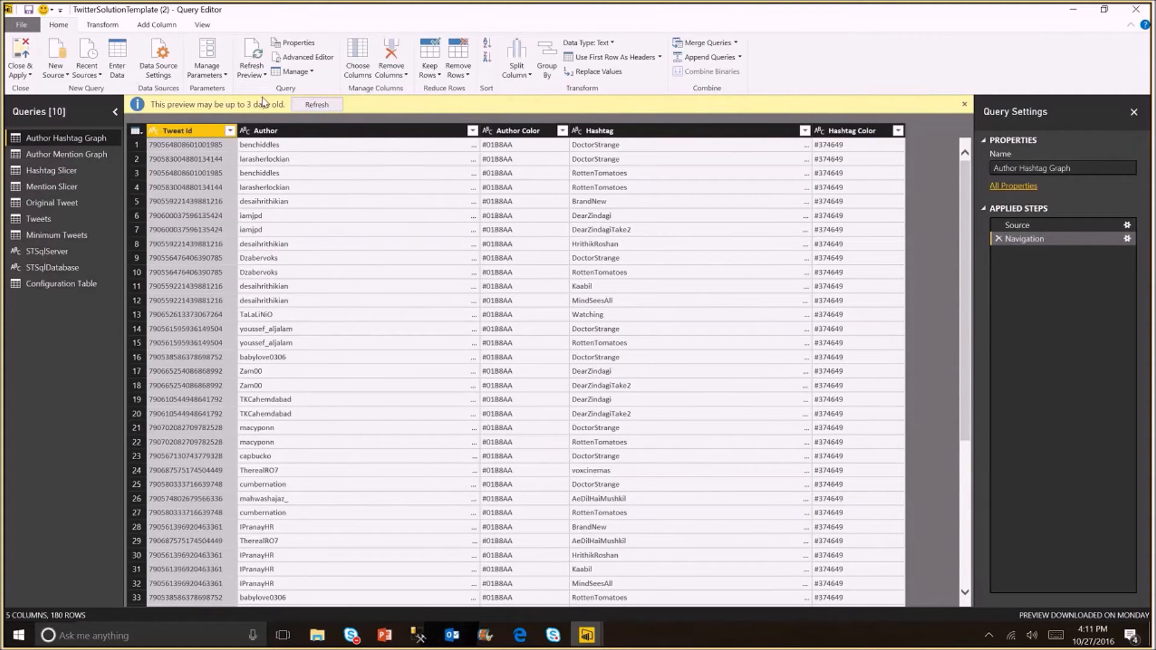
pyautogui.click(162, 74)
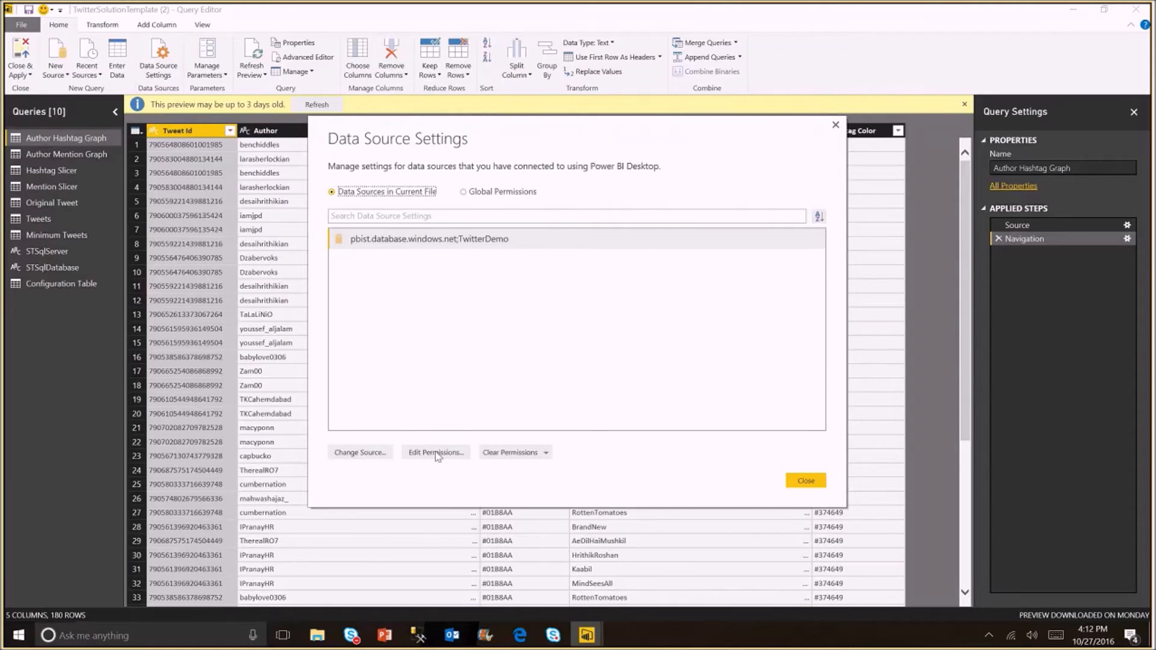
pyautogui.click(432, 455)
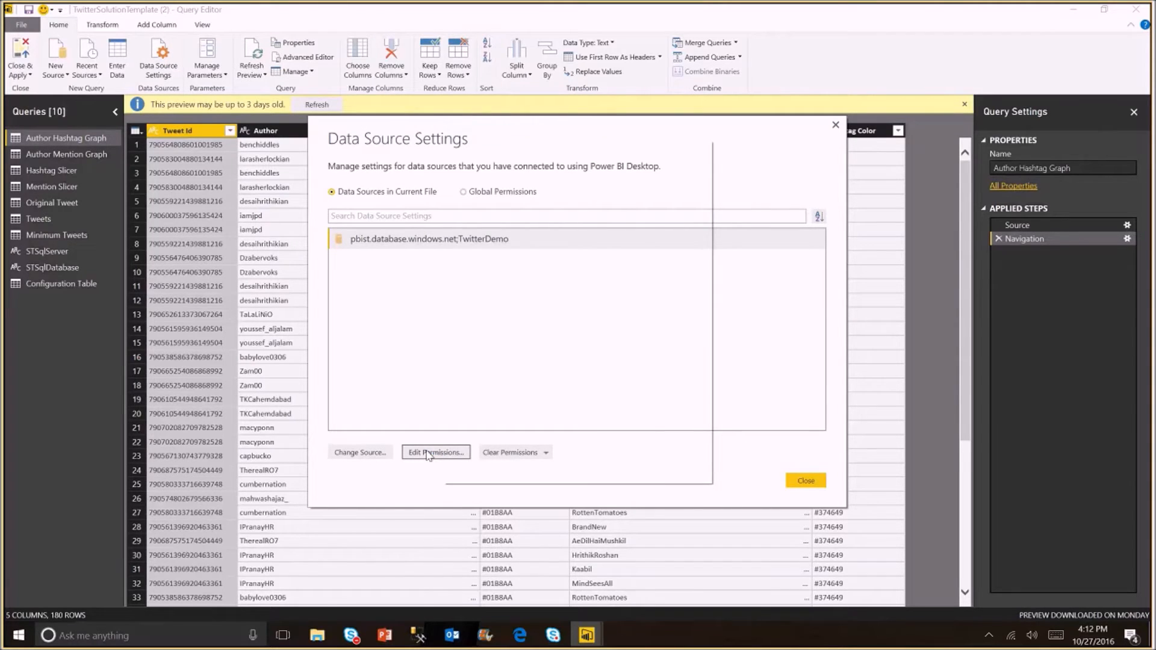
pyautogui.click(482, 251)
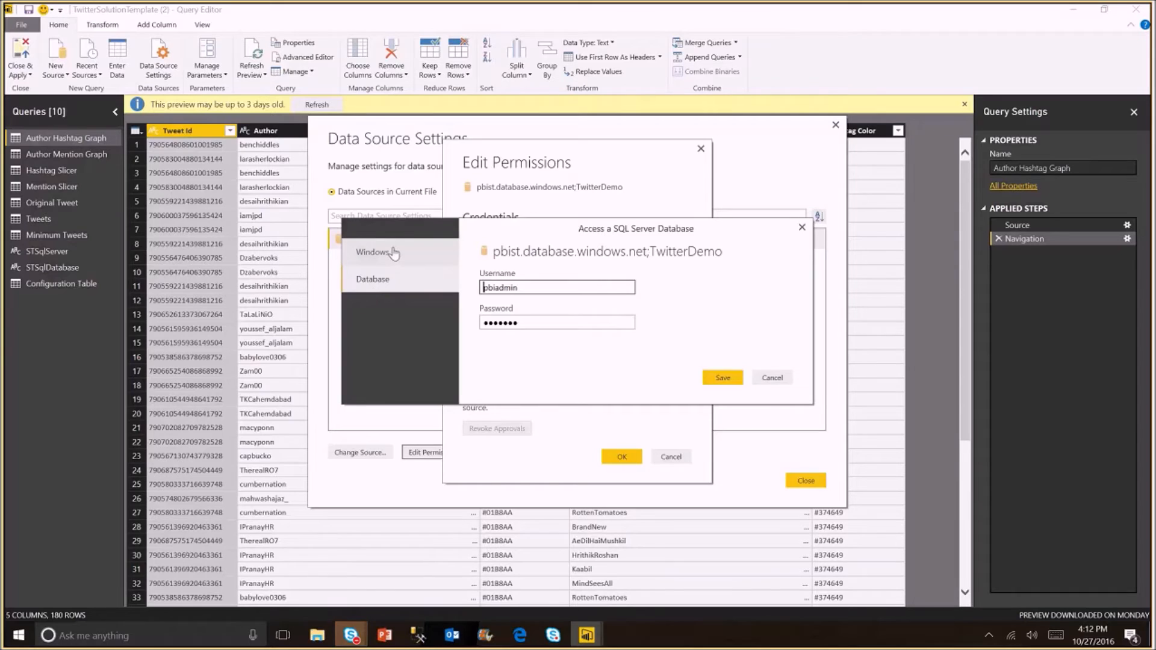
pyautogui.click(393, 252)
pyautogui.click(376, 281)
pyautogui.click(540, 284)
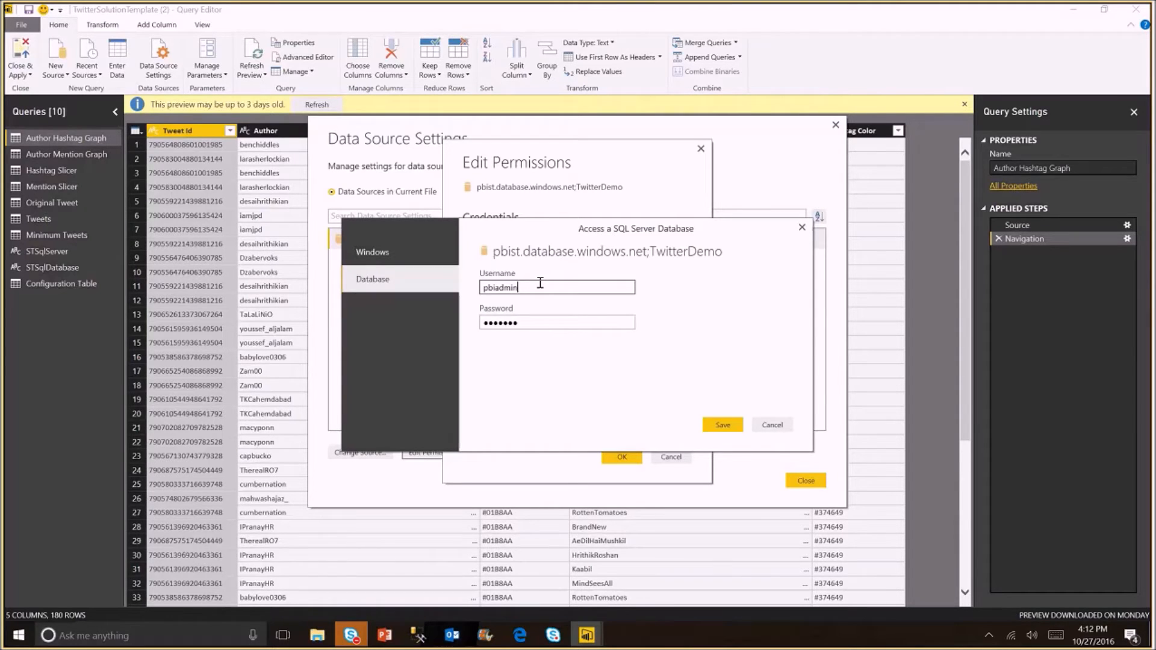
pyautogui.click(719, 425)
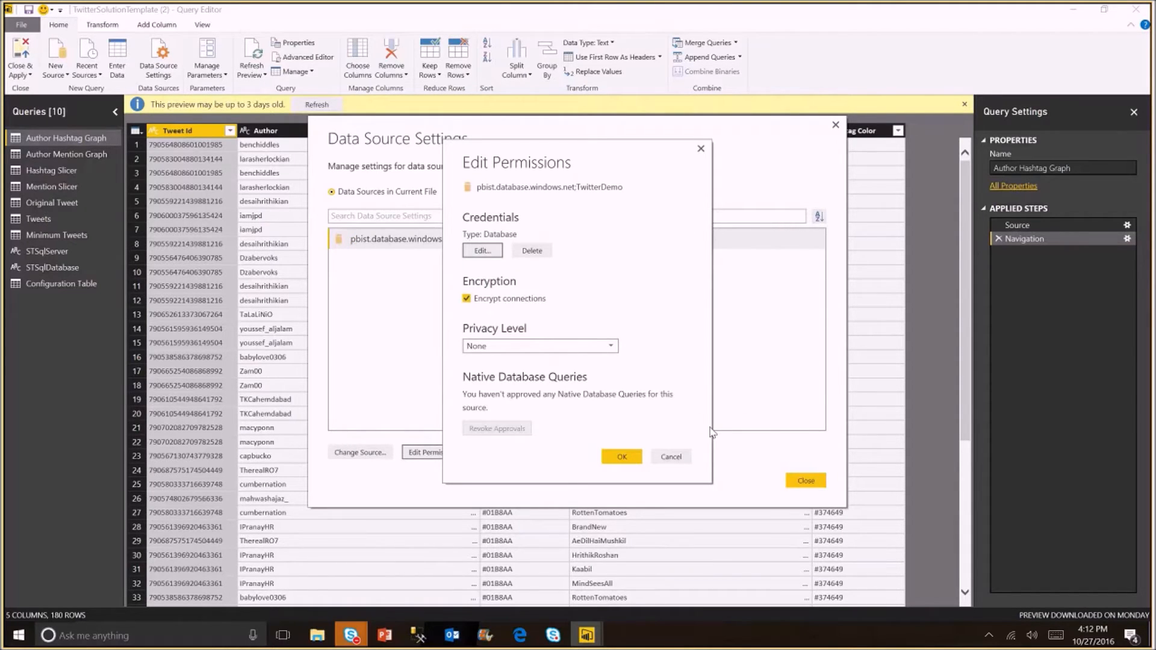
pyautogui.click(701, 149)
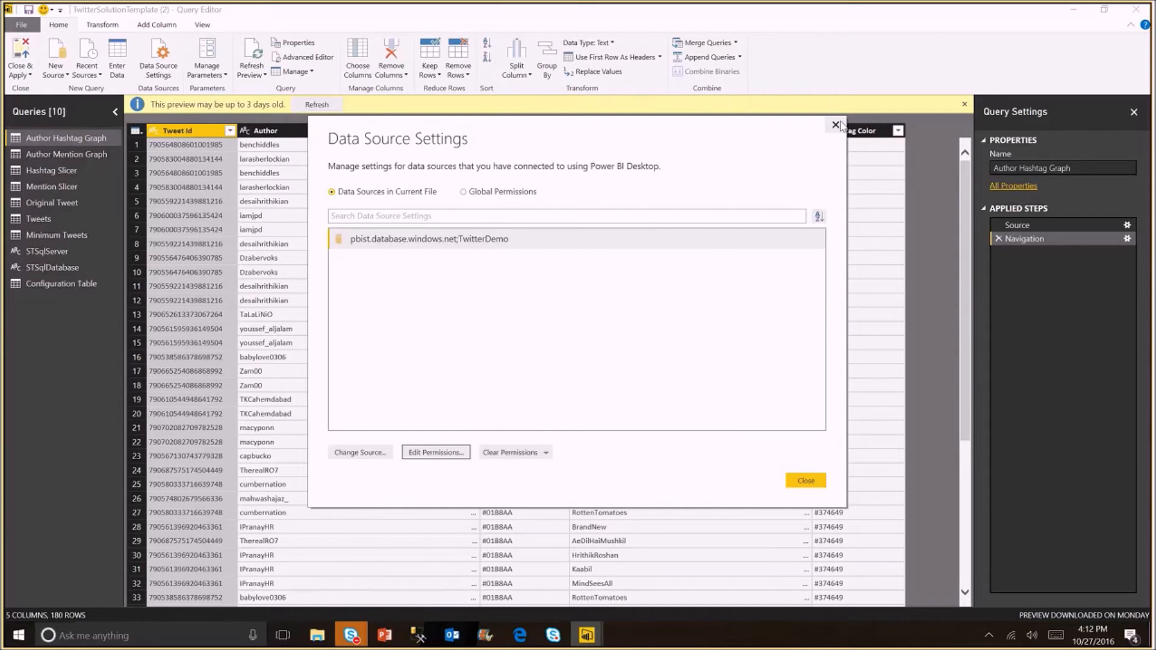
pyautogui.click(835, 124)
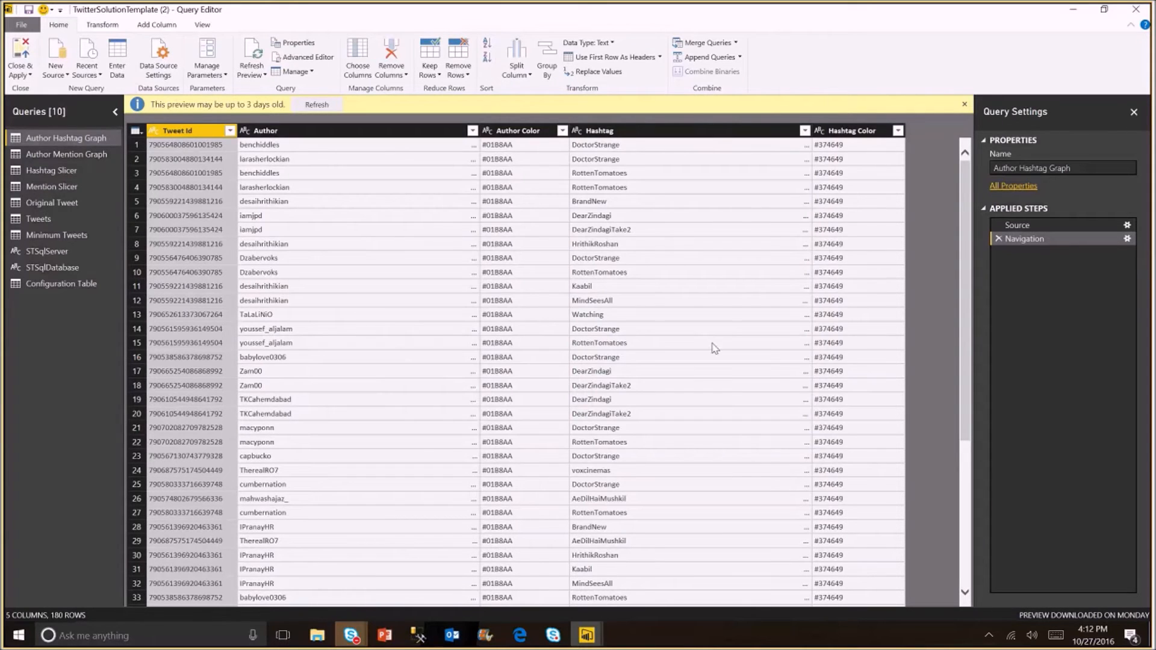
# - Close the query editor with its changes applied and open the Author Hashtag Graph report page
pyautogui.click(21, 74)
pyautogui.click(27, 90)
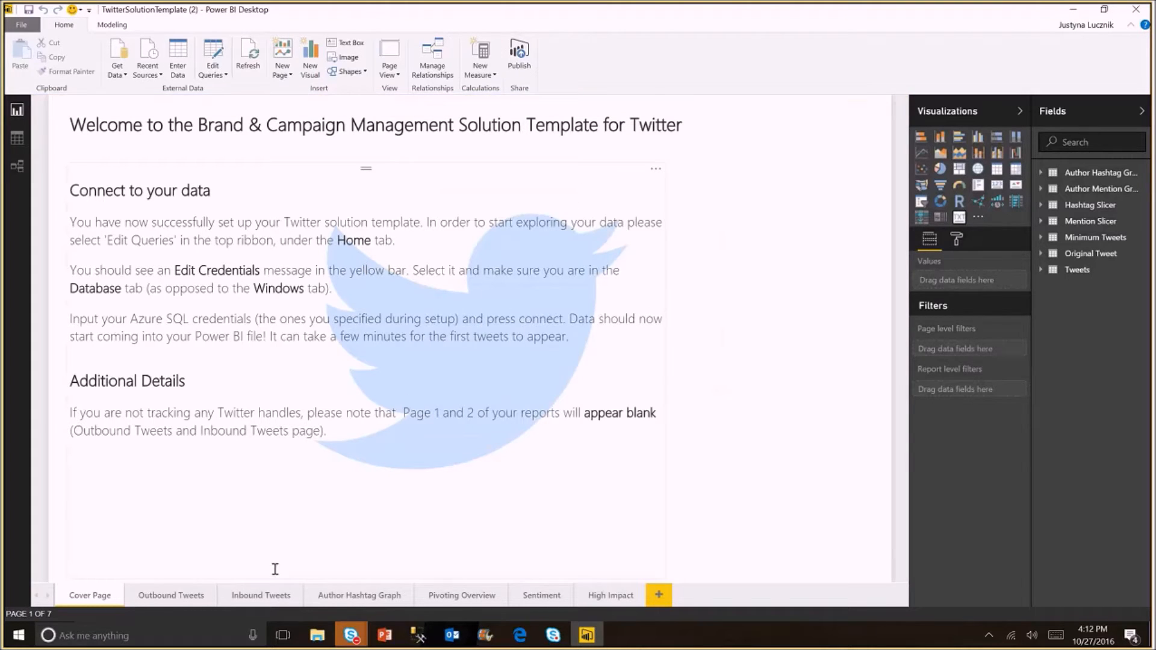
pyautogui.click(374, 596)
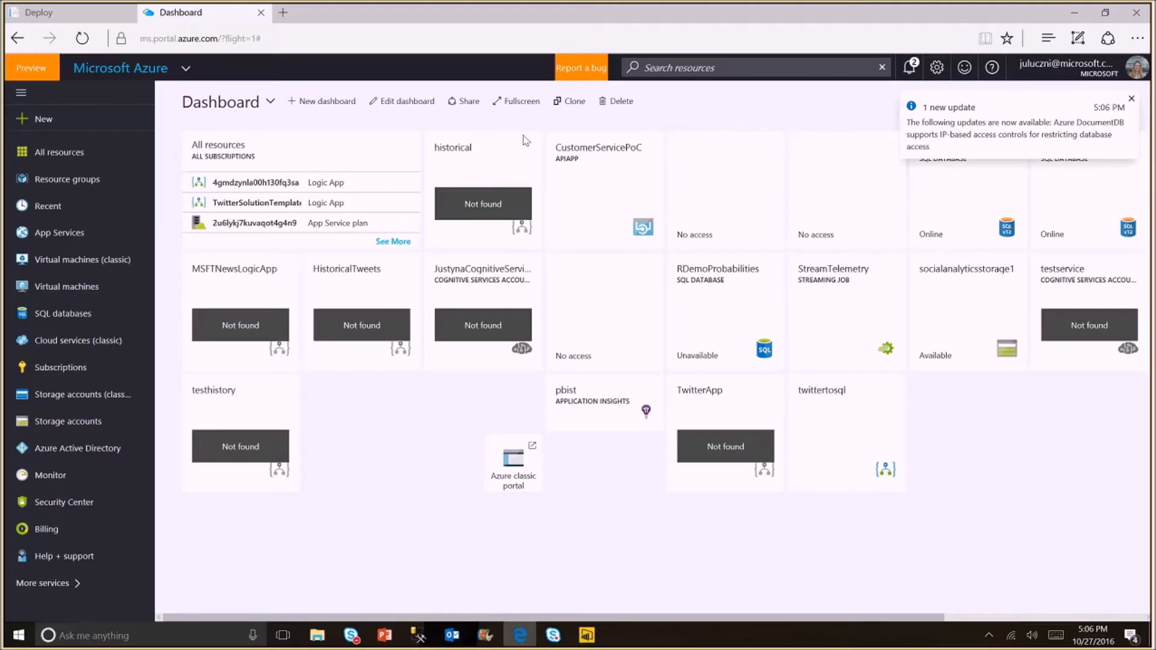
# - In the Azure portal, open the TrainingVideoTwitter resource group and view the pricing tiers of SolutionTemplateCognitiveService
pyautogui.click(53, 183)
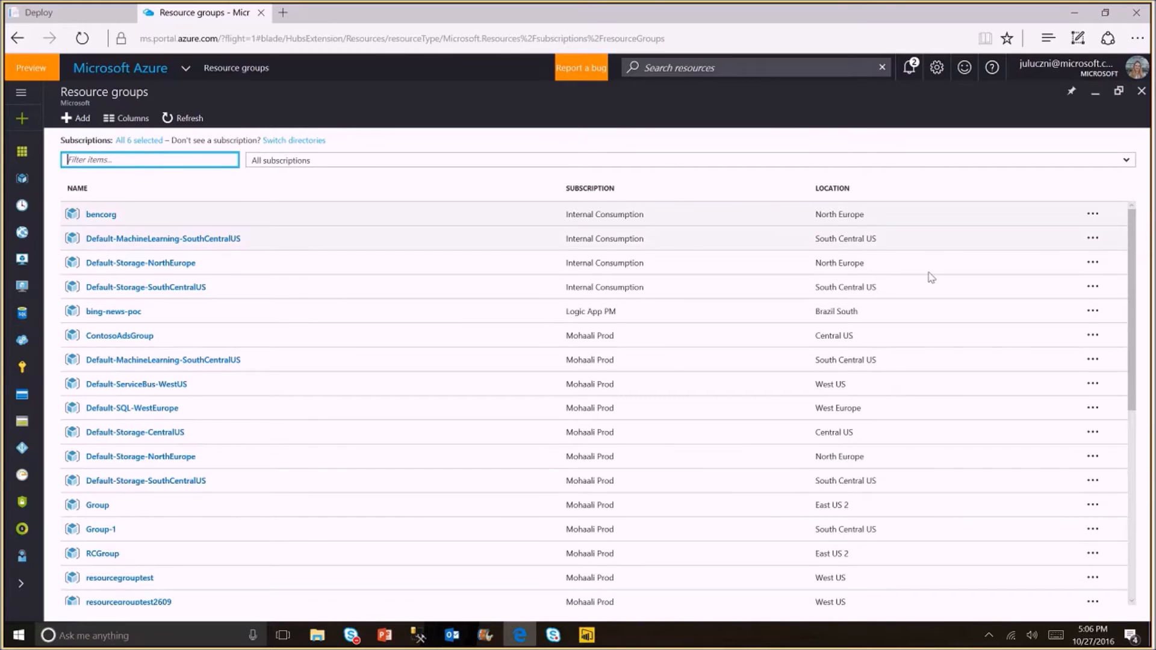
pyautogui.scroll(-3, 1131, 253)
pyautogui.scroll(-4, 1140, 366)
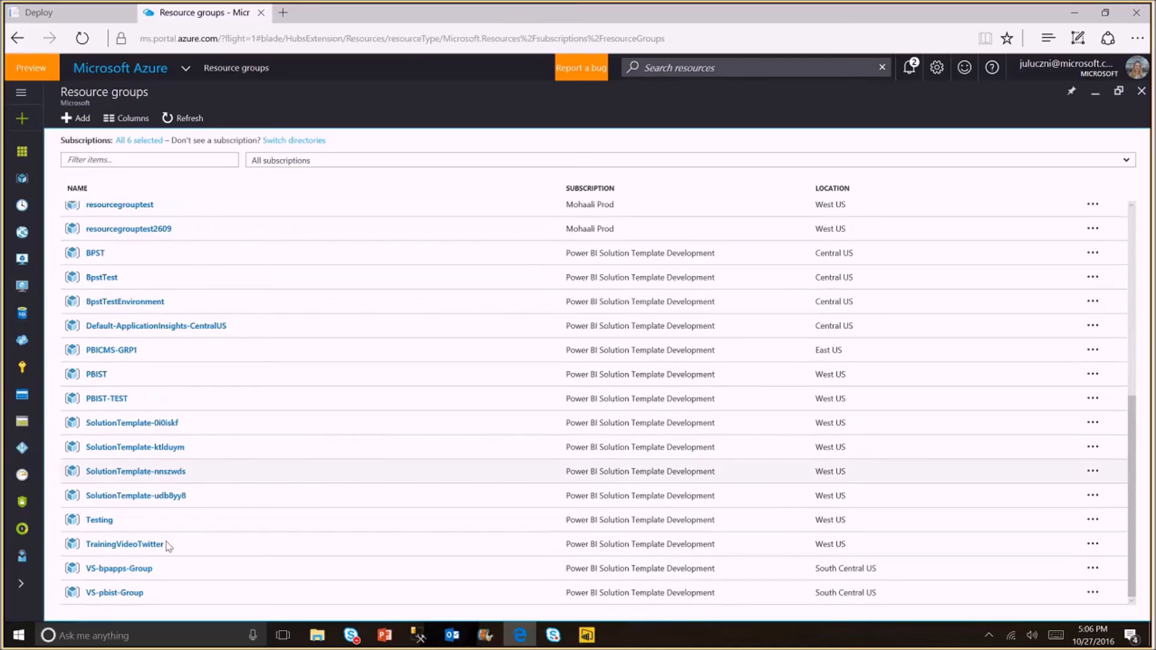
pyautogui.click(117, 545)
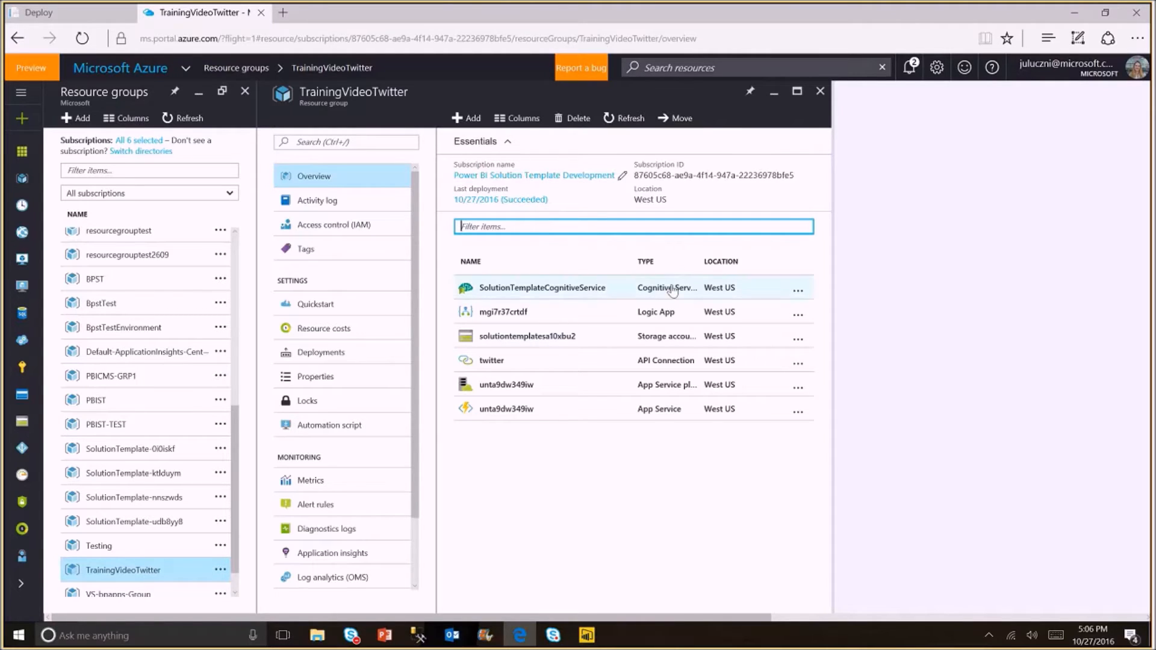
pyautogui.click(533, 290)
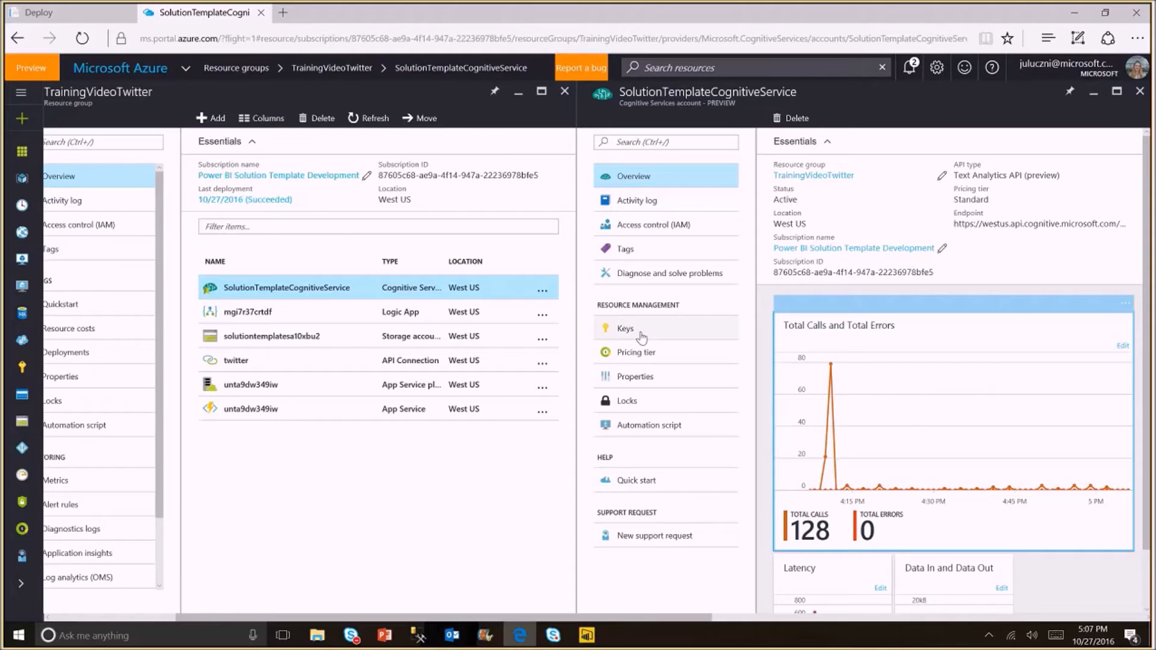
pyautogui.click(643, 359)
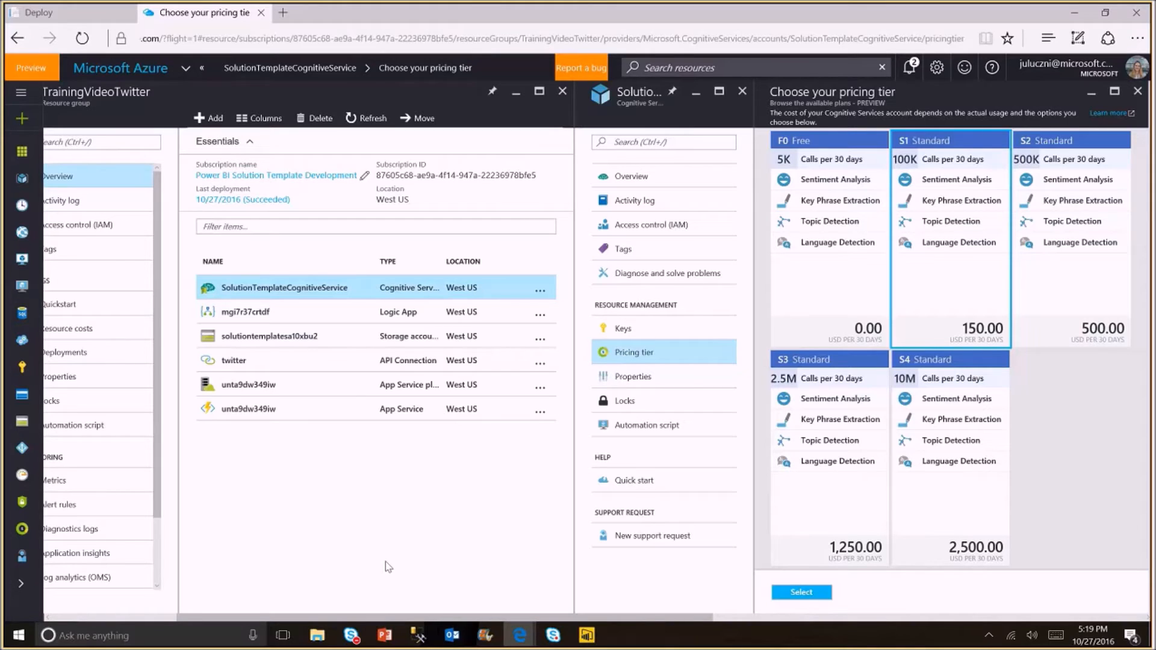
# - Switch to the Azure Pricing Calculator and review the Text Analytics API instance sizes, keeping the Free tier selected
pyautogui.moveTo(519, 635)
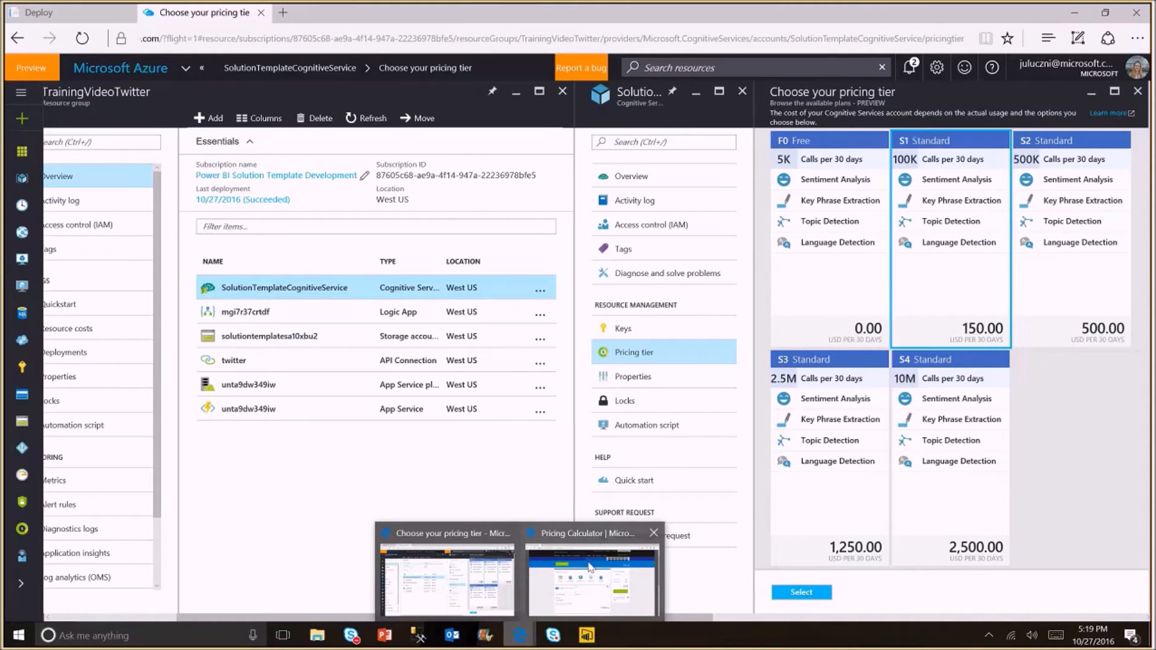
pyautogui.click(590, 568)
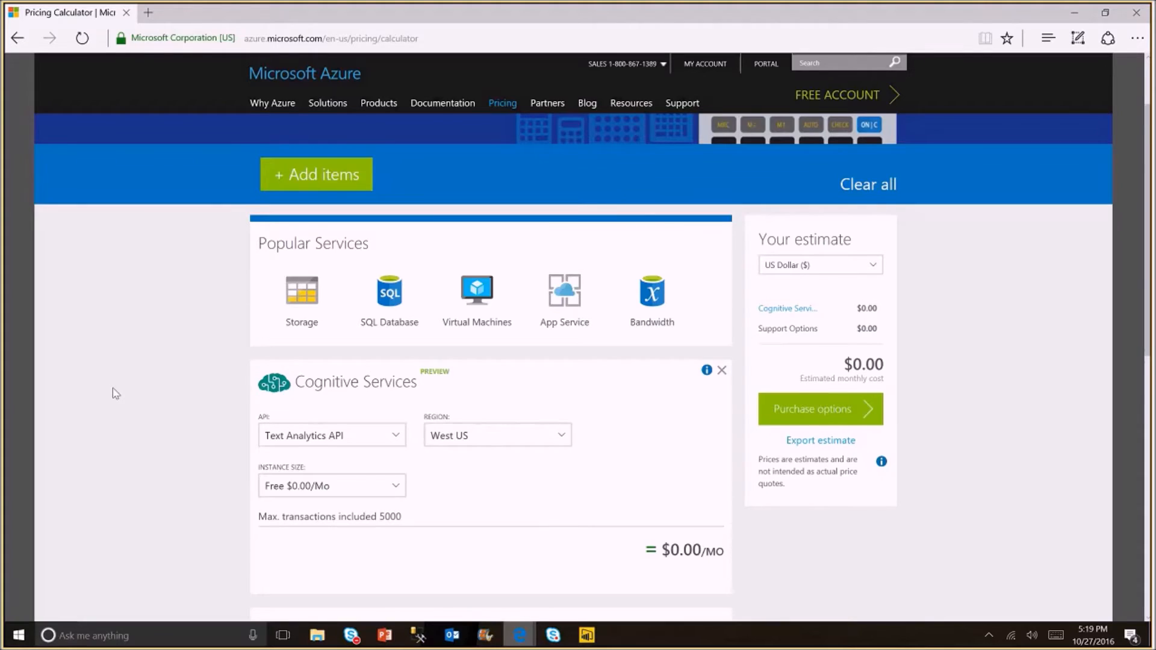
pyautogui.scroll(-2, 116, 394)
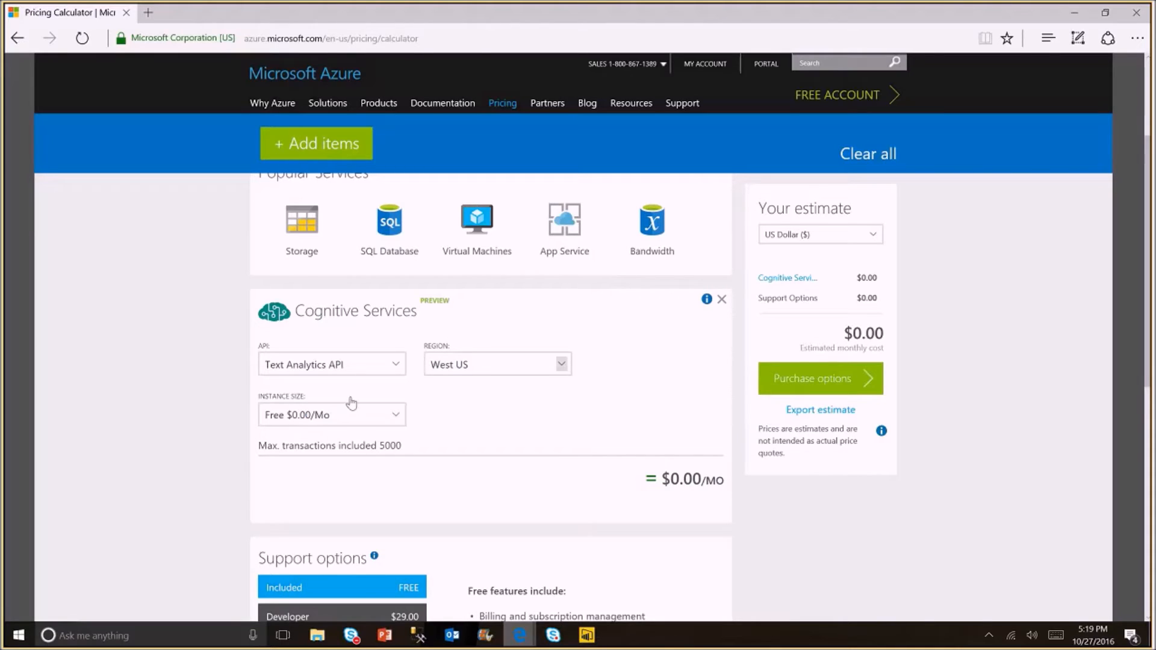
pyautogui.click(349, 416)
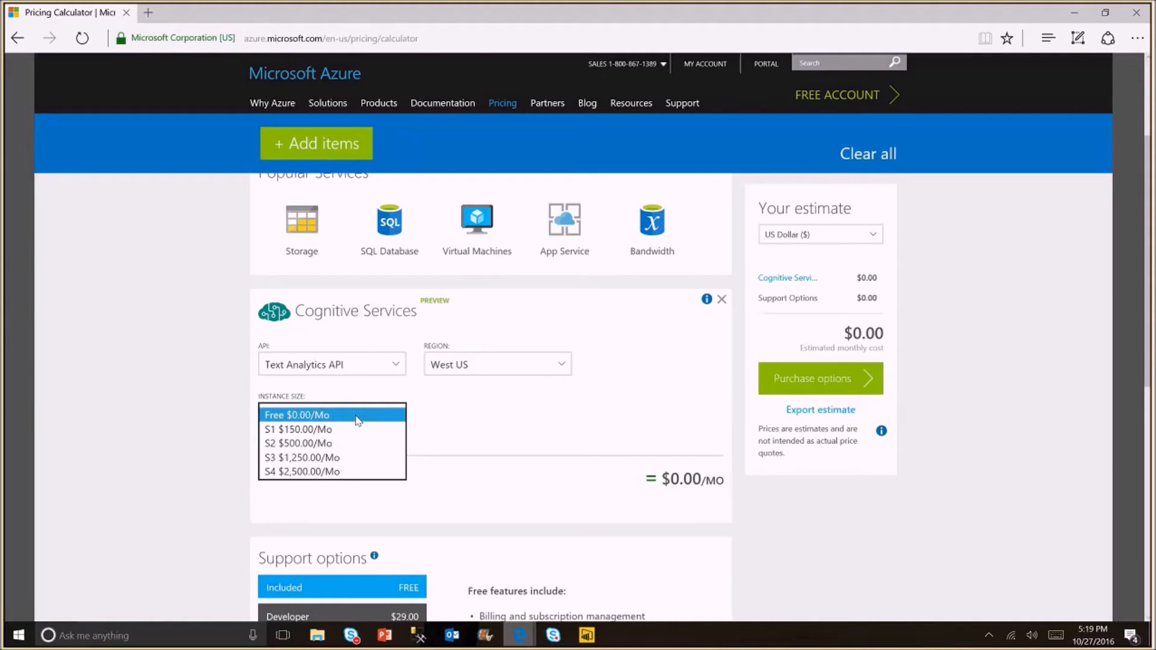
pyautogui.click(359, 416)
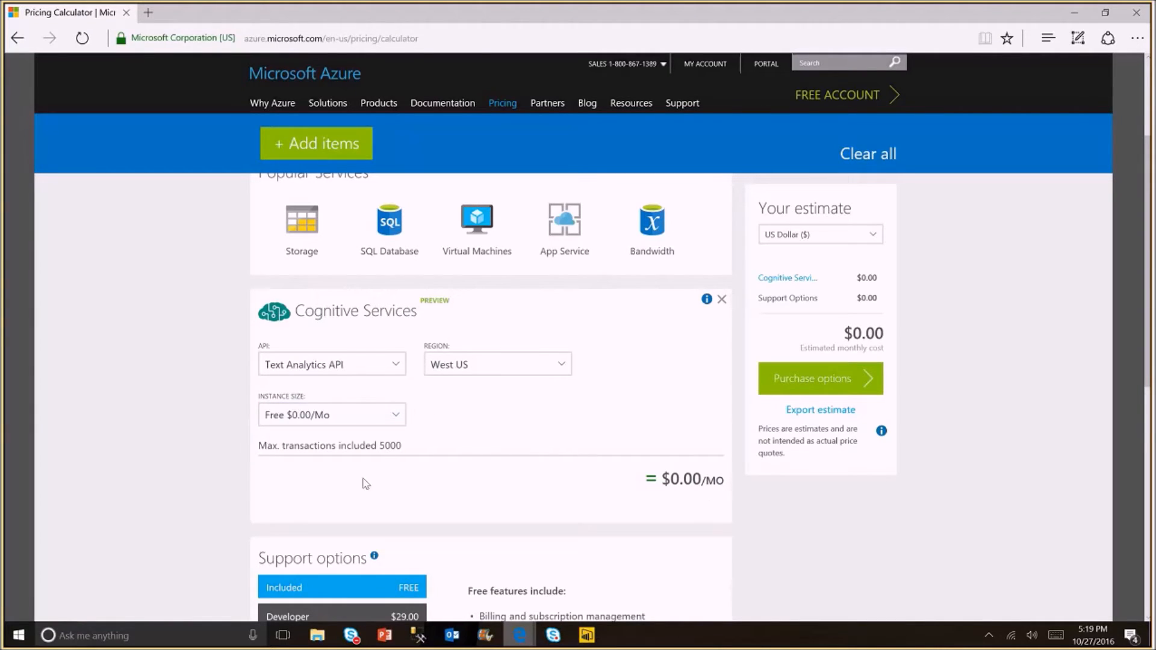
pyautogui.click(279, 149)
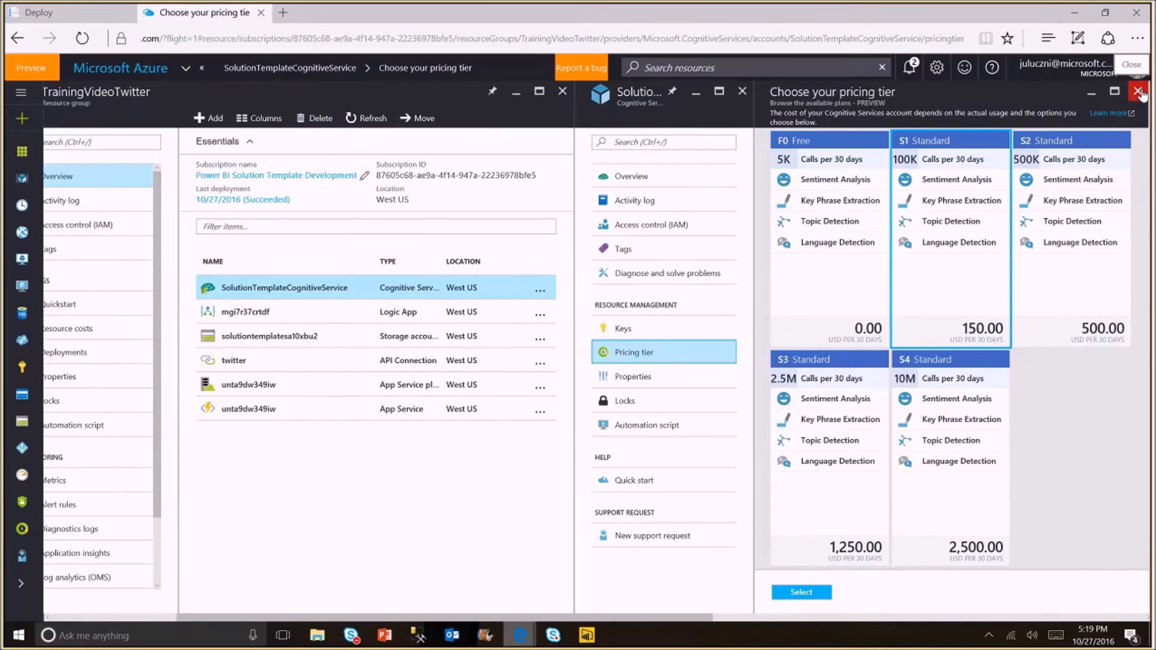
# - Back in the Azure portal, close the cognitive service's pages and open the overview of the resource group's logic app
pyautogui.click(1137, 91)
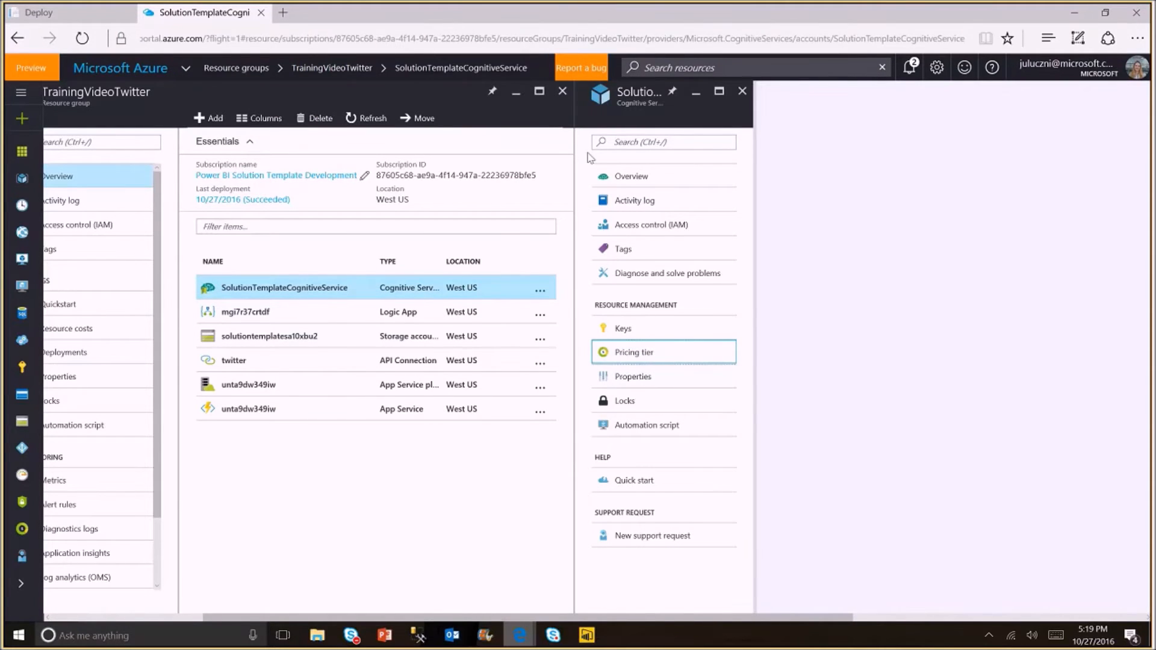
pyautogui.click(742, 91)
pyautogui.click(317, 315)
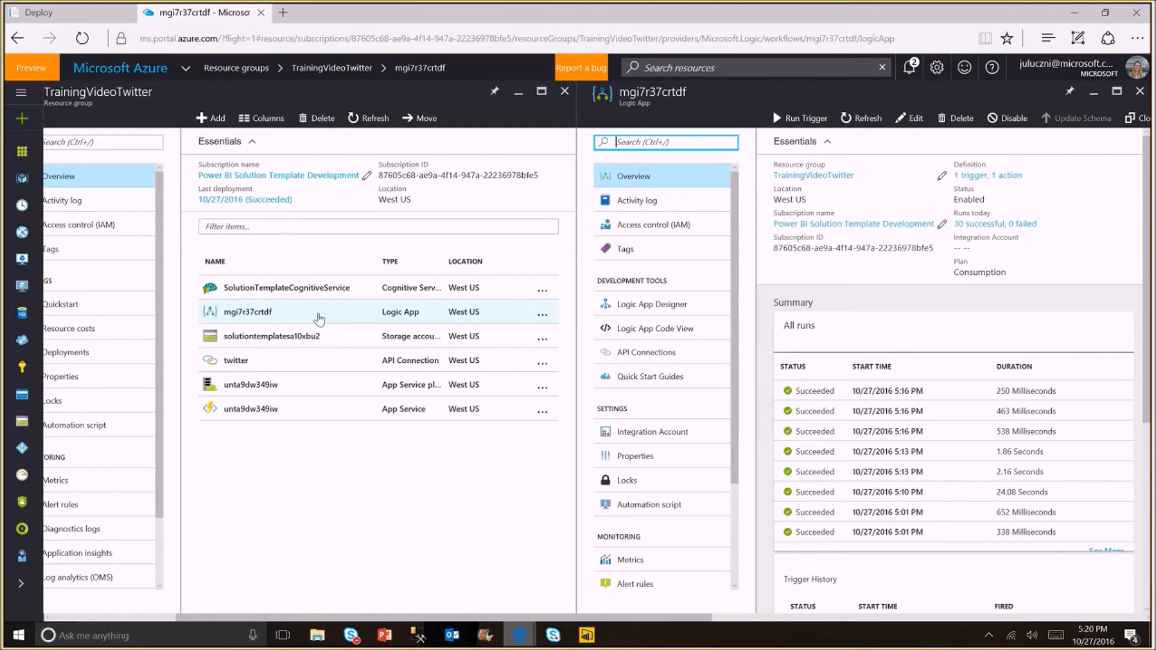
pyautogui.click(317, 317)
pyautogui.moveTo(654, 618); pyautogui.dragTo(766, 609)
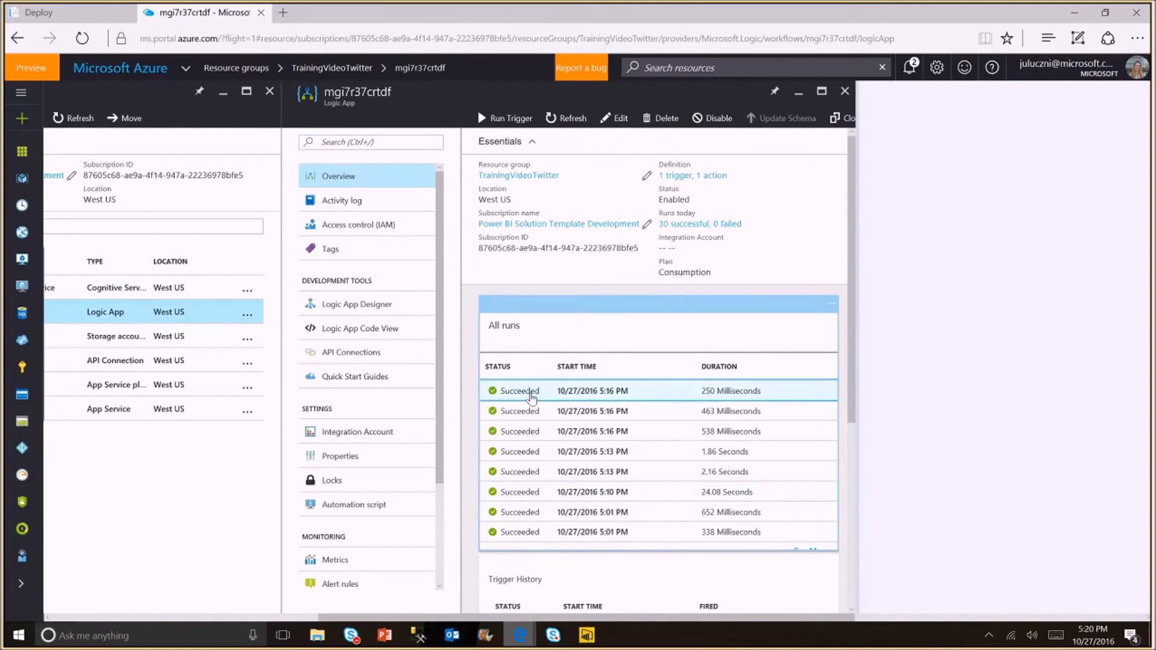
# - Inspect the inputs and outputs of the Python action in the logic app's most recent run, and close the run
pyautogui.click(530, 393)
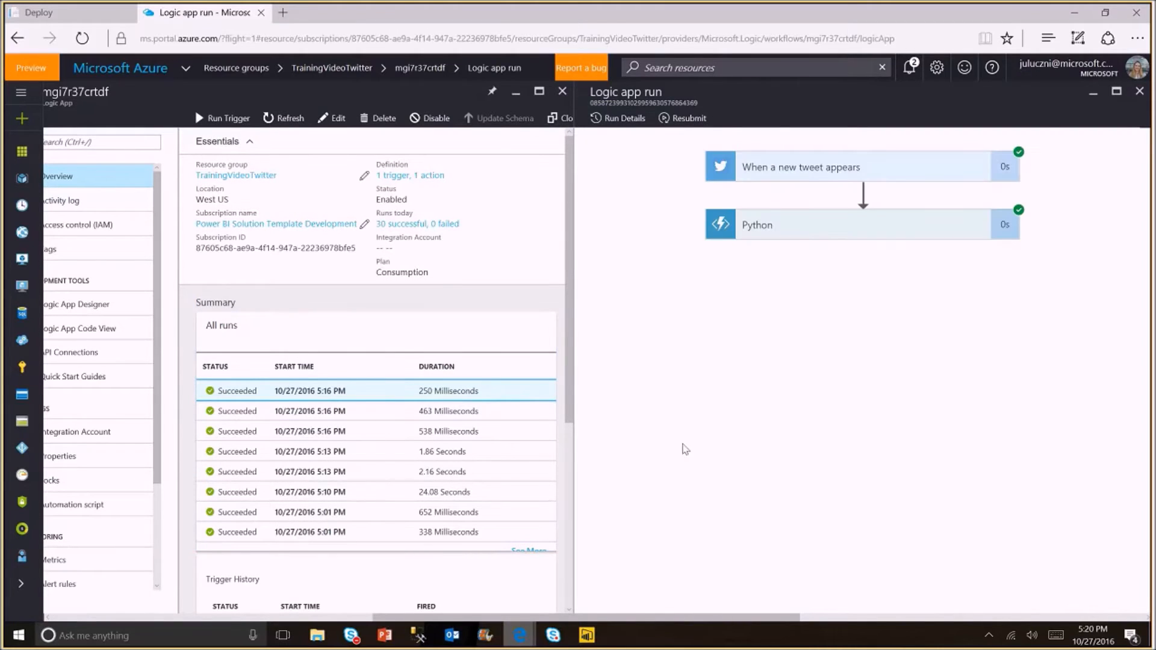
pyautogui.click(801, 228)
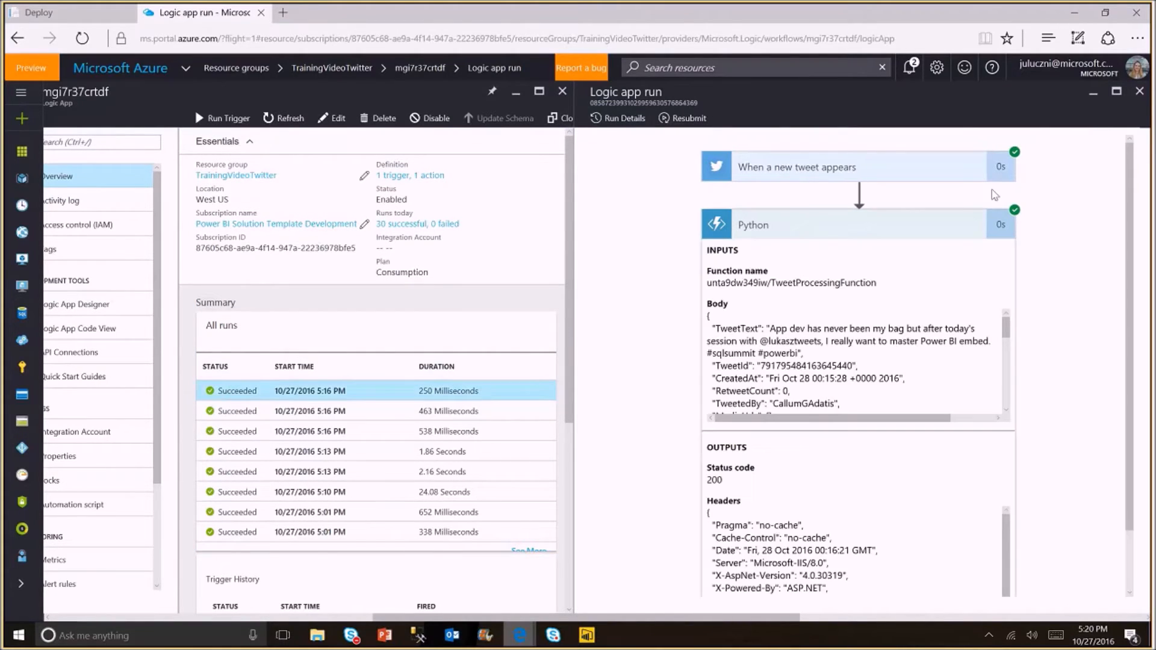
pyautogui.scroll(-1, 740, 481)
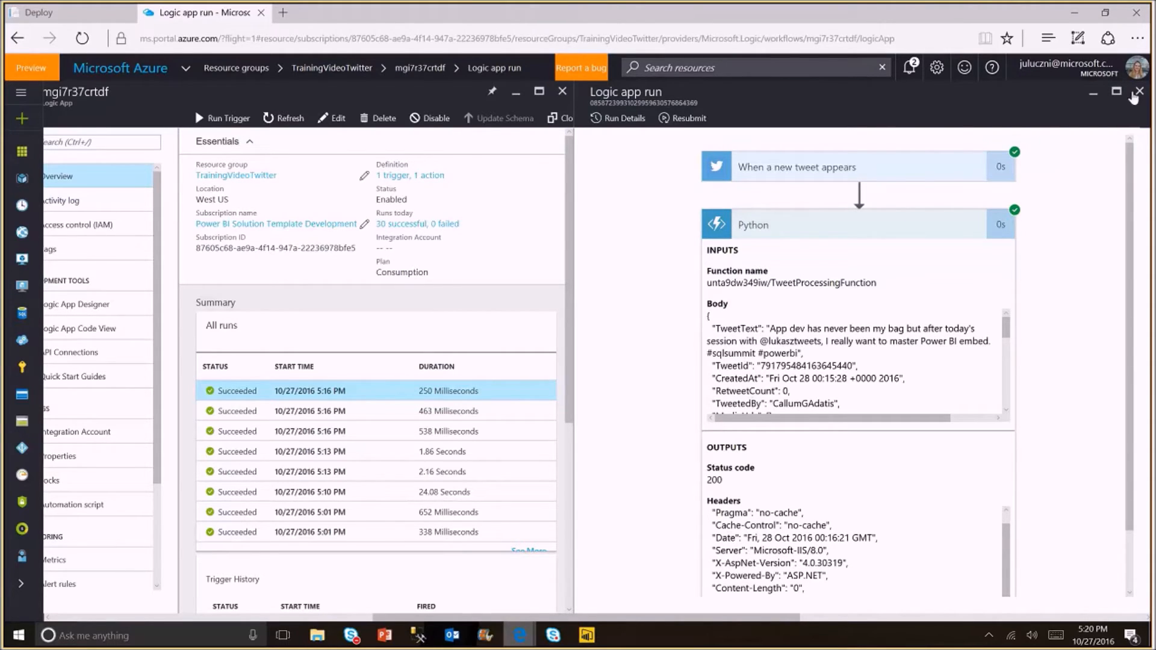
pyautogui.click(1135, 94)
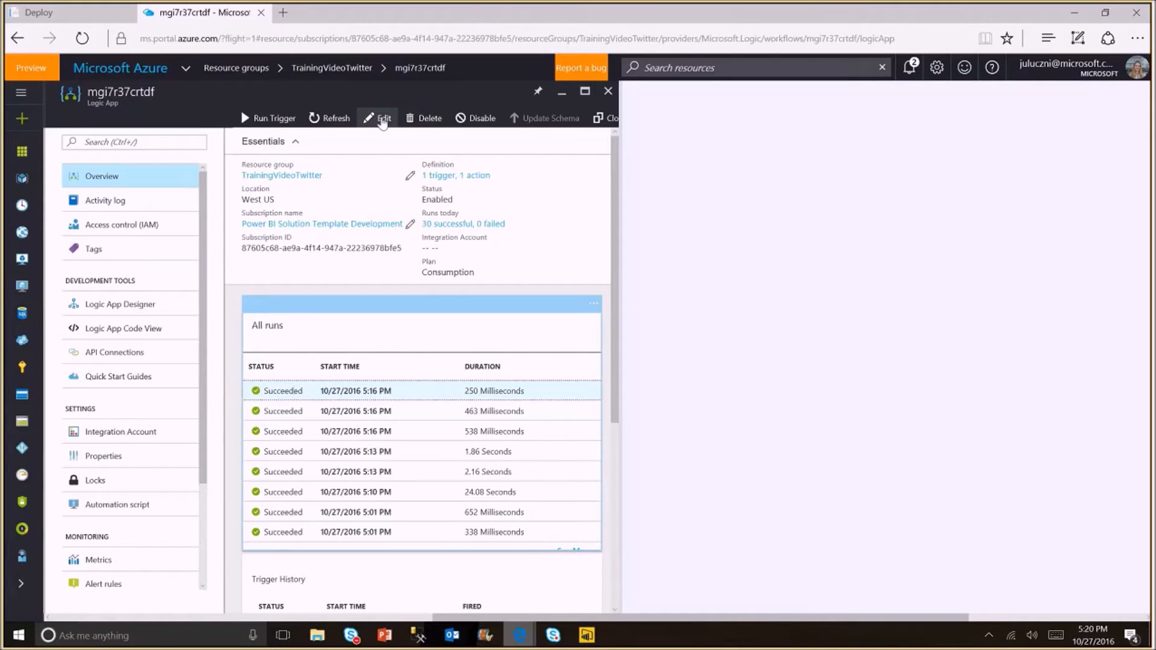
# - Open the logic app in the designer and examine the new-tweet trigger's search text and the Python action's input payload
pyautogui.click(382, 119)
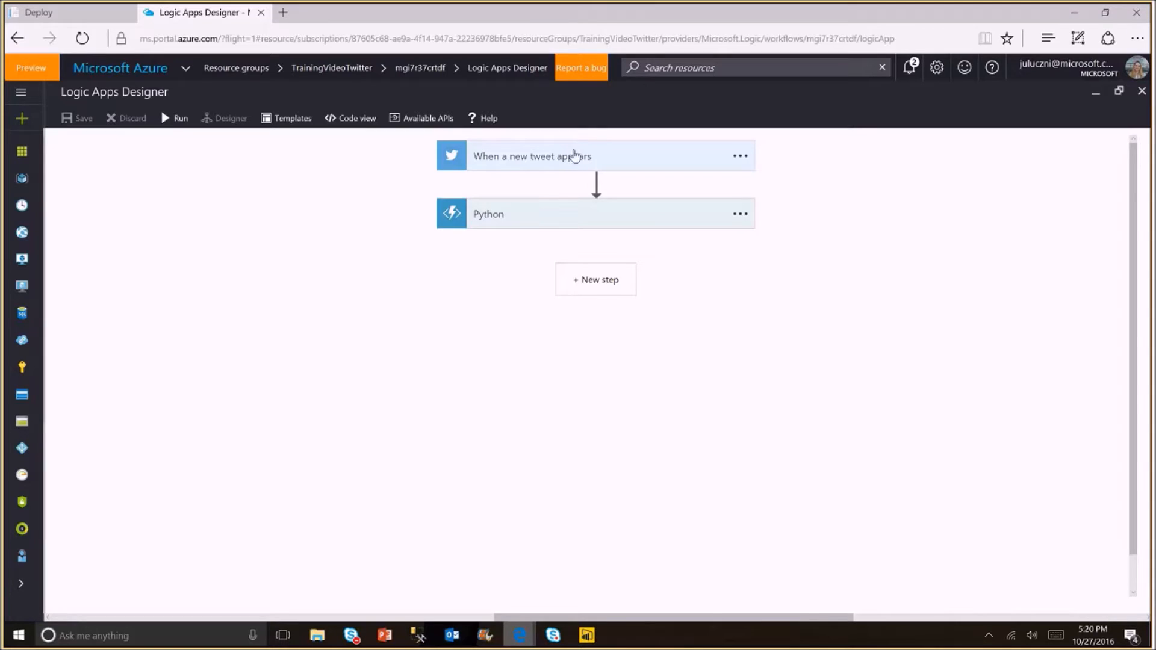
pyautogui.click(575, 157)
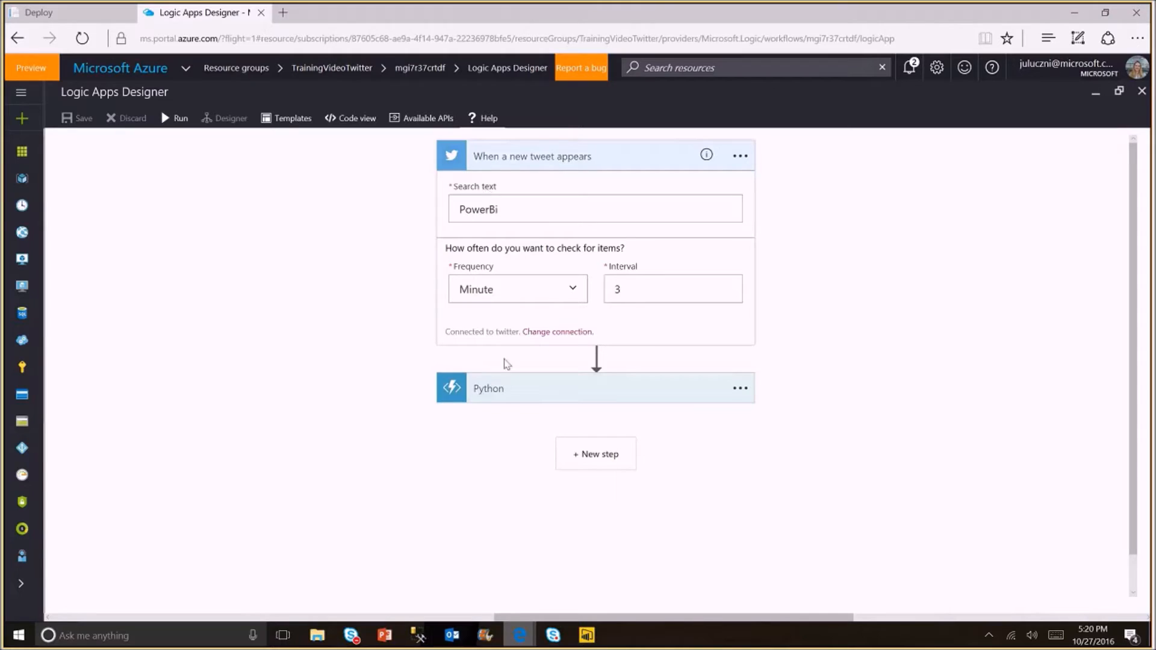
pyautogui.click(505, 389)
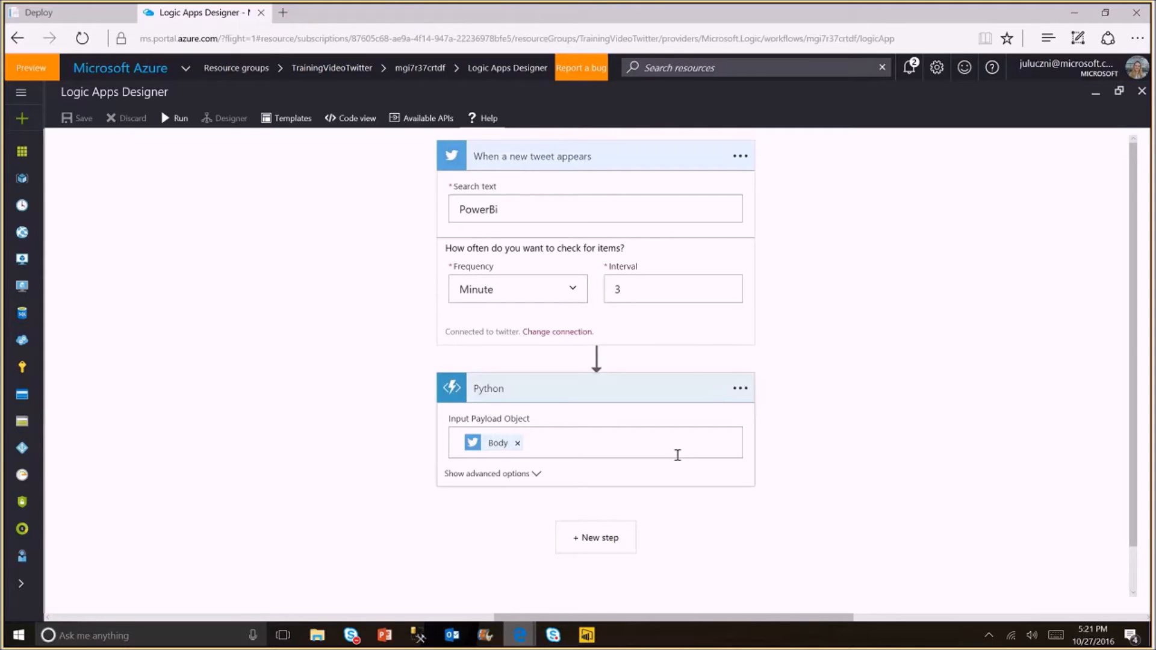
pyautogui.click(532, 209)
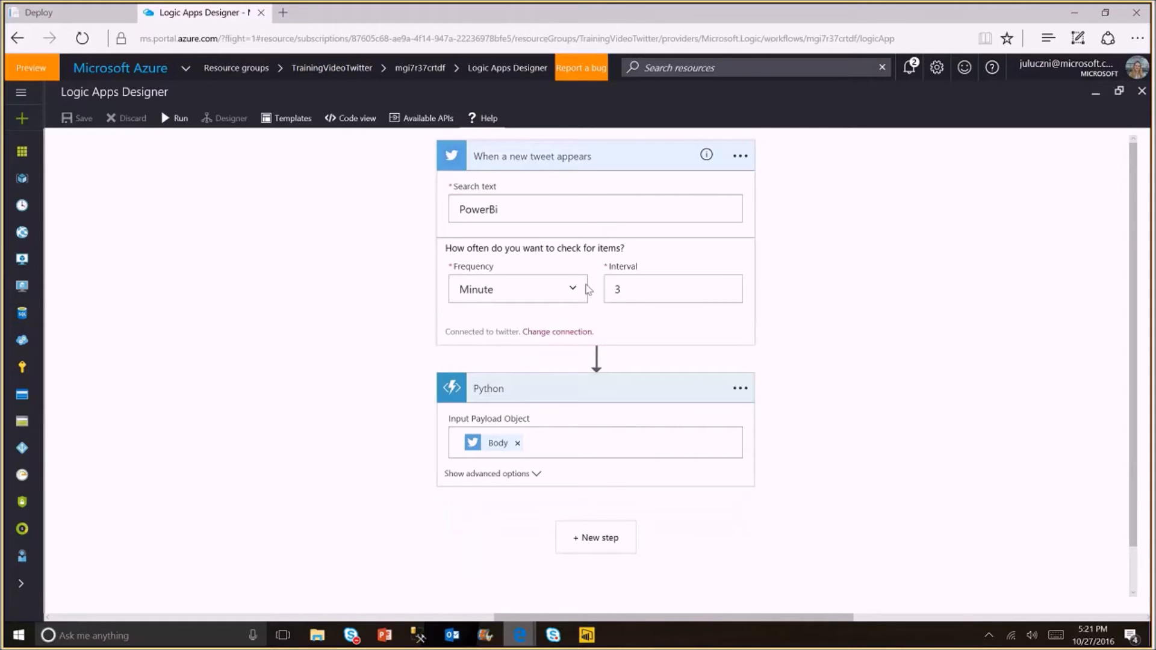
# - Examine the new-tweet trigger's frequency options and its checking interval in the designer
pyautogui.click(584, 289)
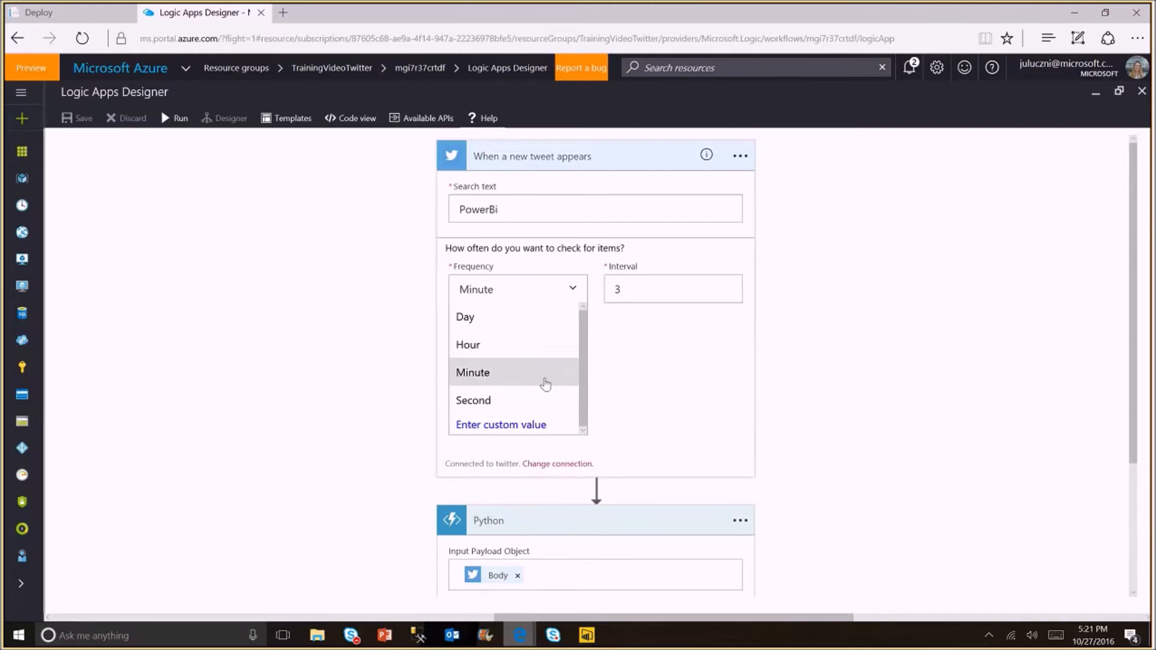
pyautogui.click(651, 293)
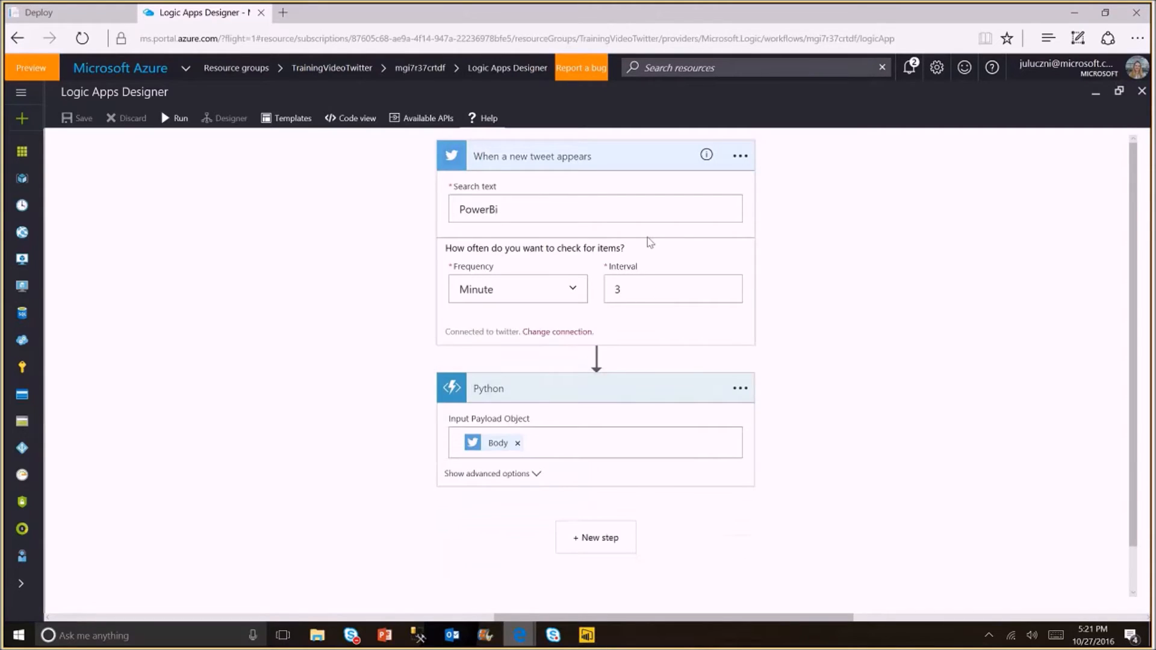
pyautogui.click(612, 289)
# - Review the trigger's connection choices and the Twitter authorization window for adding a new connection, closing that window without authorizing
pyautogui.click(543, 332)
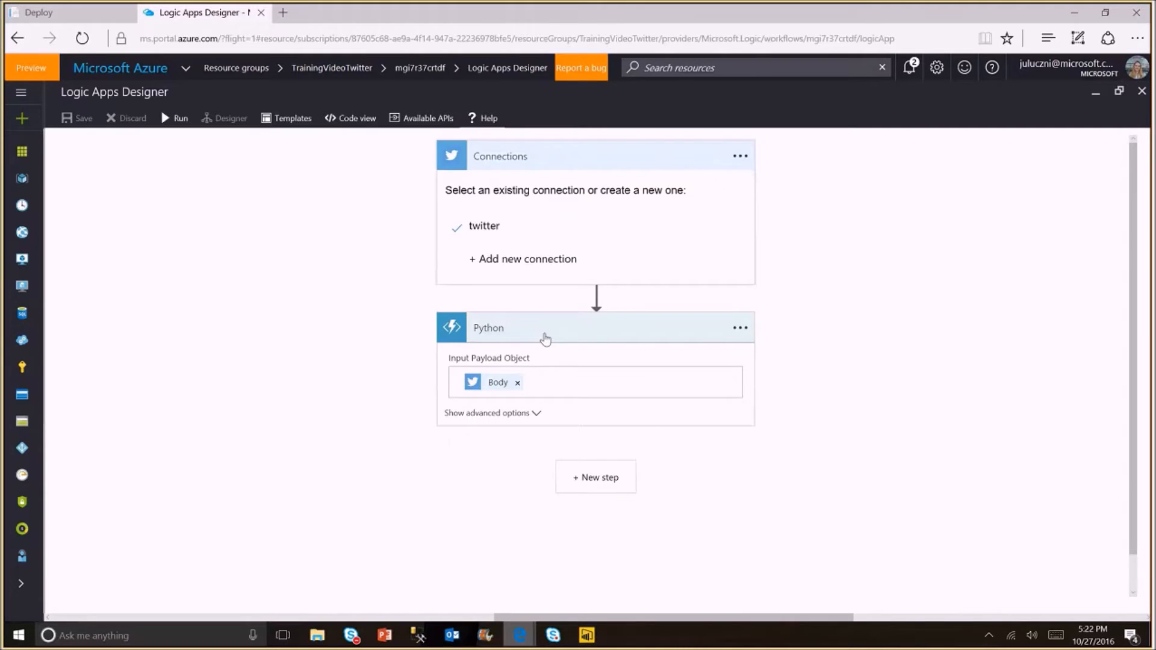
pyautogui.click(499, 265)
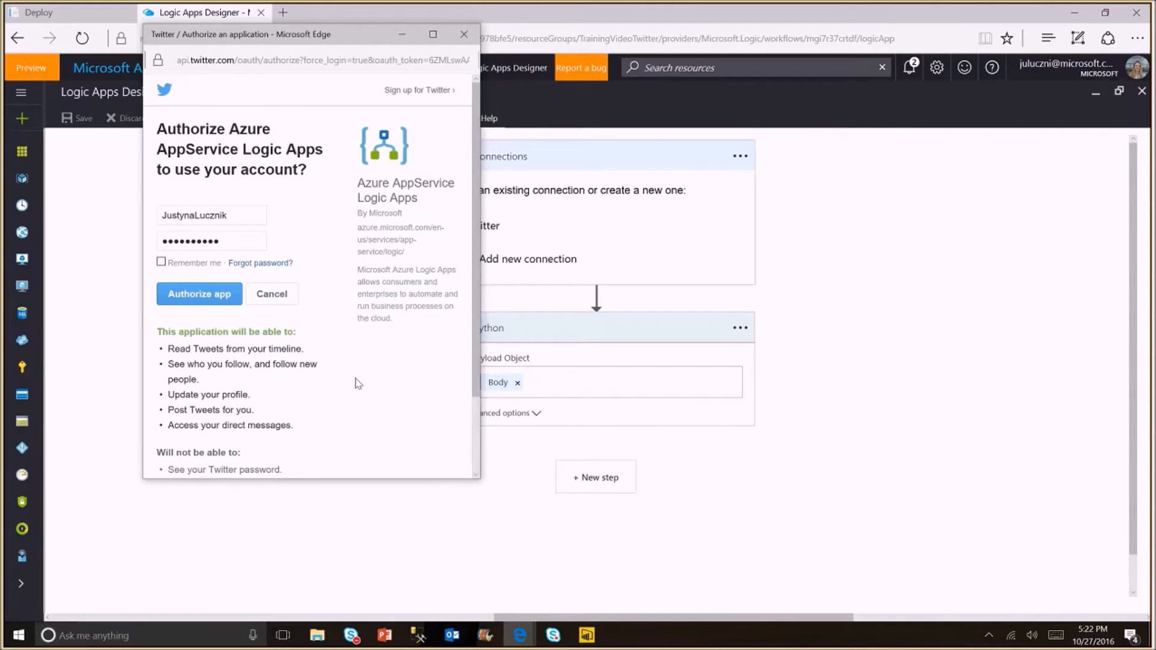
pyautogui.click(465, 36)
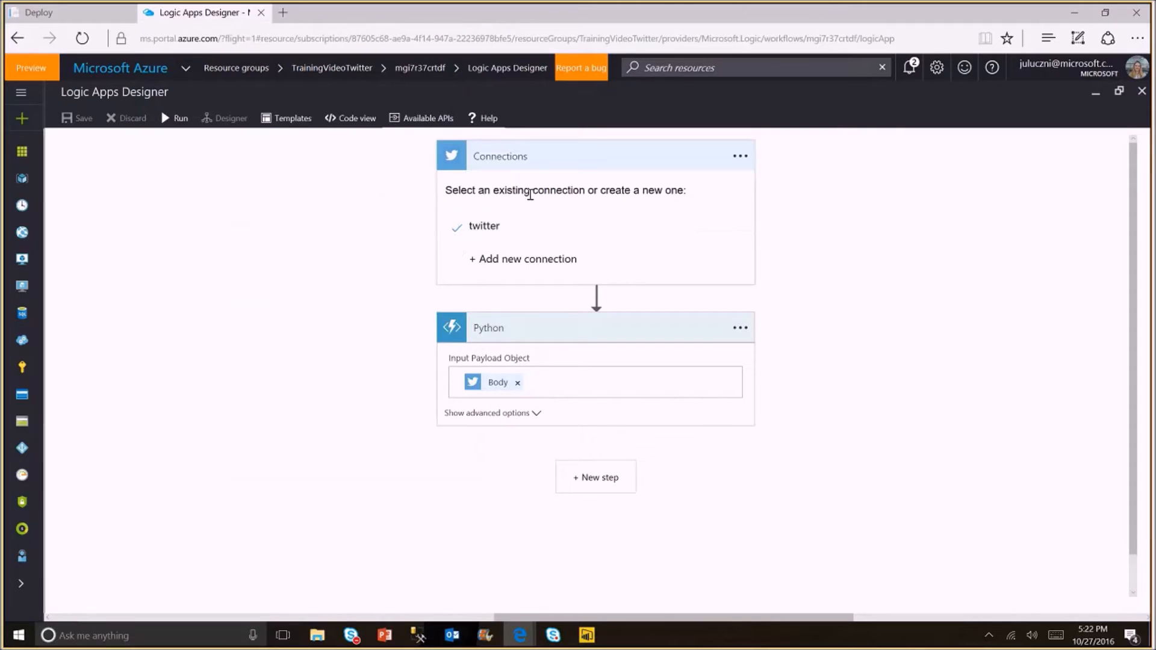
# - Extend the new-tweet trigger's search text to "PowerBi OR Azure"
pyautogui.click(601, 226)
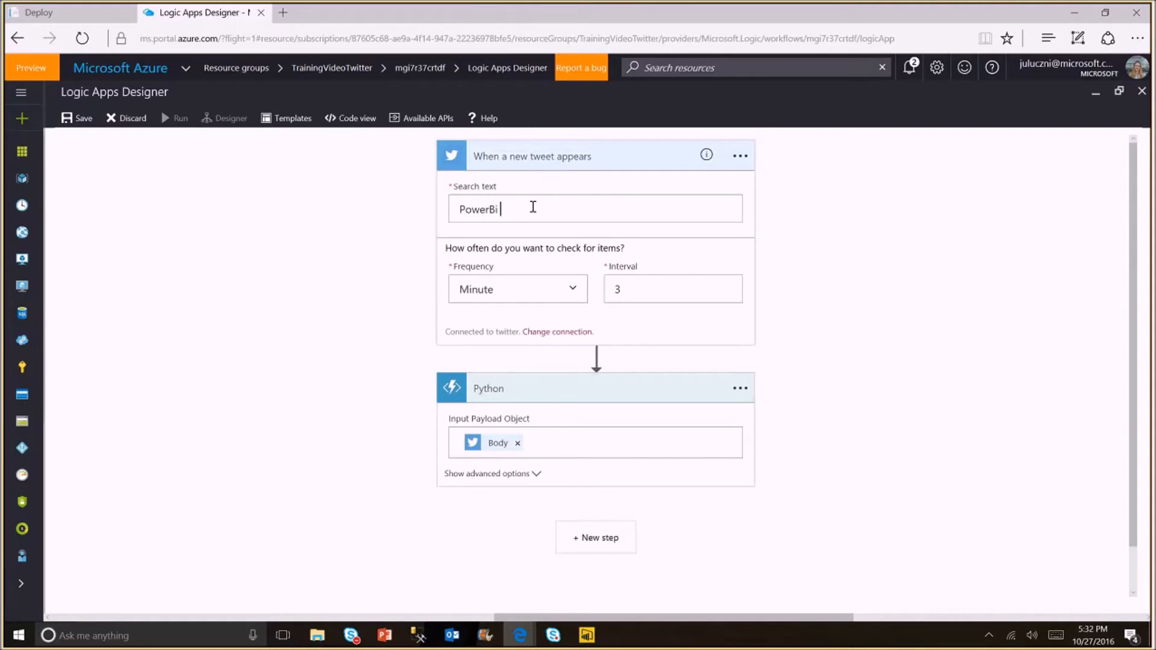
pyautogui.write('OR Azure')
pyautogui.click(282, 15)
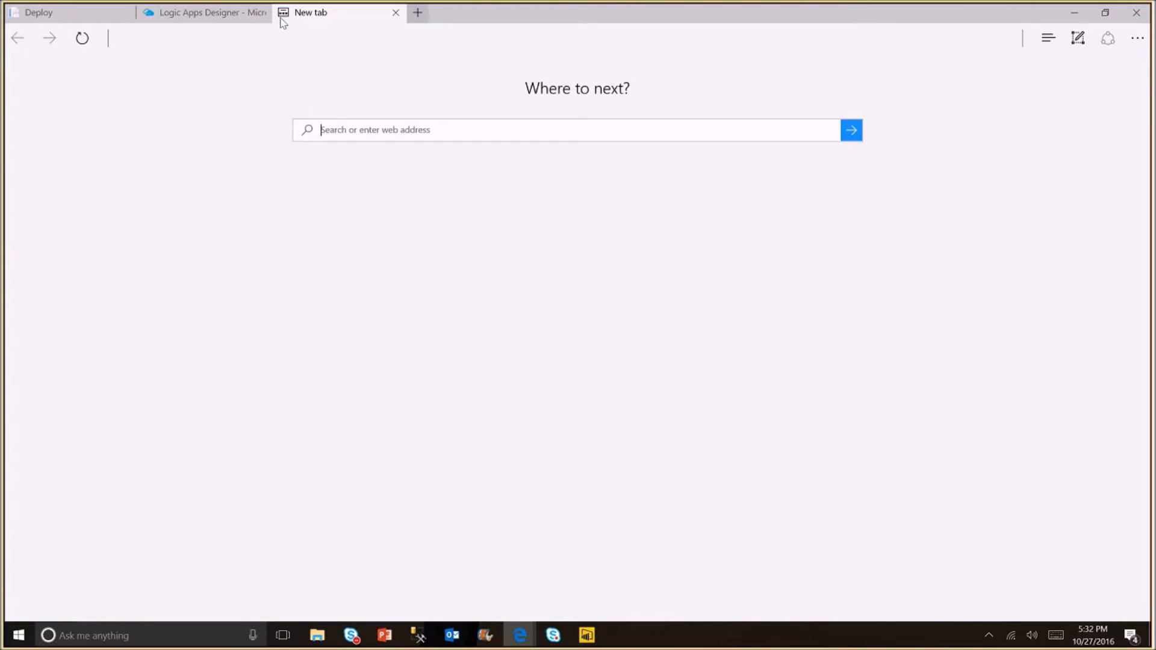
pyautogui.write('https://dev.twitter.com/rest/public/search')
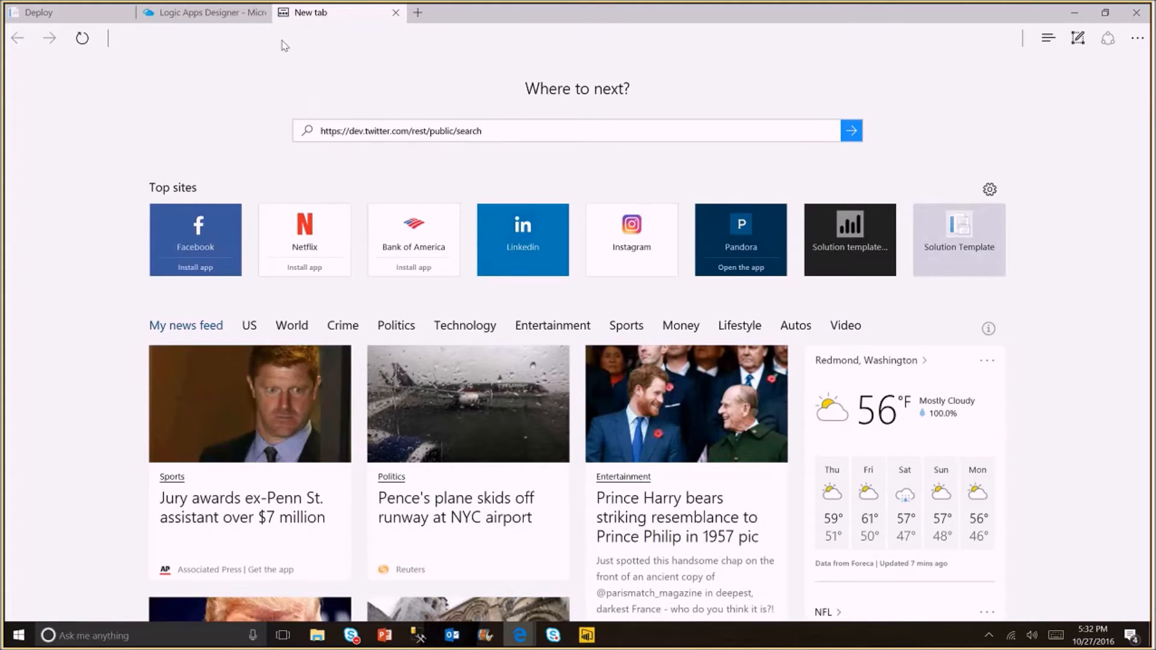
pyautogui.press('Return')
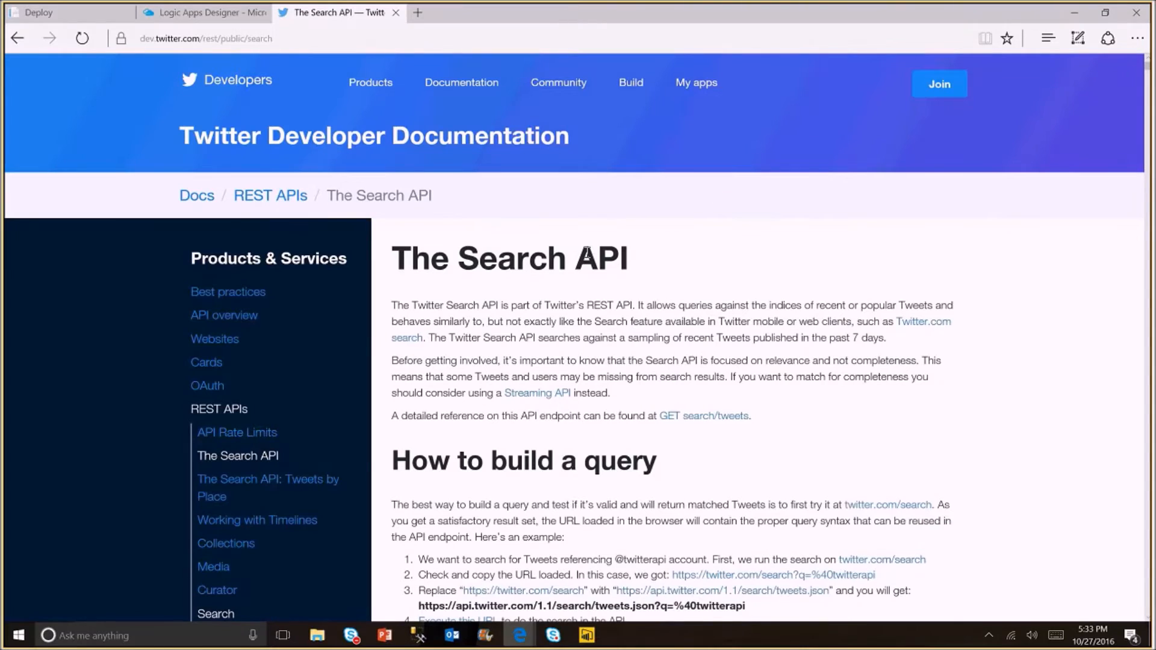
# - Examine the query-building section and the query operators table in the documentation, and return to the logic app designer
pyautogui.scroll(-1, 587, 252)
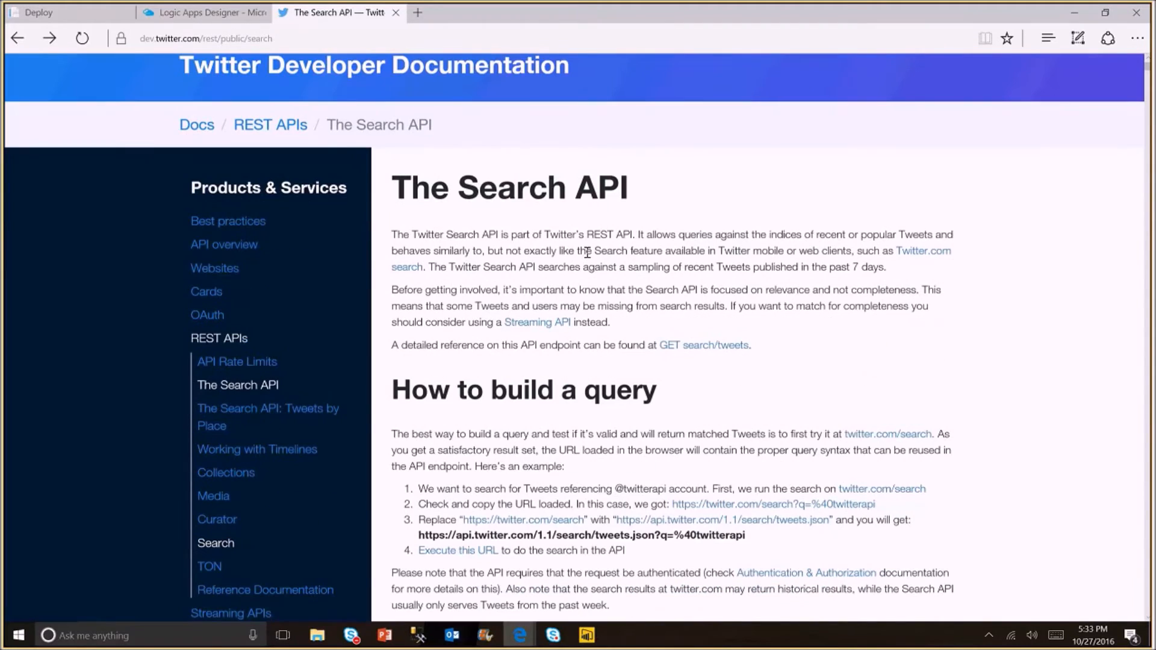
pyautogui.scroll(-3, 587, 252)
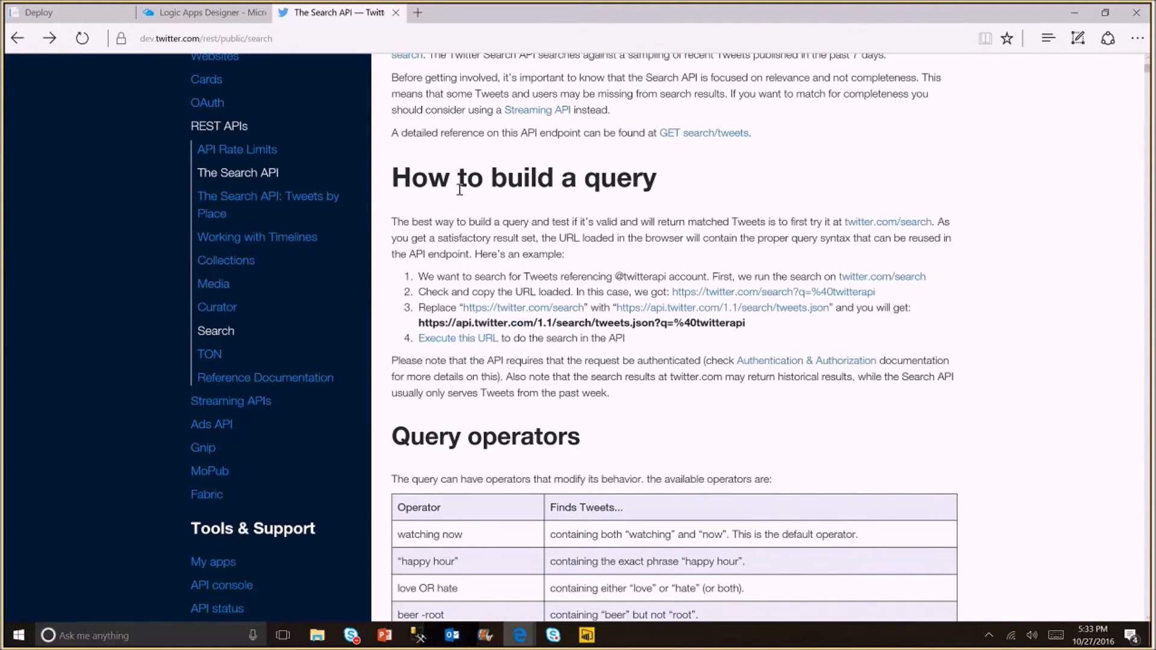
pyautogui.scroll(-1, 460, 190)
pyautogui.scroll(-4, 460, 189)
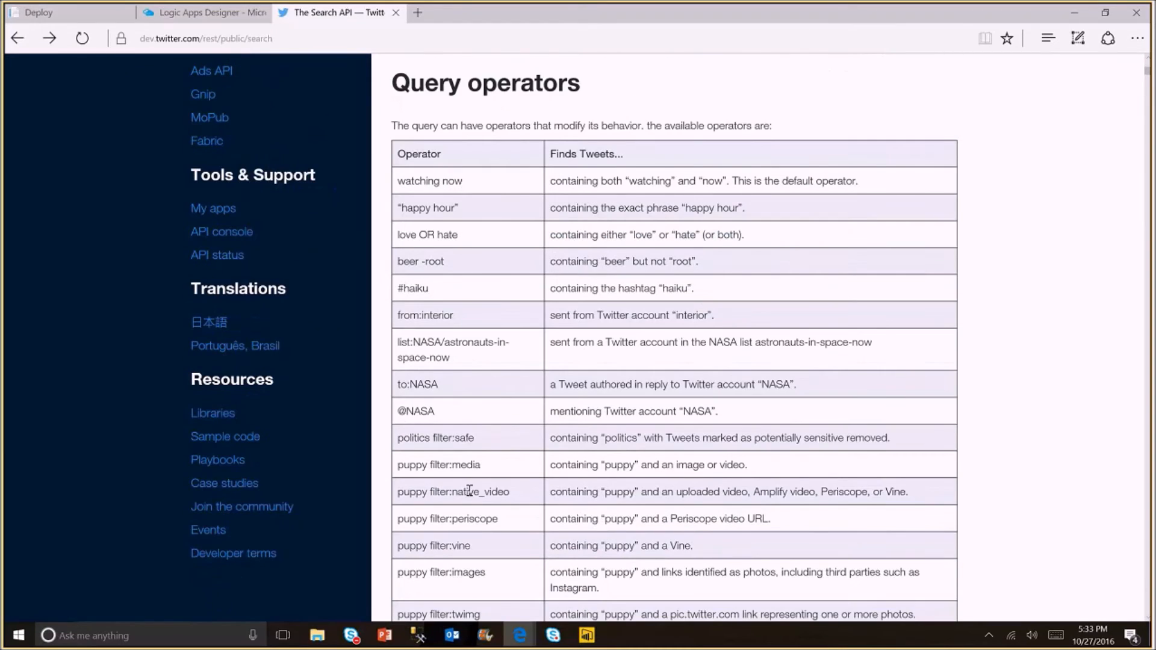
pyautogui.scroll(-1, 658, 275)
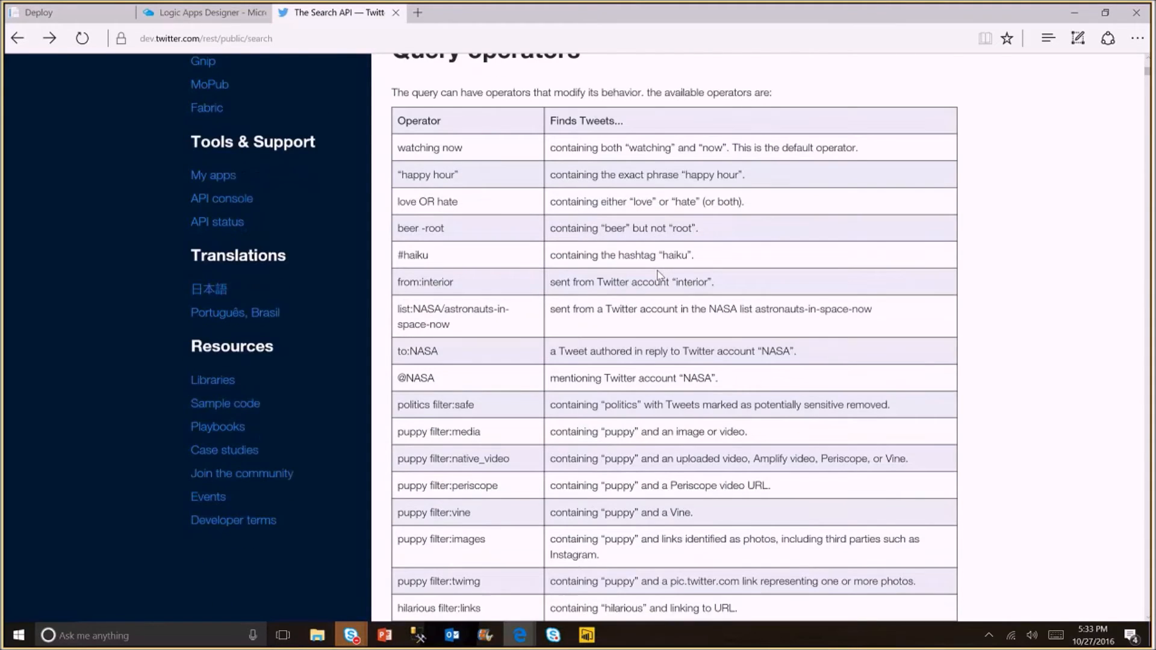
pyautogui.scroll(-1, 659, 276)
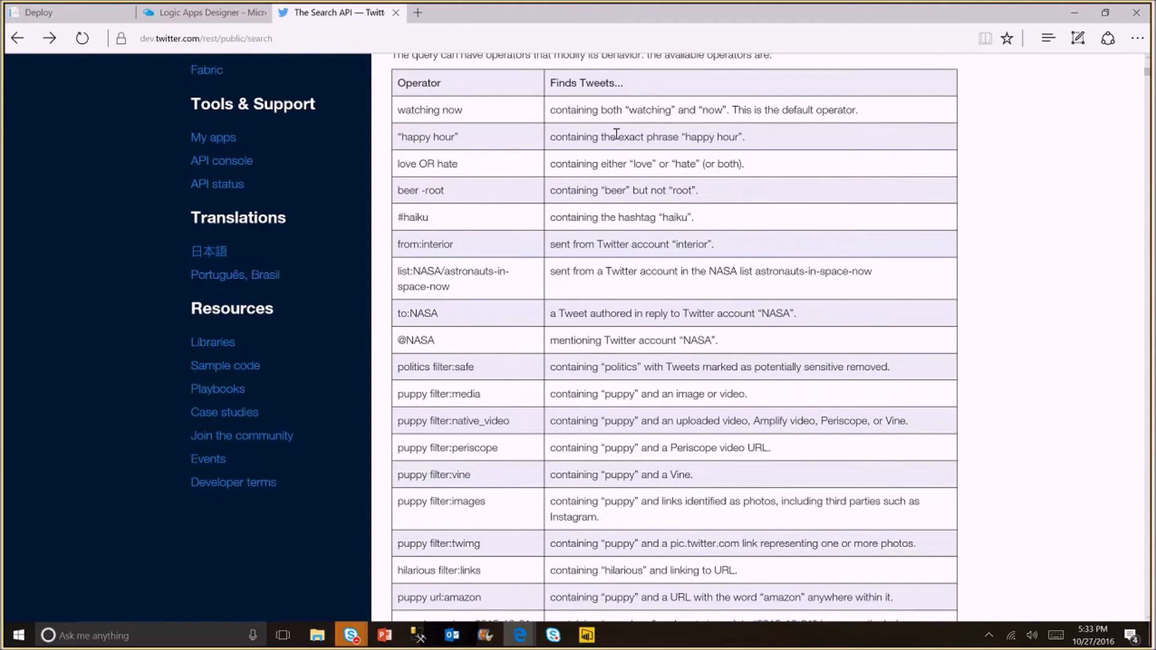
pyautogui.scroll(-2, 616, 134)
pyautogui.scroll(2, 407, 188)
pyautogui.scroll(-1, 461, 267)
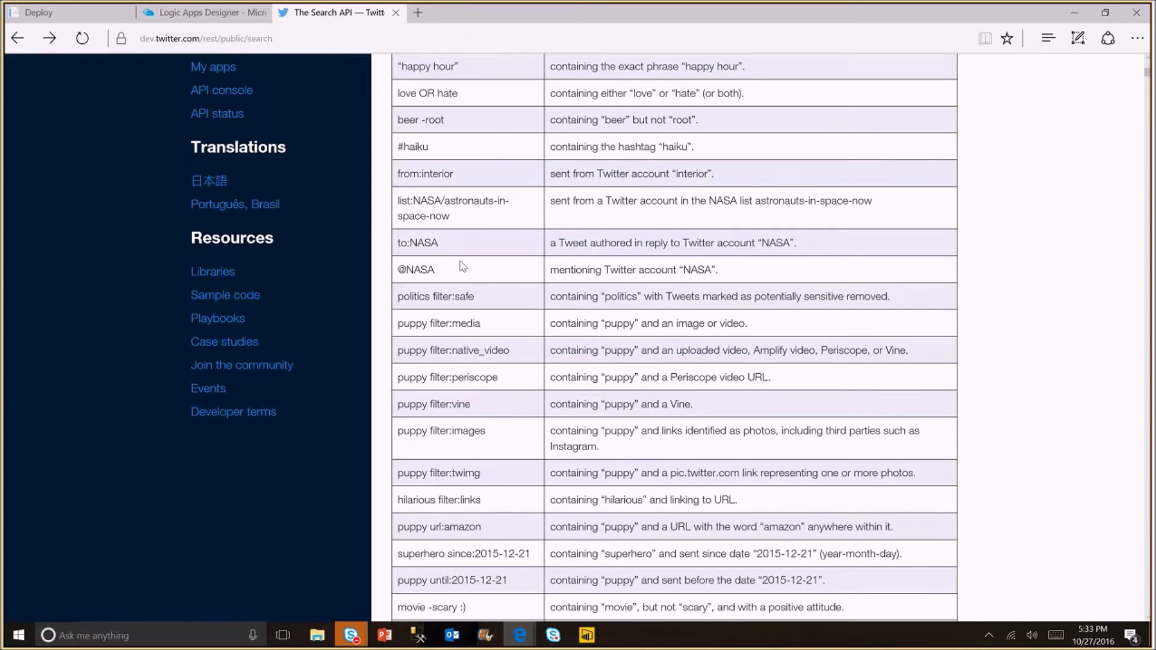
pyautogui.scroll(-1, 440, 319)
pyautogui.scroll(1, 458, 313)
pyautogui.scroll(1, 547, 282)
pyautogui.scroll(-1, 546, 282)
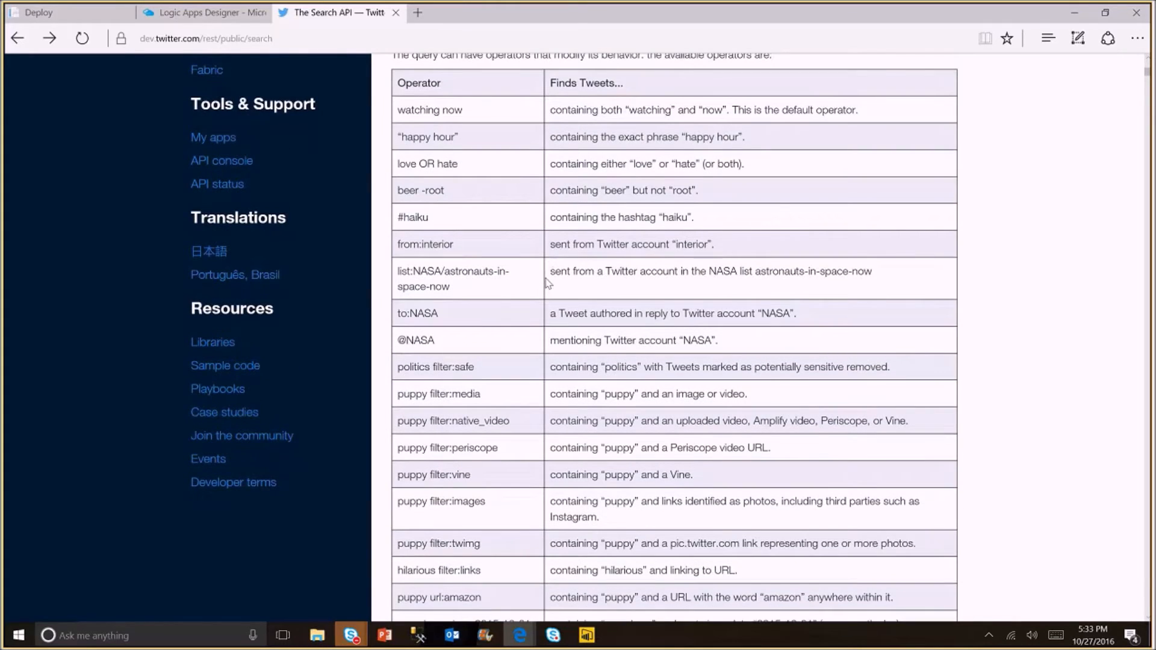
pyautogui.scroll(-1, 546, 281)
pyautogui.scroll(1, 546, 282)
pyautogui.click(189, 13)
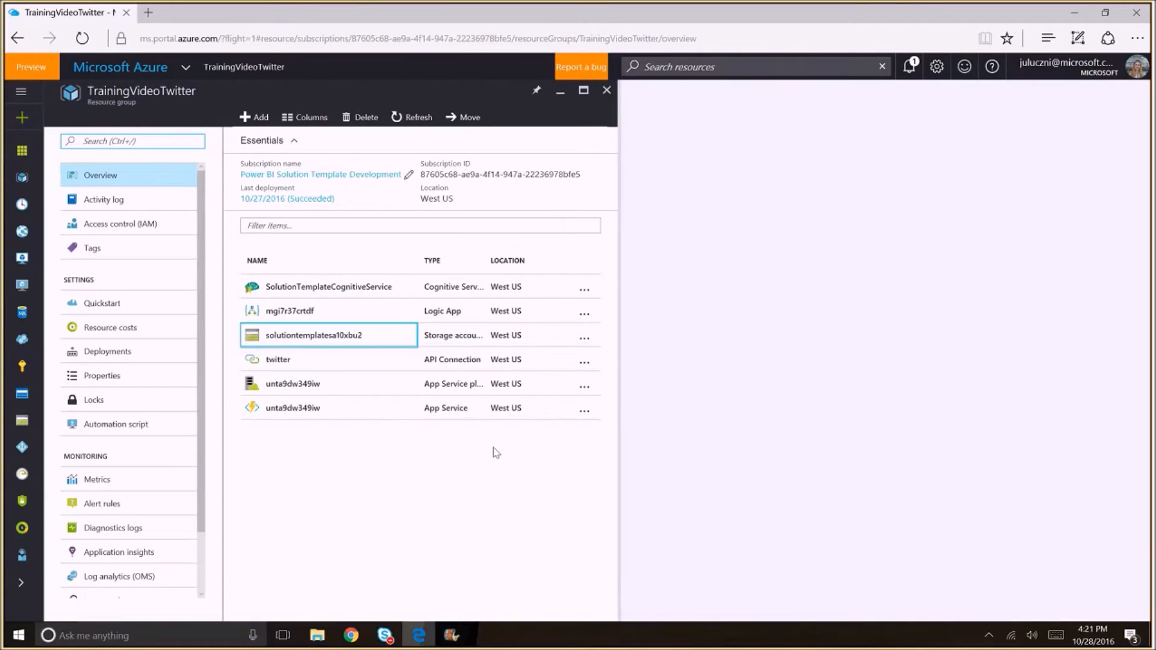
# - View the overview of the TrainingVideoTwitter resource group's storage account, and close it
pyautogui.click(497, 453)
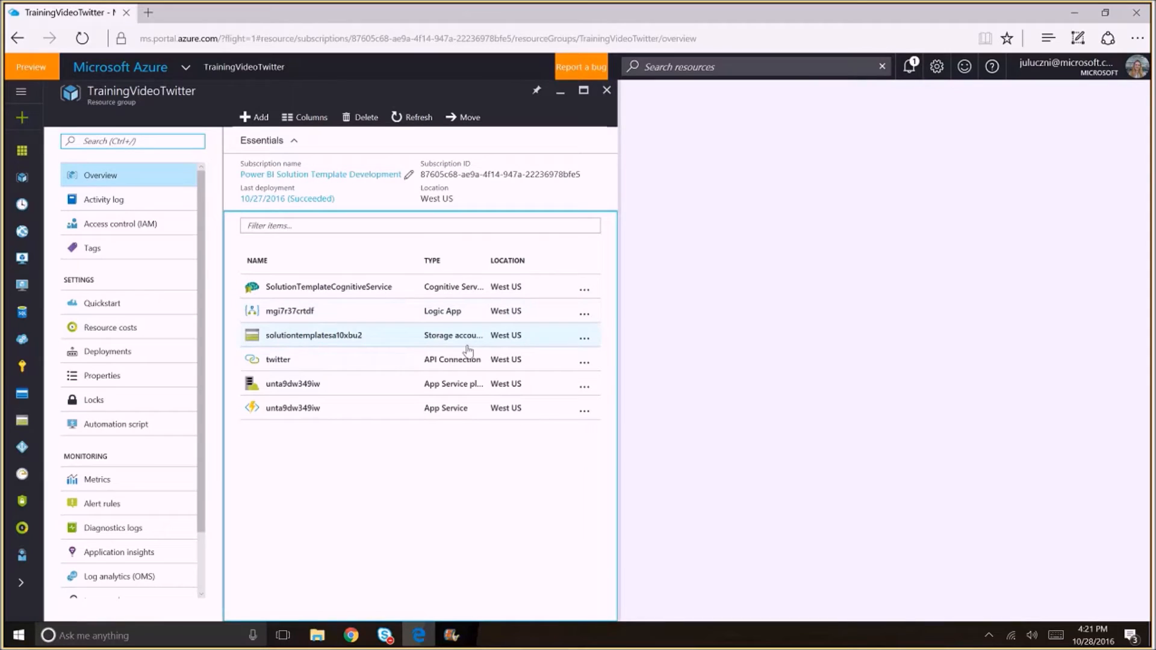
pyautogui.click(341, 350)
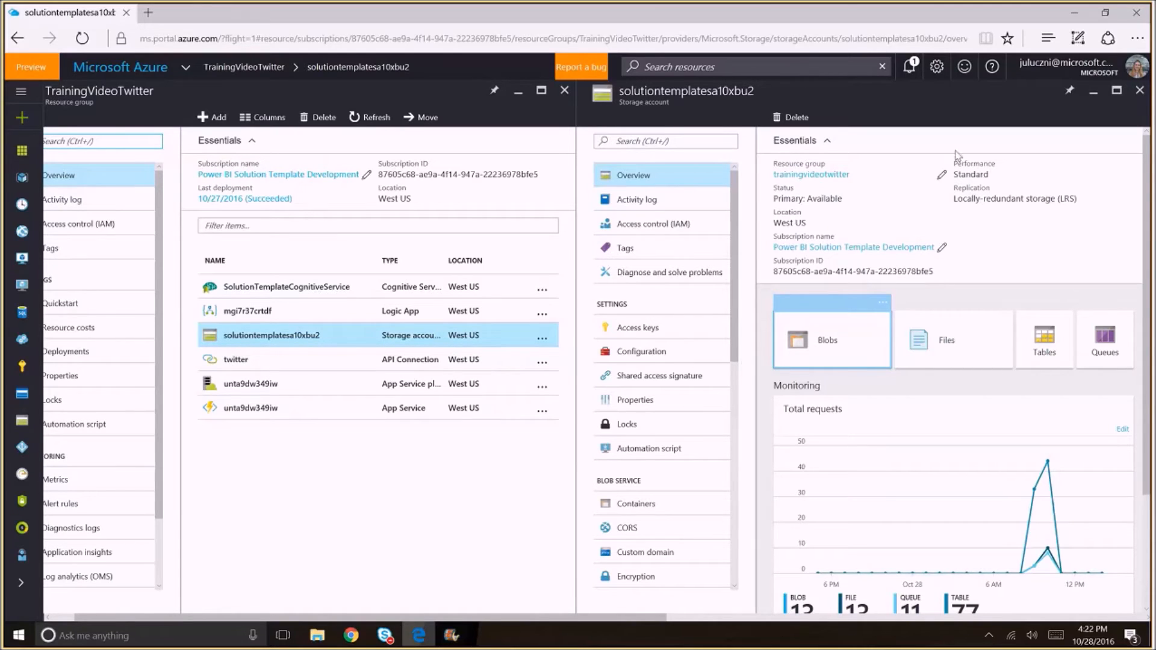
pyautogui.click(1139, 92)
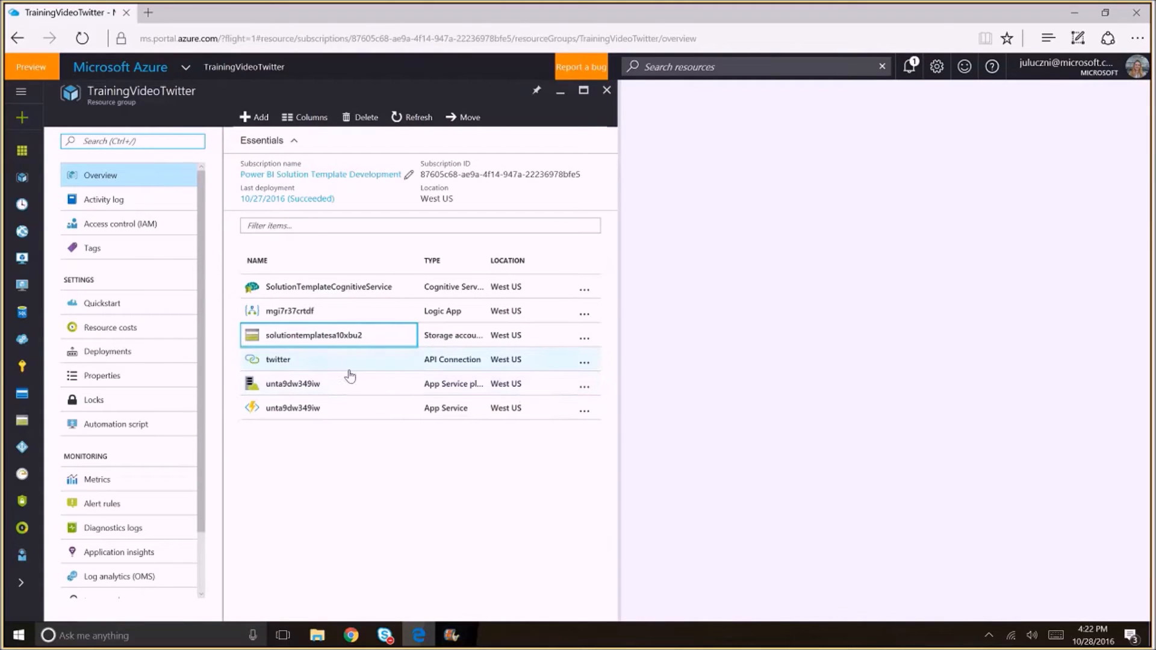
# - View the overview of the twitter API connection in the resource group, and close it
pyautogui.click(303, 362)
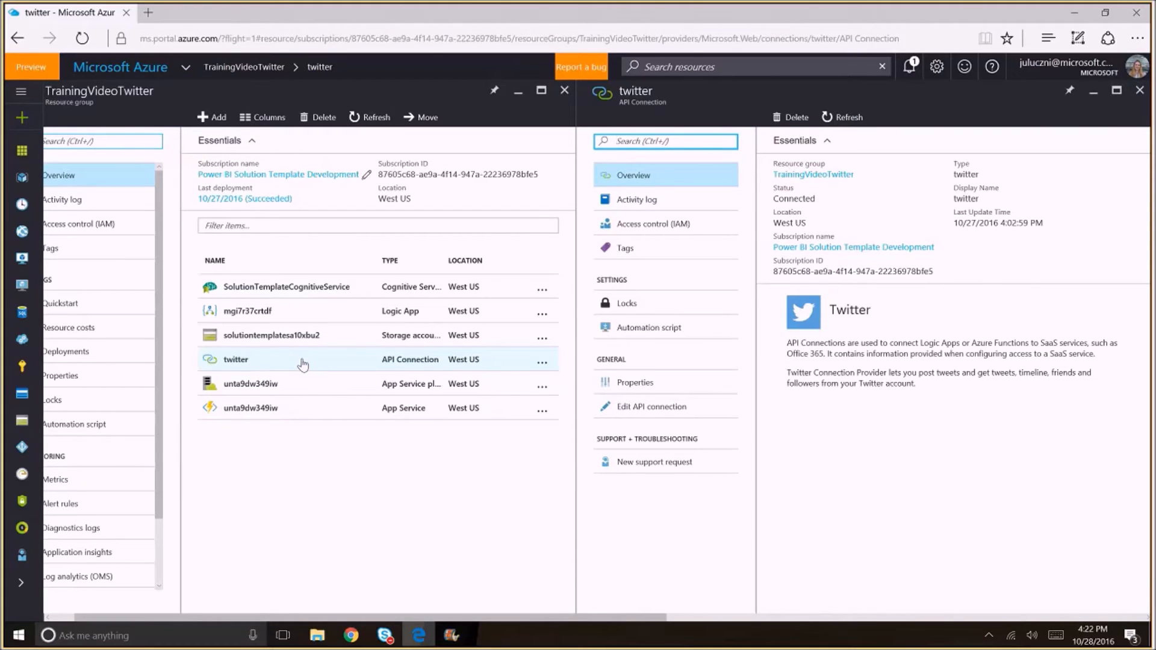
pyautogui.click(382, 369)
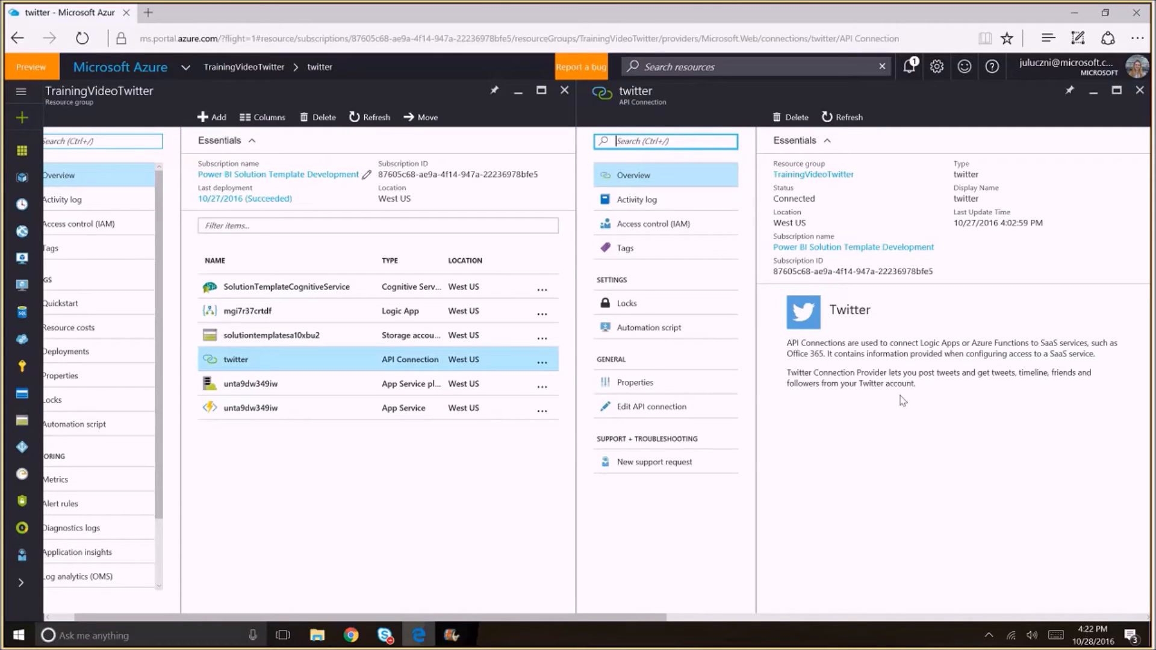
pyautogui.click(1140, 90)
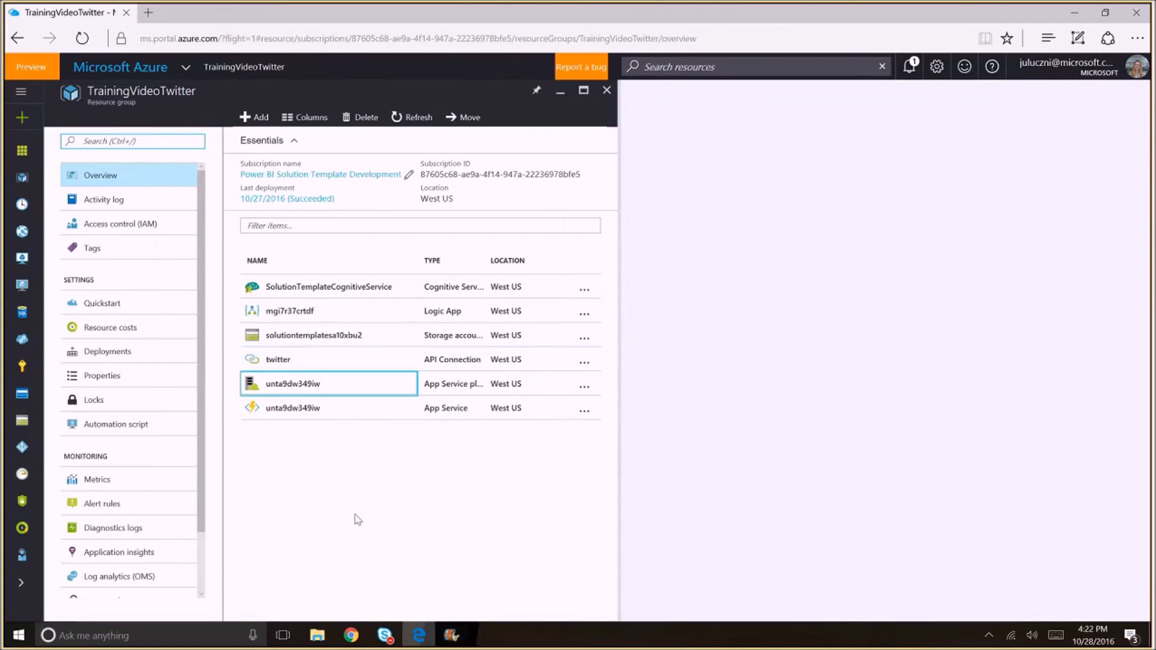
# - View the overview of the App Service plan in the resource group
pyautogui.click(338, 394)
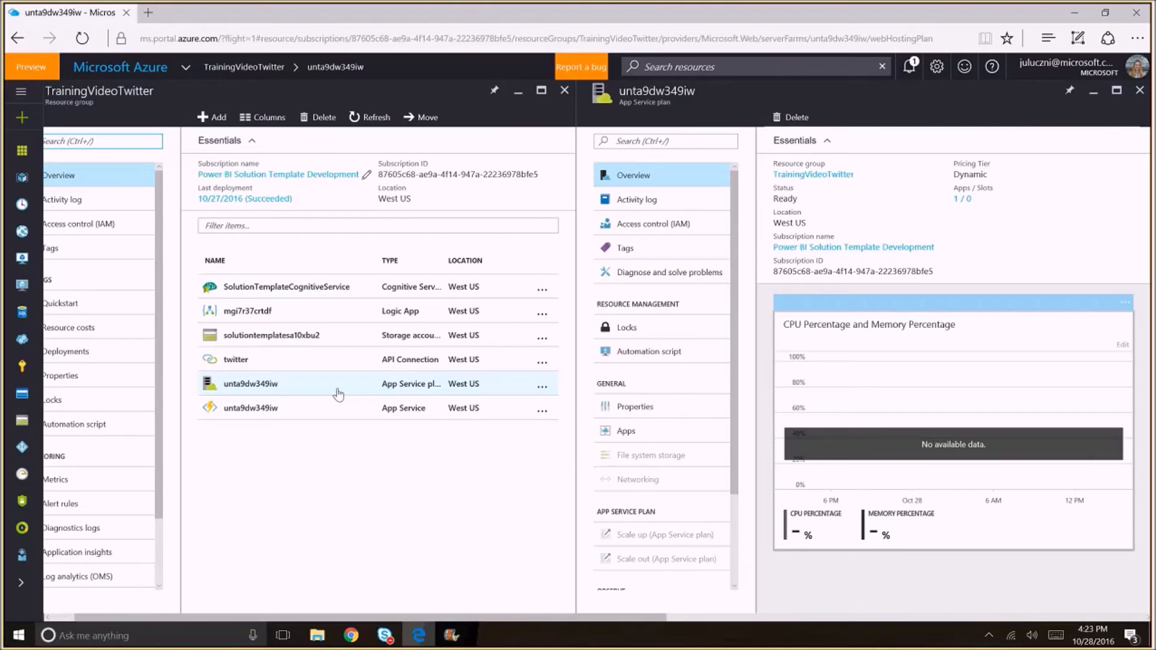
pyautogui.click(338, 392)
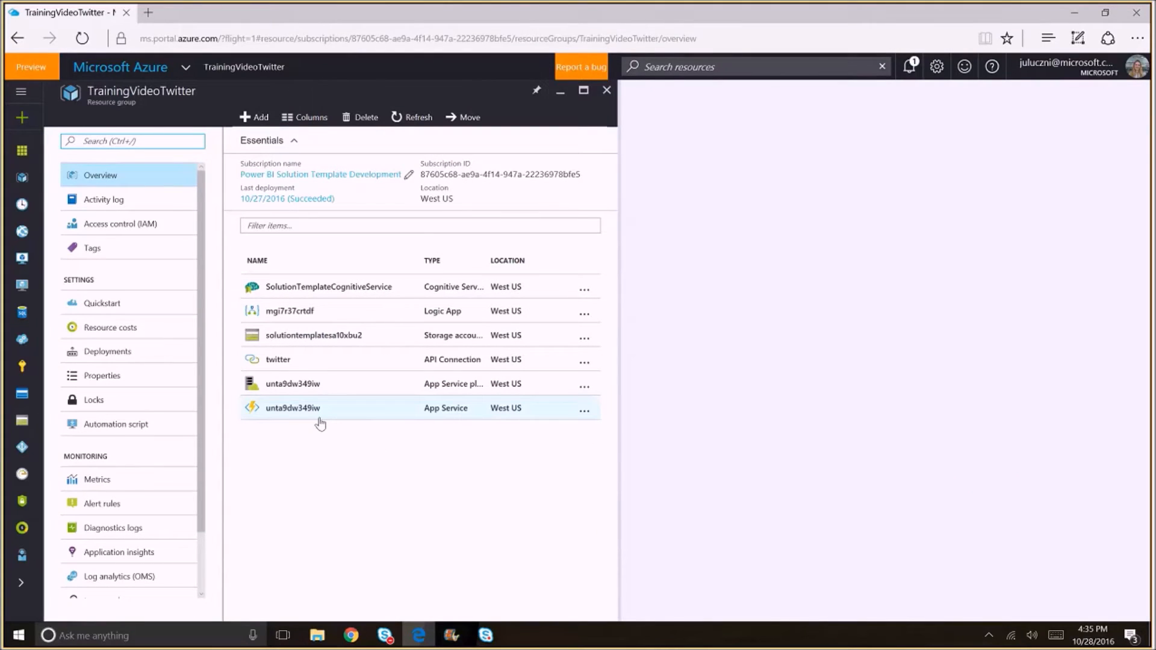
# - Open the resource group's function app and inspect the TweetProcessingFunction's code and its integration settings
pyautogui.click(288, 420)
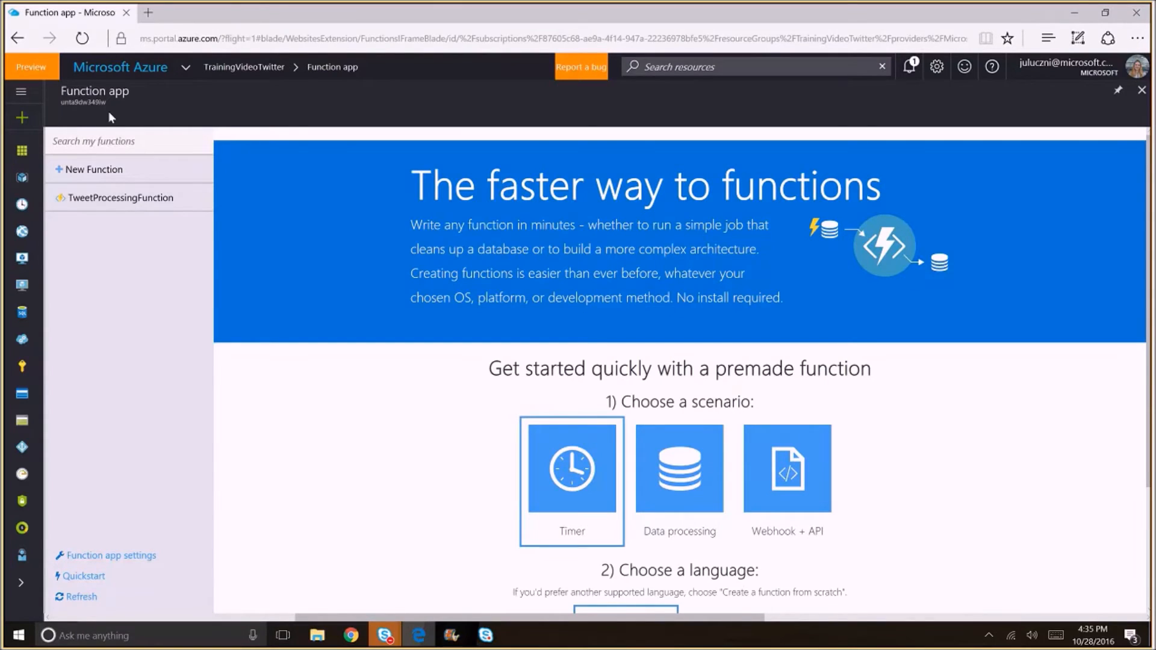
pyautogui.click(104, 201)
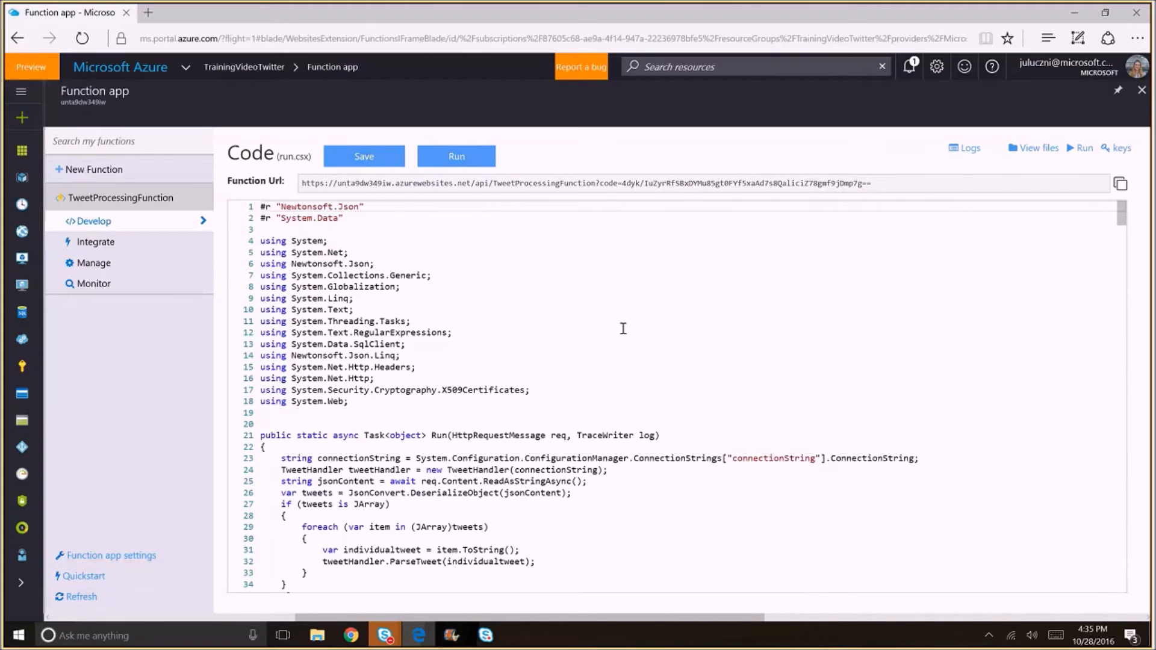
pyautogui.click(107, 249)
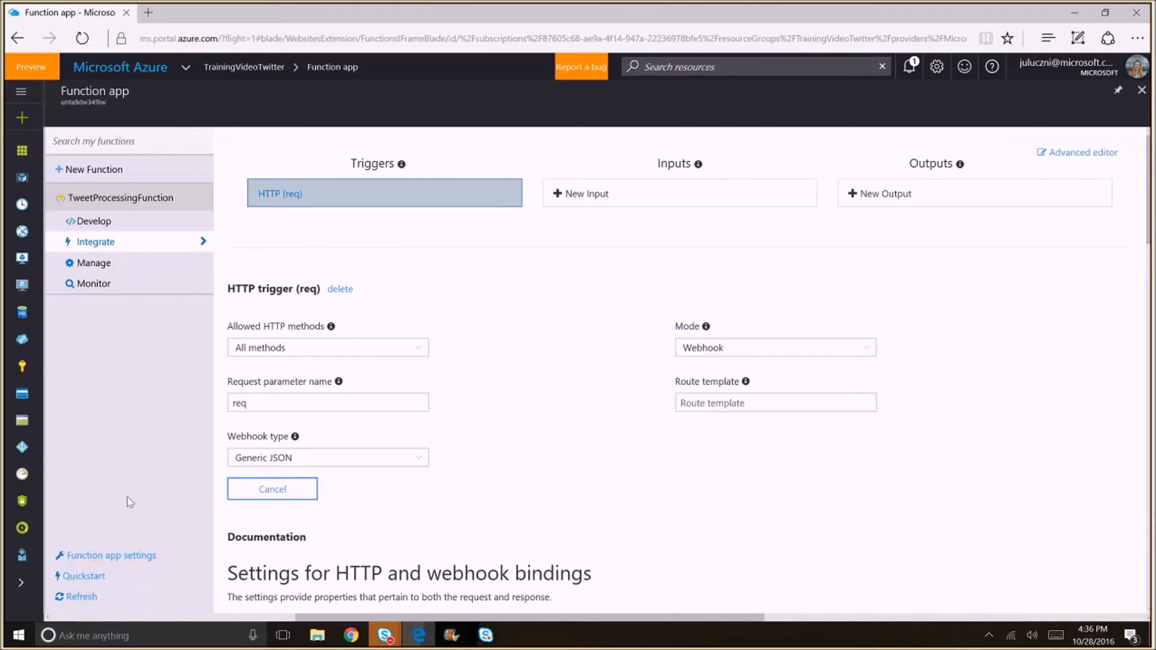
# - Review the function app settings and continue to the function app's App Service settings
pyautogui.click(144, 557)
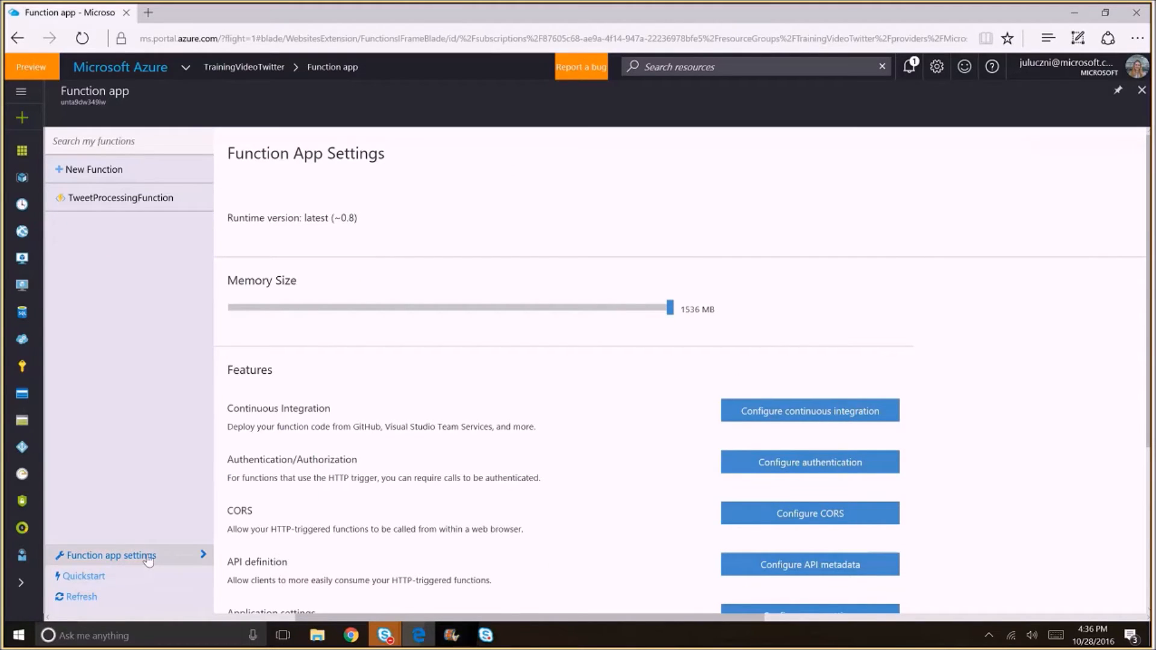
pyautogui.hscroll(2, 445, 407)
pyautogui.scroll(-3, 445, 408)
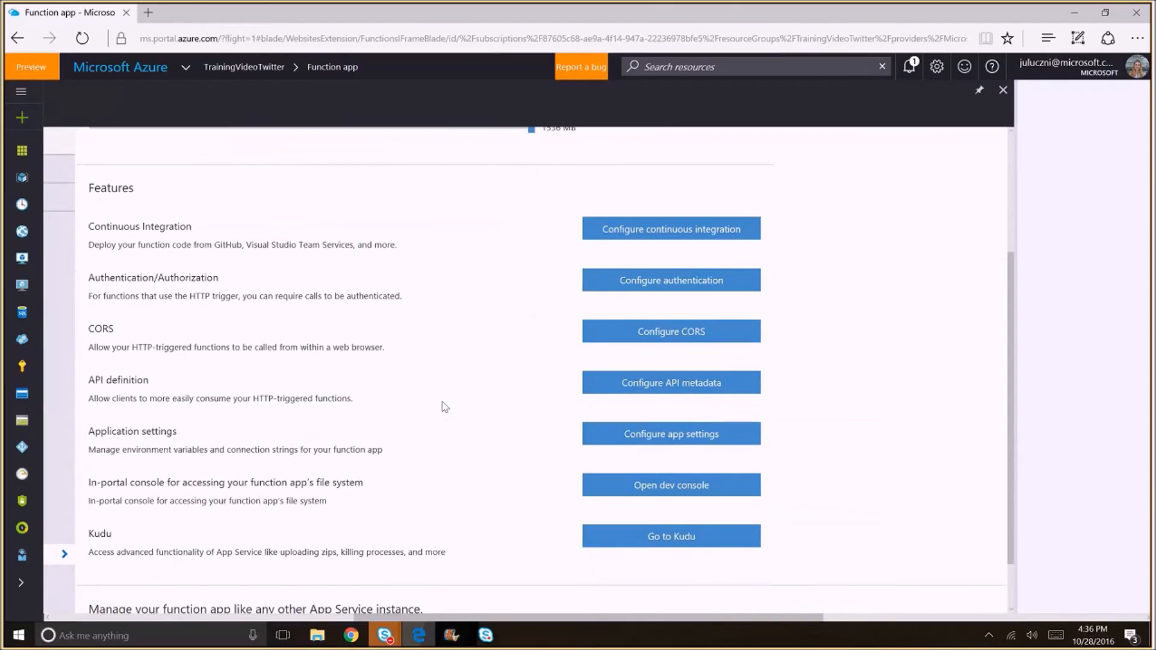
pyautogui.scroll(-1, 642, 442)
pyautogui.click(659, 579)
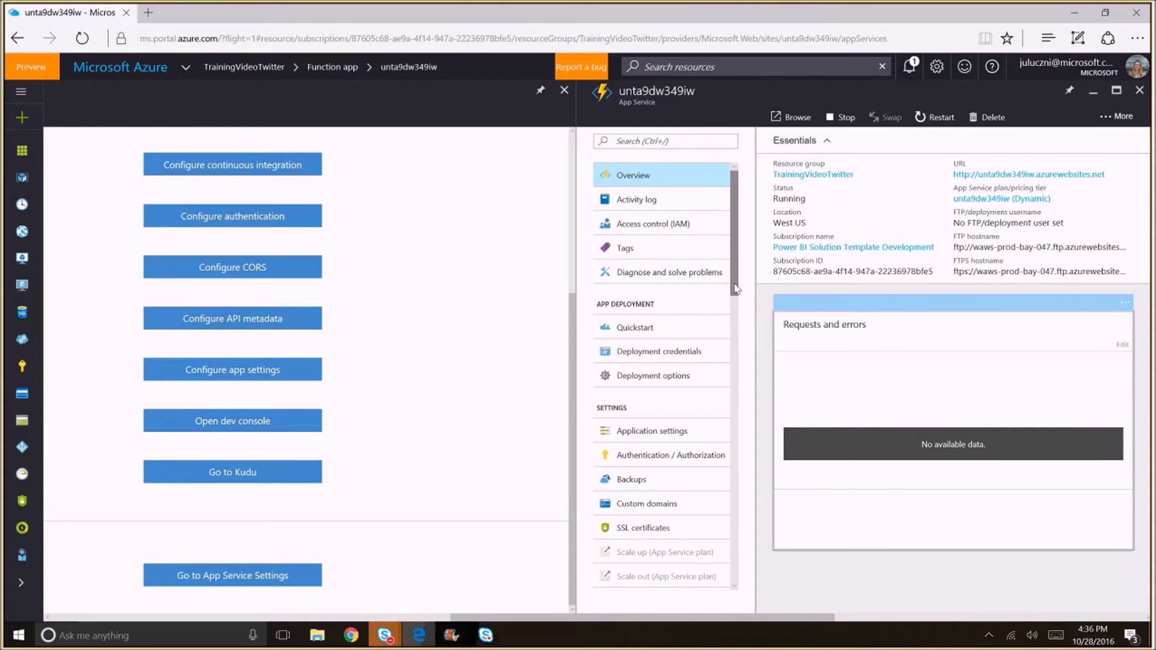
# - Open the App Service's application settings and examine the app settings and connection strings
pyautogui.scroll(-4, 701, 240)
pyautogui.scroll(4, 629, 345)
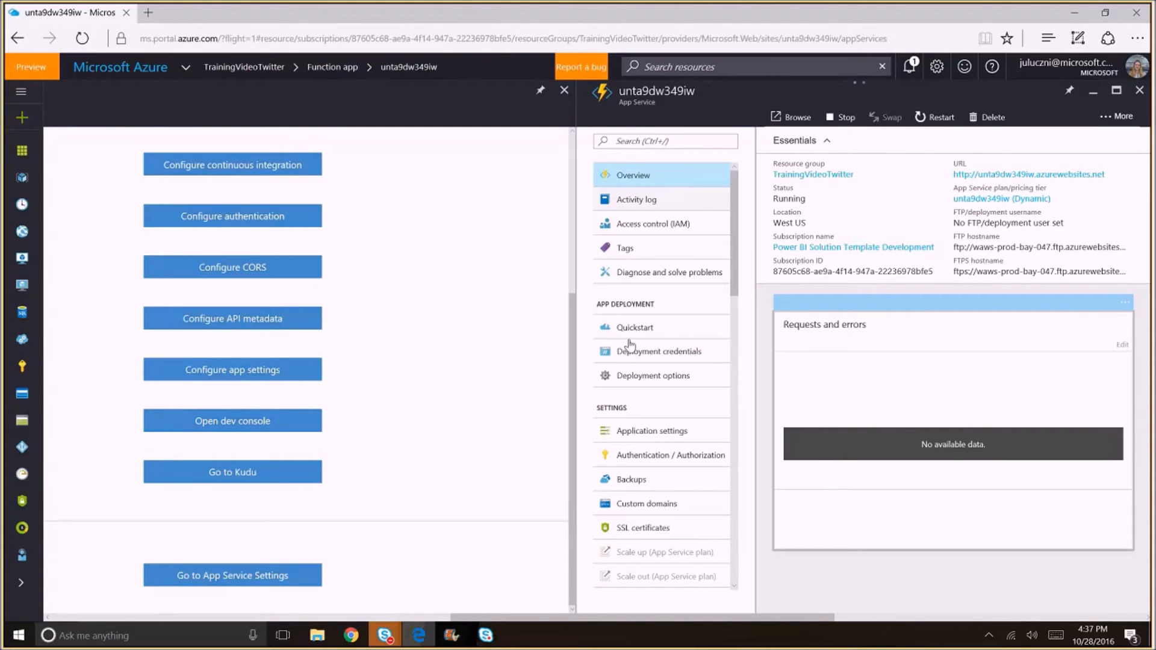
pyautogui.click(647, 432)
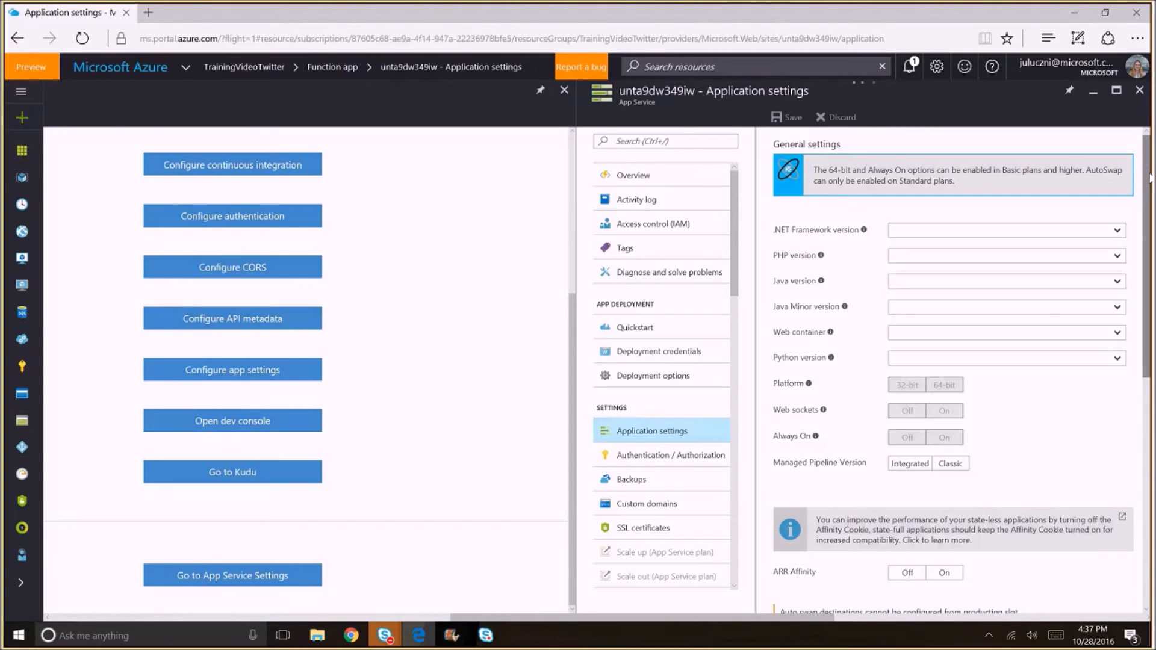
pyautogui.moveTo(1150, 178); pyautogui.dragTo(1147, 336)
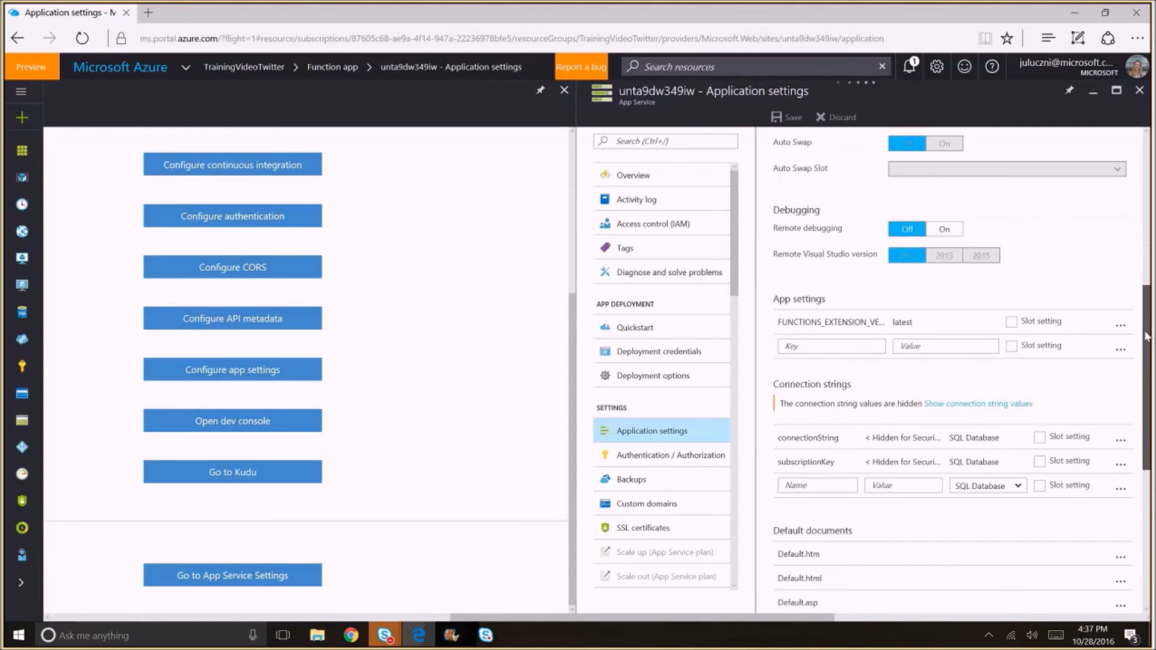
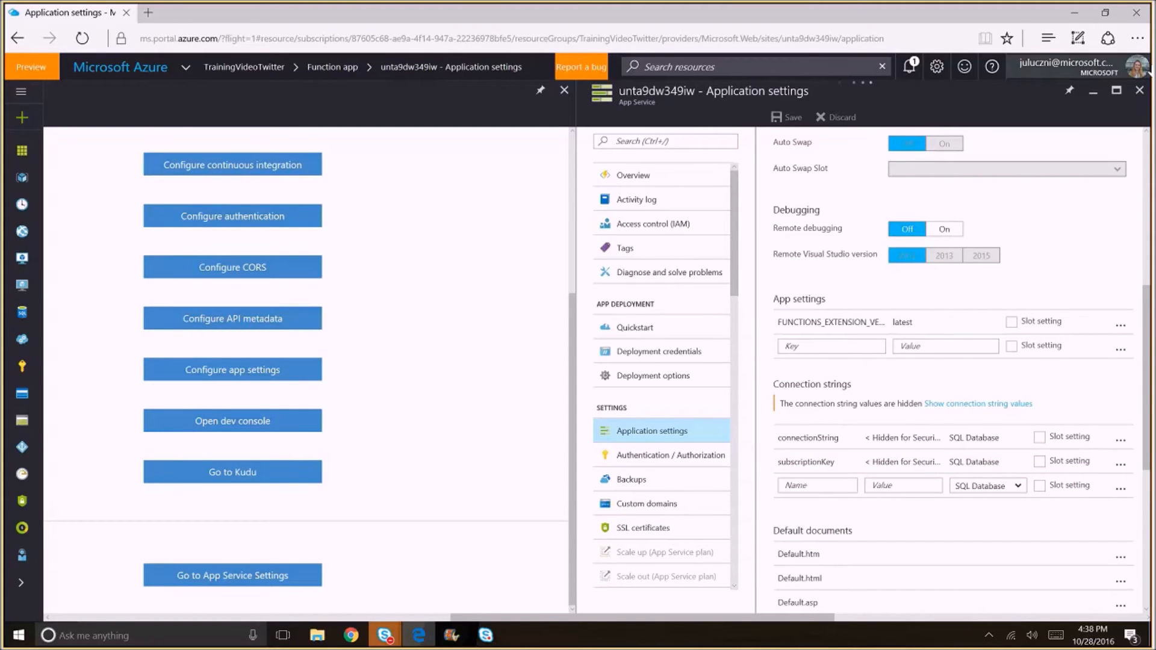
# - Close the application settings and function app, then reopen the function app from the resource group and open TweetProcessingFunction's code
pyautogui.click(1140, 94)
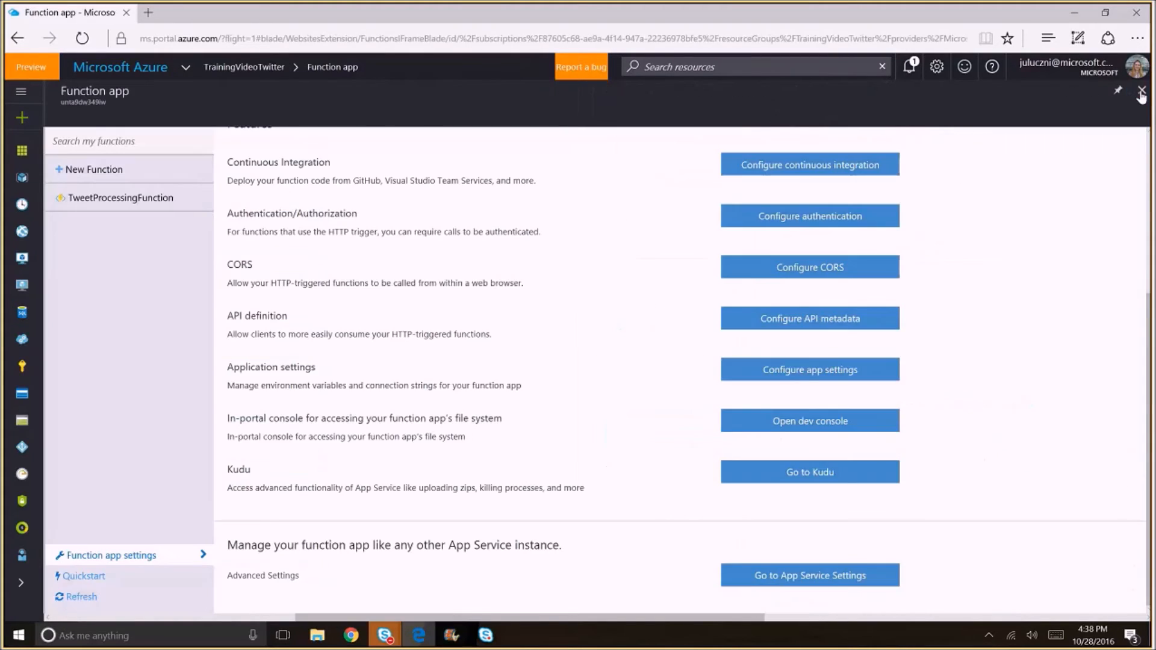
pyautogui.click(1141, 93)
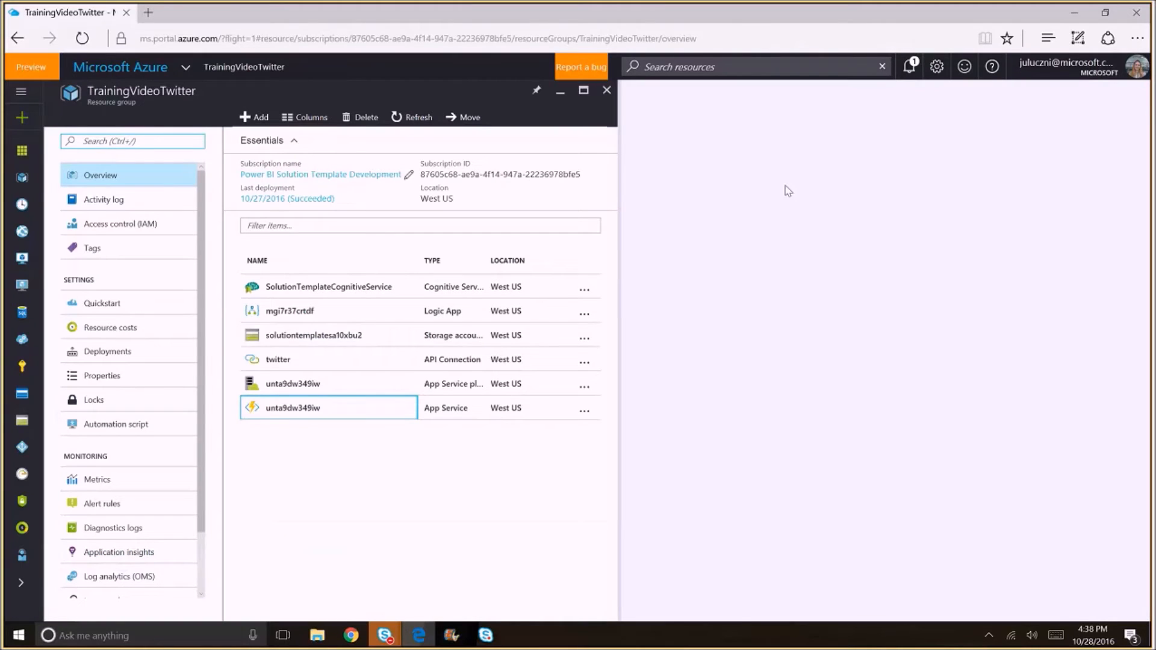
pyautogui.click(314, 414)
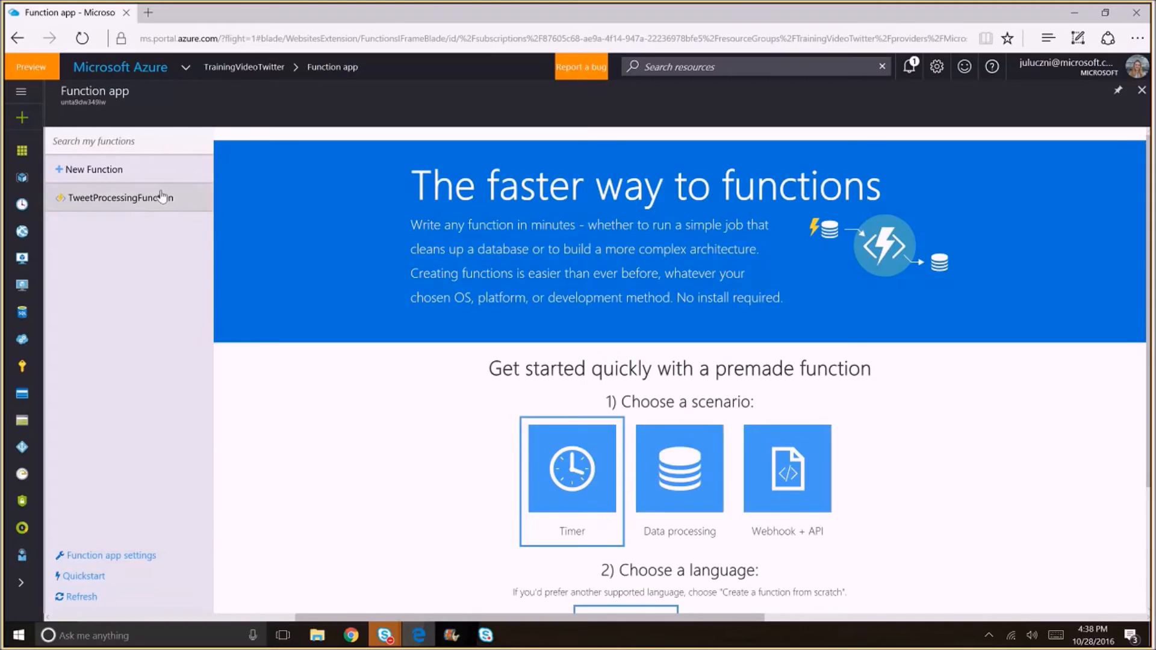
pyautogui.click(158, 199)
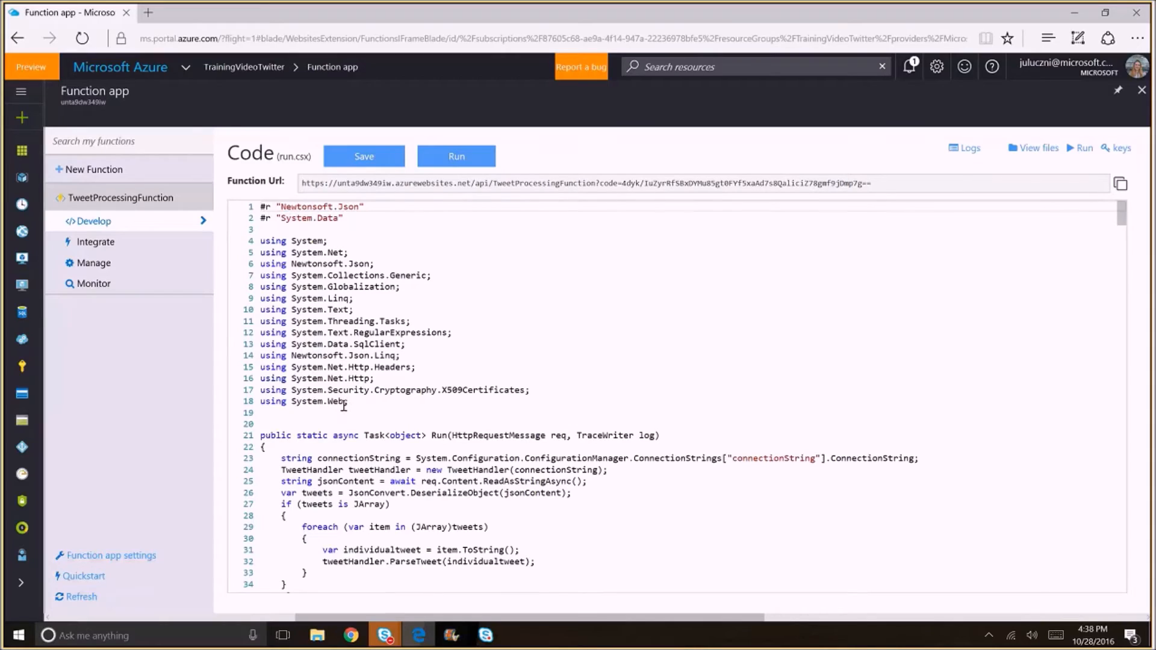
# - Examine the using directives and the Run method in TweetProcessingFunction's code, down to the start of the TweetHandler class
pyautogui.click(407, 322)
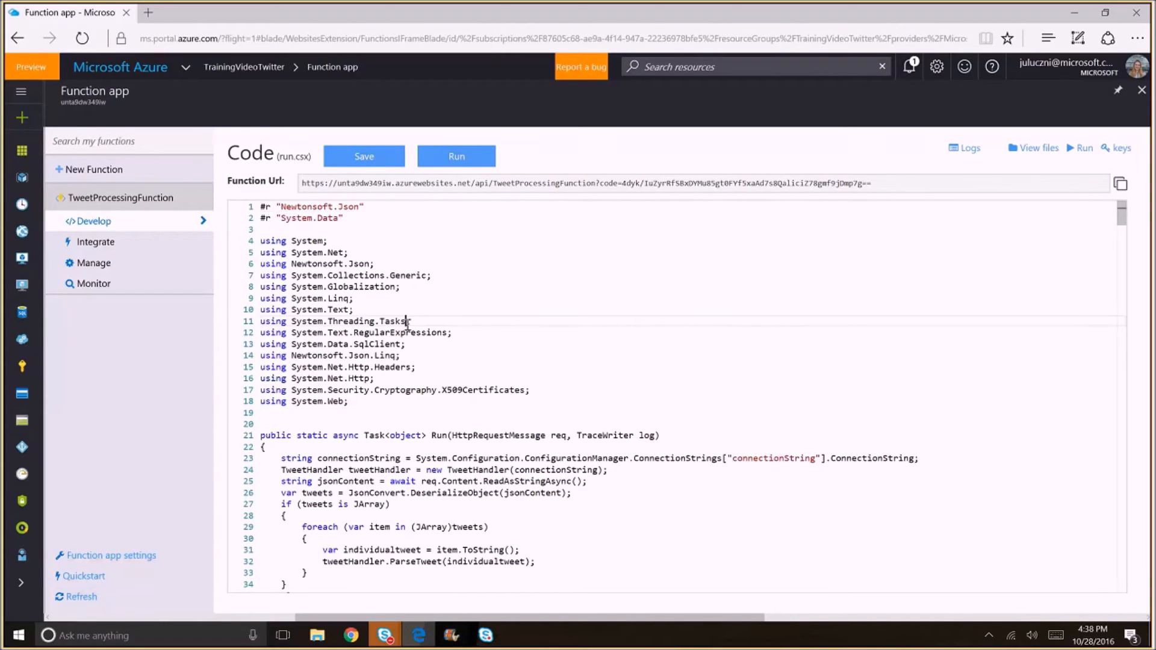
pyautogui.press('Down')
pyautogui.press('Down')
pyautogui.press('Down')
pyautogui.press('Down')
pyautogui.press('Down')
pyautogui.press('Down')
pyautogui.press('Down')
pyautogui.press('Down')
pyautogui.press('Down')
pyautogui.press('Down')
pyautogui.press('Down')
pyautogui.press('Down')
pyautogui.press('Down')
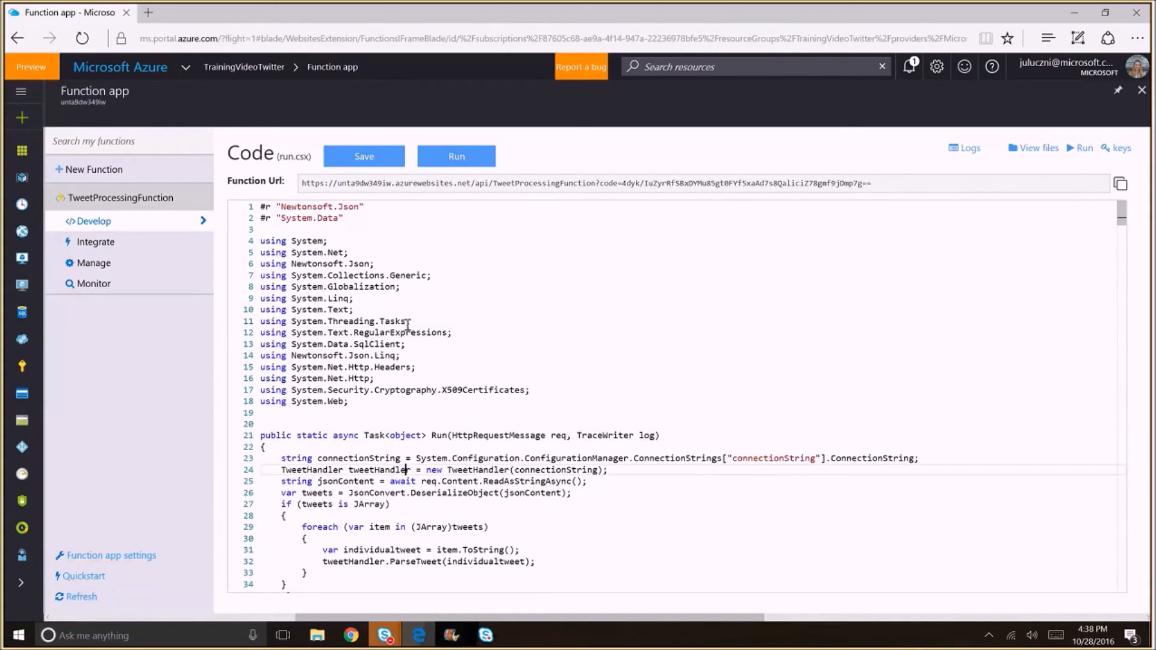
pyautogui.press('Down')
pyautogui.press('Down')
pyautogui.press('Down')
pyautogui.press('Down')
pyautogui.press('Down')
pyautogui.press('Down')
pyautogui.press('Down')
pyautogui.press('Down')
pyautogui.press('Down')
pyautogui.press('Down')
pyautogui.press('Down')
pyautogui.press('Down')
pyautogui.press('Down')
pyautogui.press('Down')
pyautogui.press('Down')
pyautogui.press('Down')
pyautogui.press('Down')
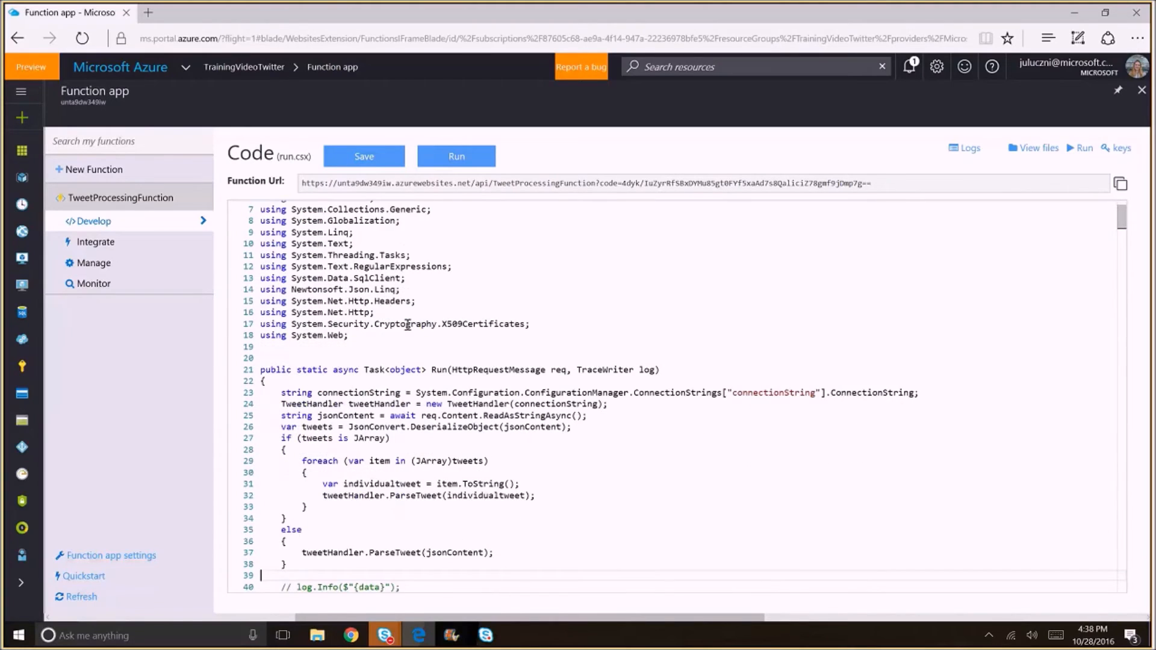
pyautogui.press('Down')
pyautogui.press('Down')
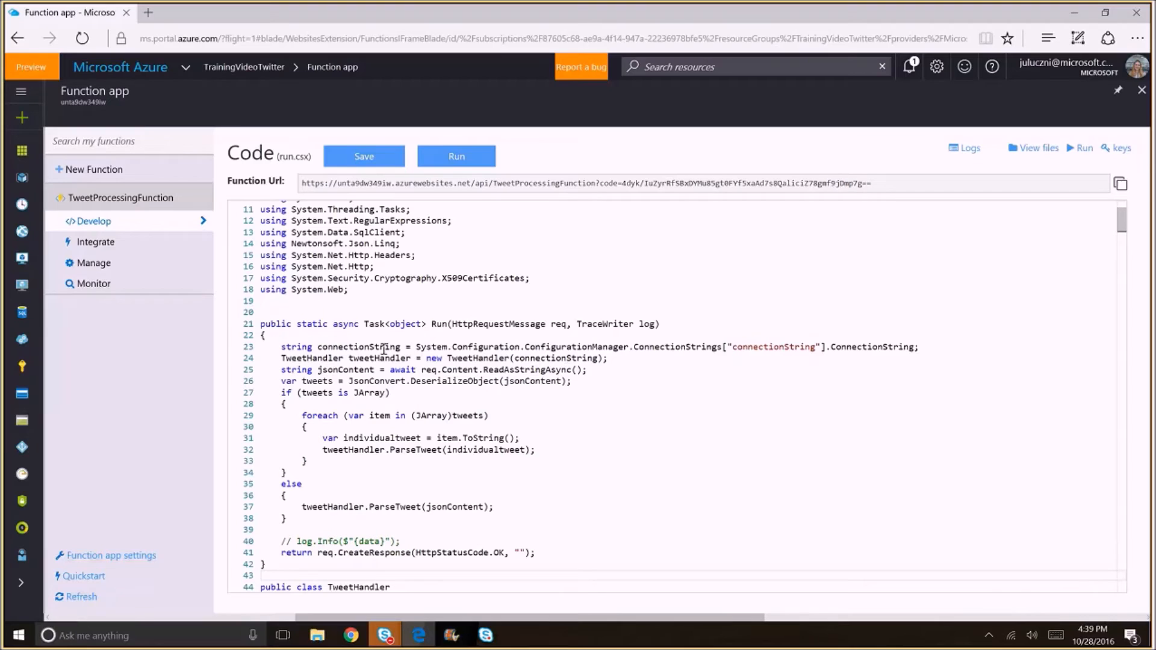
# - Examine the TweetHandler class's constructor and its dictionaries for the SQL tables, from originalTweets to authorMentionGraph
pyautogui.moveTo(1122, 224); pyautogui.dragTo(1123, 242)
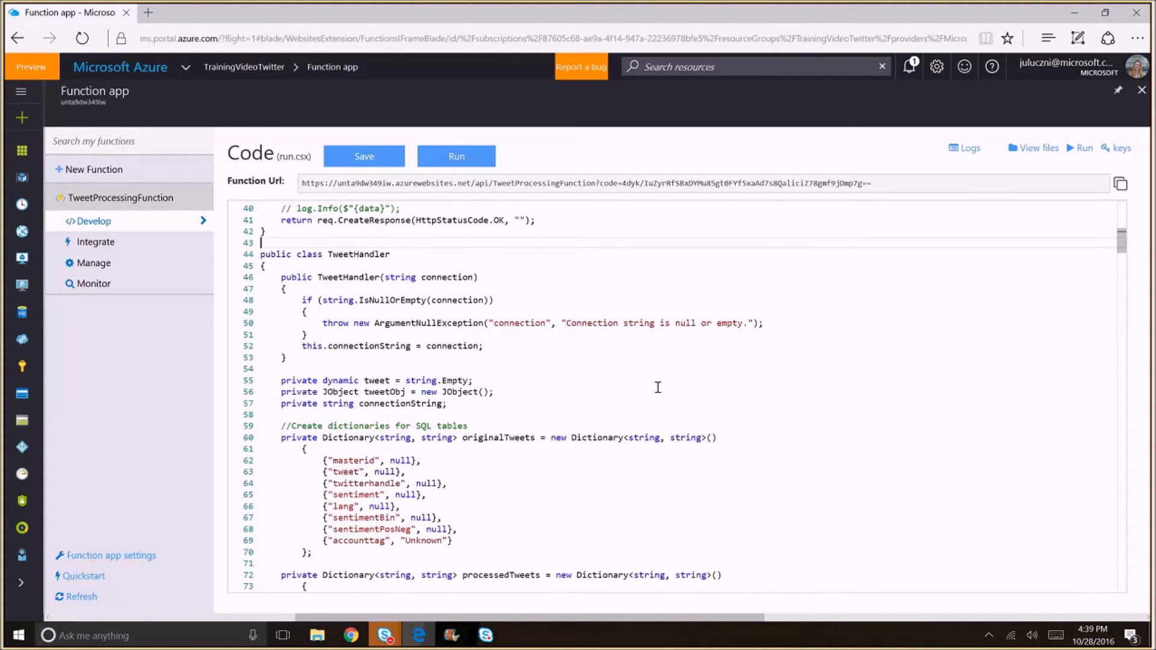
pyautogui.moveTo(1123, 243); pyautogui.dragTo(1126, 258)
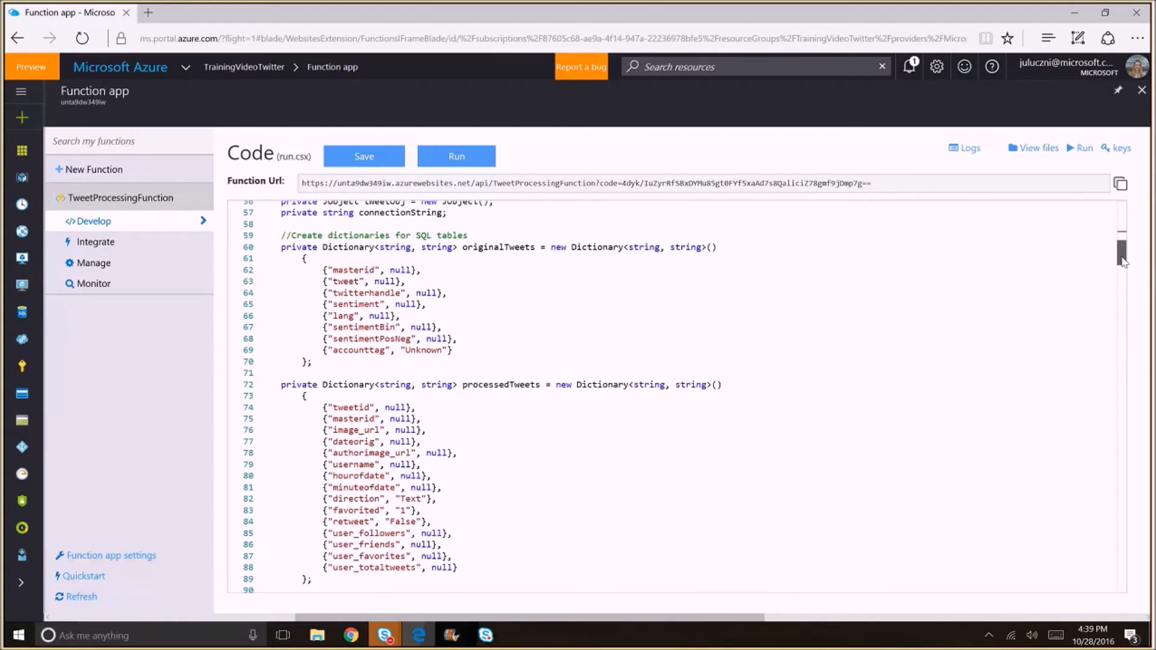
pyautogui.moveTo(1122, 258); pyautogui.dragTo(1123, 264)
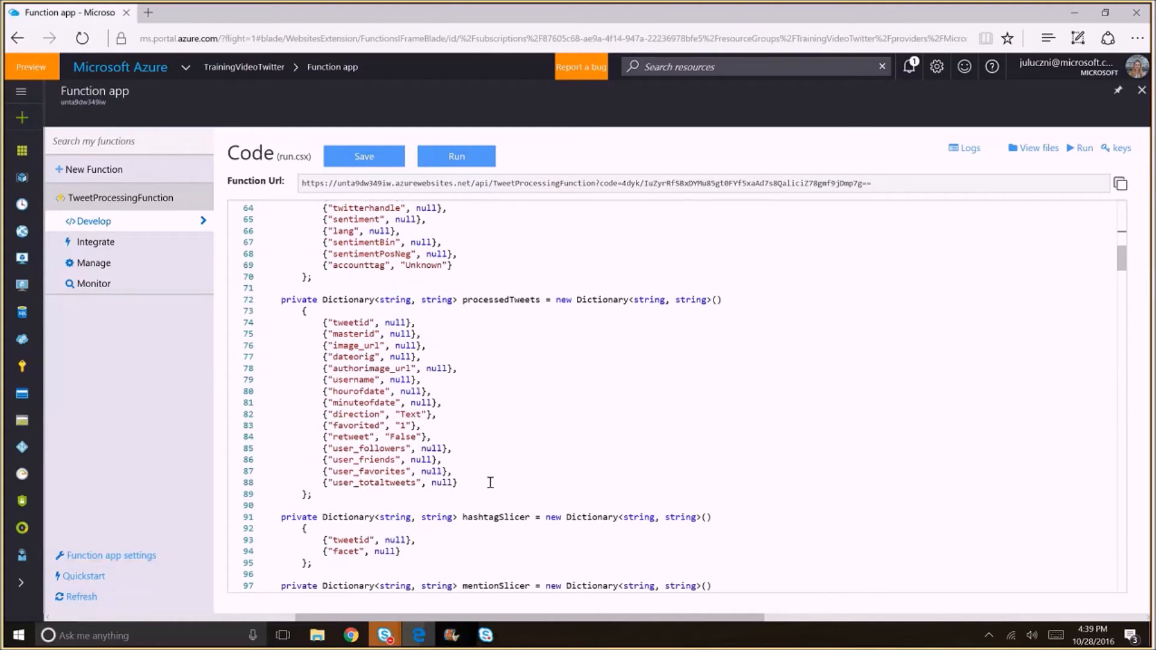
pyautogui.moveTo(1123, 258); pyautogui.dragTo(1122, 269)
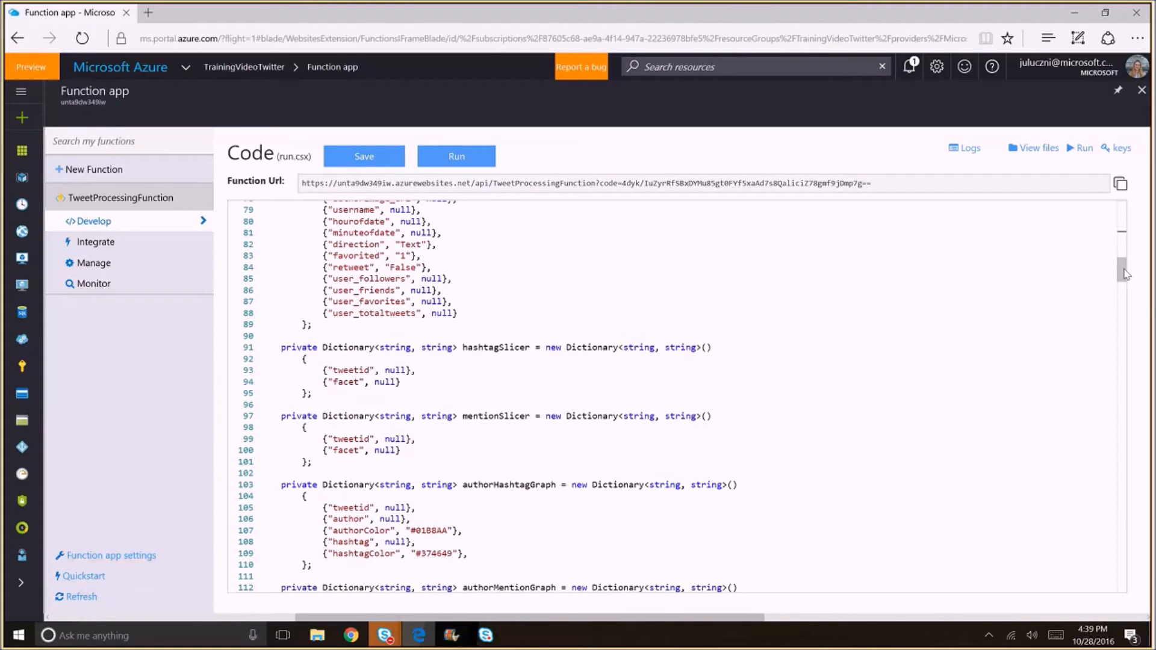
pyautogui.moveTo(1122, 270); pyautogui.dragTo(1123, 277)
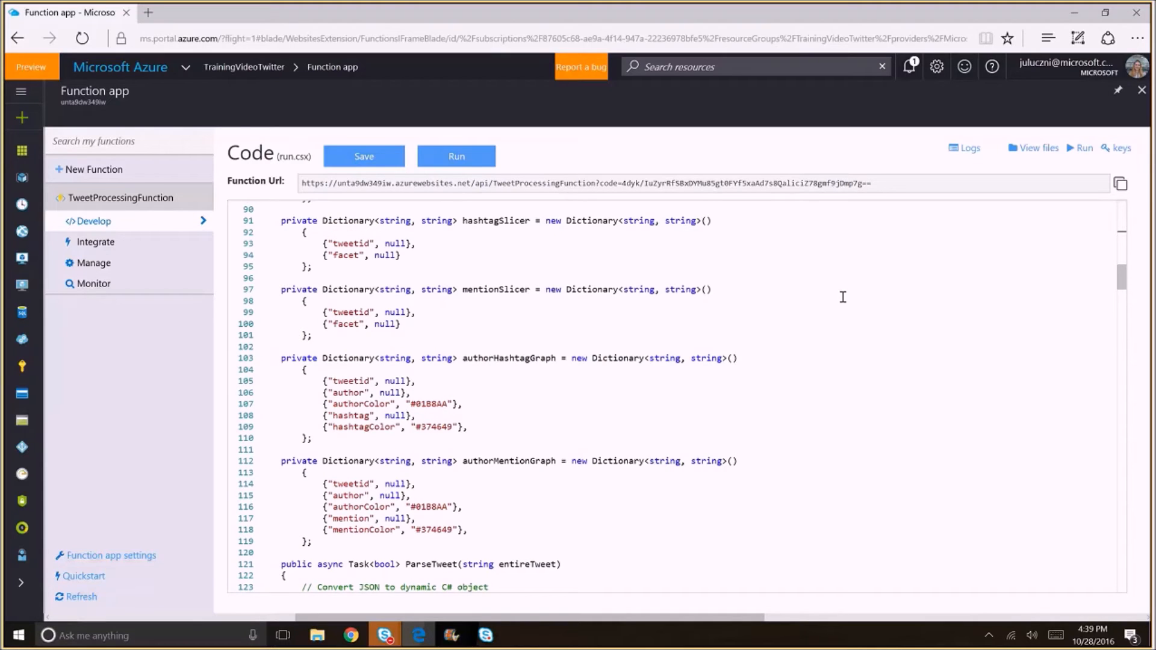
# - Review the ParseTweet method's Twitter handle lookup and sentiment analysis section, highlighting the MakeSentimentRequest call
pyautogui.moveTo(1122, 283); pyautogui.dragTo(1125, 308)
pyautogui.scroll(1, 715, 218)
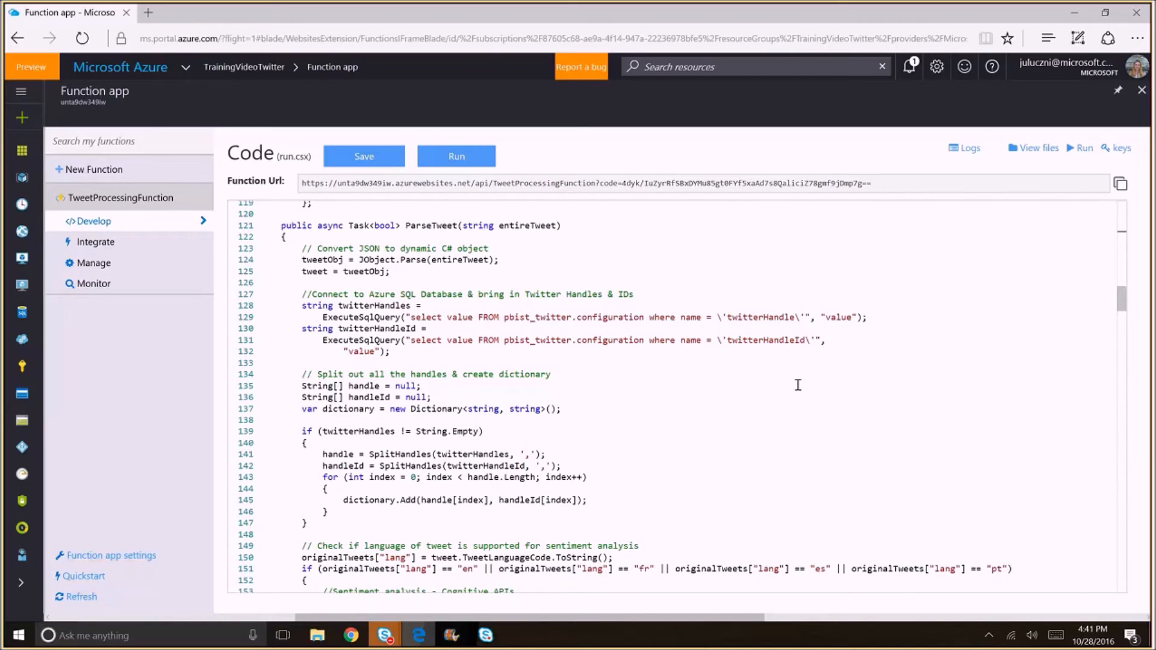
pyautogui.scroll(-2, 798, 386)
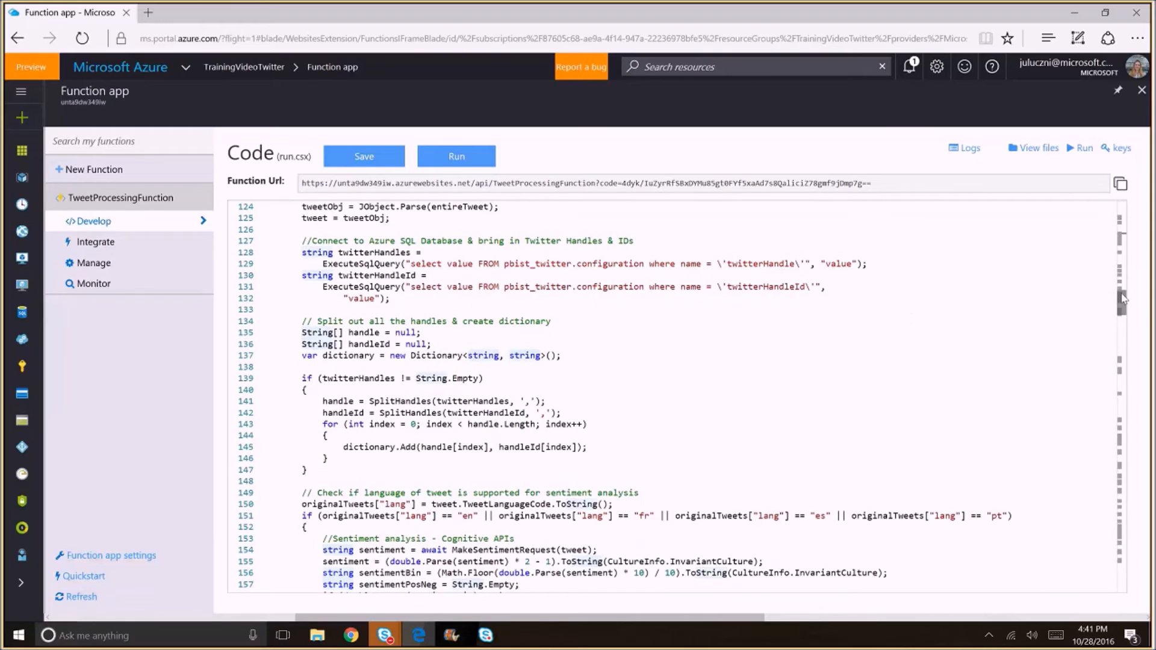
pyautogui.scroll(-2, 1122, 304)
pyautogui.scroll(-4, 1122, 304)
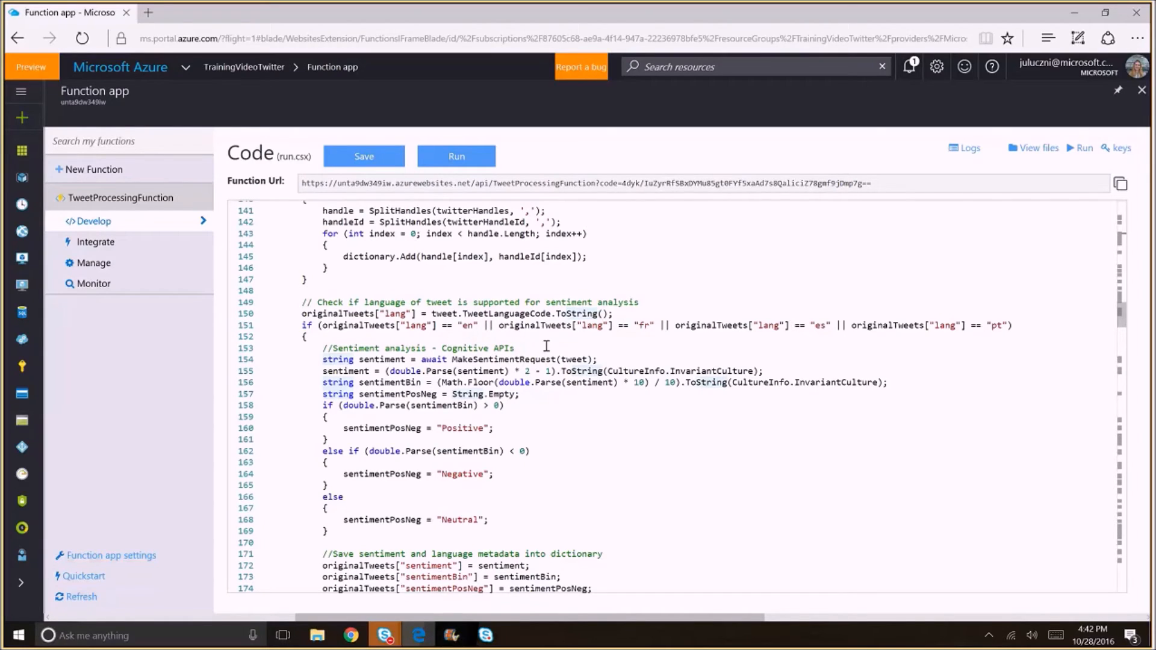
pyautogui.moveTo(453, 360); pyautogui.dragTo(546, 357)
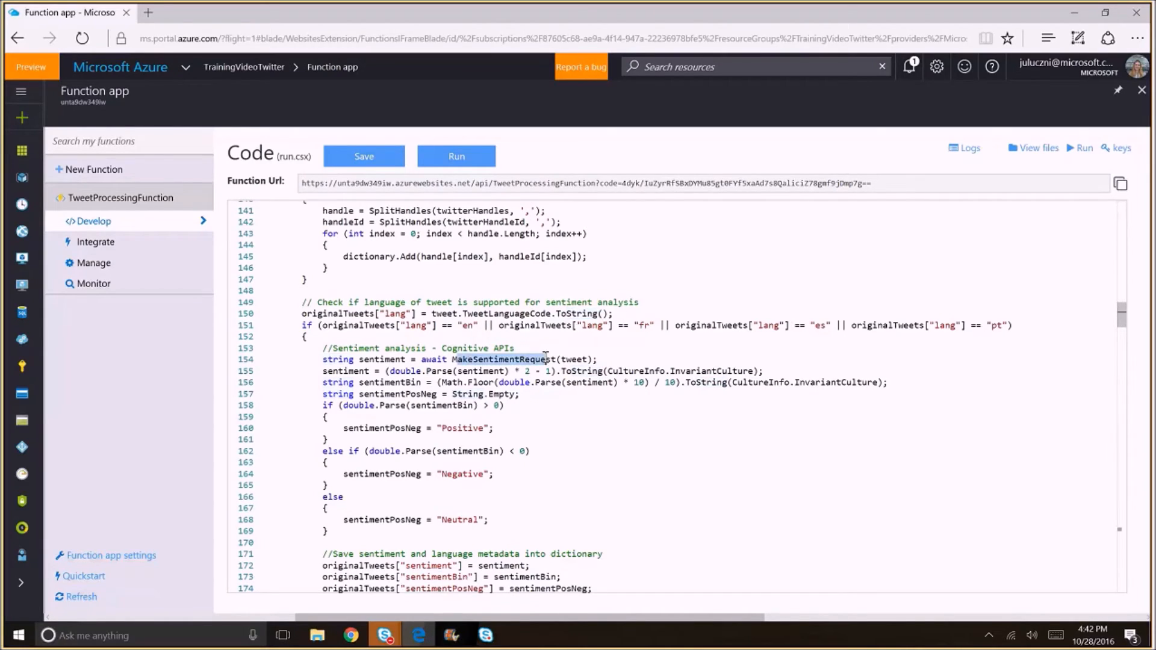
pyautogui.click(547, 359)
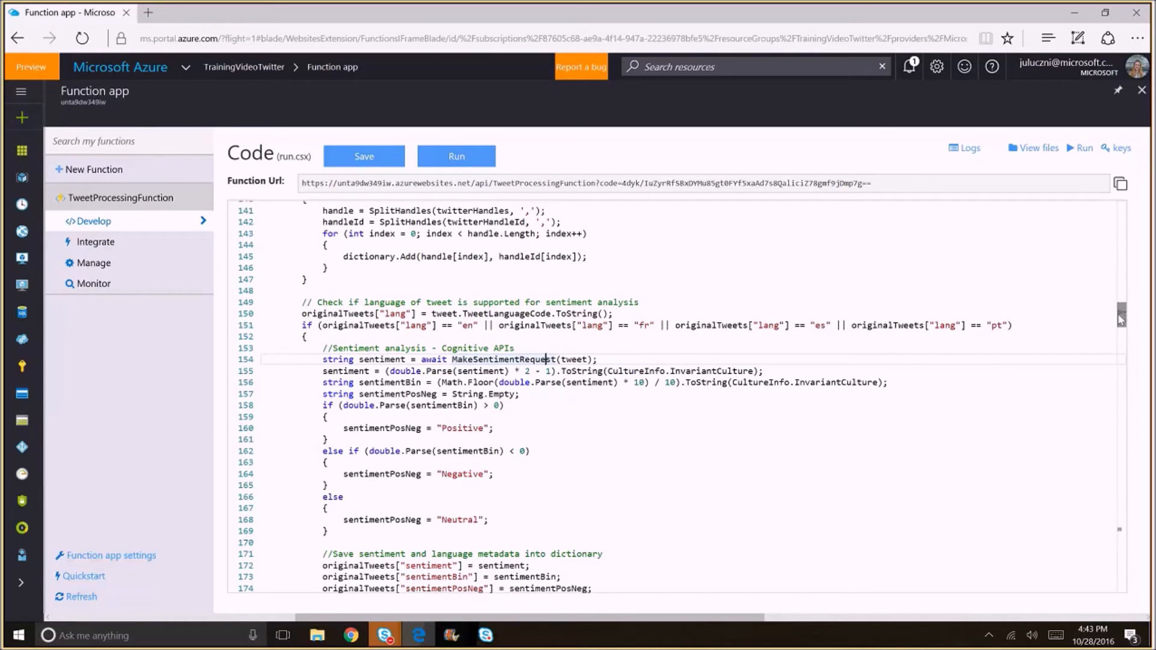
# - Examine the code that saves sentiment metadata and works out the tweet direction for retweets and original tweets
pyautogui.moveTo(1122, 316); pyautogui.dragTo(1124, 340)
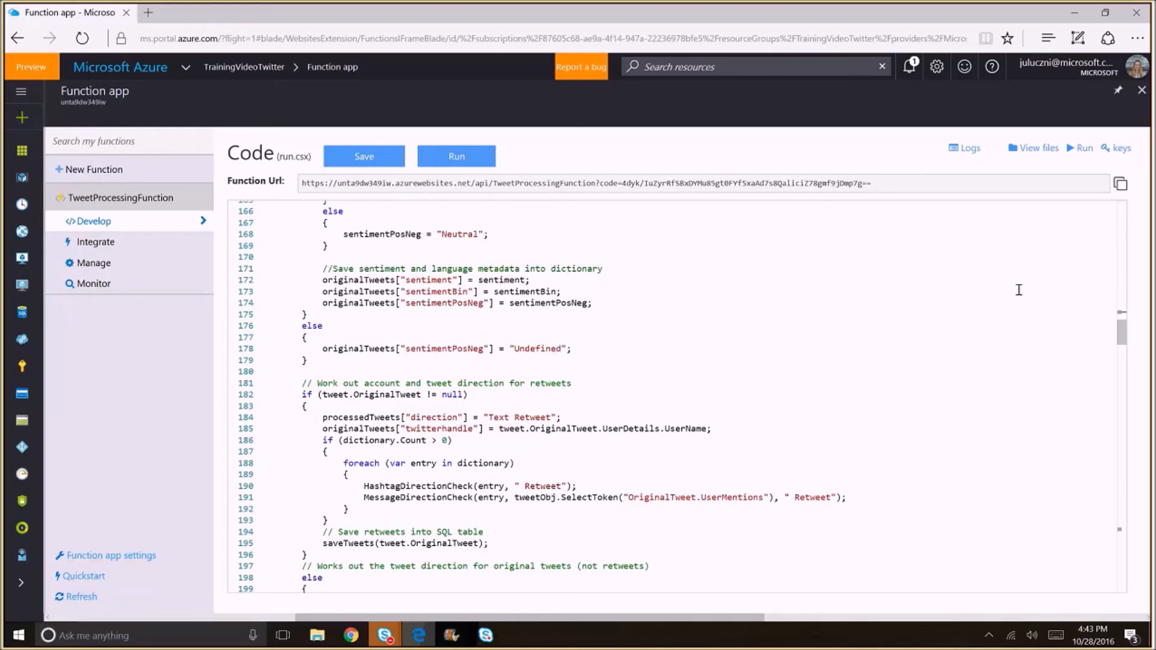
pyautogui.moveTo(1122, 331); pyautogui.dragTo(1122, 343)
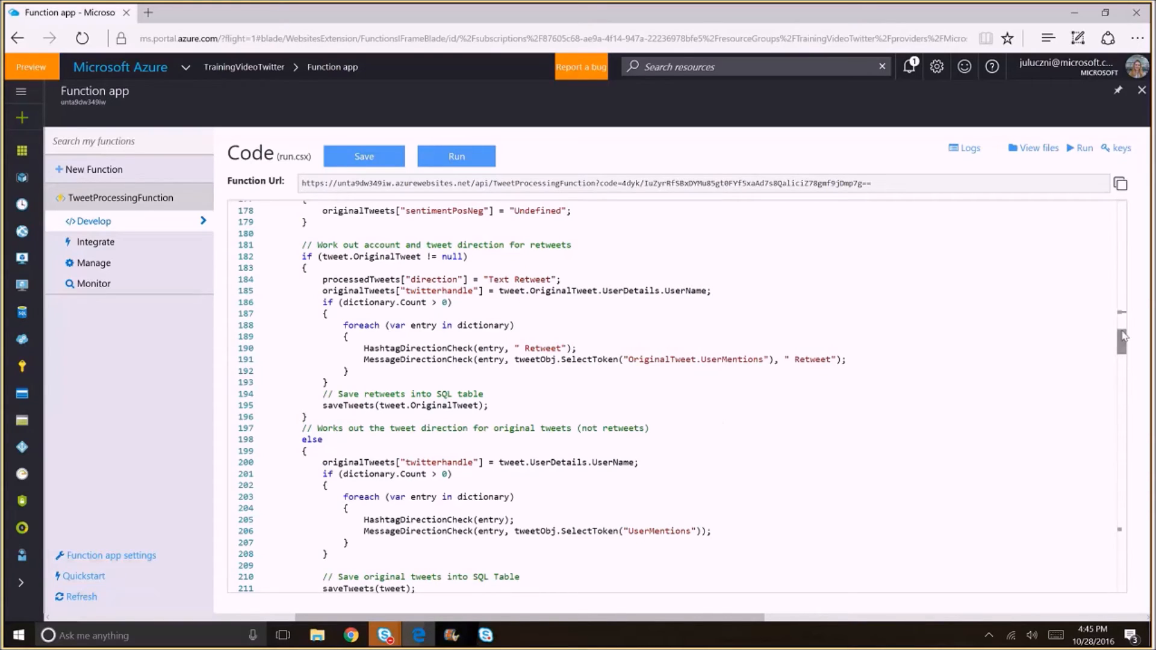
pyautogui.moveTo(1123, 336); pyautogui.dragTo(1124, 343)
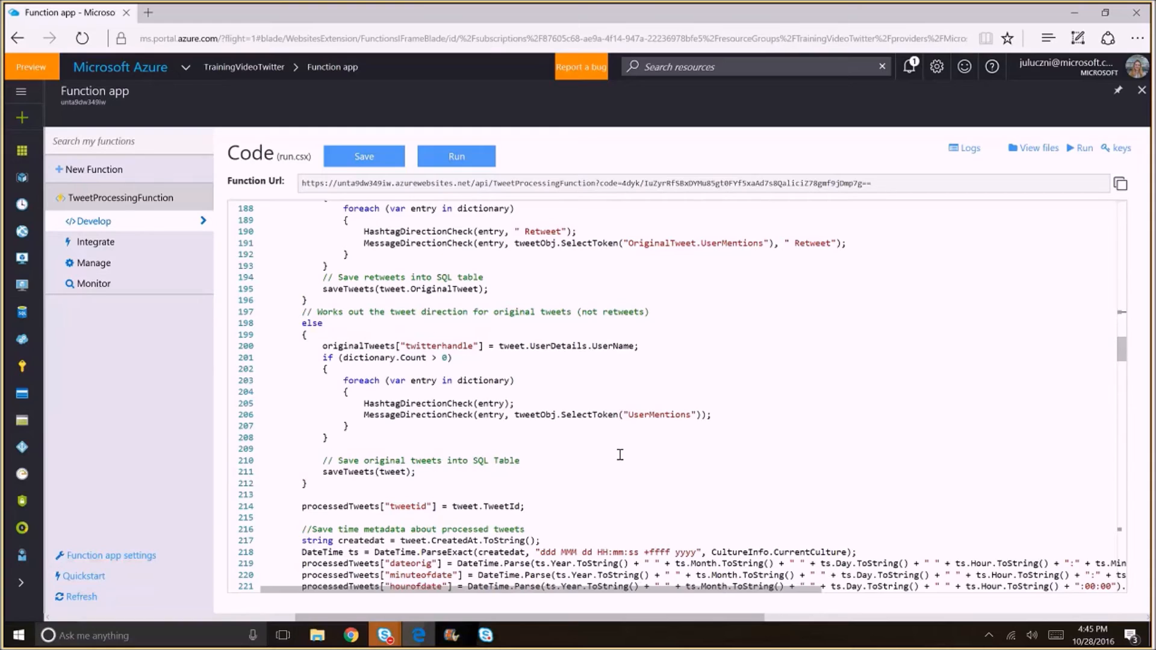
# - Review the code that saves processed tweet metadata into SQL and populates the hashtag and mention tables
pyautogui.moveTo(1123, 357); pyautogui.dragTo(1124, 366)
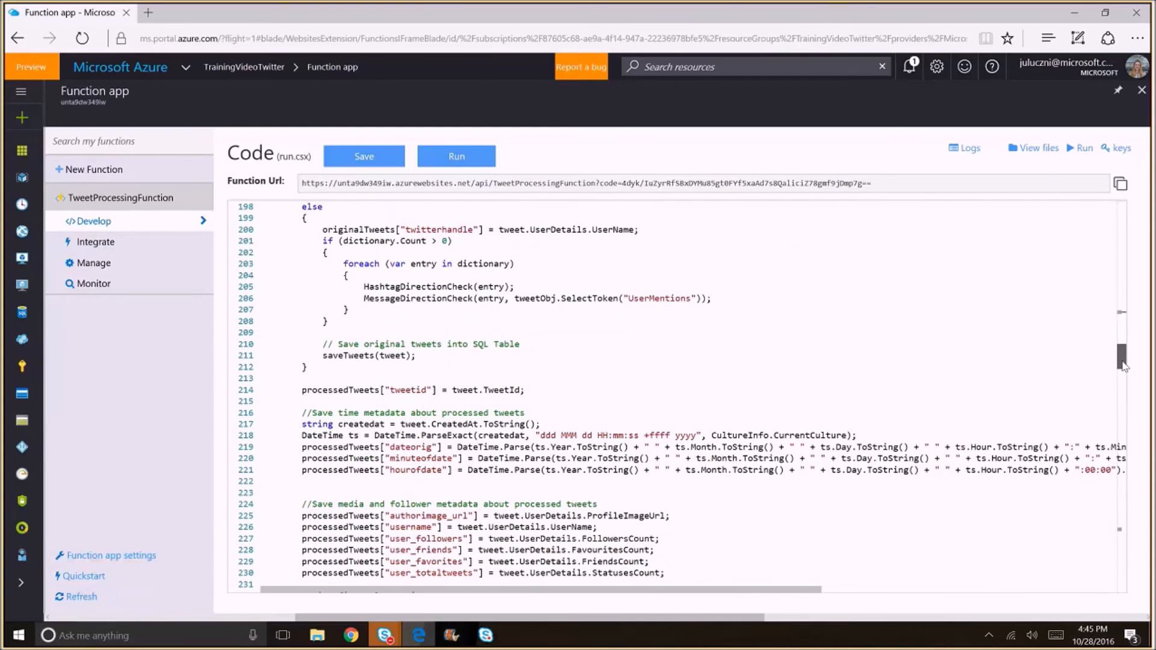
pyautogui.scroll(-2, 792, 206)
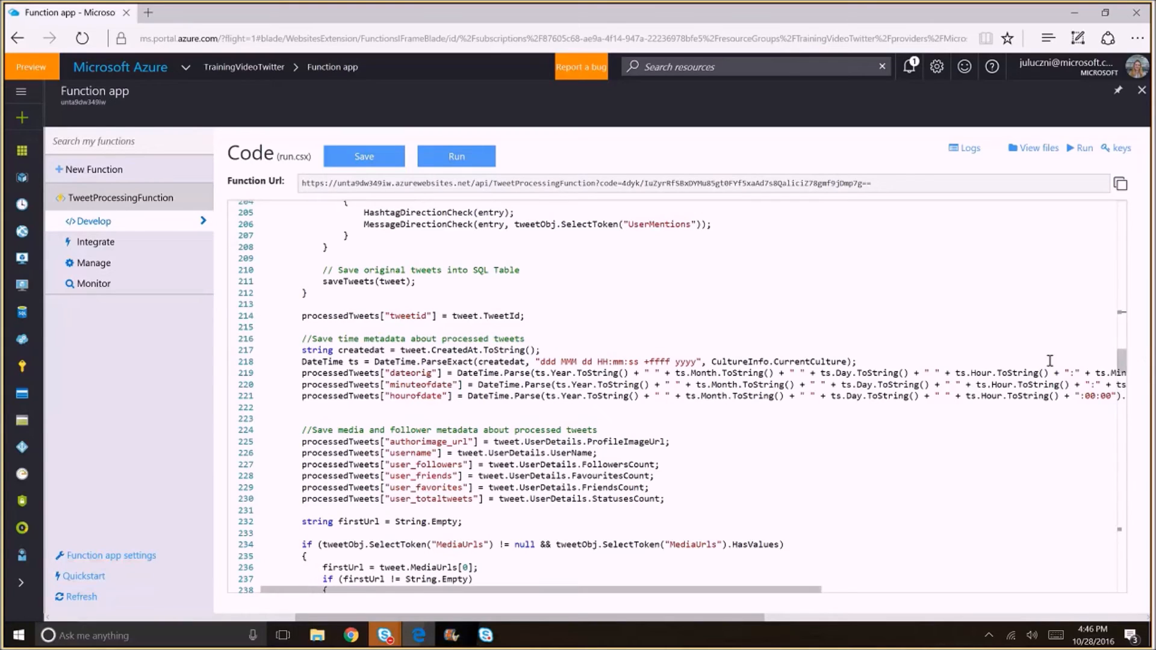
pyautogui.moveTo(1119, 361); pyautogui.dragTo(1123, 381)
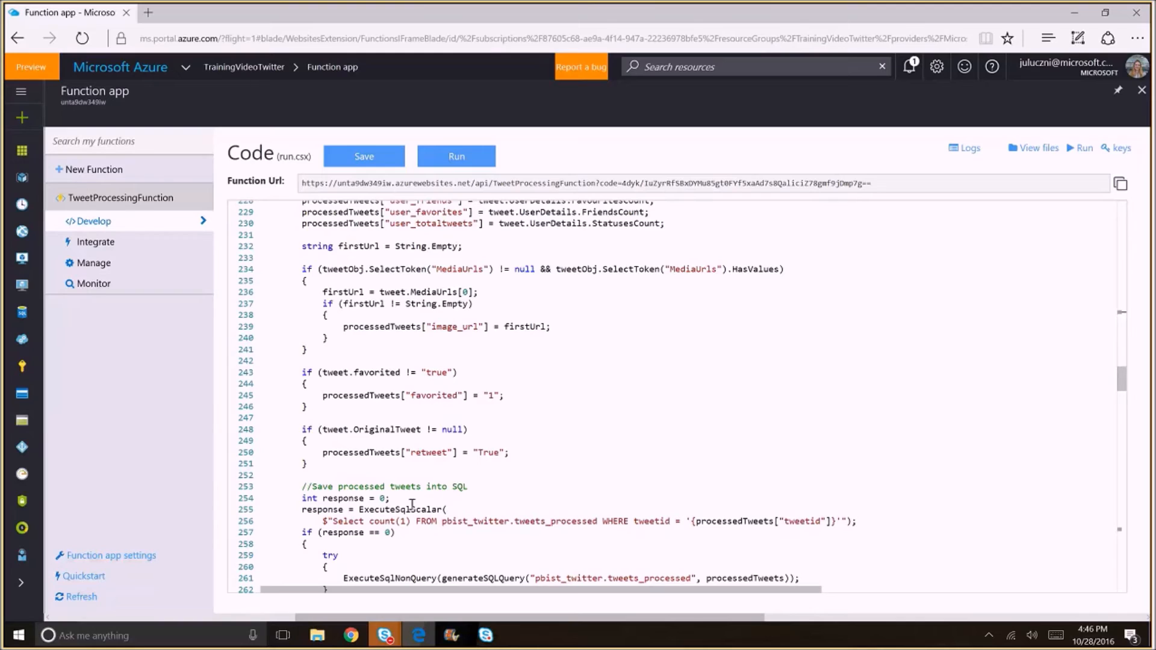
pyautogui.moveTo(1122, 383); pyautogui.dragTo(1123, 395)
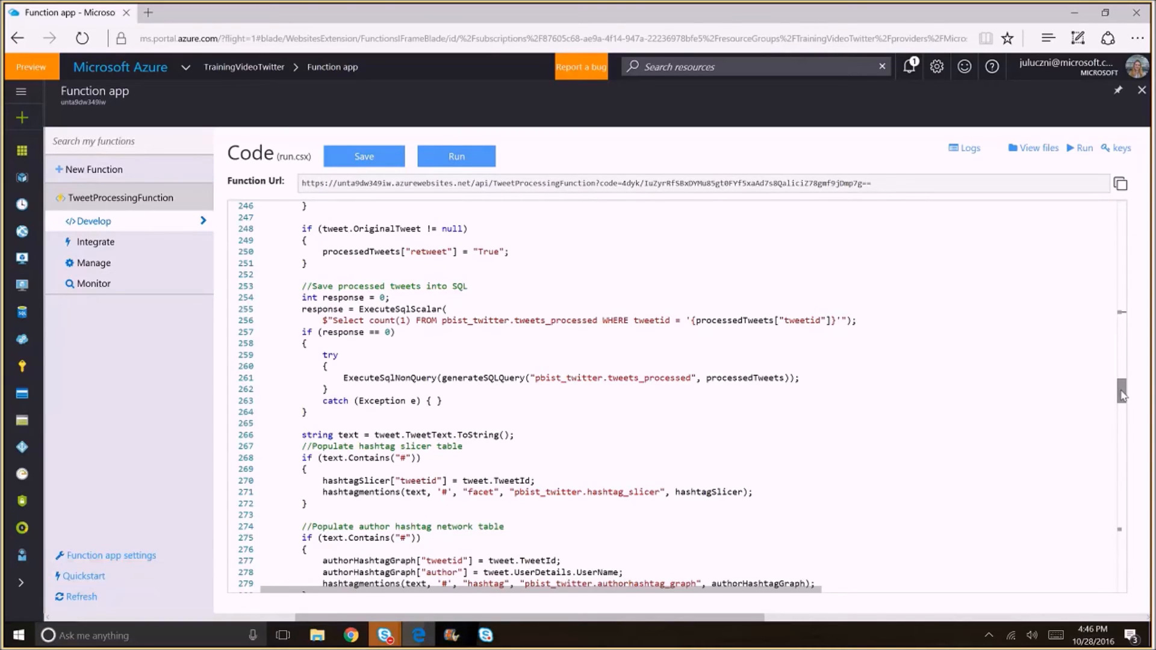
pyautogui.moveTo(1122, 392); pyautogui.dragTo(1123, 407)
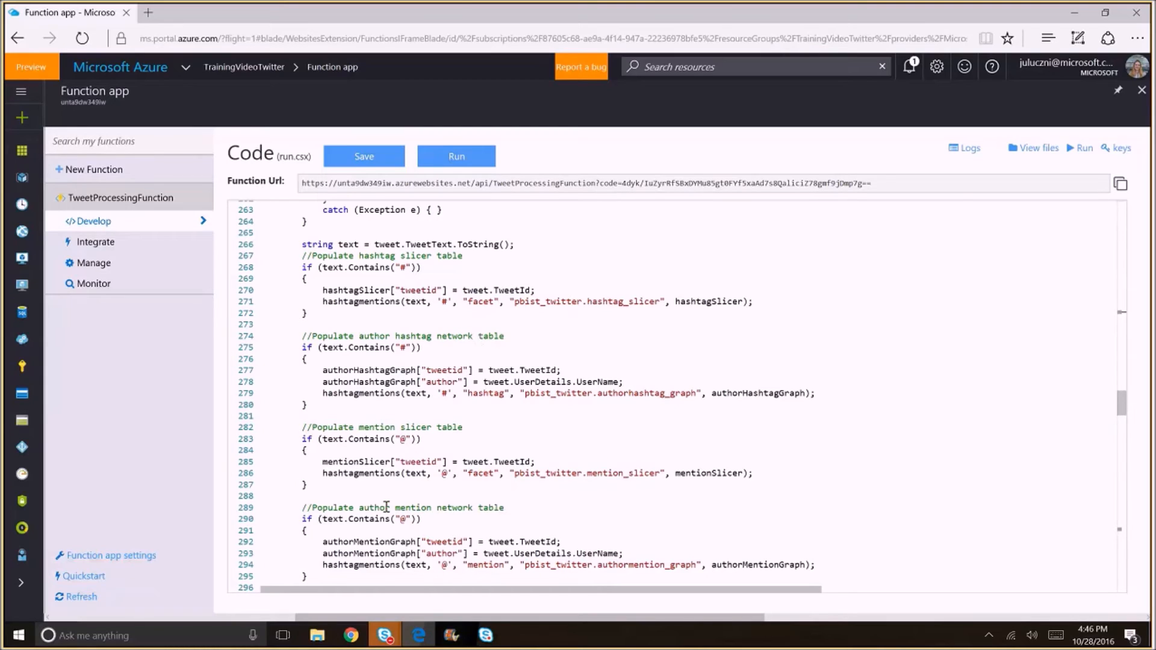
# - Examine the direction check and MakeSentimentRequest helper methods, then return to the beginning of the code
pyautogui.moveTo(1123, 410); pyautogui.dragTo(1133, 492)
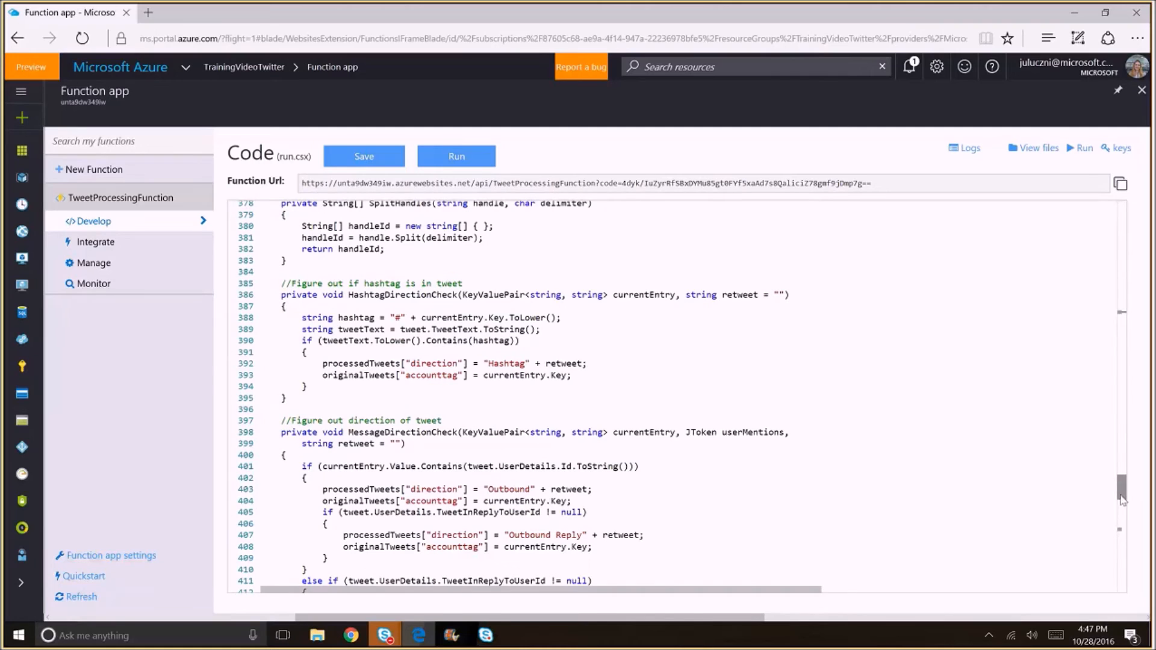
pyautogui.moveTo(1124, 506); pyautogui.dragTo(1126, 543)
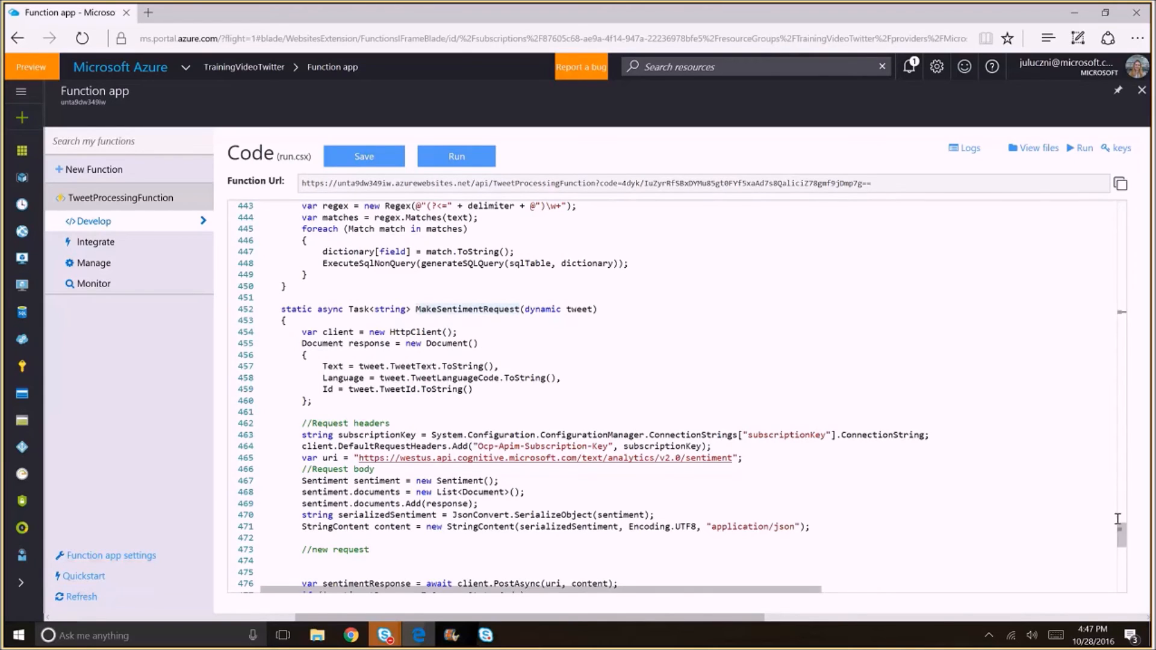
pyautogui.moveTo(1126, 543); pyautogui.dragTo(1150, 247)
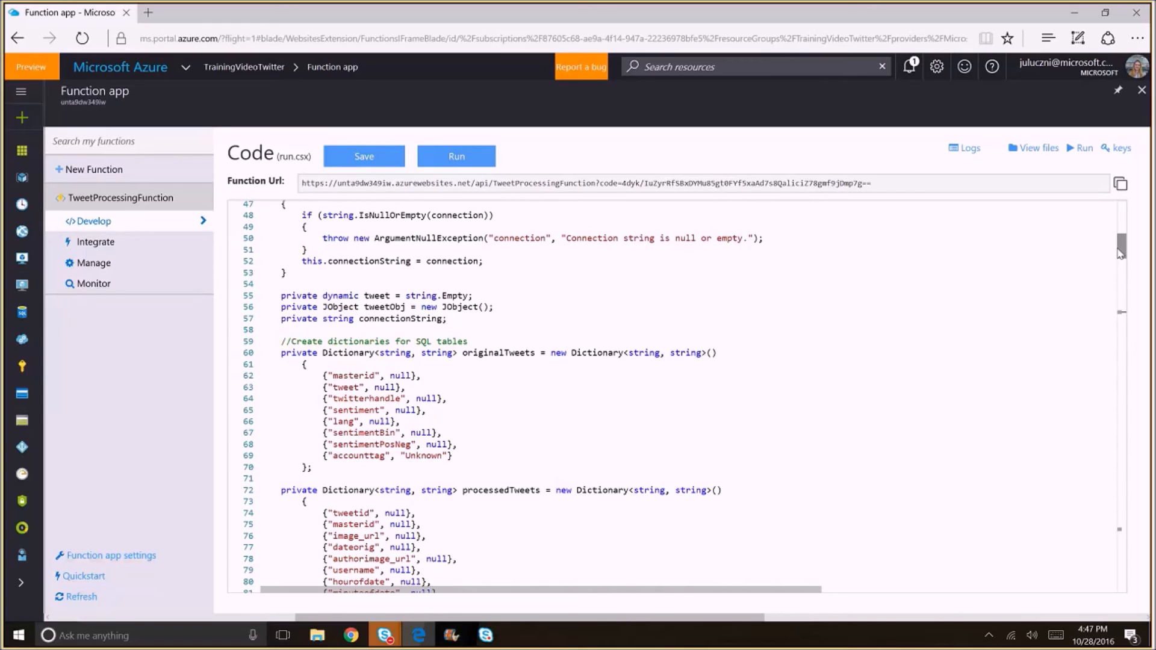
pyautogui.moveTo(1120, 253); pyautogui.dragTo(1121, 231)
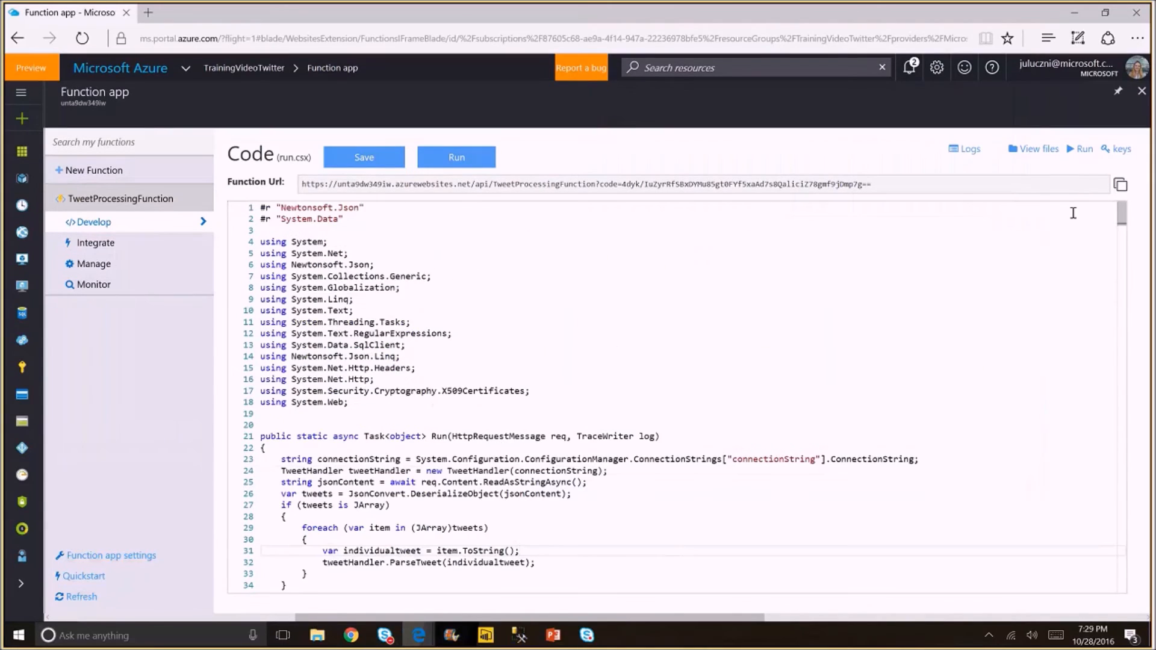
# - Close the function app, switch to the Twitter template's GitHub README, and read its tweet direction definitions
pyautogui.click(1141, 93)
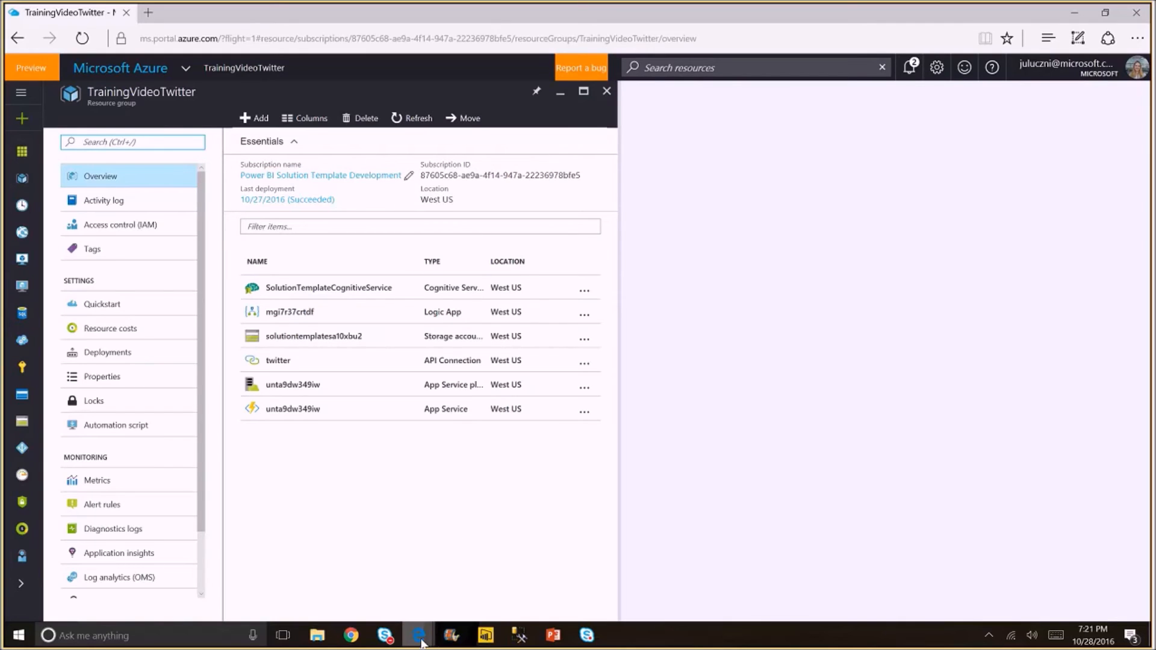
pyautogui.moveTo(419, 635)
pyautogui.click(459, 565)
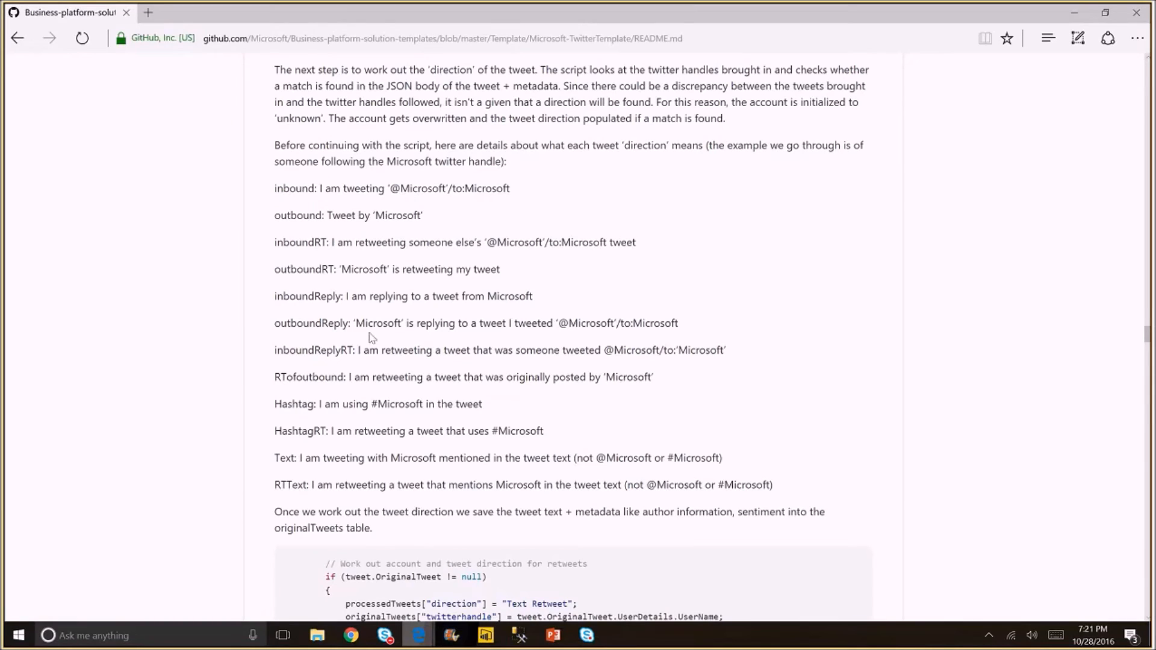
pyautogui.scroll(5, 363, 215)
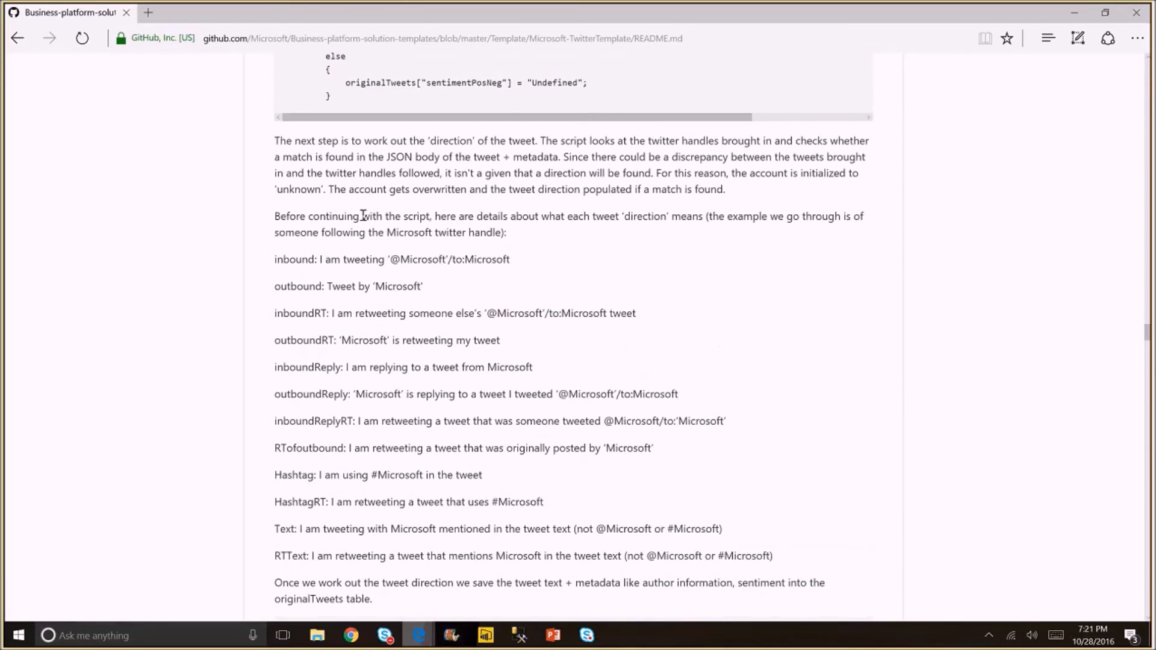
pyautogui.scroll(-5, 363, 215)
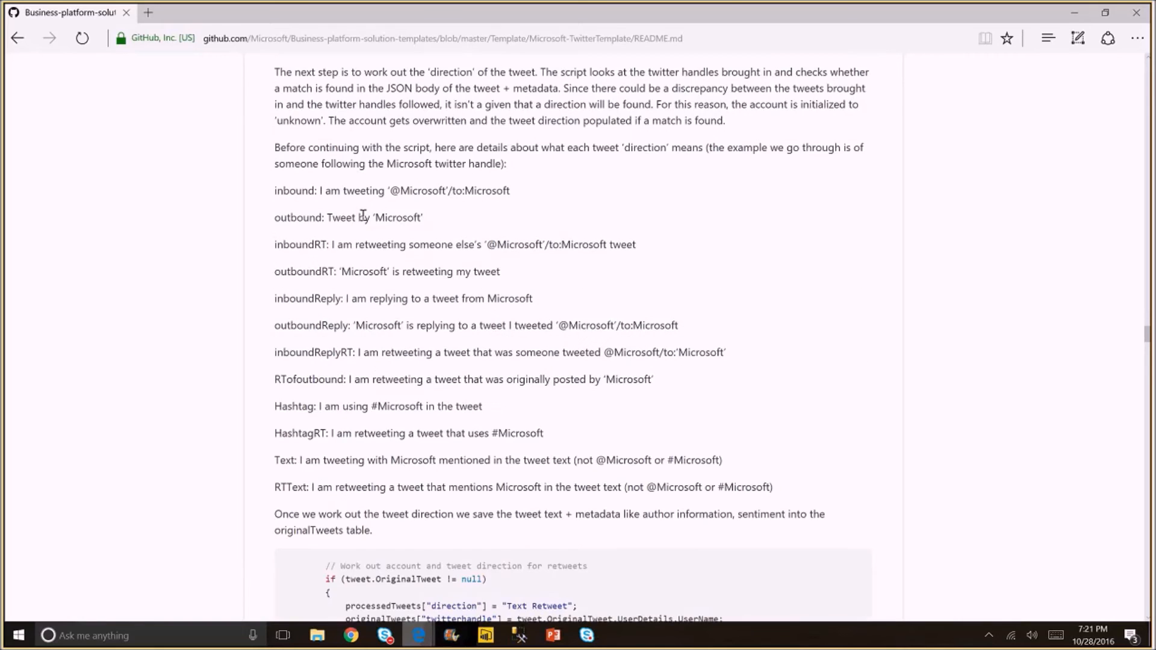
pyautogui.scroll(-1, 363, 215)
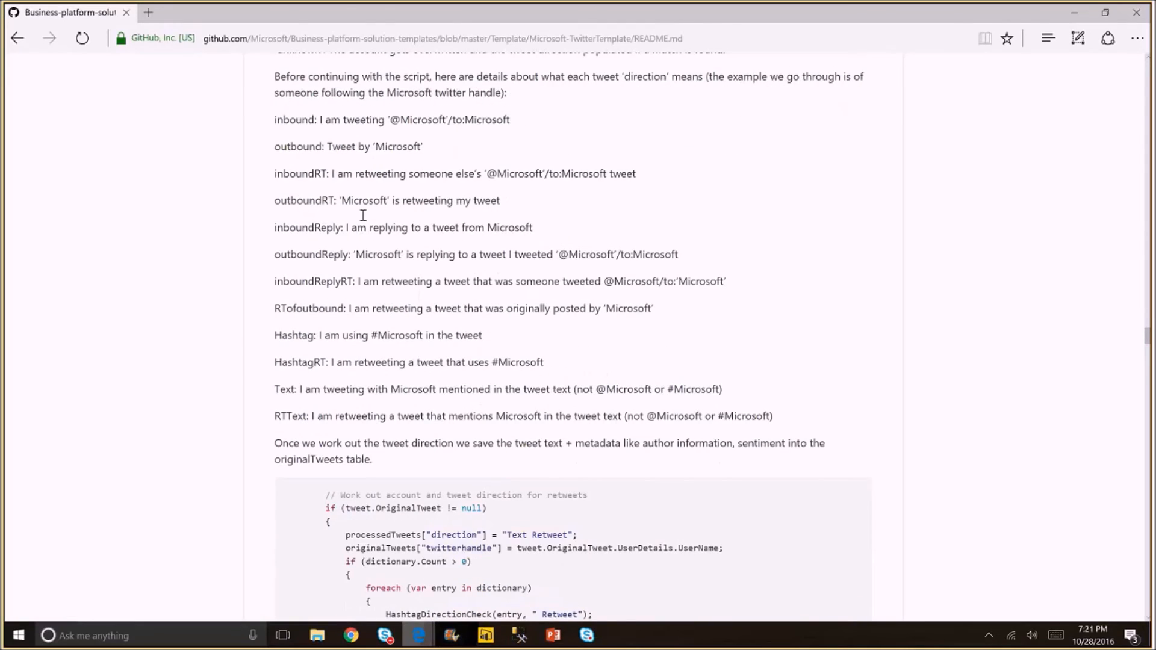
# - Read the README's tweet direction definitions, from inbound and outbound through the retweet, reply, hashtag and RTText variants
pyautogui.scroll(1, 363, 215)
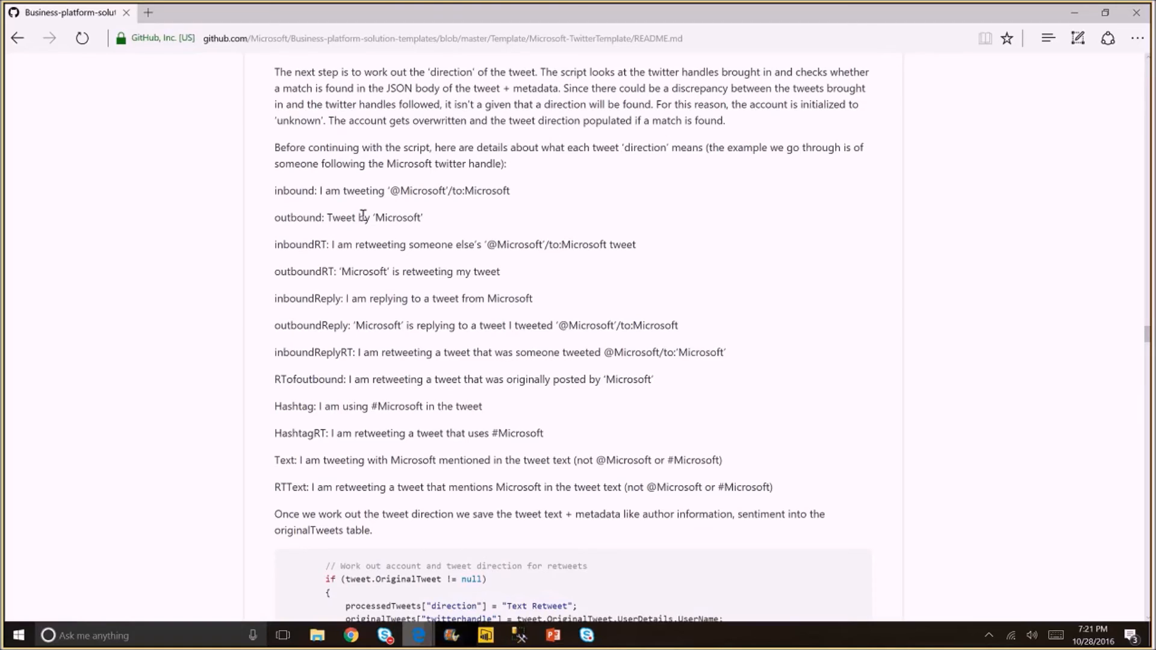
pyautogui.scroll(-1, 363, 215)
pyautogui.scroll(1, 363, 215)
pyautogui.moveTo(275, 191); pyautogui.dragTo(405, 204)
pyautogui.doubleClick(304, 221)
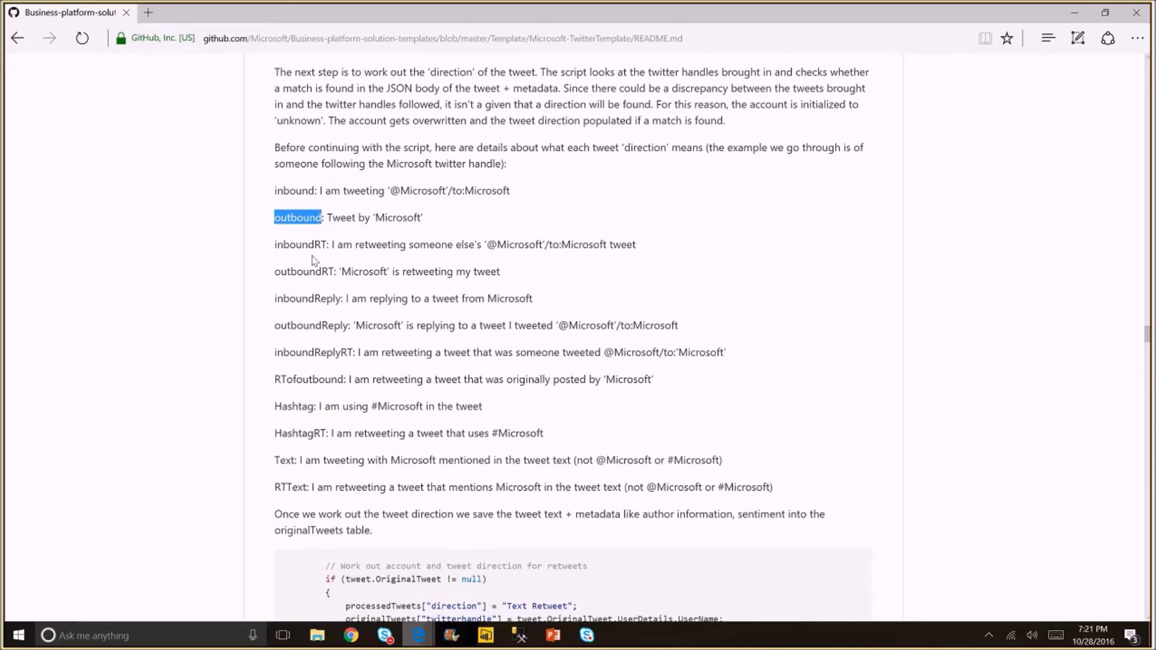
pyautogui.click(311, 256)
pyautogui.doubleClick(308, 245)
pyautogui.click(300, 191)
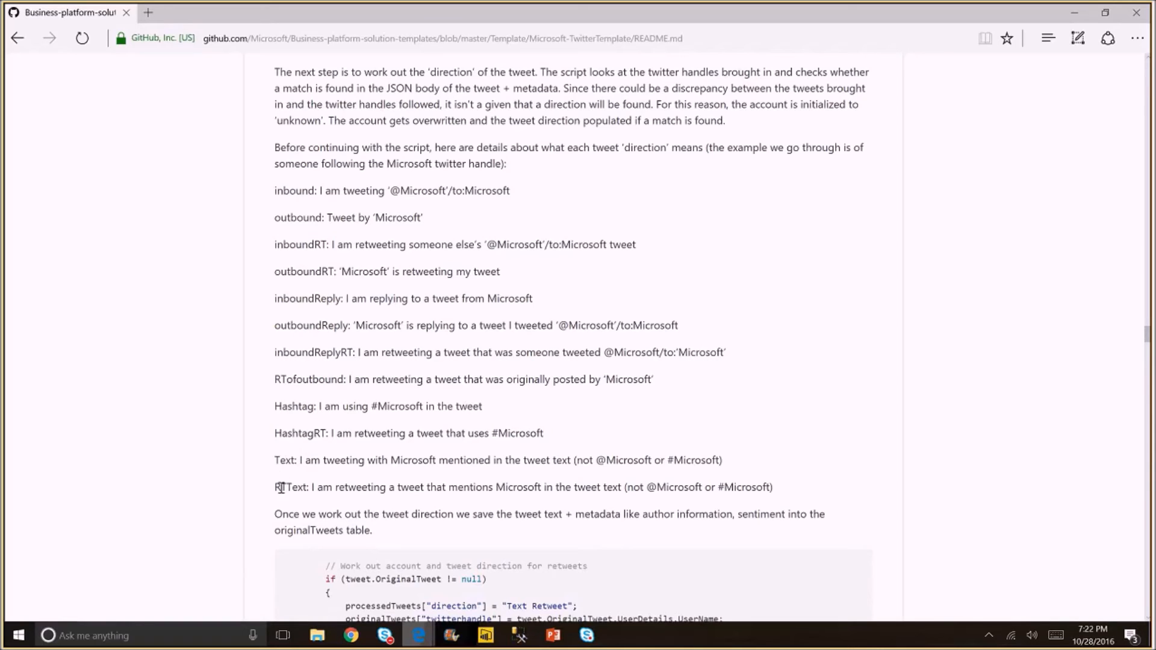
pyautogui.moveTo(783, 491)
pyautogui.mouseDown()
pyautogui.moveTo(436, 450)
pyautogui.moveTo(374, 301)
pyautogui.moveTo(289, 191)
pyautogui.moveTo(363, 438)
pyautogui.moveTo(718, 497)
pyautogui.moveTo(798, 479)
pyautogui.mouseUp()
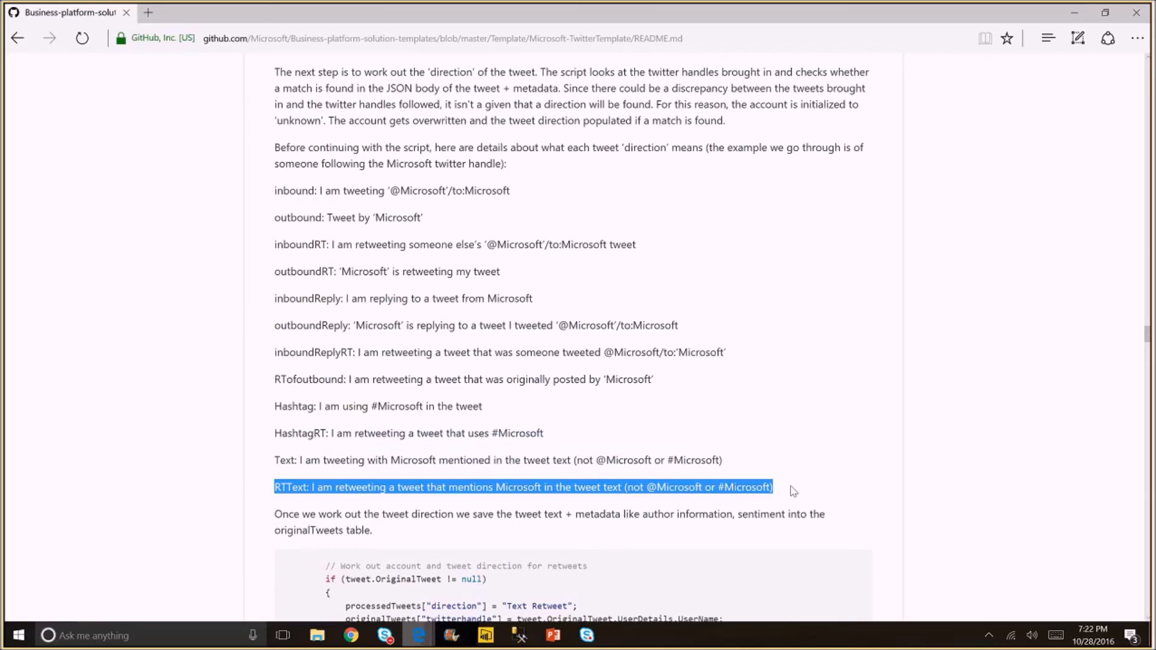
pyautogui.click(722, 494)
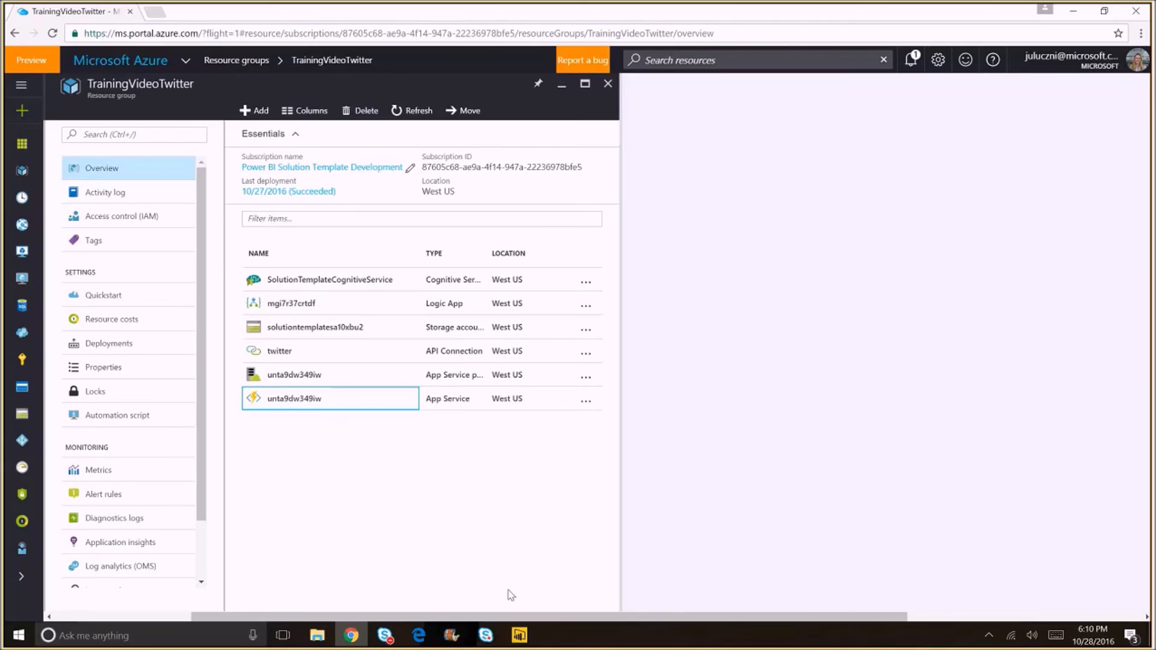
# - Switch to the TwitterSolutionTemplate report in Power BI Desktop and align the Original Tweet table with the Tweets table in the relationship diagram
pyautogui.moveTo(519, 634)
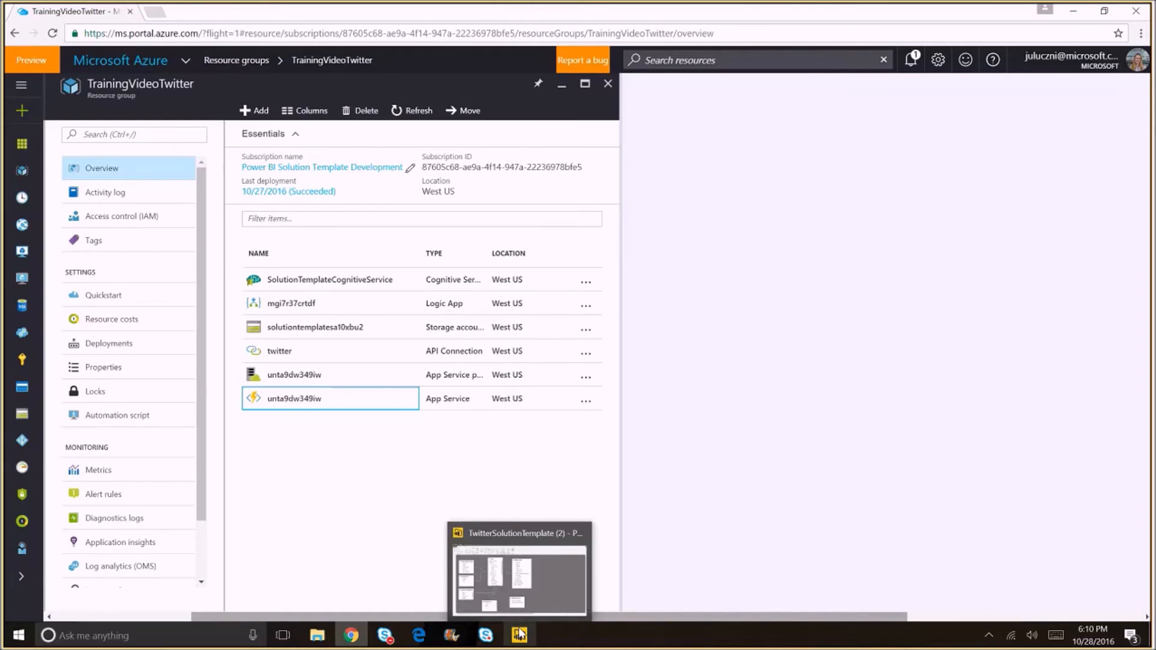
pyautogui.click(519, 633)
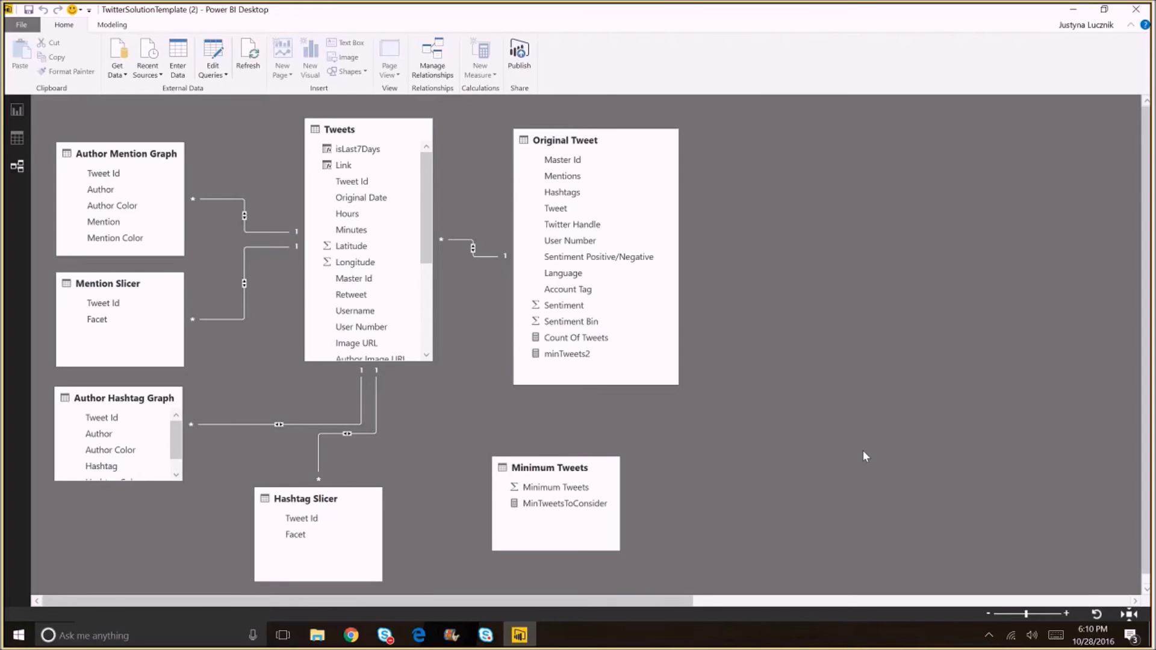
pyautogui.moveTo(643, 129); pyautogui.dragTo(652, 118)
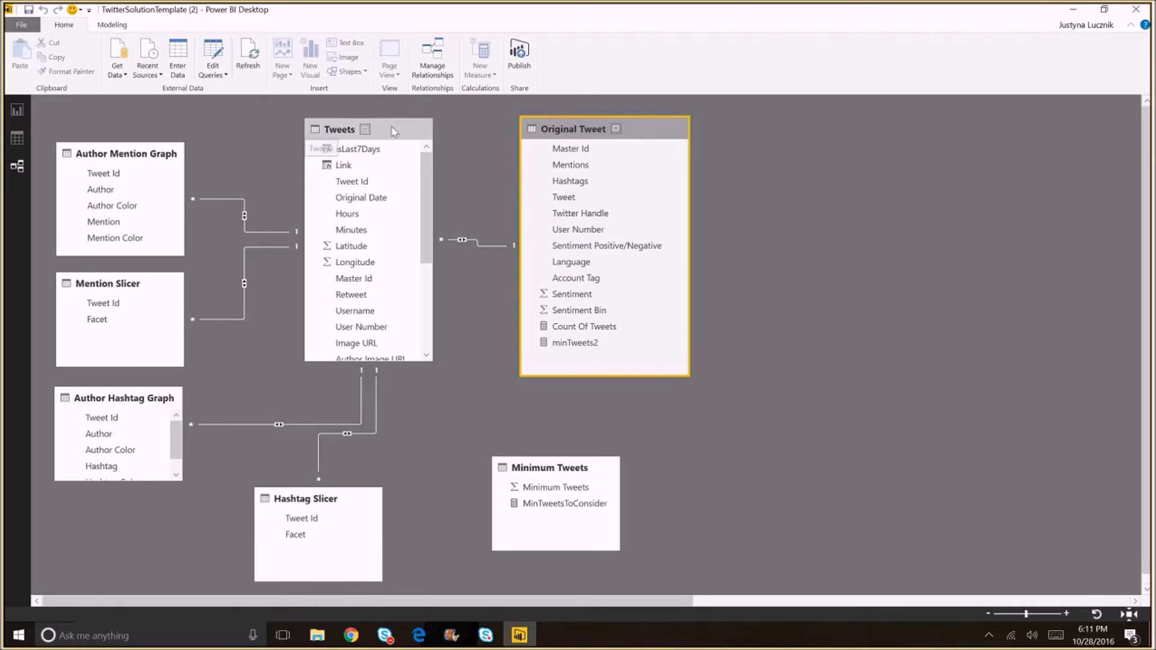
pyautogui.click(484, 247)
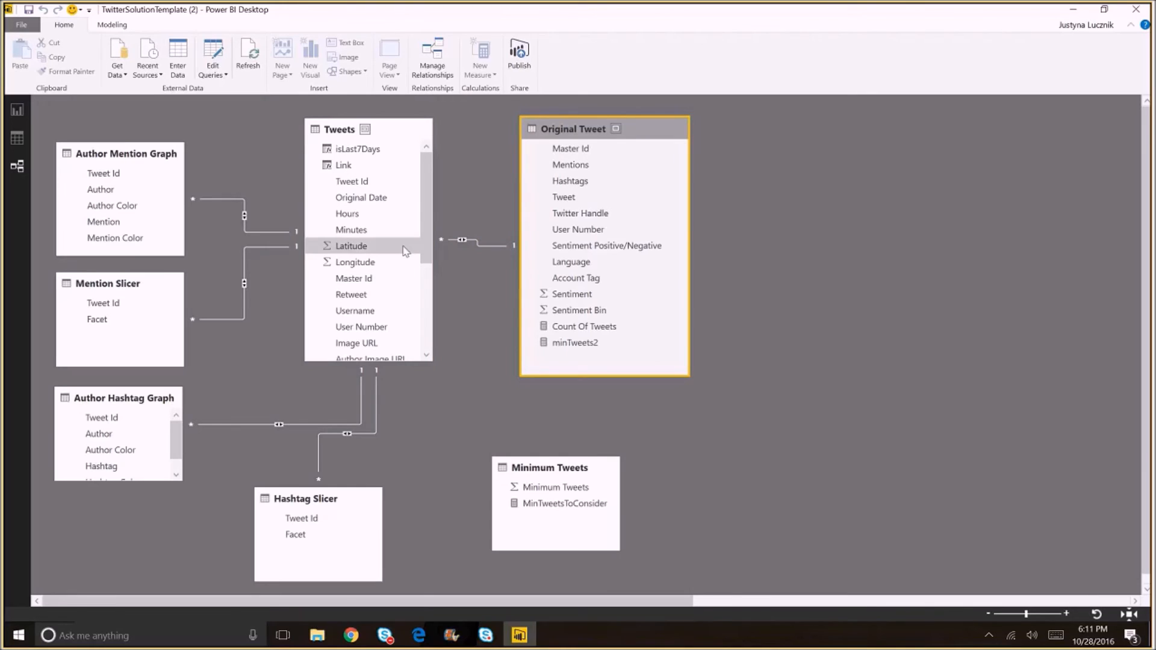
# - Examine the Tweets table's full field list in the relationship diagram, including Master Id and Direction, and return to its first fields
pyautogui.moveTo(421, 168)
pyautogui.mouseDown()
pyautogui.moveTo(428, 254)
pyautogui.moveTo(422, 158)
pyautogui.mouseUp()
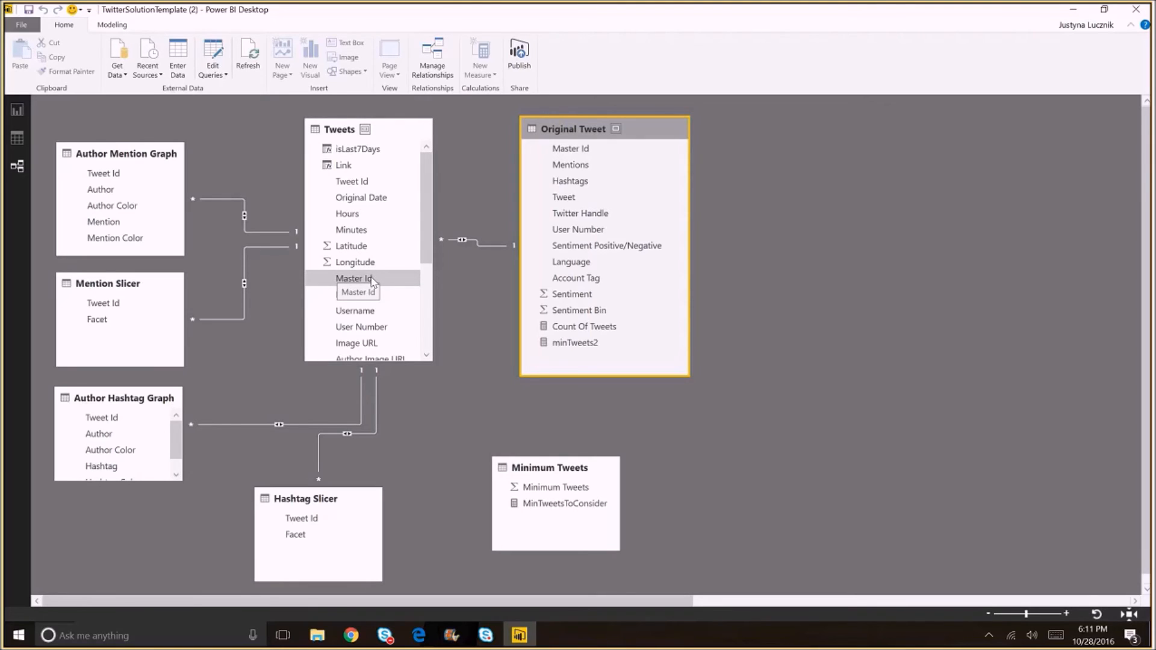
pyautogui.click(427, 174)
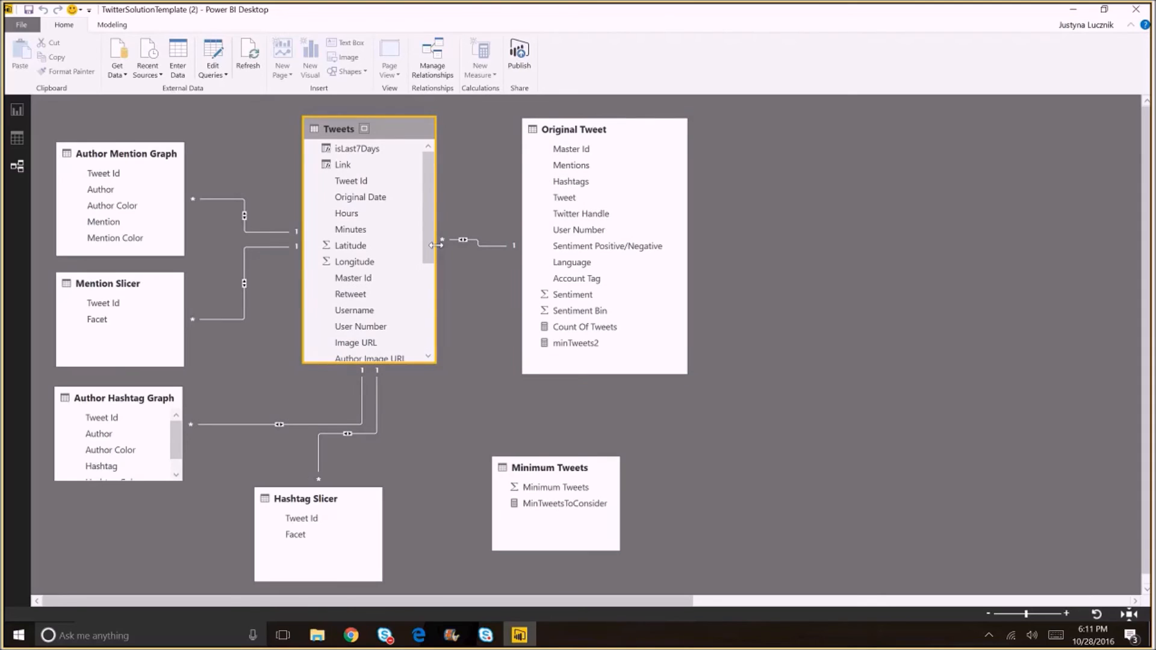
pyautogui.moveTo(429, 247); pyautogui.dragTo(428, 306)
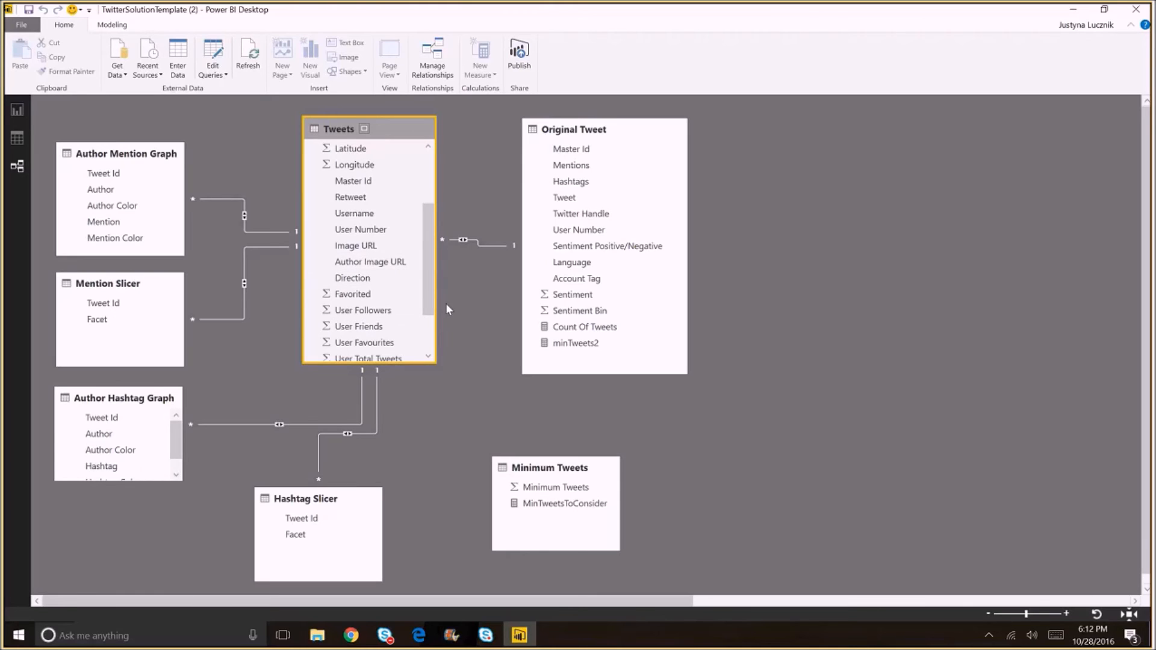
pyautogui.moveTo(430, 300); pyautogui.dragTo(431, 317)
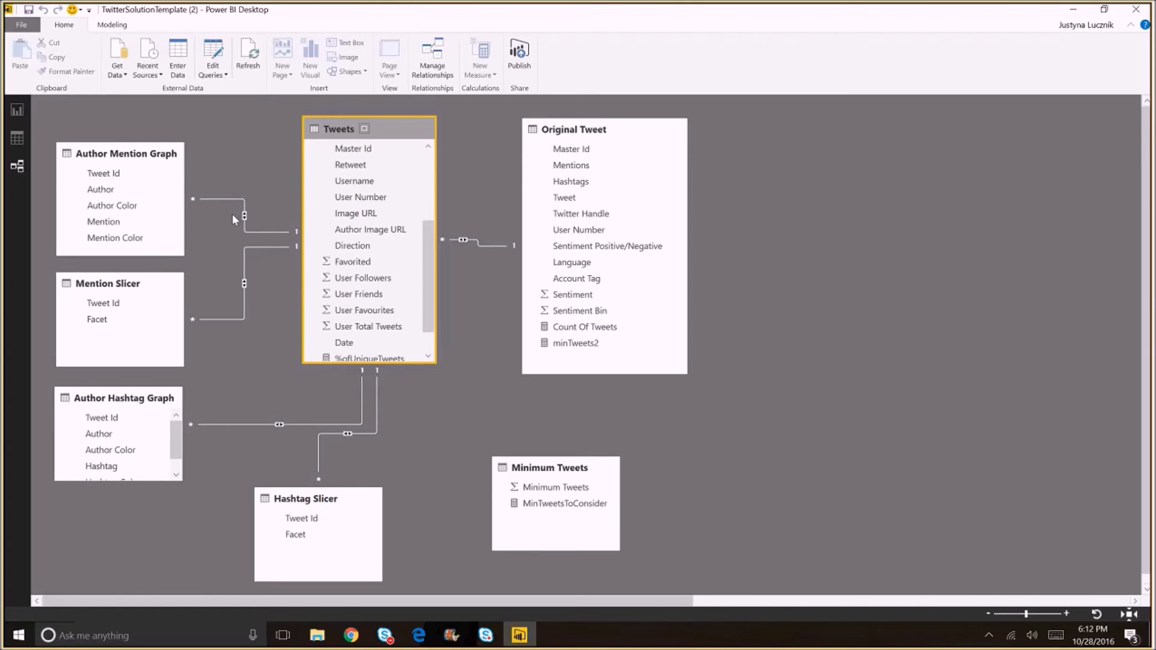
pyautogui.scroll(3, 431, 155)
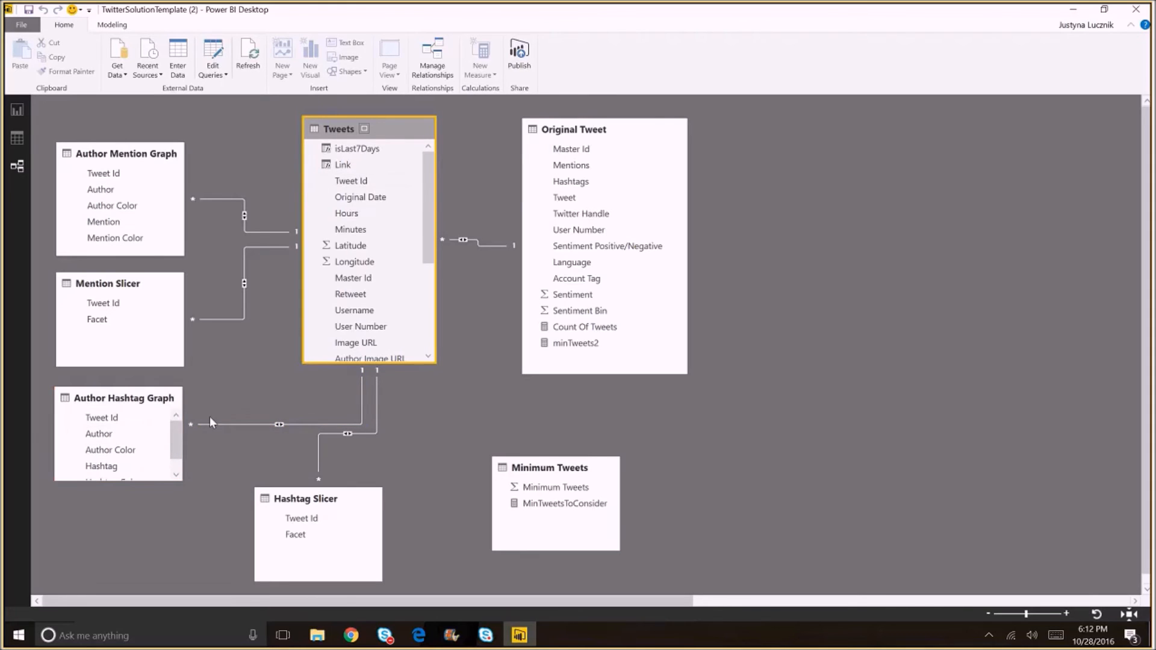
# - View the Author Hashtag Graph report page and its underlying table data, and return to the relationship diagram
pyautogui.click(23, 112)
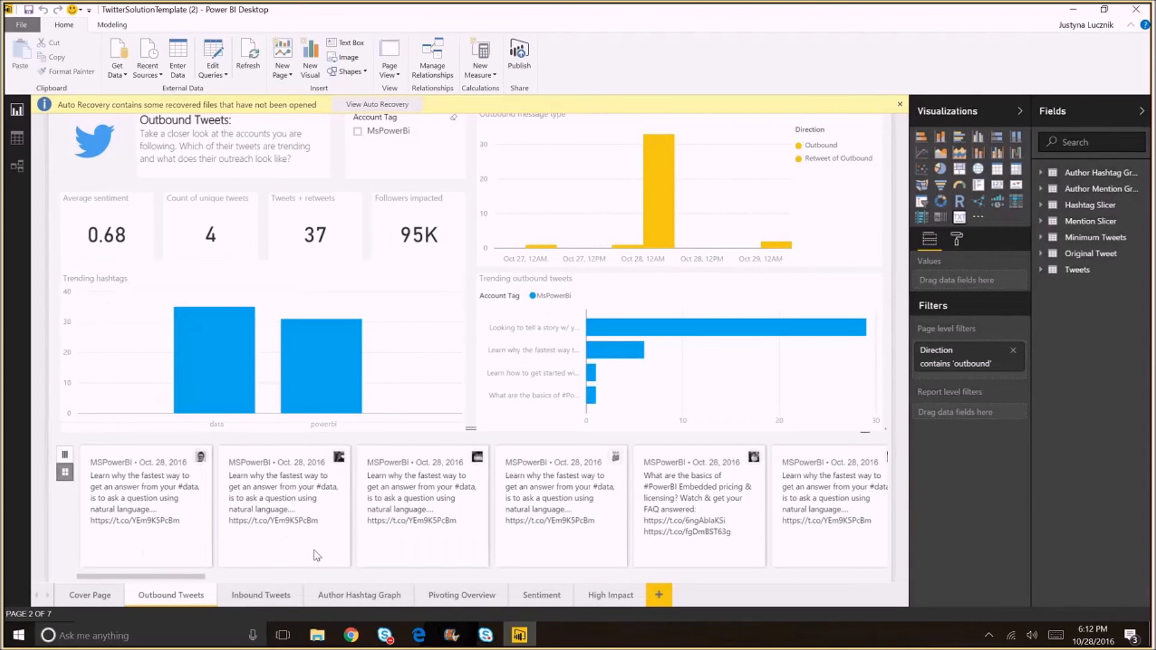
pyautogui.click(359, 597)
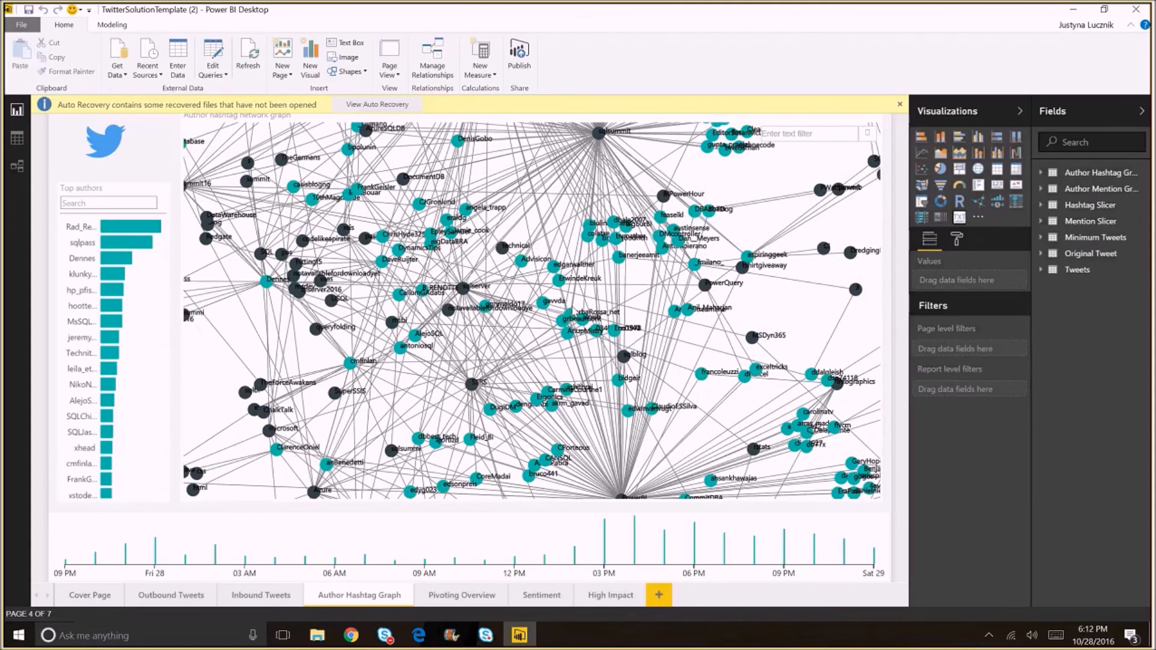
pyautogui.click(17, 139)
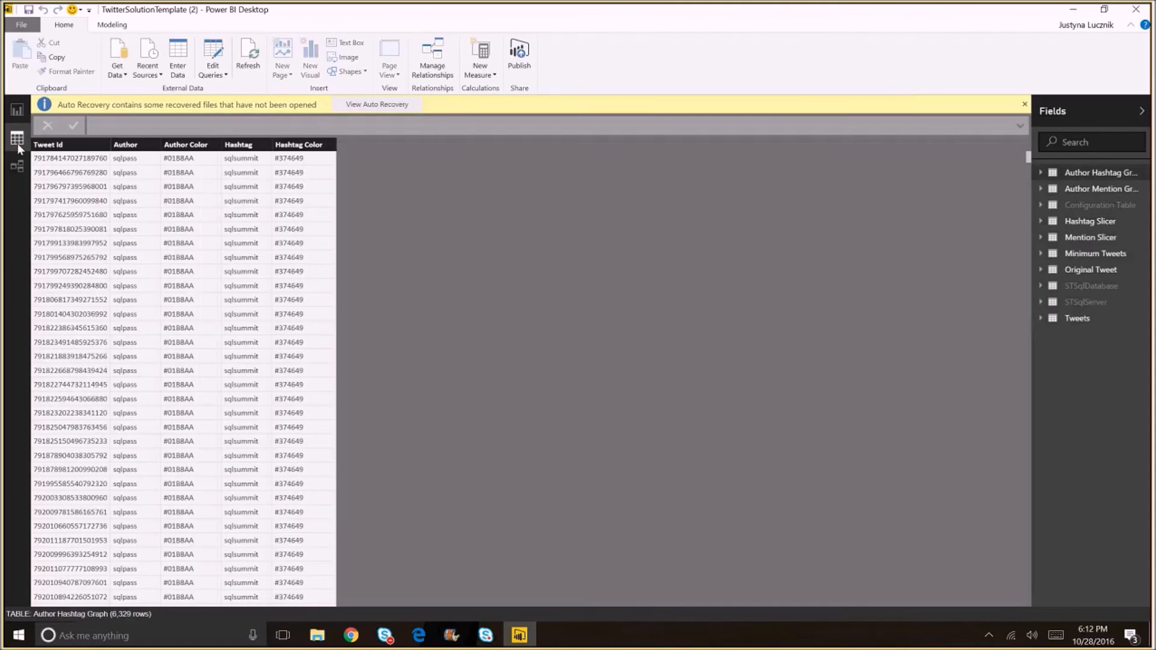
pyautogui.click(16, 168)
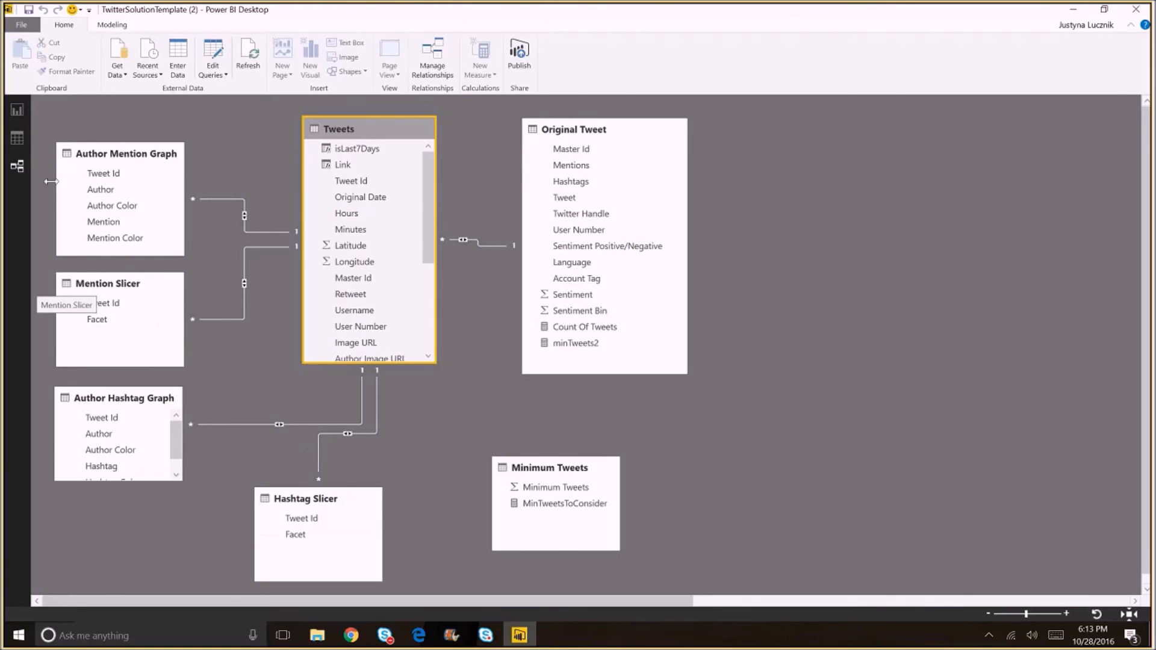
# - Inspect which Hashtag Slicer fields feed the Hashtags visual on the Pivoting Overview report page
pyautogui.click(22, 122)
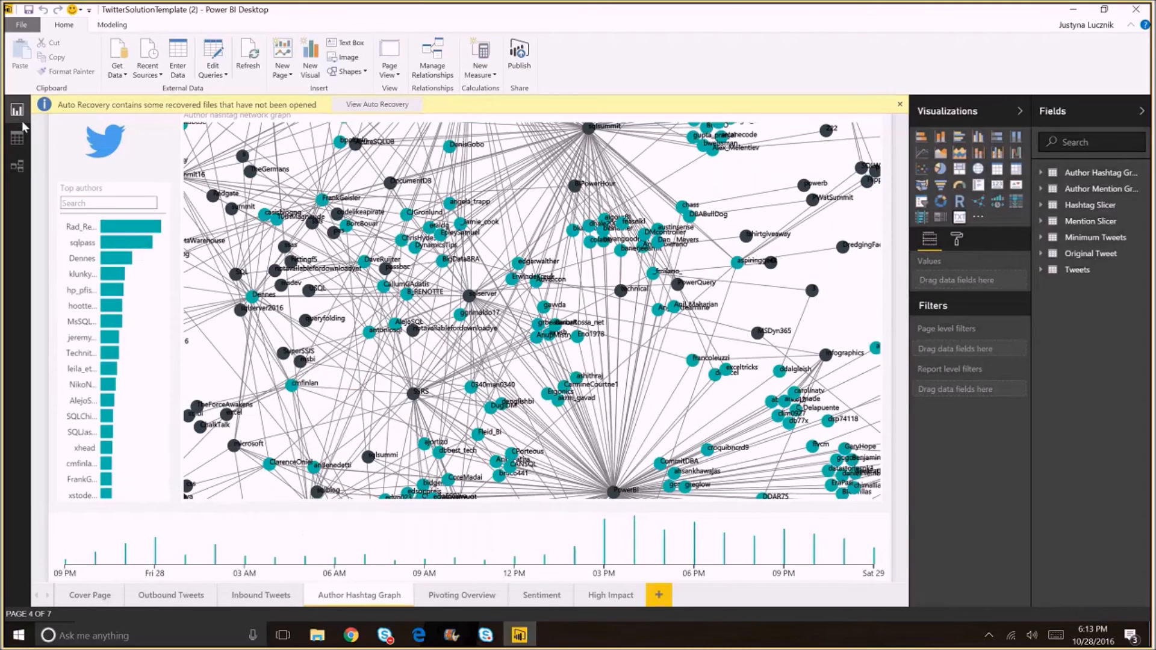
pyautogui.click(462, 595)
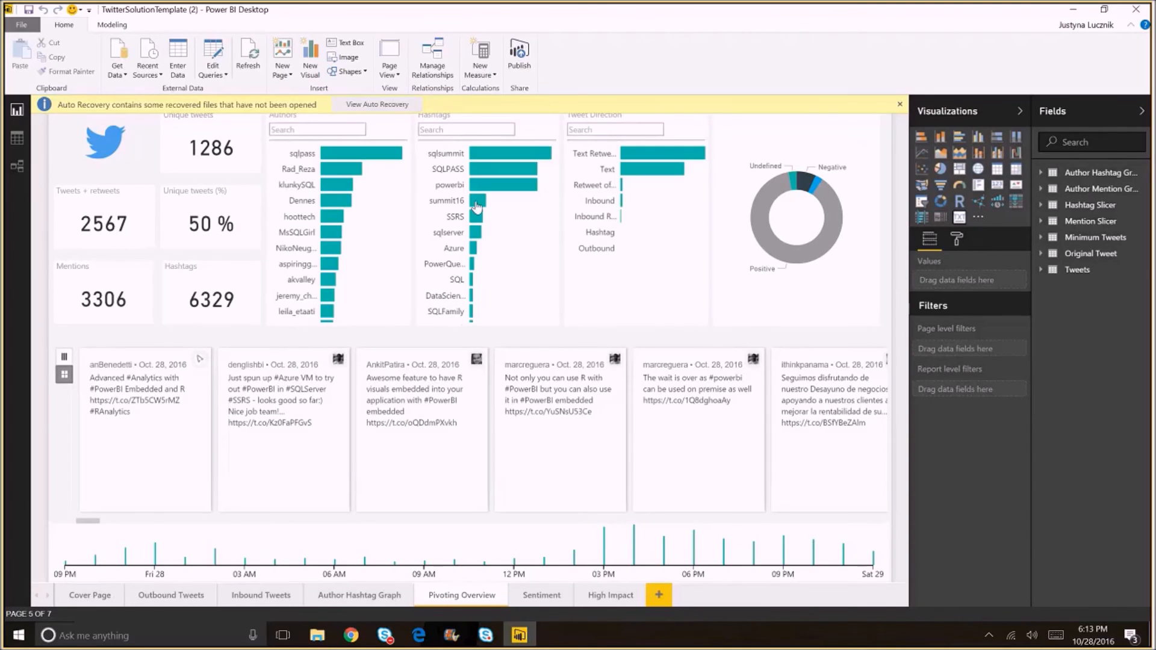
pyautogui.moveTo(474, 176)
pyautogui.click(473, 123)
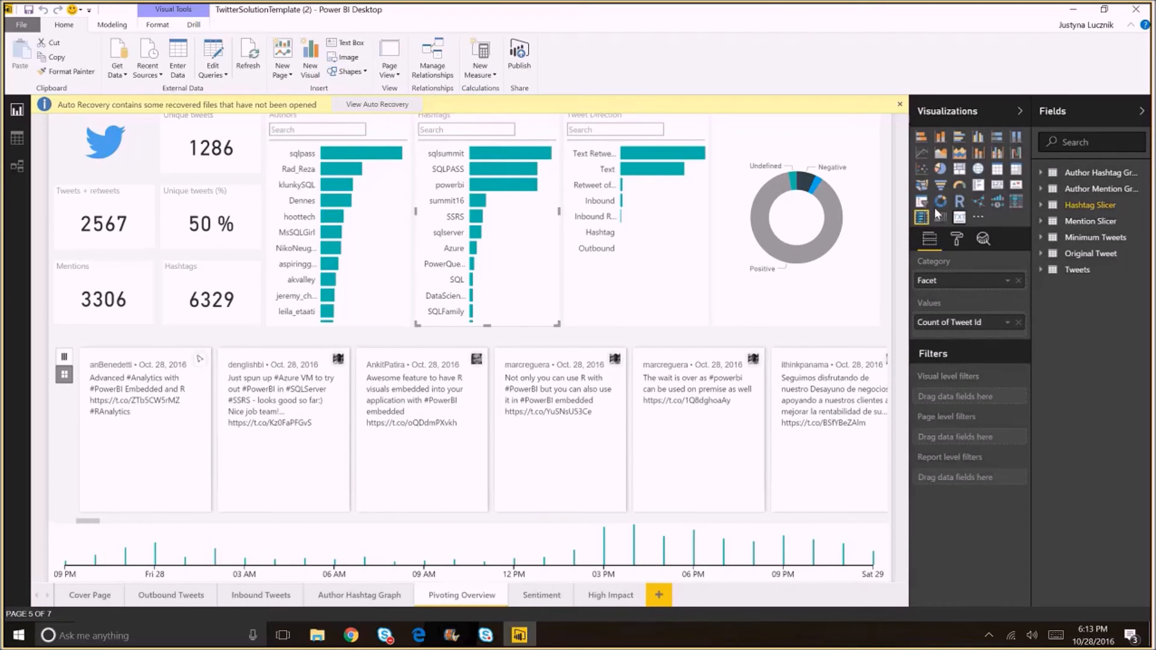
pyautogui.click(1043, 208)
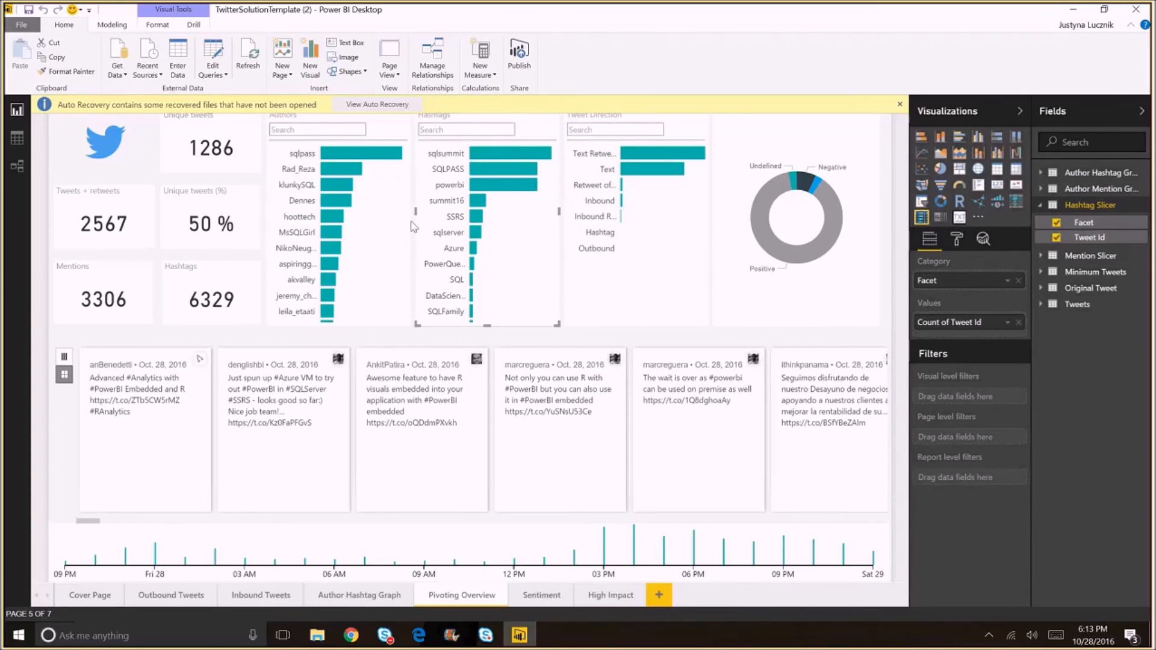
# - Move the Minimum Tweets table closer to Original Tweet in the relationship diagram, and choose 5 in the Sentiment page's minimum tweets slicer
pyautogui.click(17, 169)
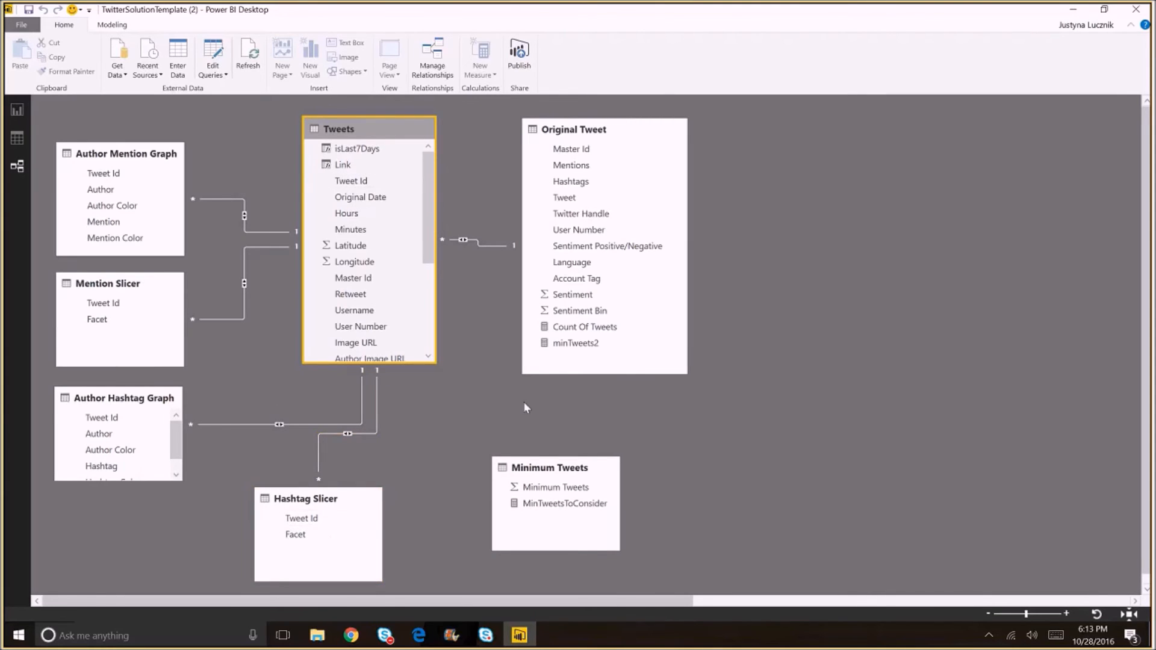
pyautogui.moveTo(532, 467); pyautogui.dragTo(571, 431)
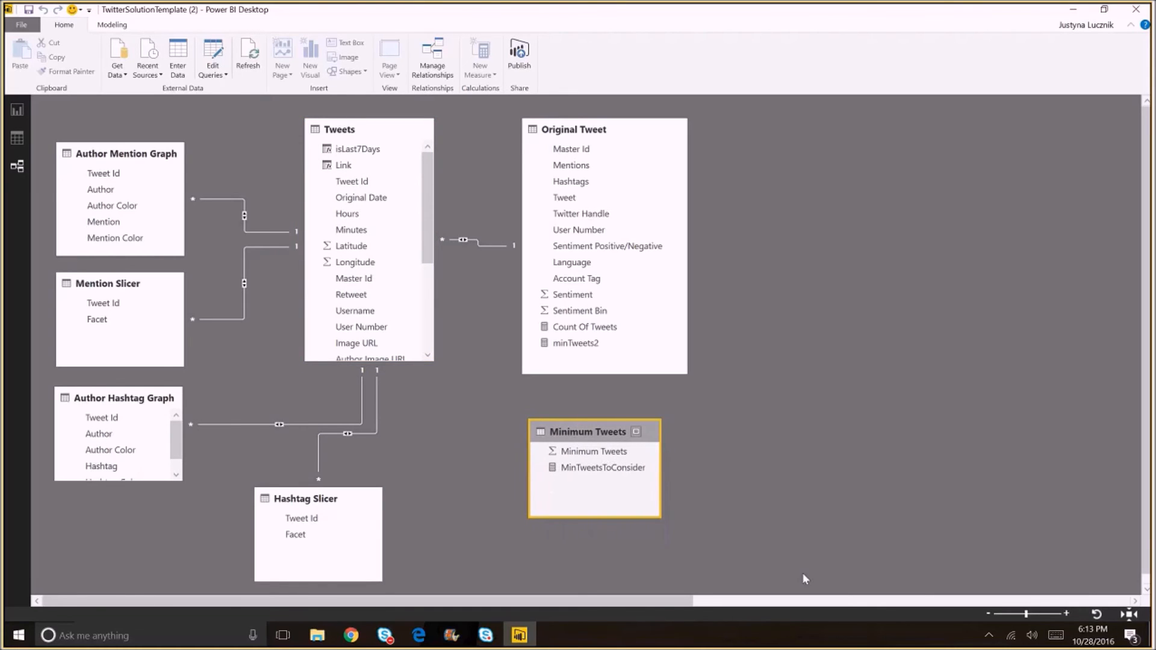
pyautogui.click(26, 114)
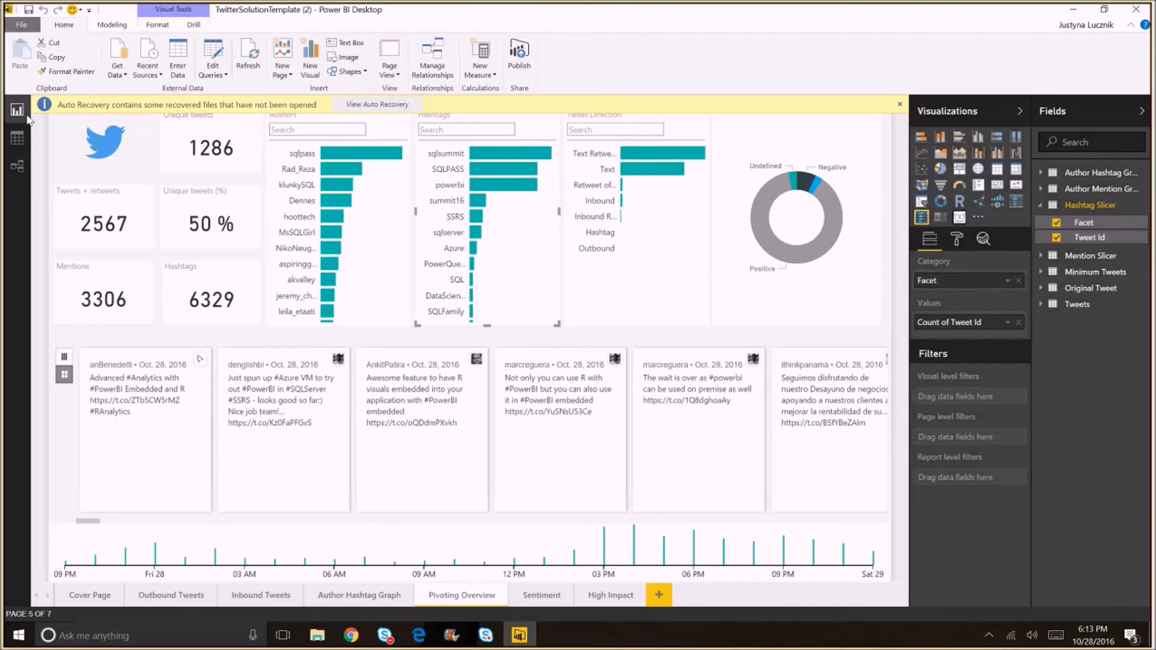
pyautogui.click(537, 599)
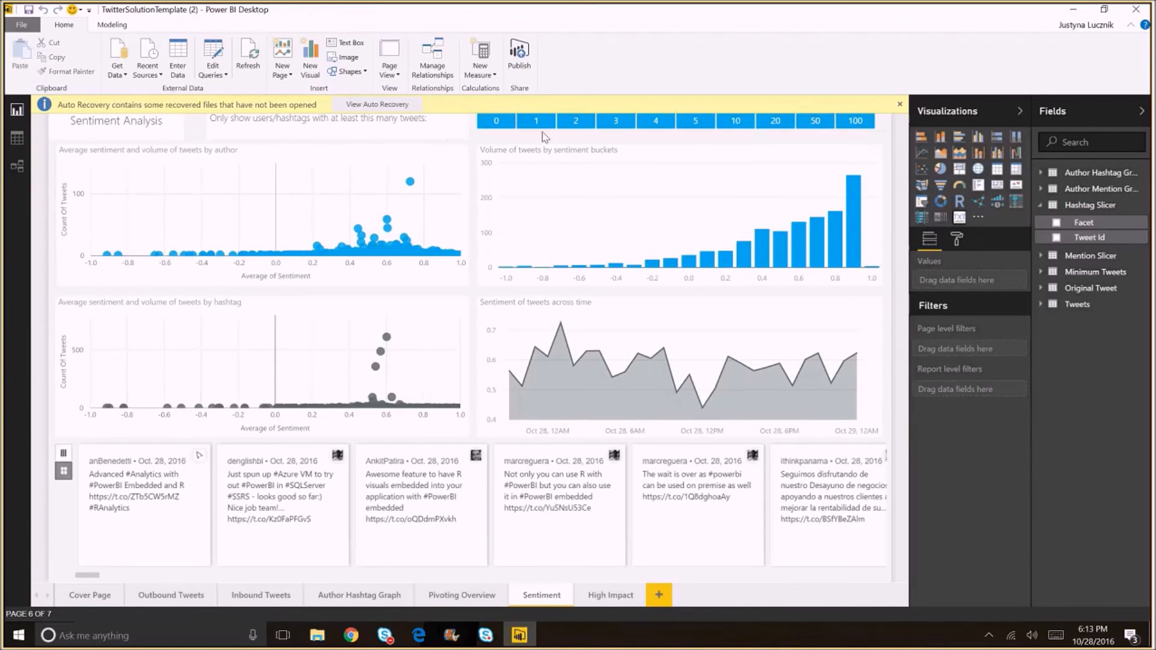
pyautogui.click(687, 125)
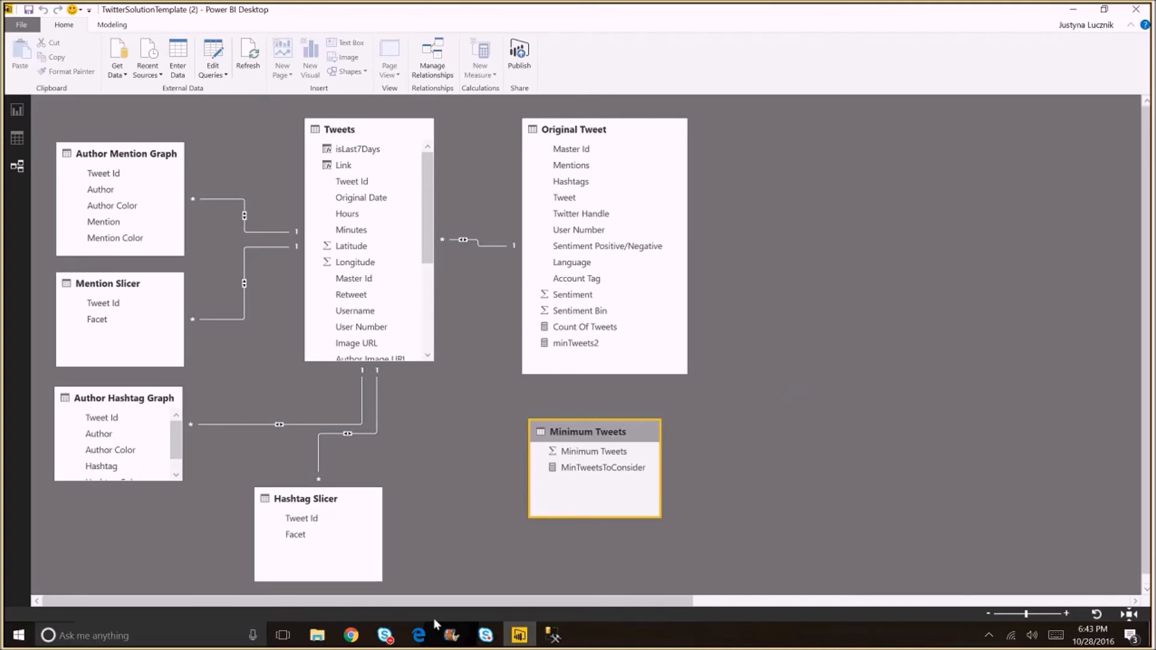
# - Switch to the TrainingVideoTwitter resource group in the Azure portal and open the mgi7r37crtdf logic app for editing in the designer
pyautogui.click(422, 634)
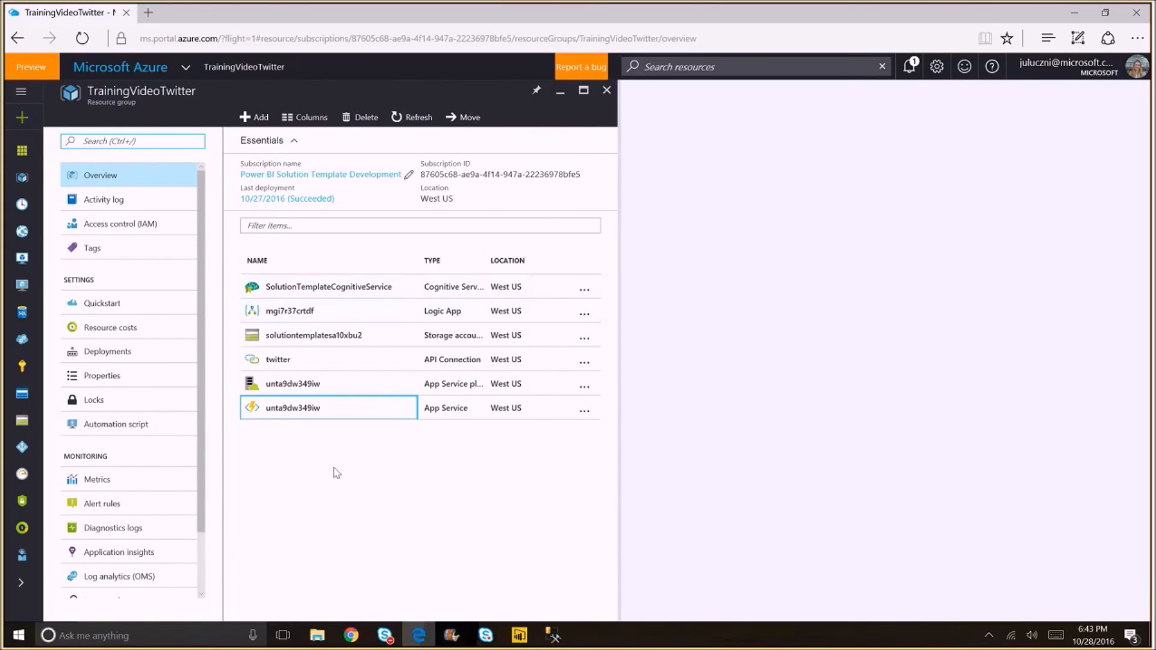
pyautogui.click(286, 314)
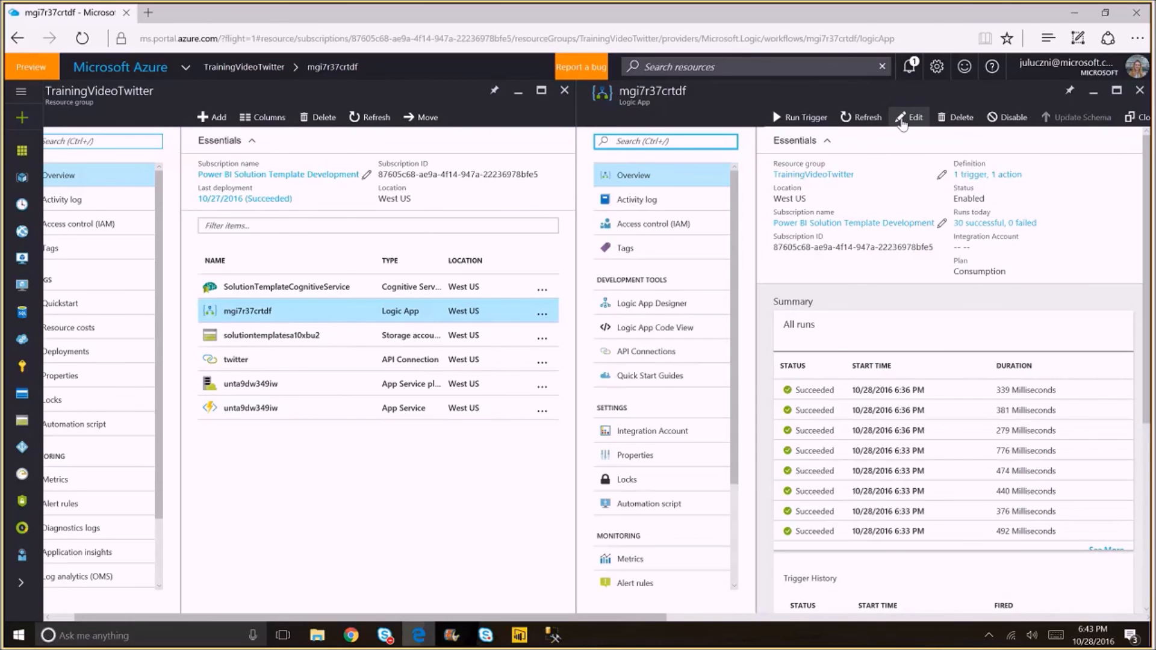
pyautogui.click(902, 118)
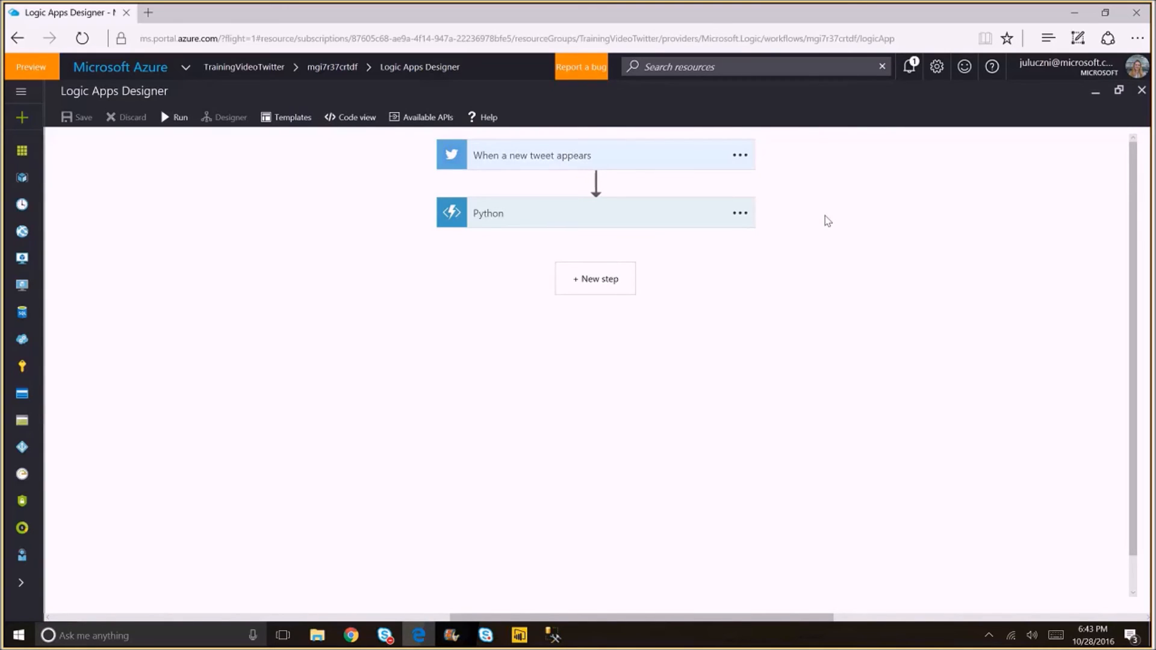
# - Set the new tweet trigger's search text to "PowerBi OR PowerApps" and save the logic app
pyautogui.click(587, 162)
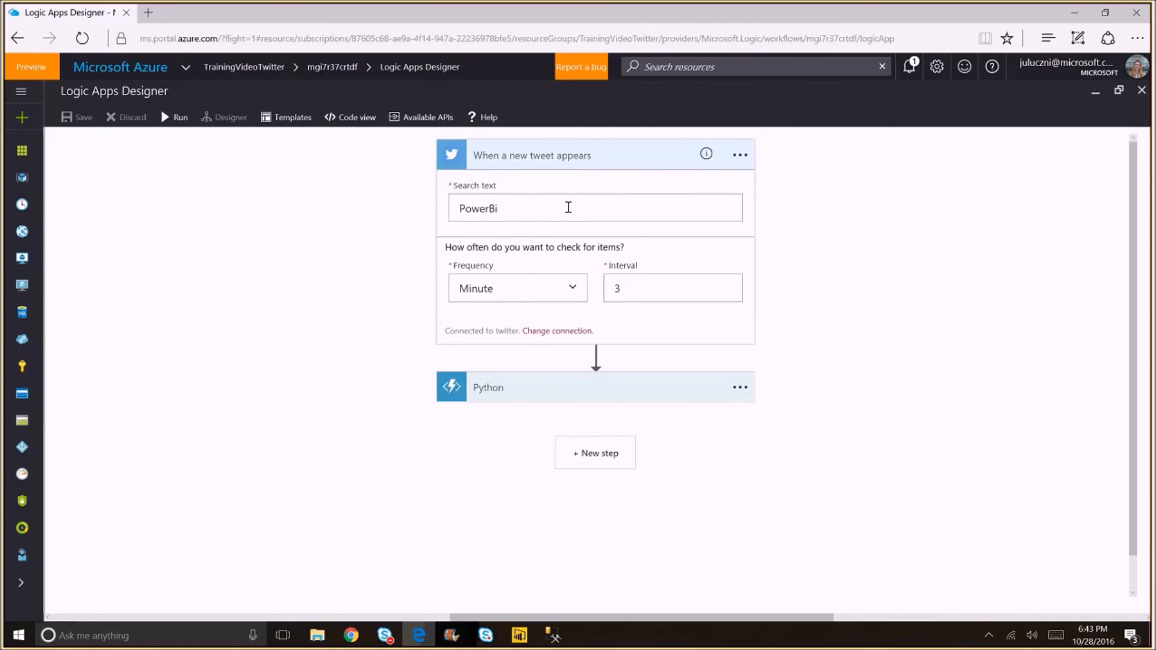
pyautogui.click(549, 207)
pyautogui.write('OR Po')
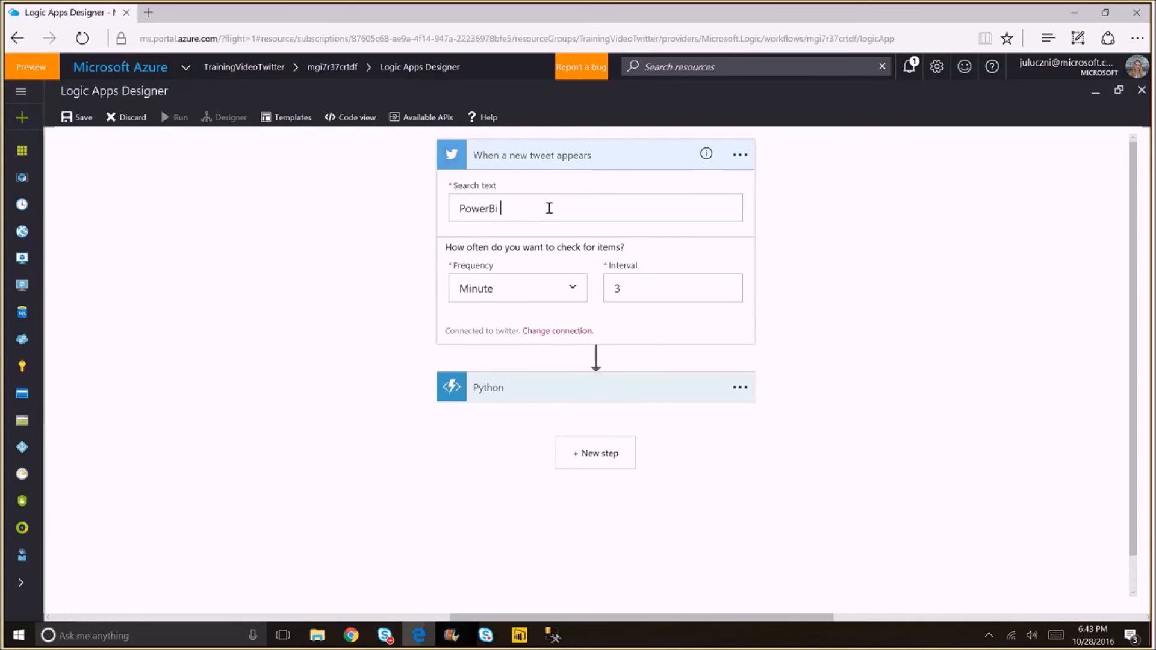
pyautogui.write('werApps')
pyautogui.click(71, 117)
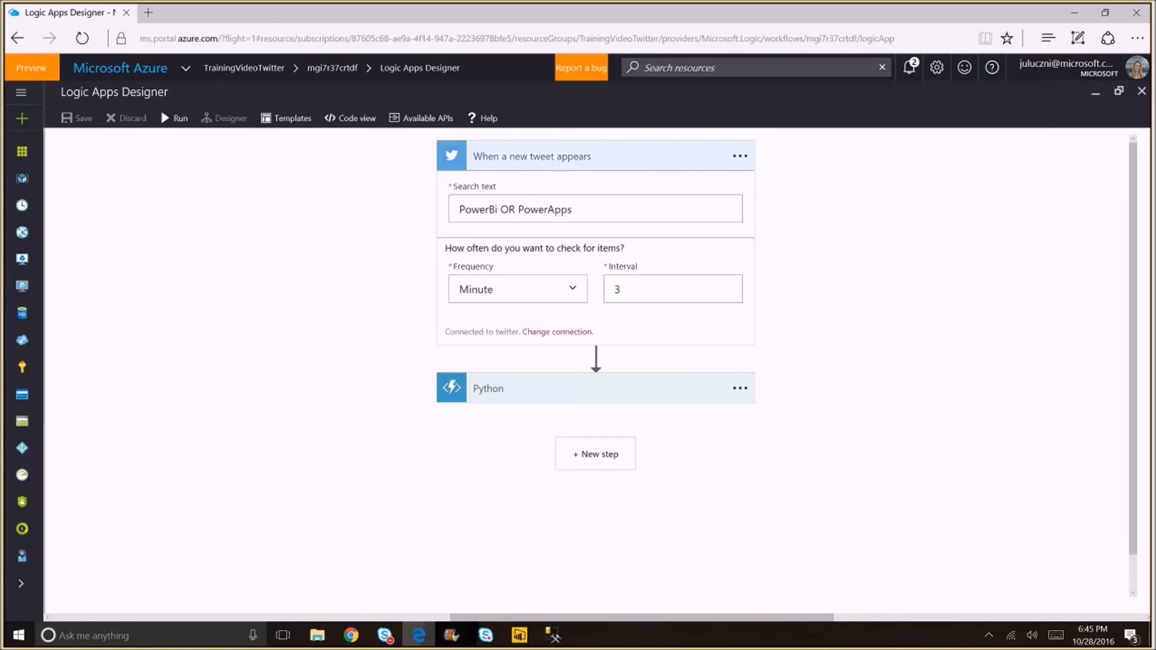
# - Switch to SQL Server Management Studio and query the top 1000 rows of the TwitterDemo database's pbist_twitter.configuration table
pyautogui.click(552, 633)
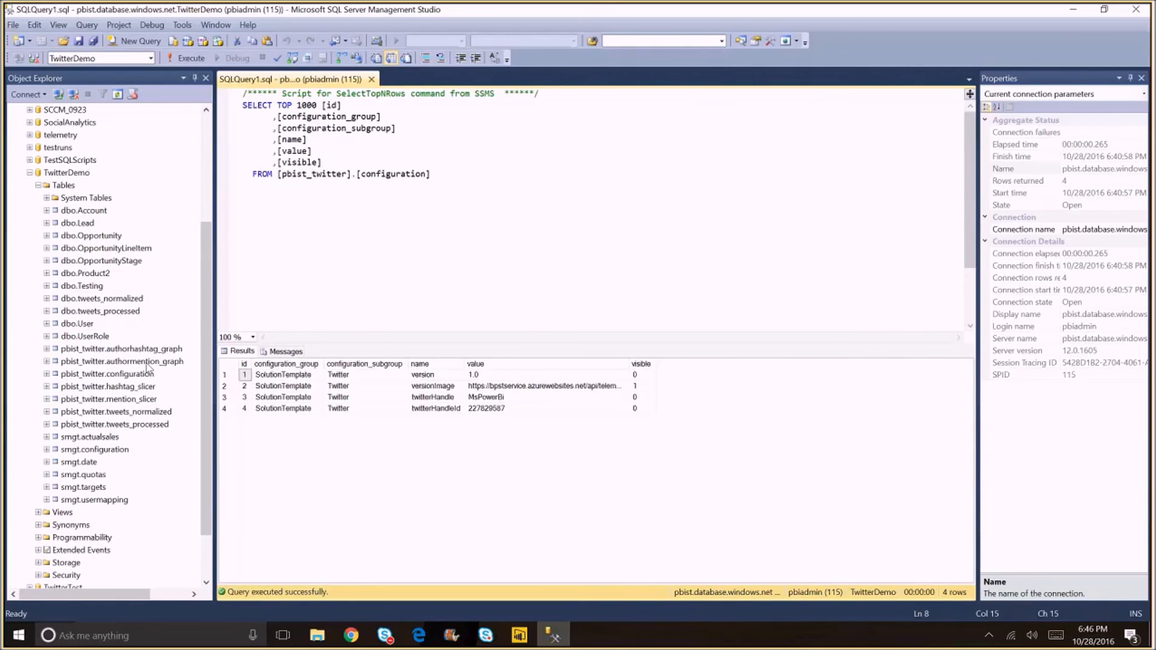
pyautogui.rightClick(117, 377)
pyautogui.click(172, 413)
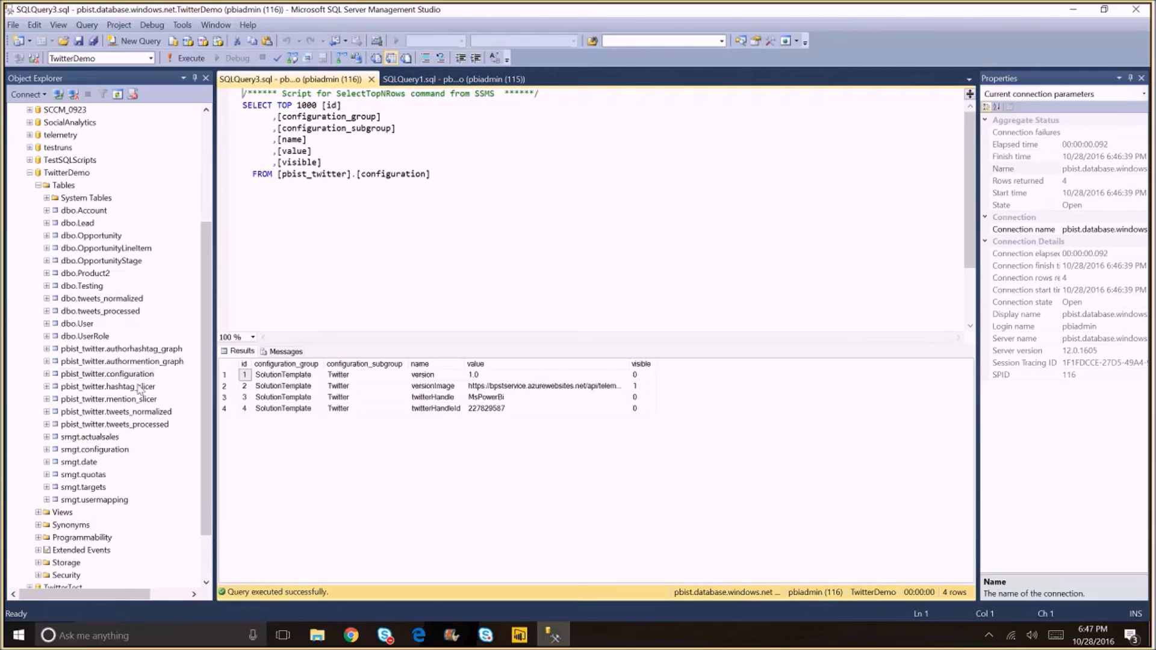
# - Open the pbist_twitter.configuration table's top 200 rows for editing and append ",Powerapp" to the twitterHandle value
pyautogui.rightClick(122, 376)
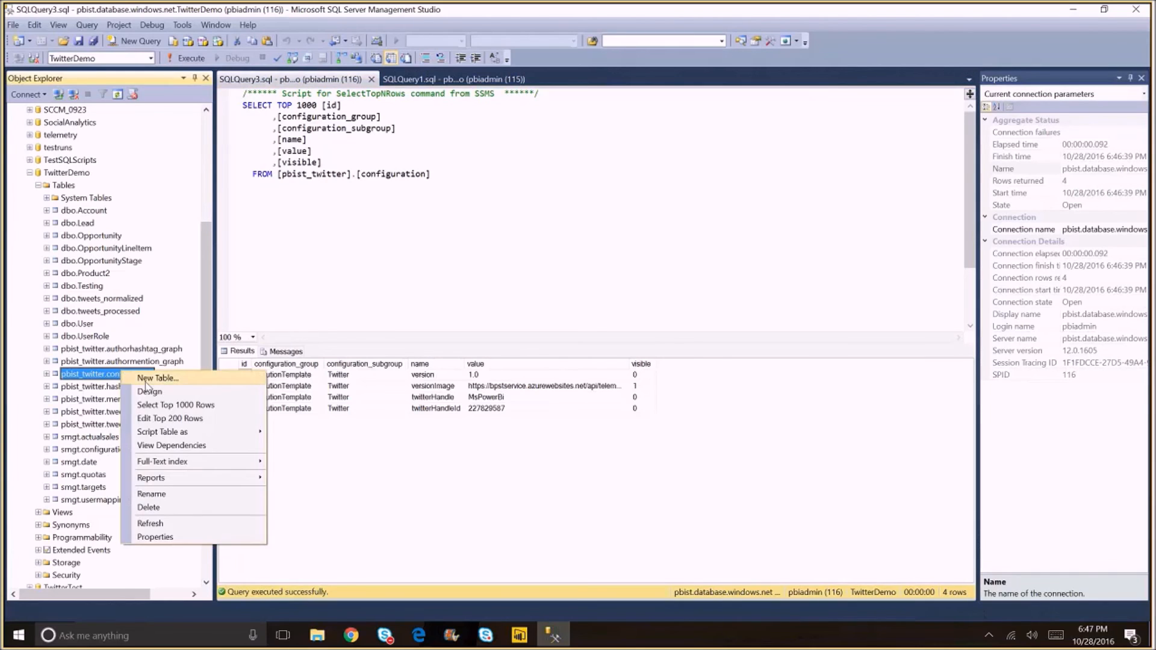
pyautogui.press('Escape')
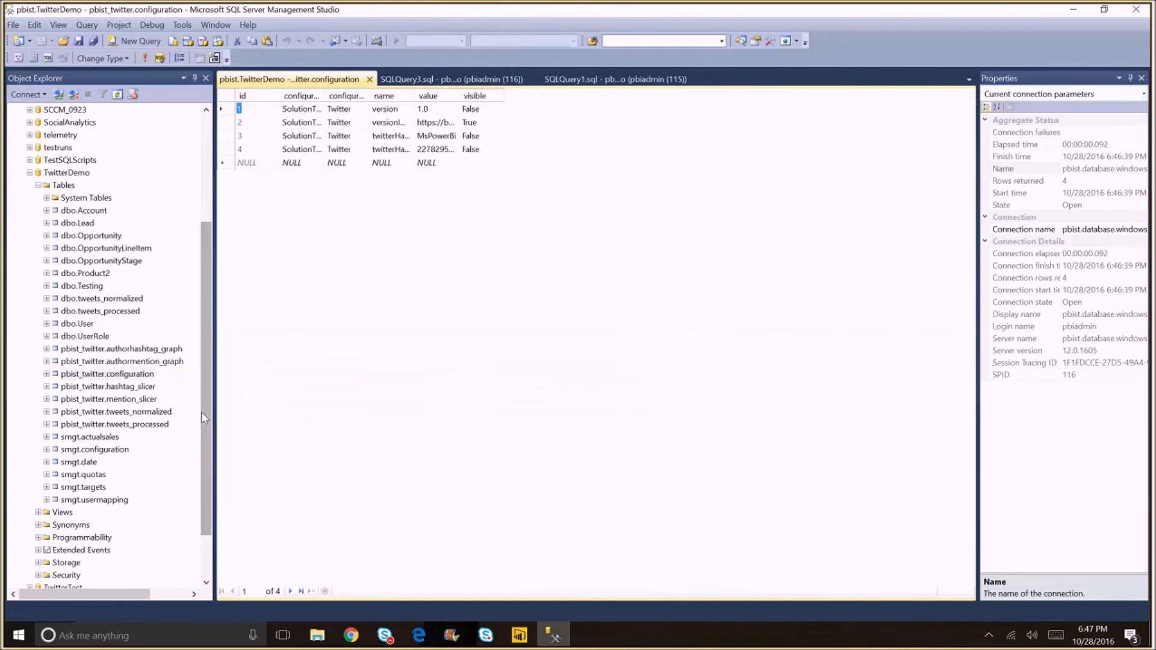
pyautogui.click(451, 140)
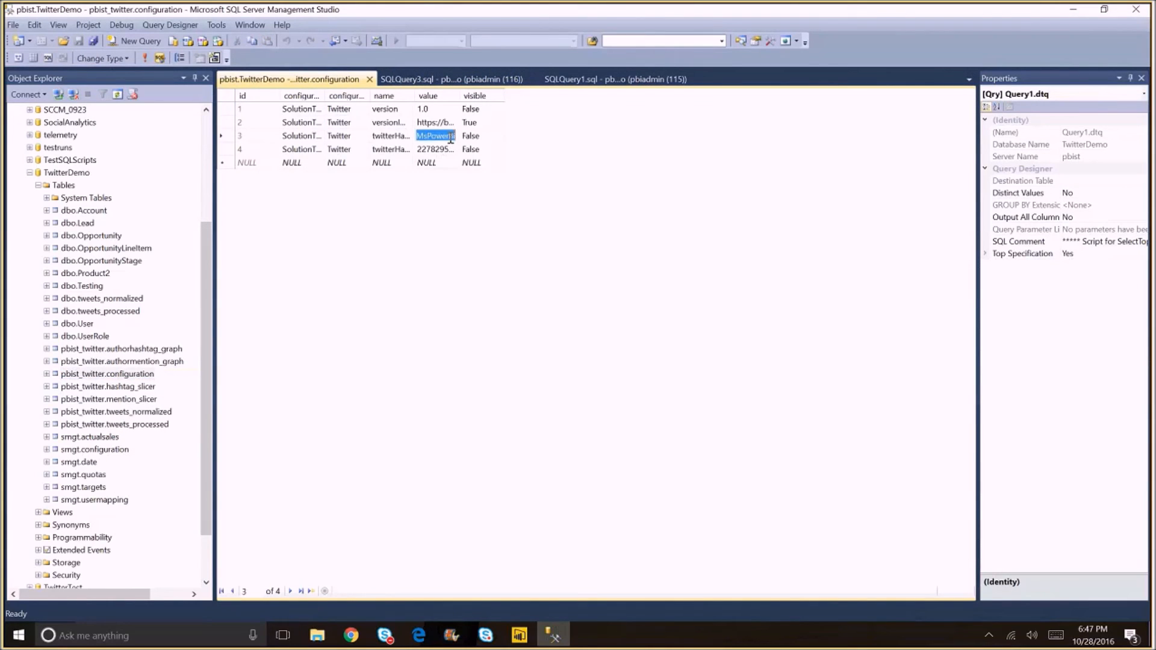
pyautogui.click(448, 137)
pyautogui.write(',Power')
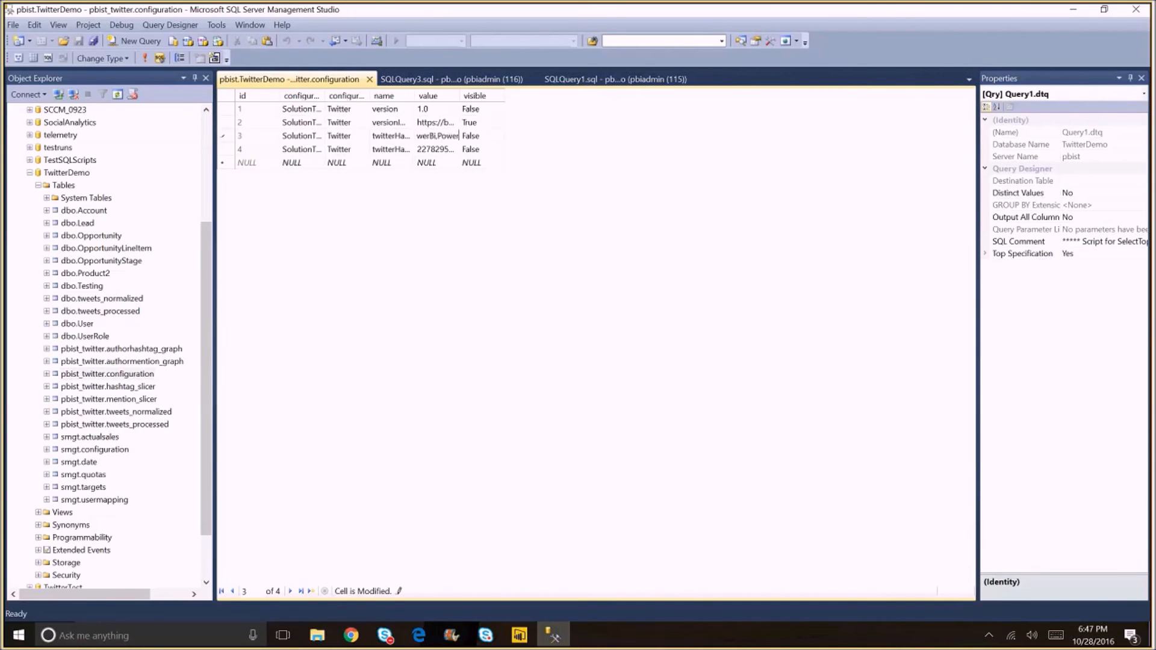
pyautogui.write('app')
pyautogui.press('Down')
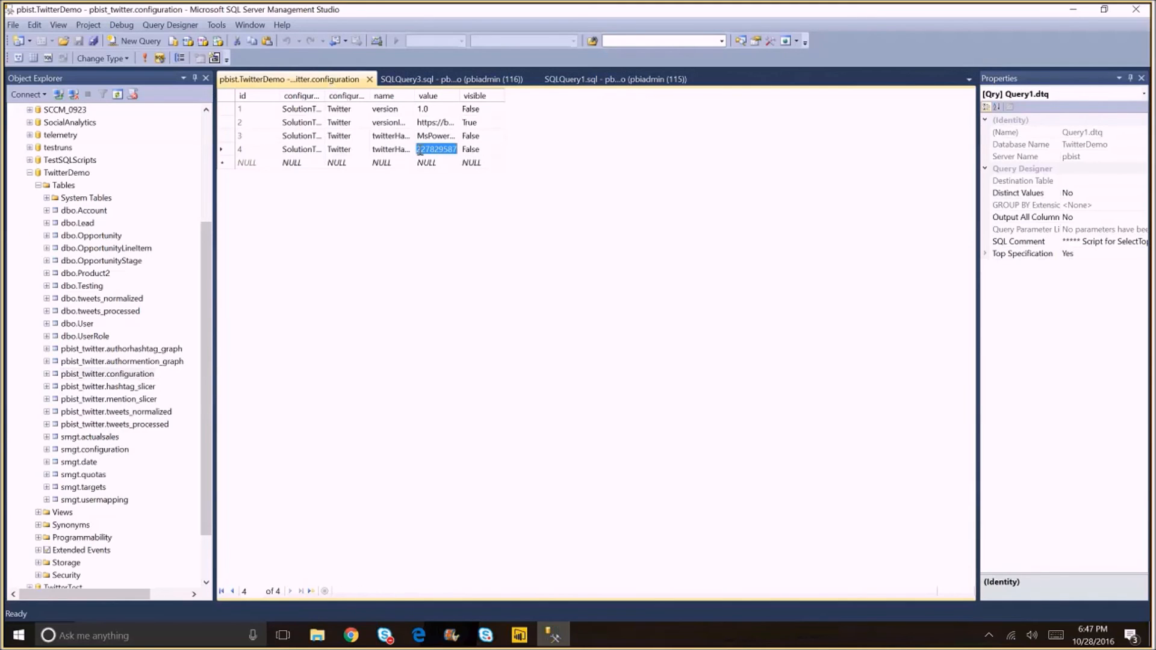
# - Switch to Microsoft Edge and open tweeterid.com in a new tab
pyautogui.click(418, 635)
pyautogui.click(148, 13)
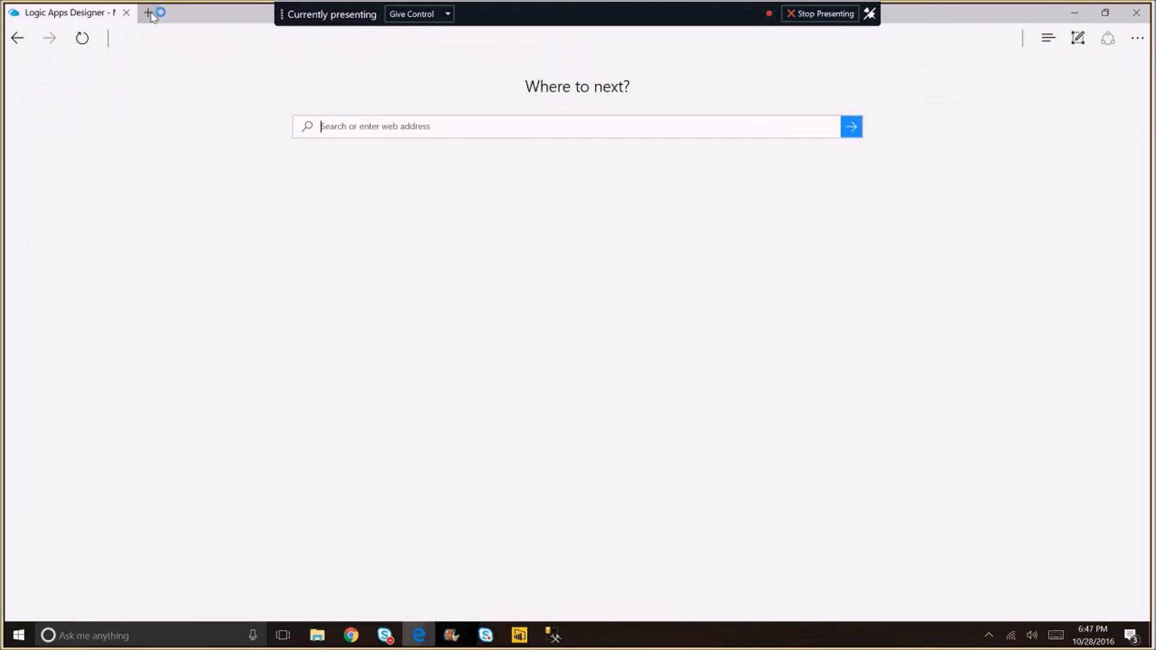
pyautogui.write('https://tweeterid.com/')
pyautogui.press('Return')
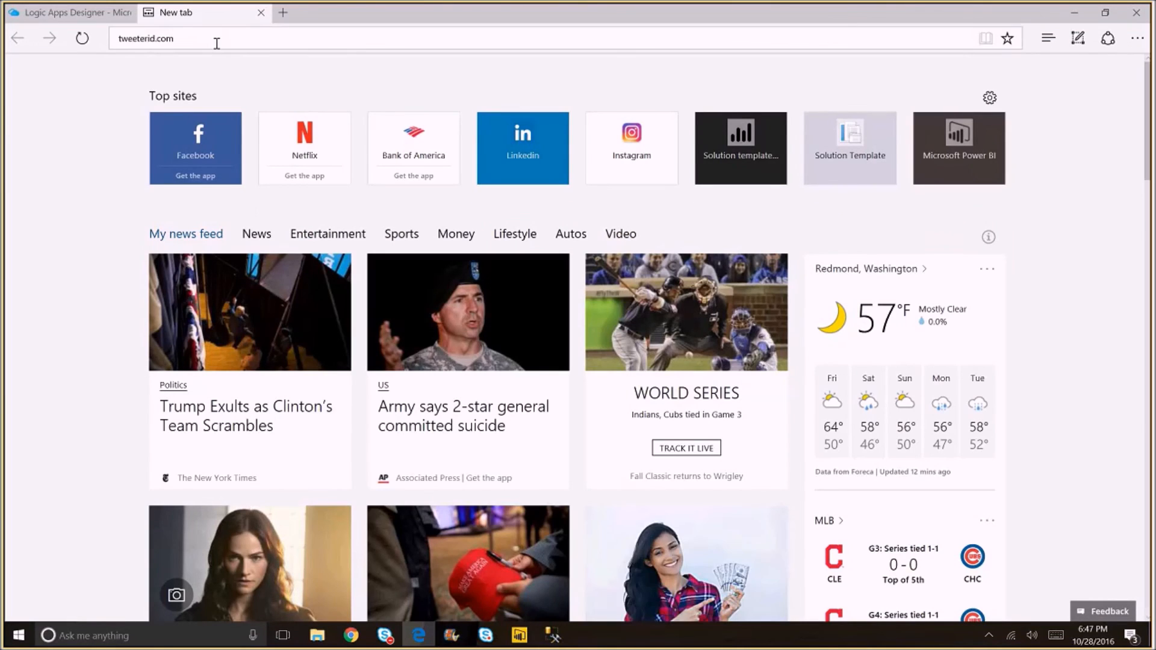
pyautogui.click(217, 40)
pyautogui.press('Return')
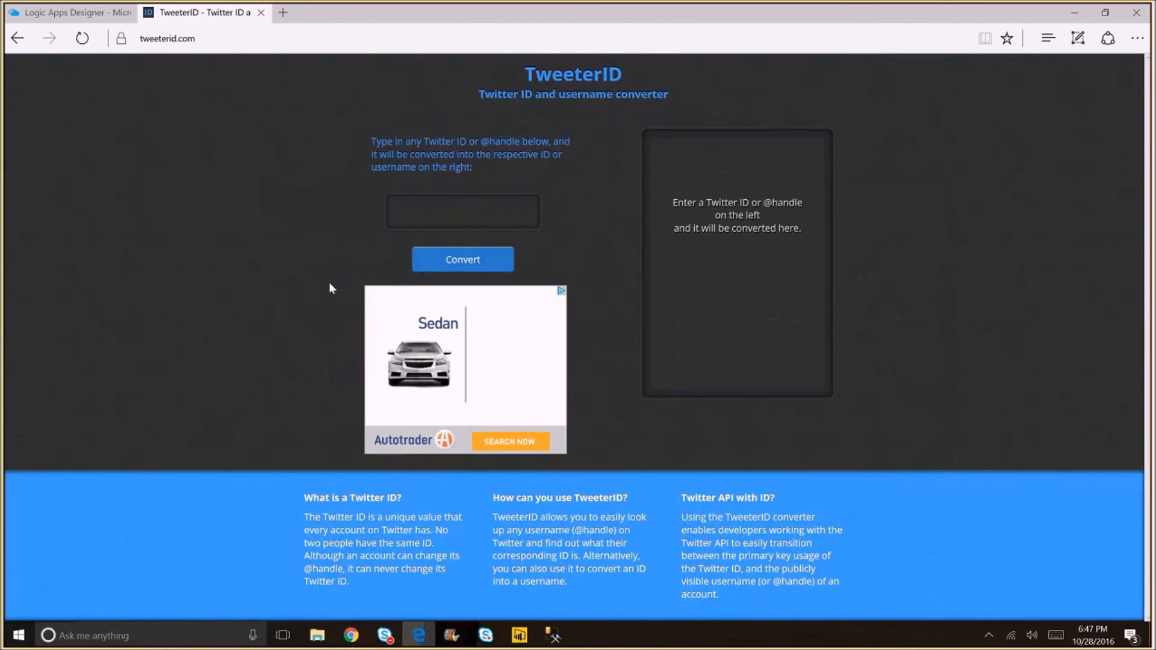
# - Convert the handle "powerapps" to its Twitter ID and select the resulting ID for copying
pyautogui.click(452, 212)
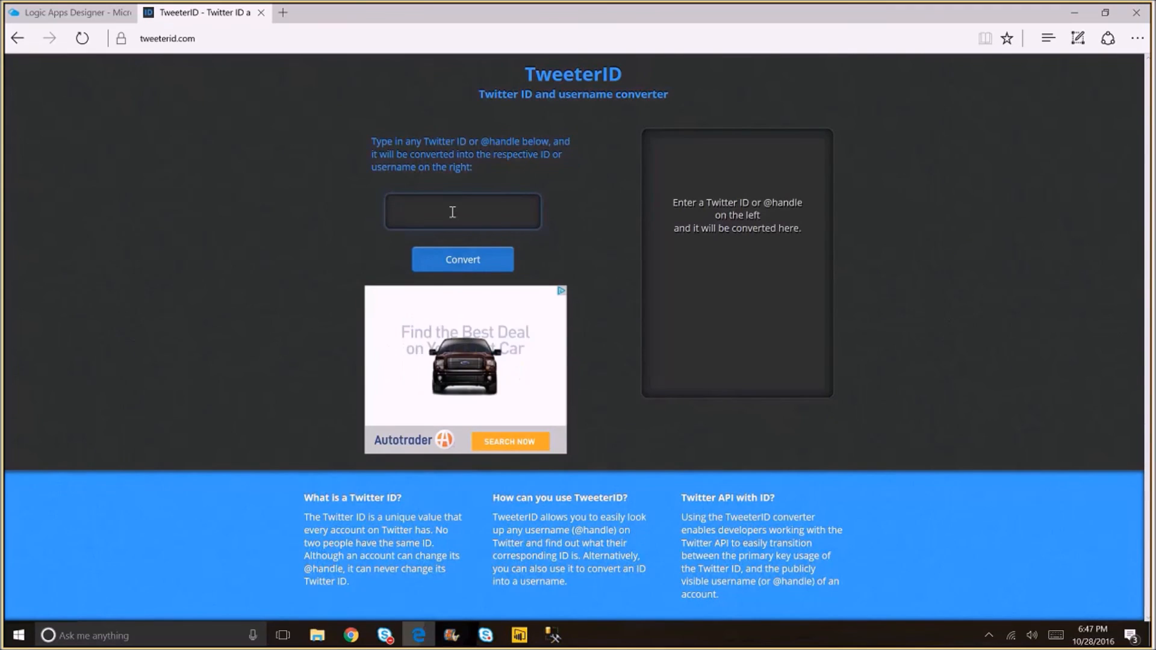
pyautogui.write('powerap')
pyautogui.write('ps')
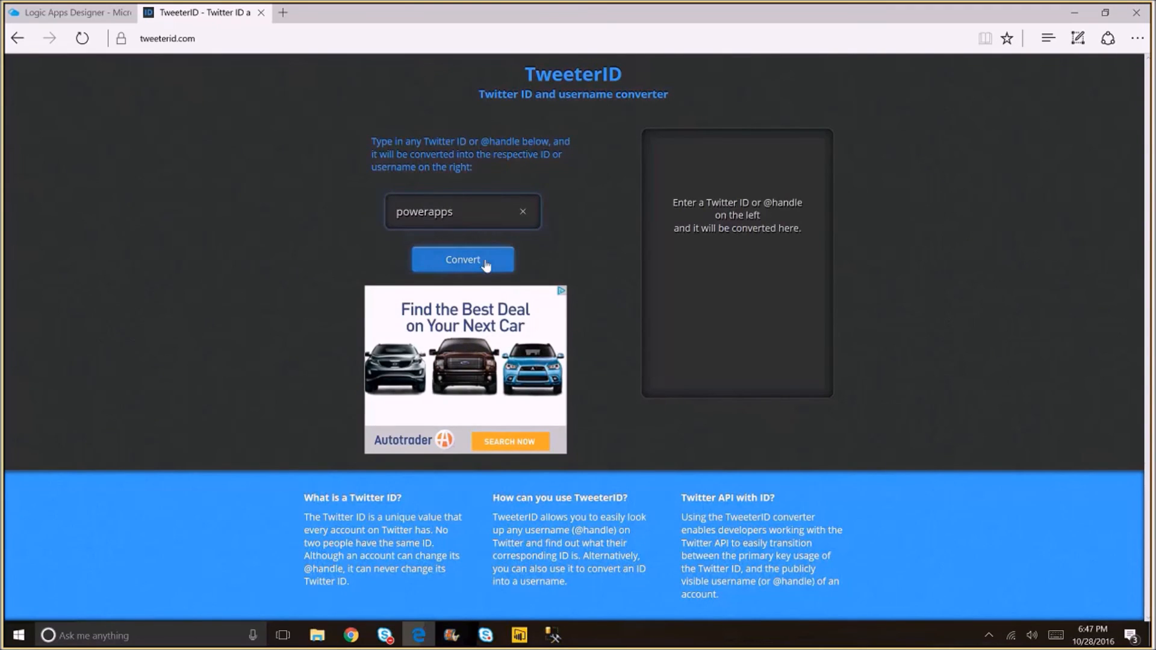
pyautogui.click(485, 265)
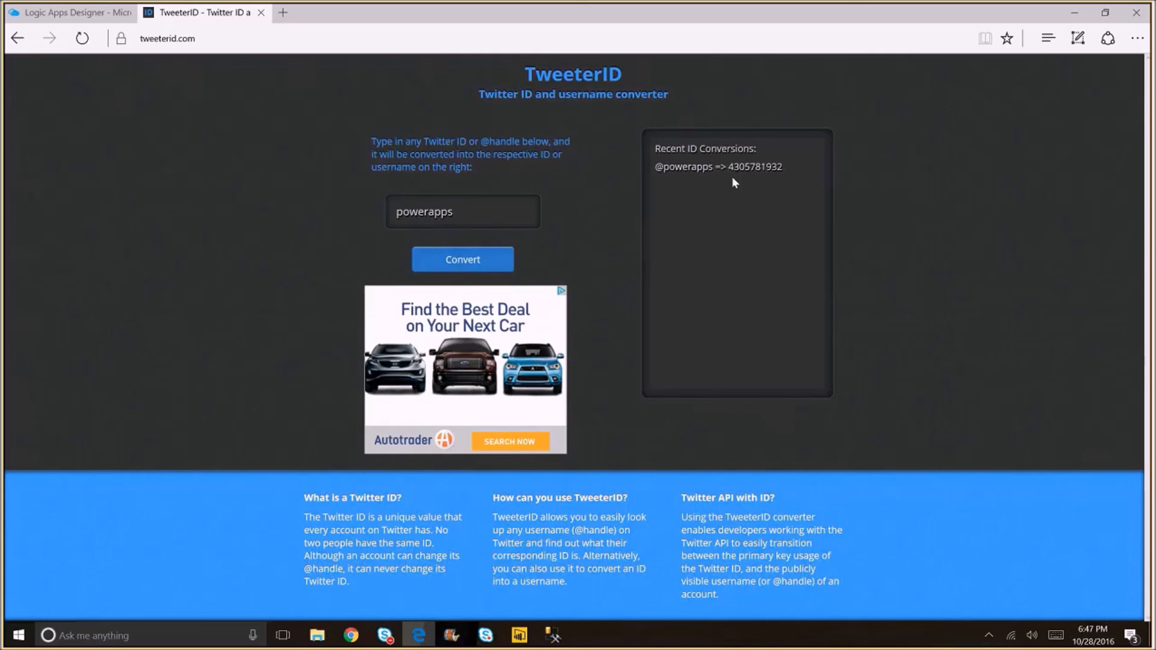
pyautogui.moveTo(730, 169); pyautogui.dragTo(784, 168)
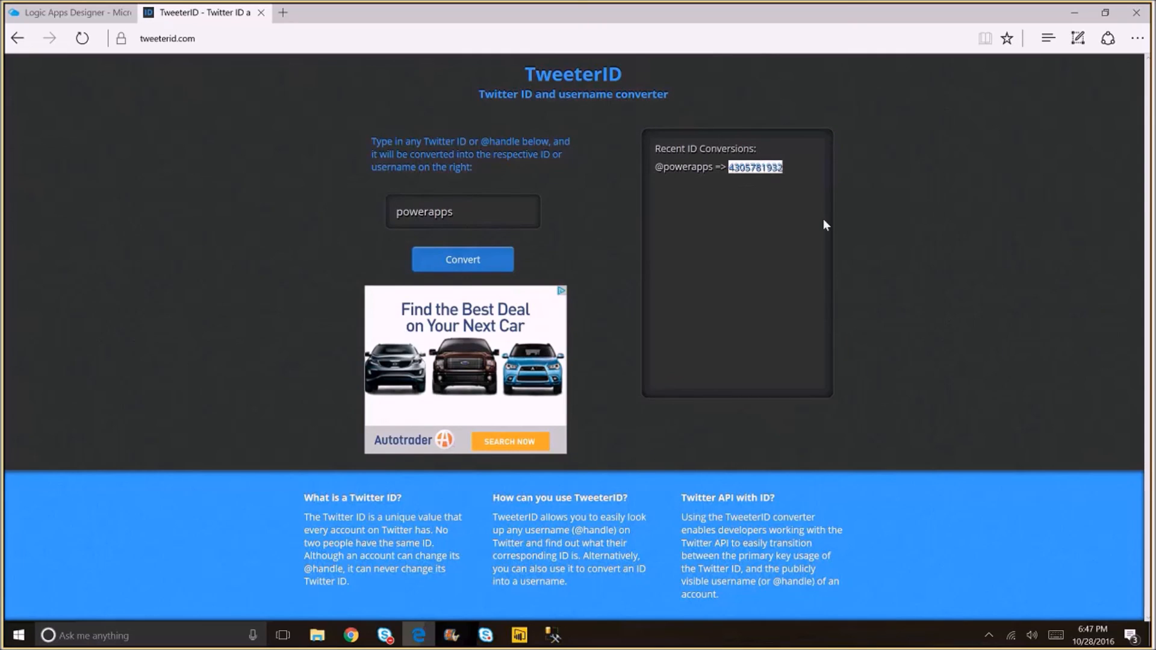
# - Return to SQL Server Management Studio and append a comma and the copied Twitter ID to the twitterHandleId value
pyautogui.click(554, 637)
pyautogui.click(434, 148)
pyautogui.press('Right')
pyautogui.press('Right')
pyautogui.press('Right')
pyautogui.press('Right')
pyautogui.write(',')
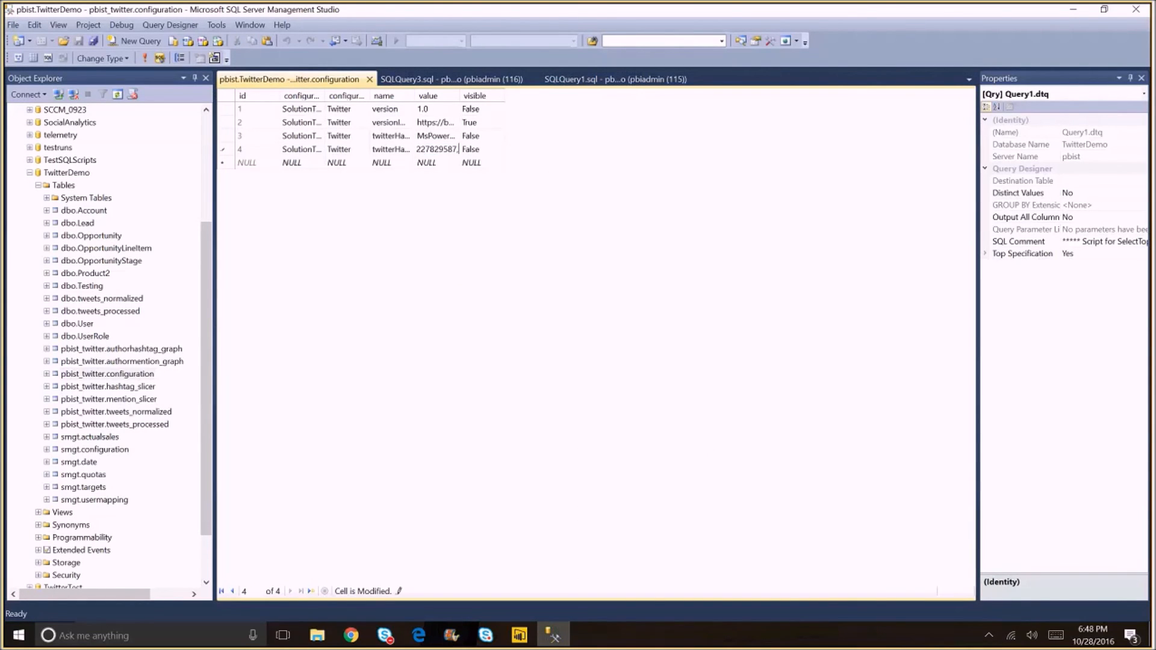
pyautogui.hotkey('ctrl', 'v')
pyautogui.press('Return')
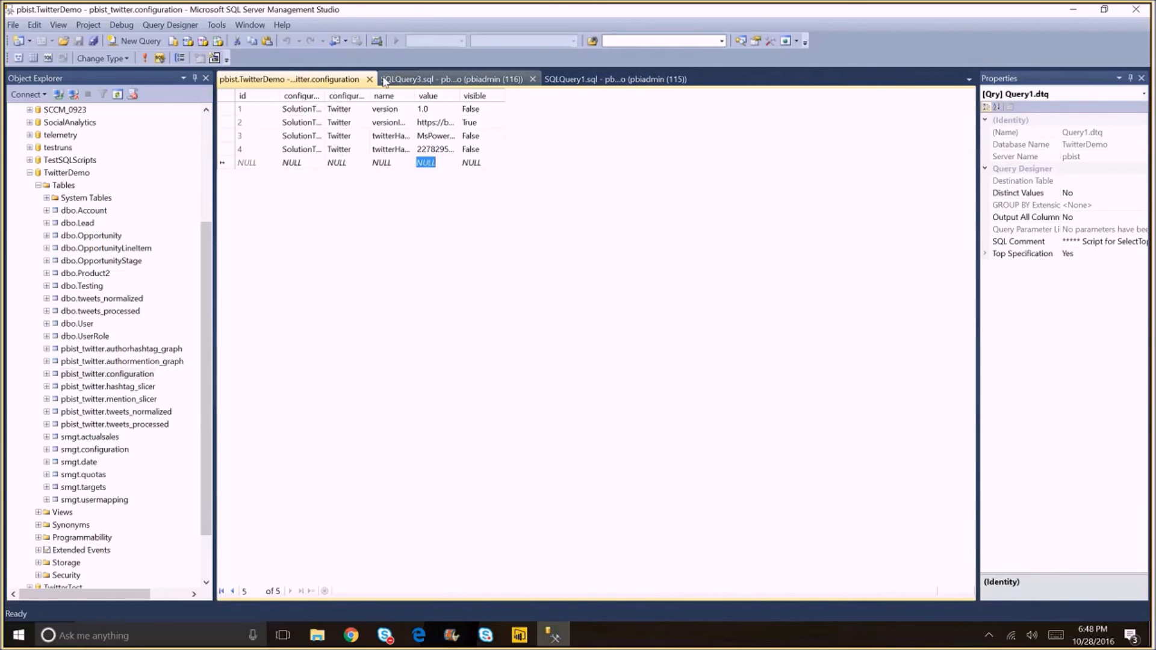
# - Close the configuration table's edit grid and query the table's top 1000 rows again
pyautogui.click(369, 79)
pyautogui.rightClick(126, 375)
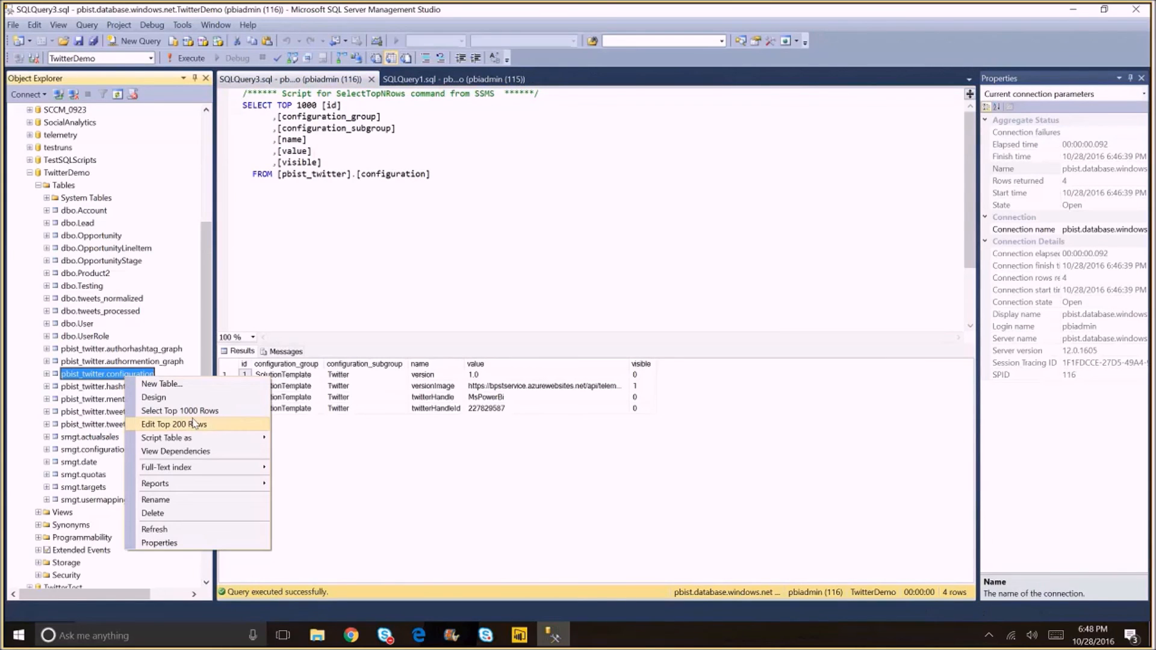
pyautogui.click(191, 411)
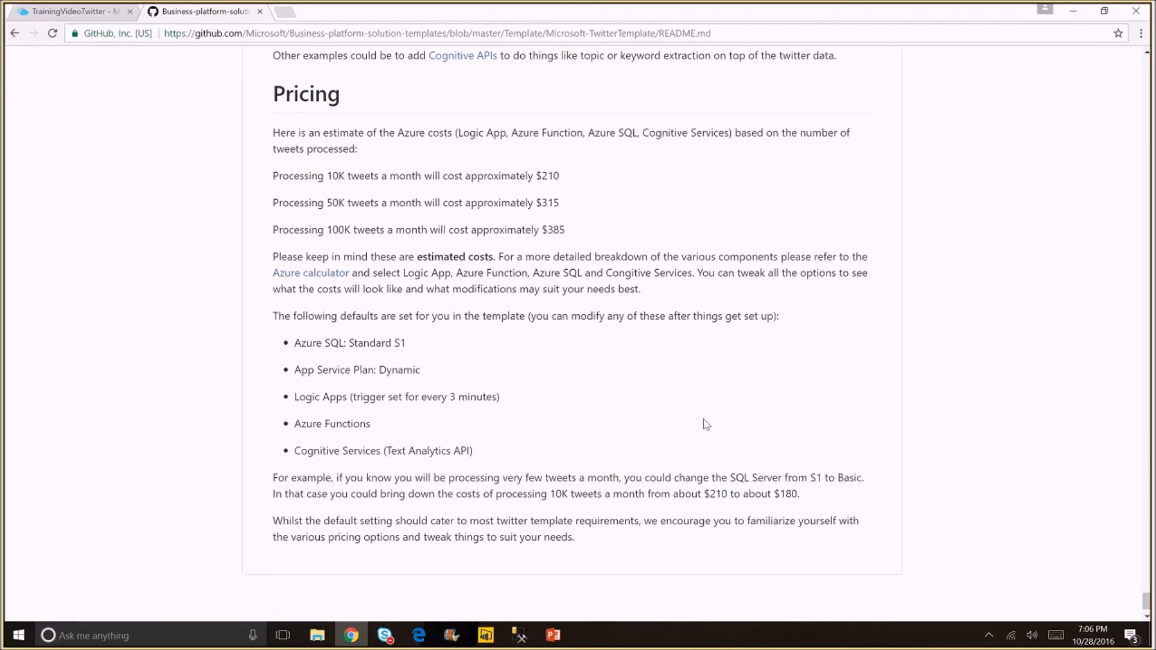
# - Review the Pricing section of the Twitter template's GitHub README, including the cost estimates and default Azure service settings
pyautogui.scroll(1, 706, 424)
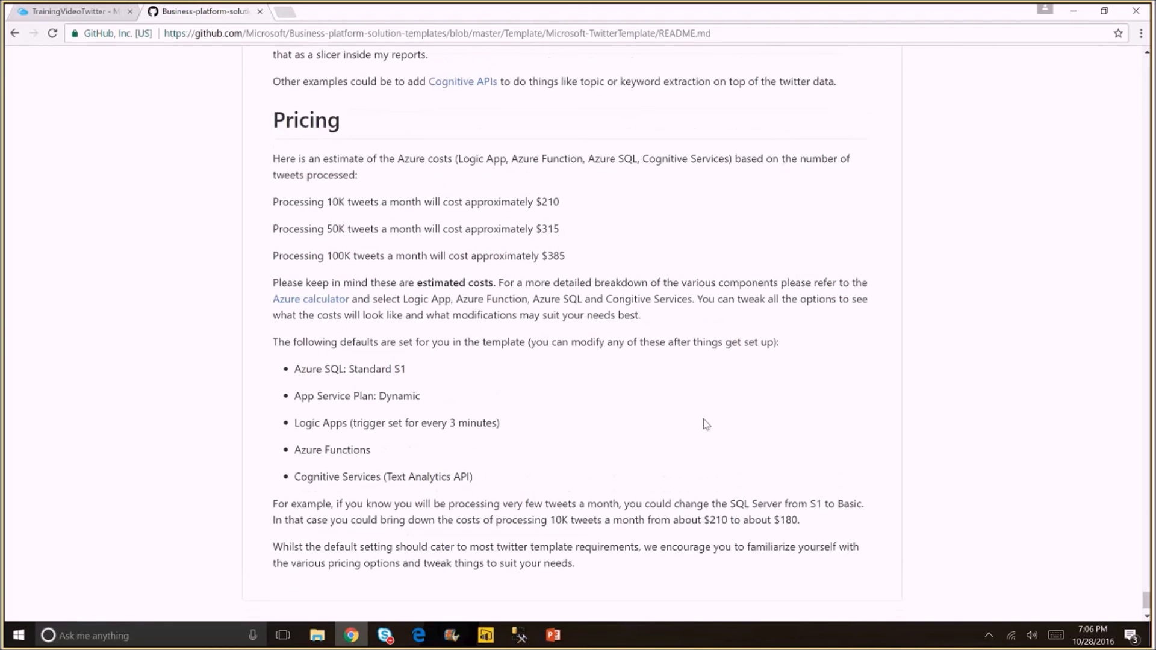
pyautogui.scroll(1, 706, 424)
pyautogui.scroll(-1, 706, 425)
pyautogui.scroll(1, 707, 424)
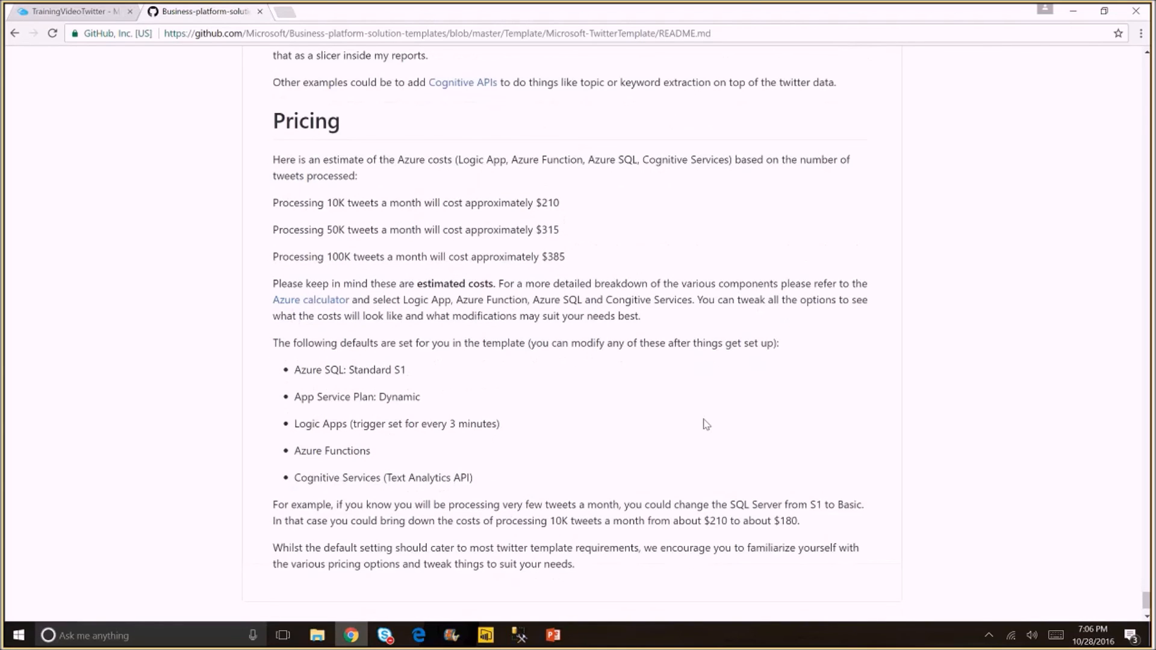
pyautogui.scroll(-2, 706, 425)
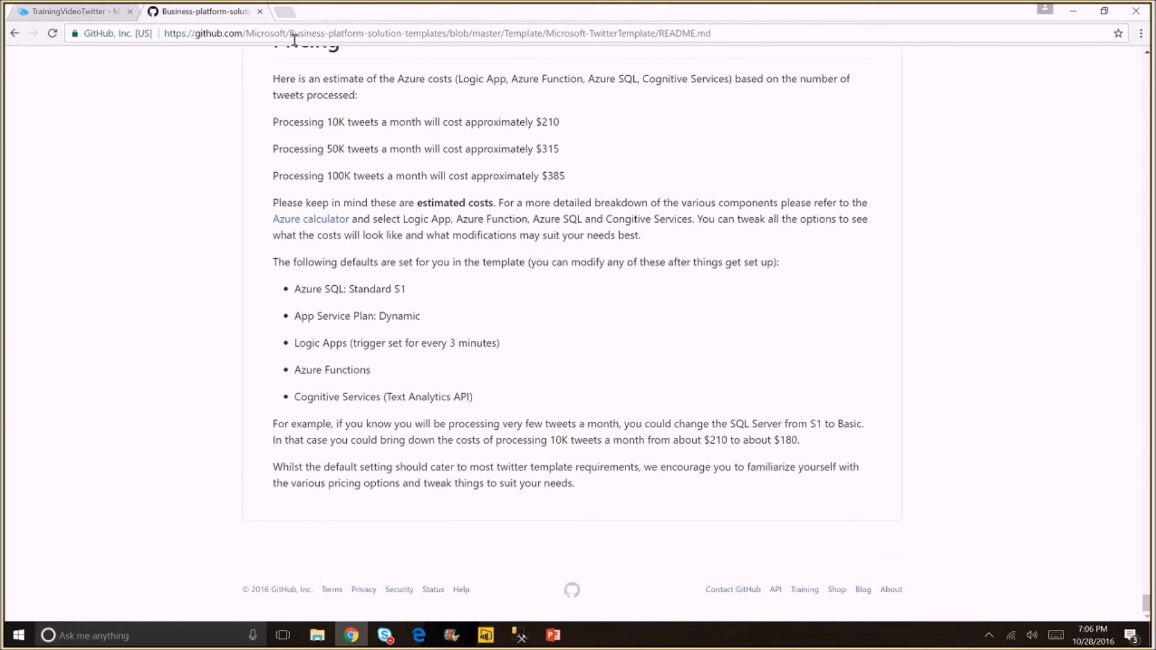
pyautogui.rightClick(1144, 584)
pyautogui.click(858, 337)
pyautogui.scroll(1, 858, 338)
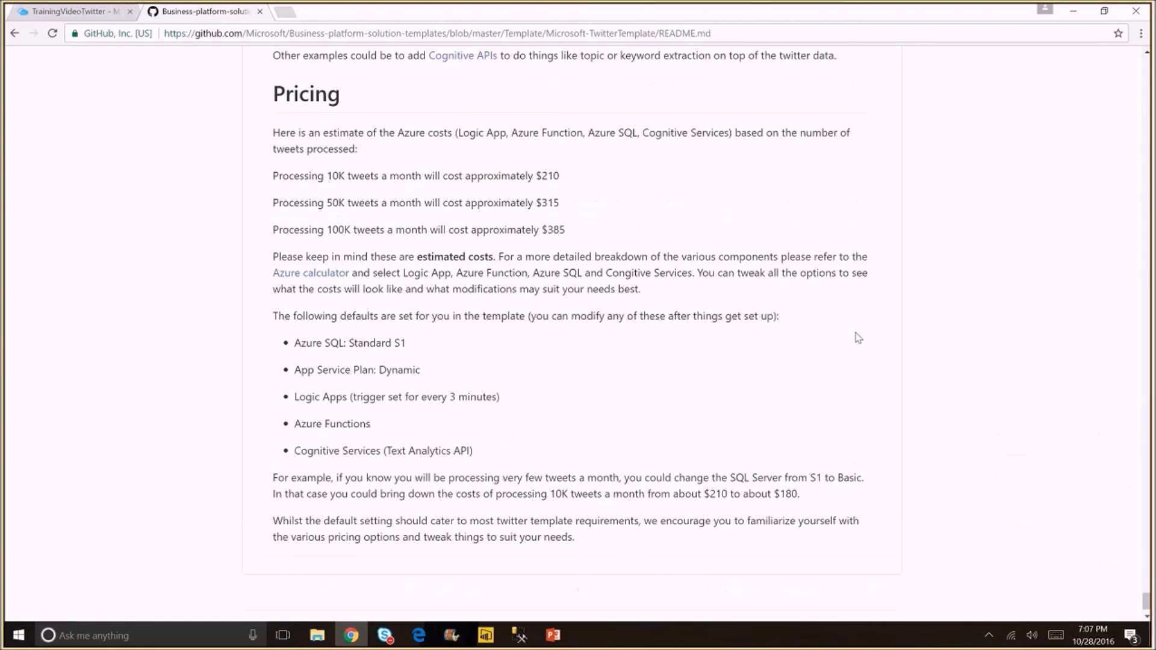